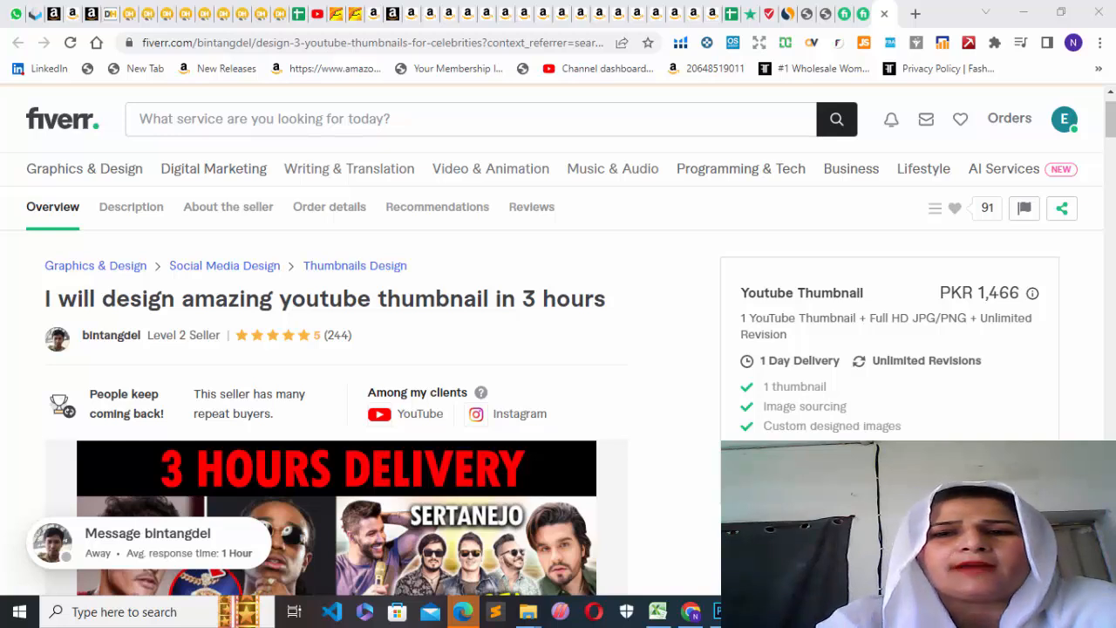
# Open the Become a Seller page from the account options, review how selling works, and get started with seller onboarding.
pyautogui.click(1067, 127)
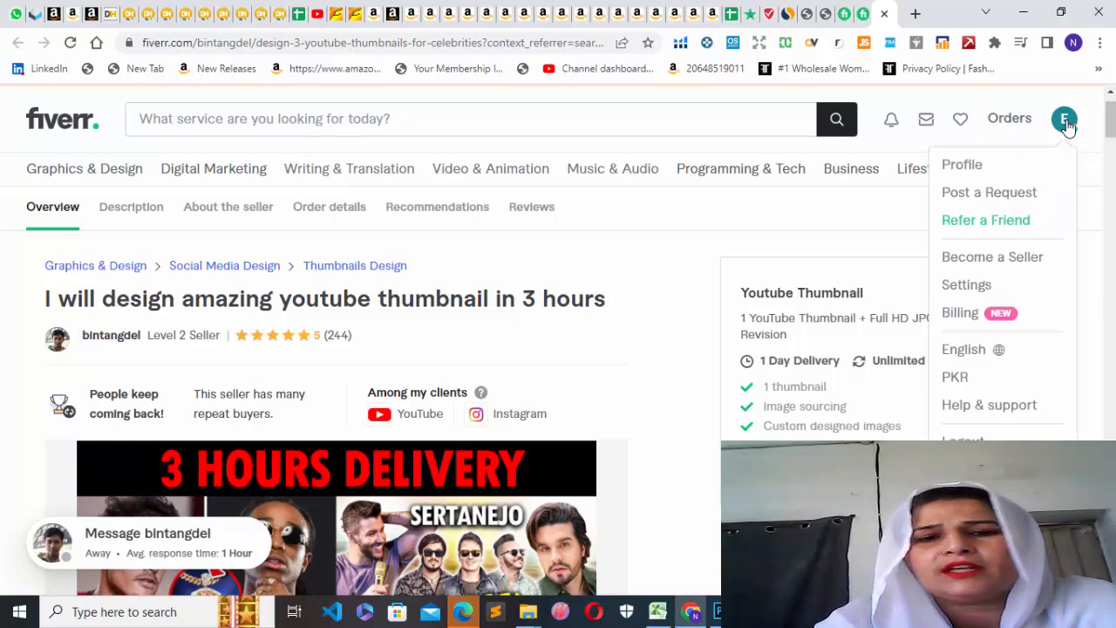
pyautogui.click(984, 258)
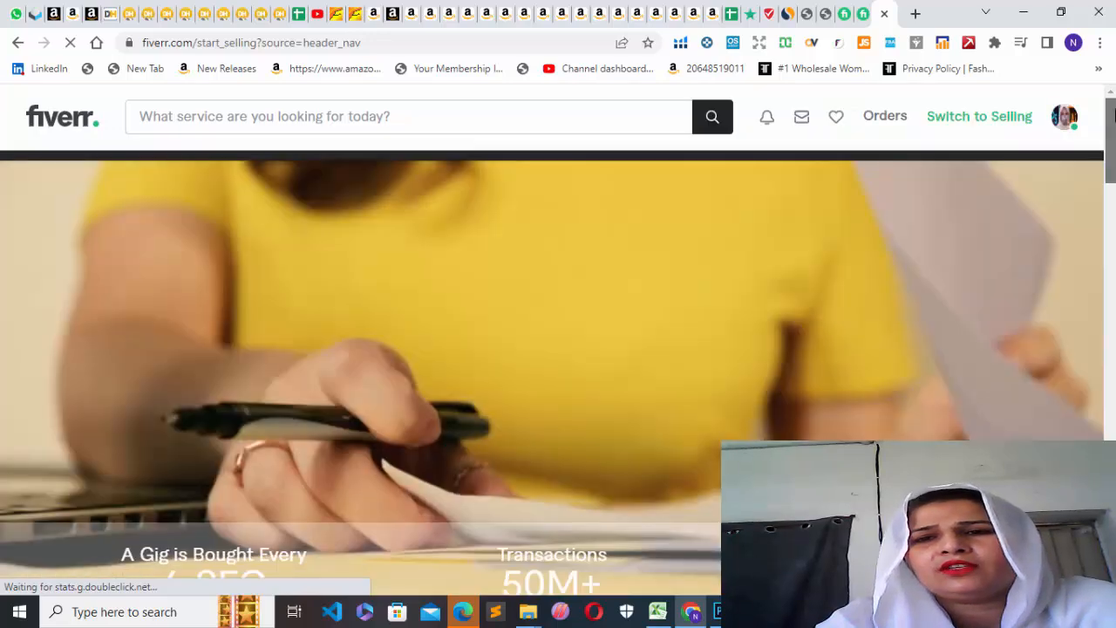
pyautogui.moveTo(1115, 119); pyautogui.dragTo(1114, 298)
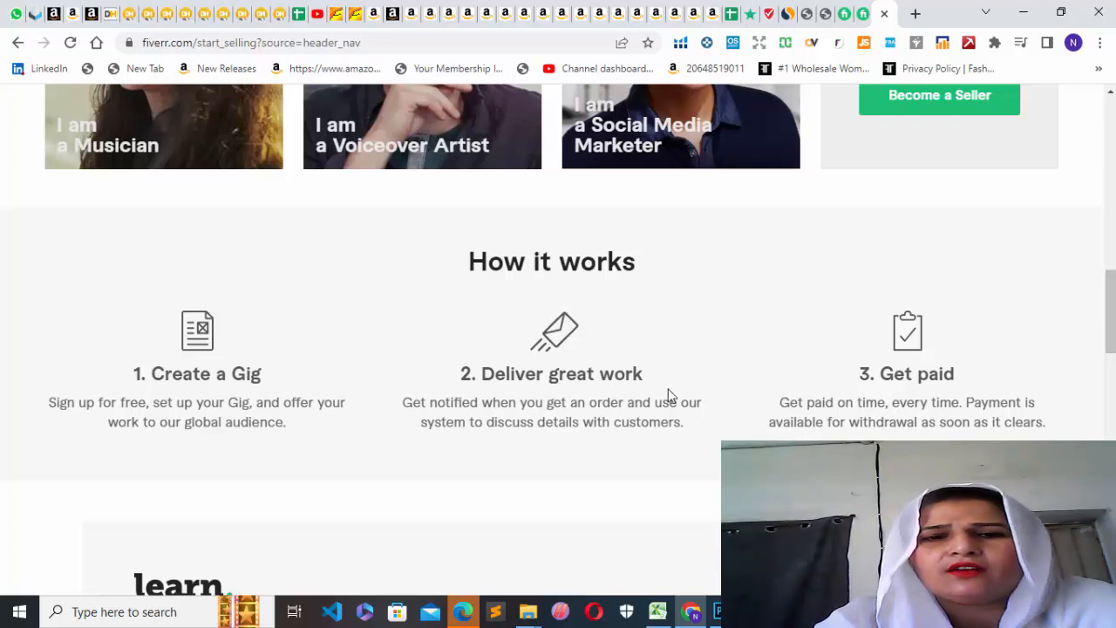
pyautogui.moveTo(1112, 314); pyautogui.dragTo(1113, 520)
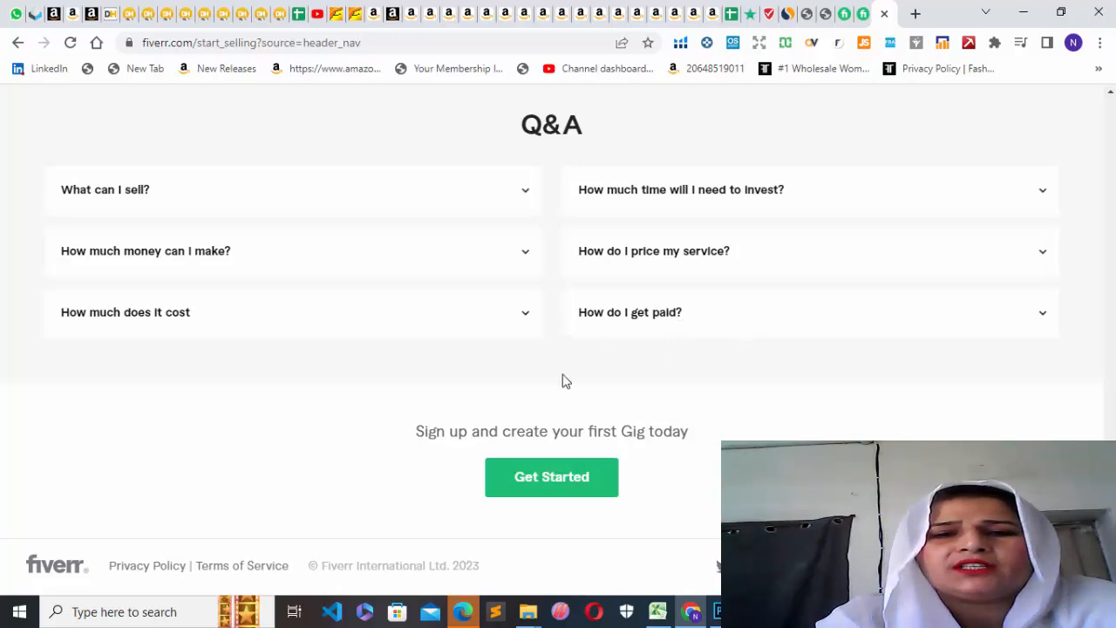
pyautogui.click(531, 484)
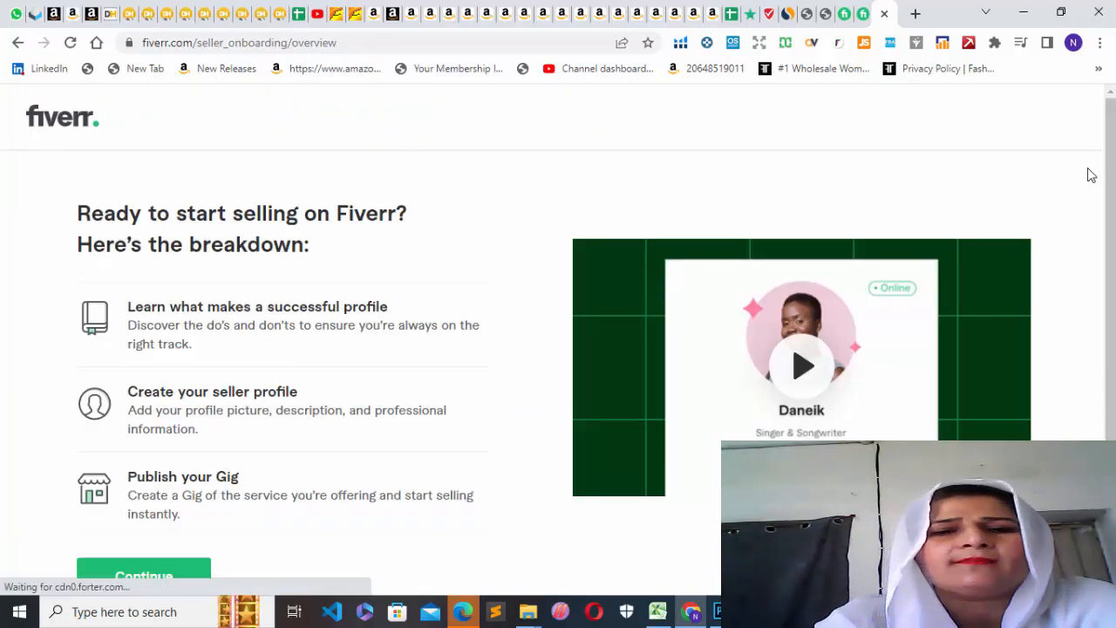
# Proceed through the onboarding overview, successful-profile tips and things-to-avoid pages to reach the Personal Info form.
pyautogui.scroll(-1, 1107, 174)
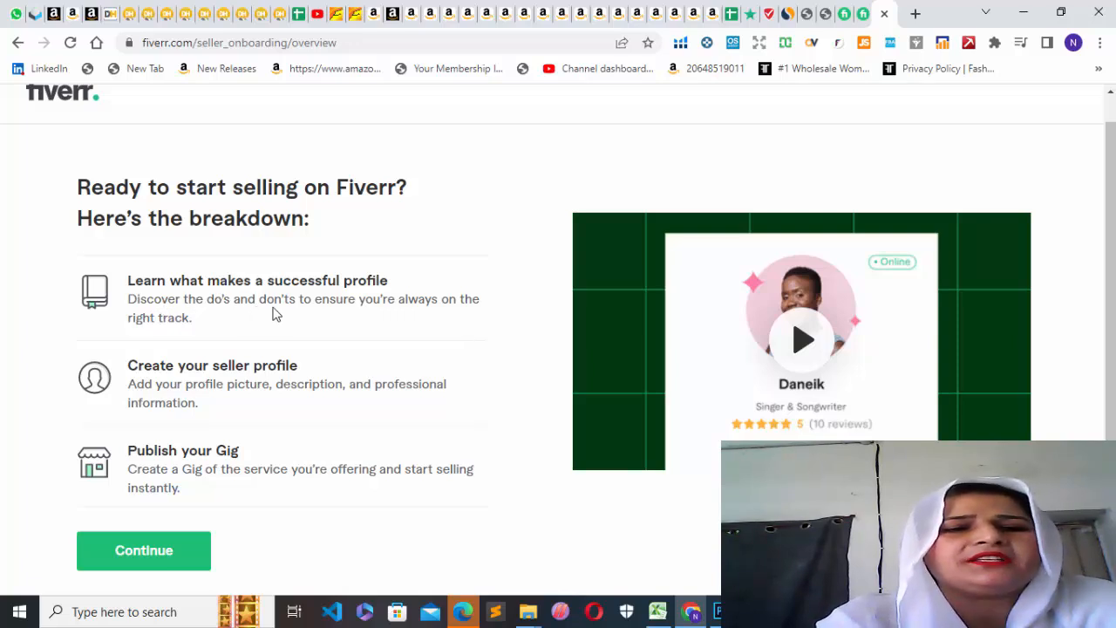
pyautogui.moveTo(274, 306); pyautogui.dragTo(289, 307)
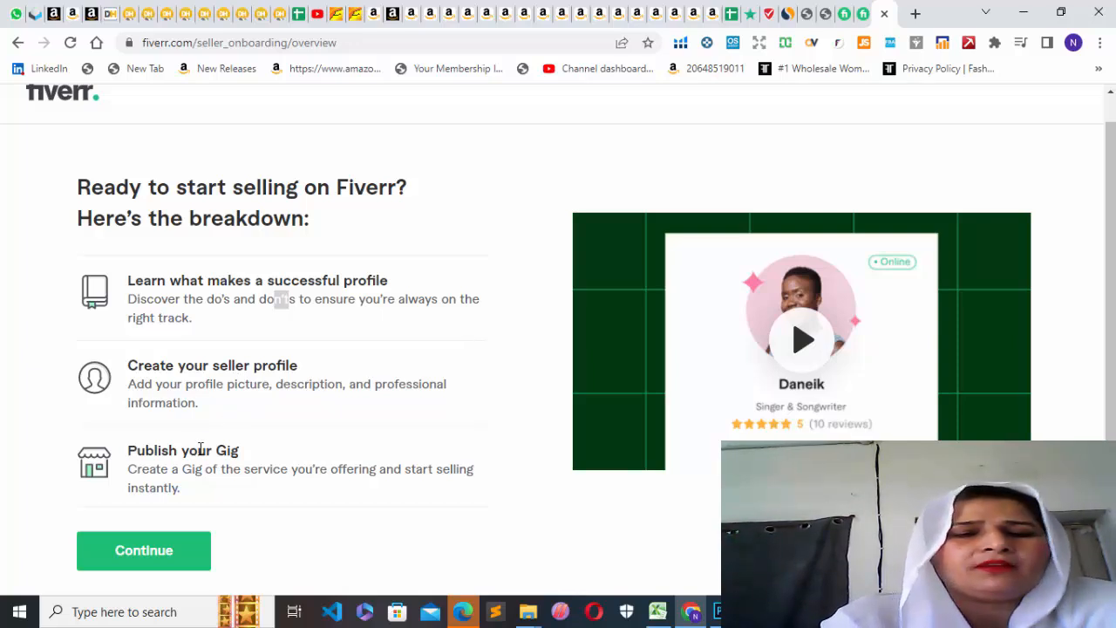
pyautogui.click(142, 558)
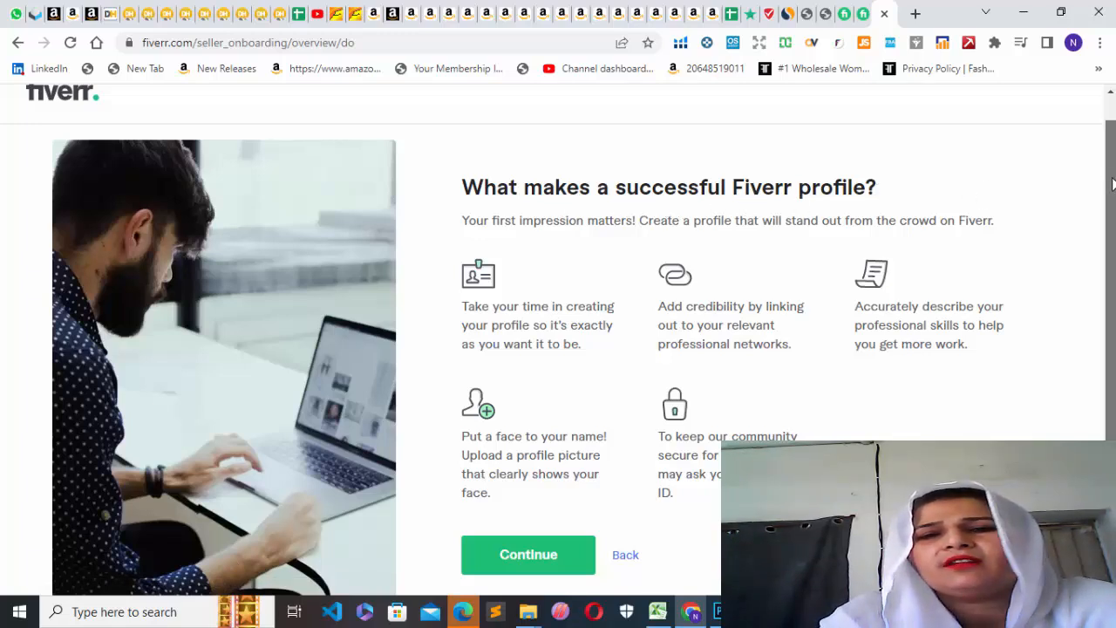
pyautogui.moveTo(1109, 182); pyautogui.dragTo(1111, 199)
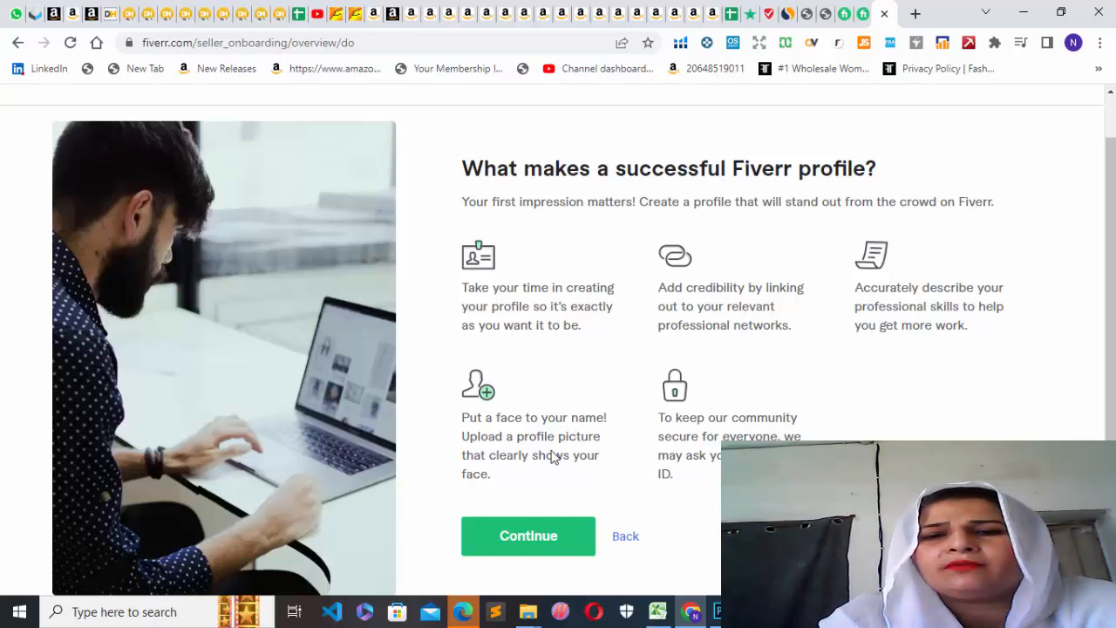
pyautogui.click(514, 538)
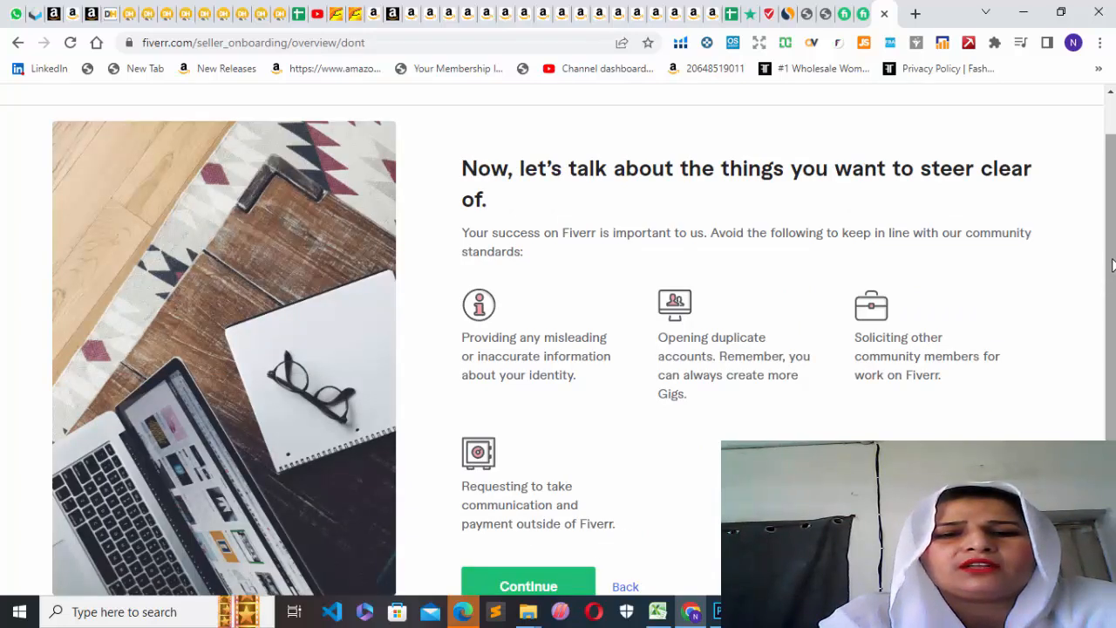
pyautogui.scroll(-1, 1106, 281)
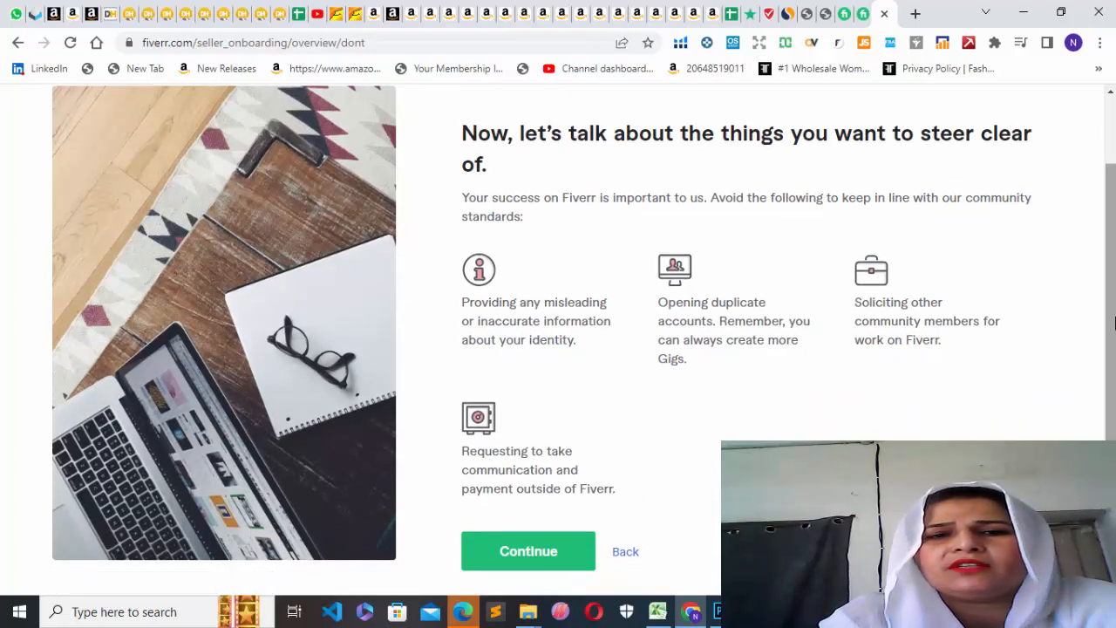
pyautogui.click(516, 554)
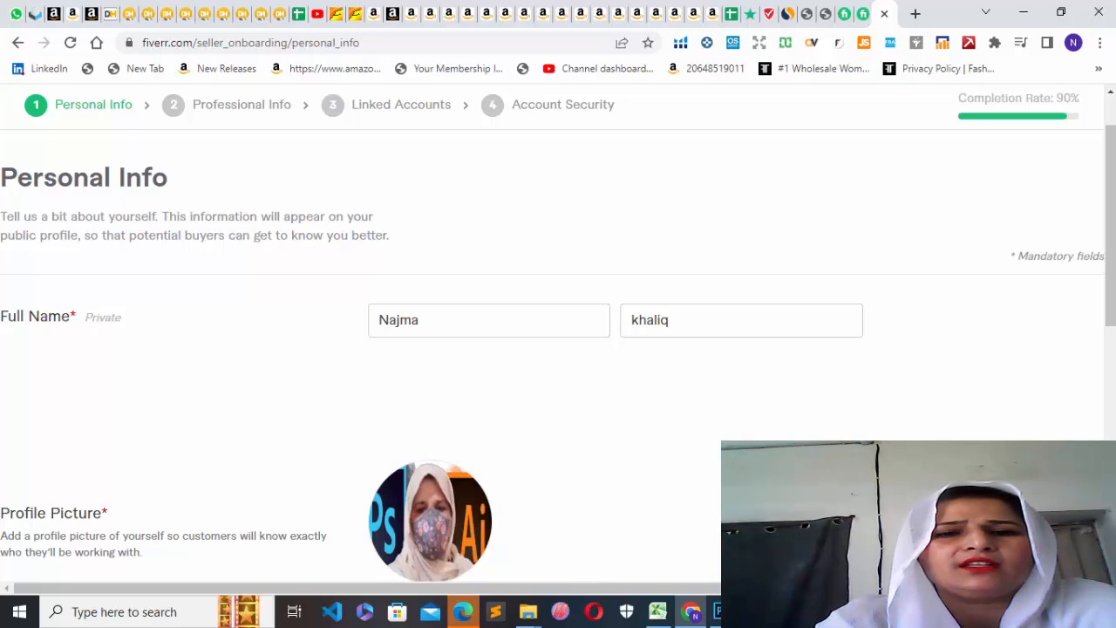
# Review the full name, profile picture, description and languages in Personal Info, and look at the existing seller profile page.
pyautogui.scroll(2, 1103, 302)
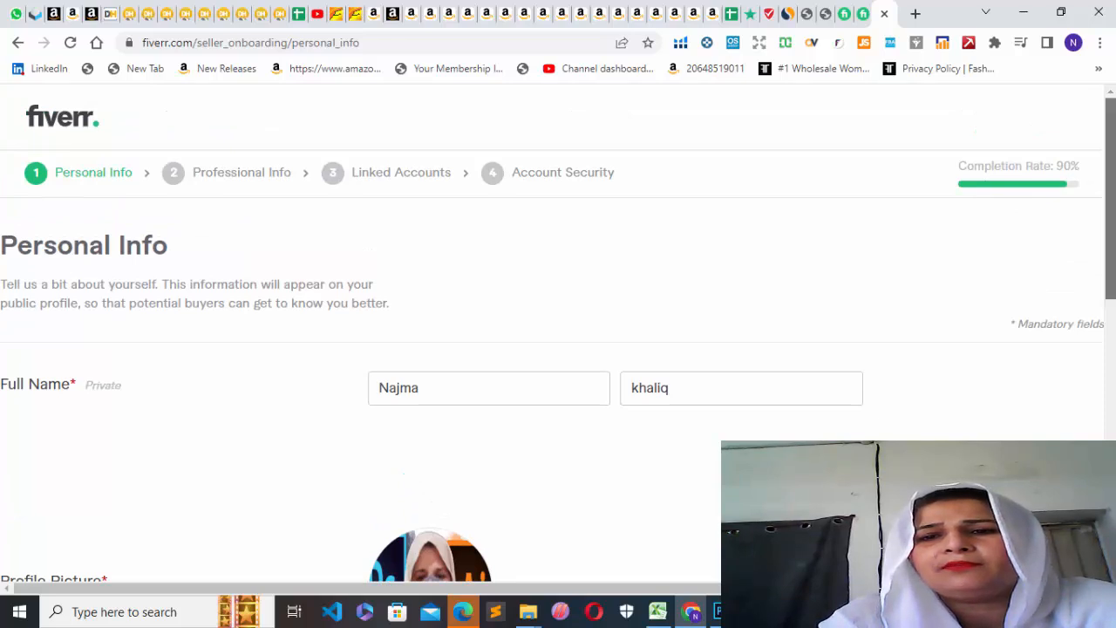
pyautogui.scroll(-4, 1102, 181)
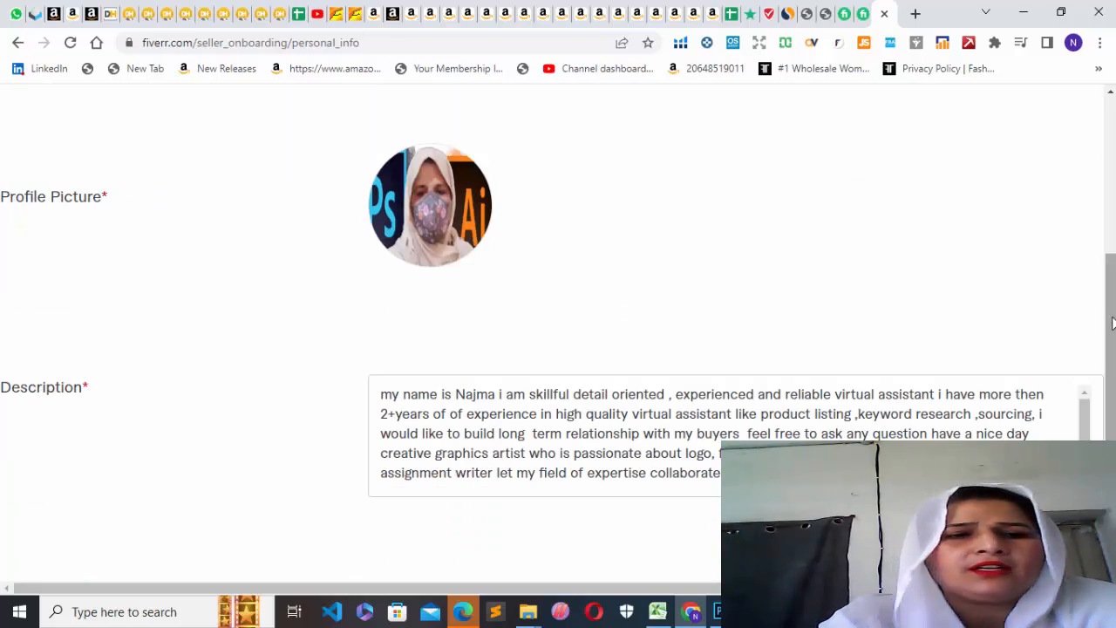
pyautogui.click(862, 20)
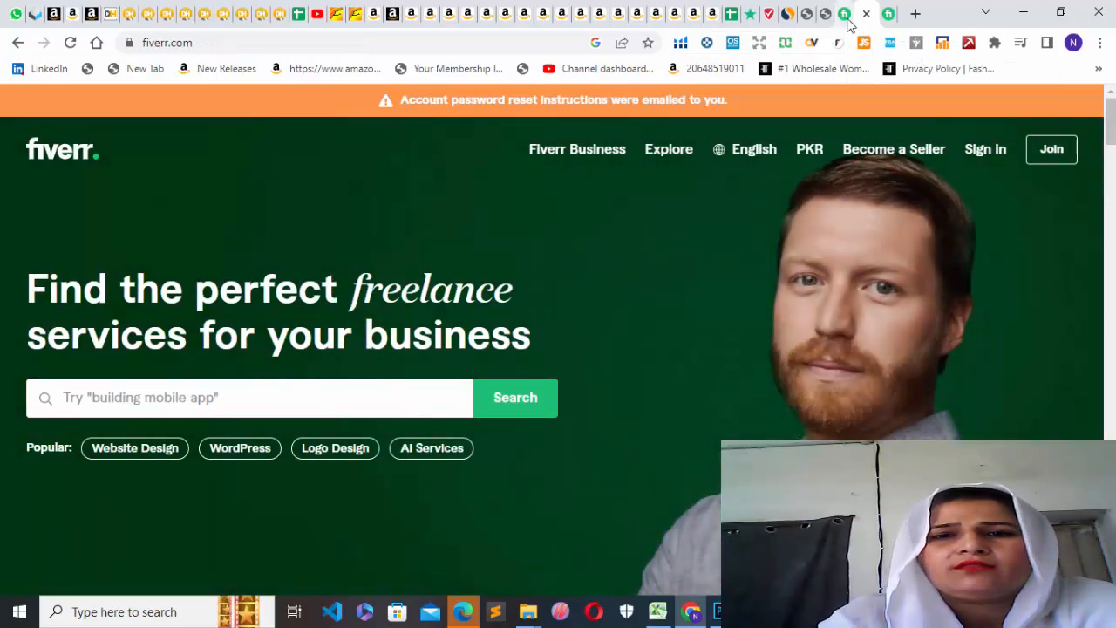
pyautogui.click(849, 21)
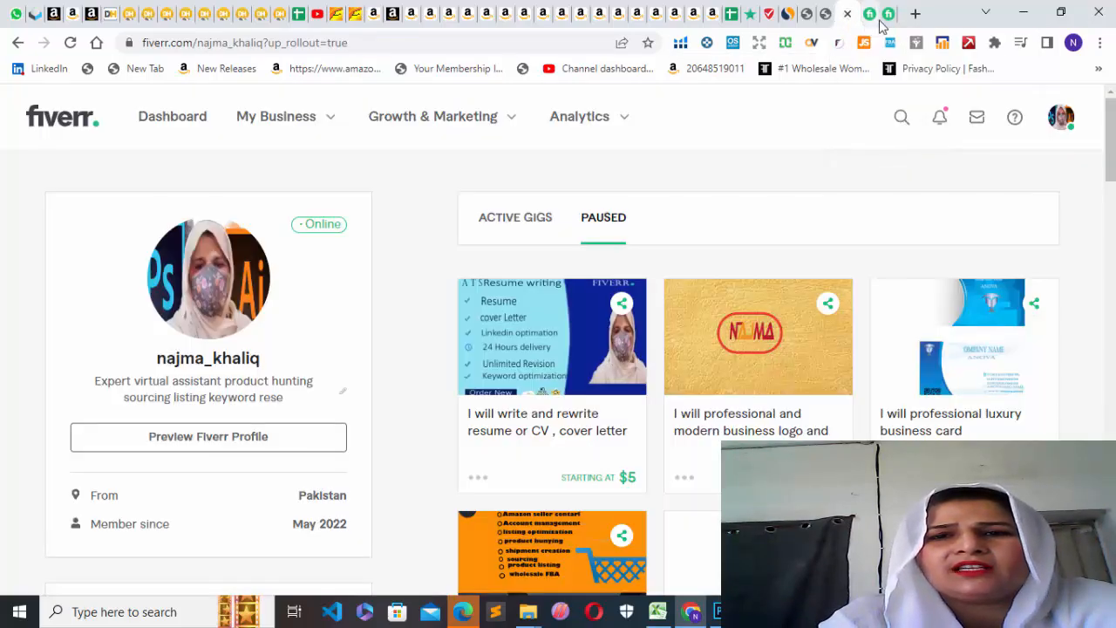
pyautogui.click(880, 19)
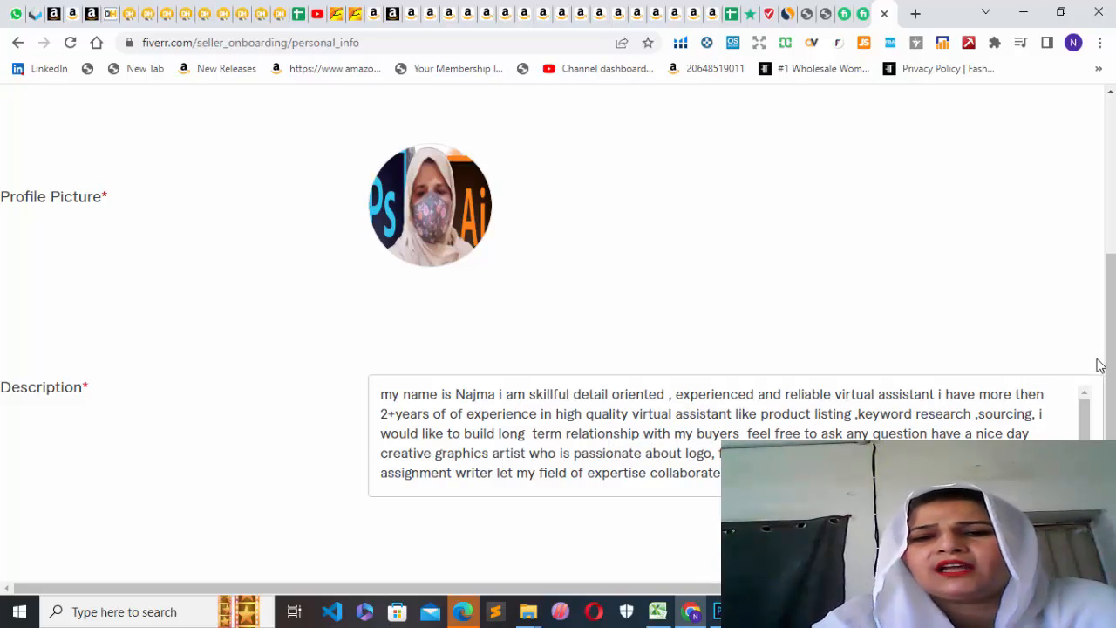
pyautogui.moveTo(1113, 326); pyautogui.dragTo(1113, 439)
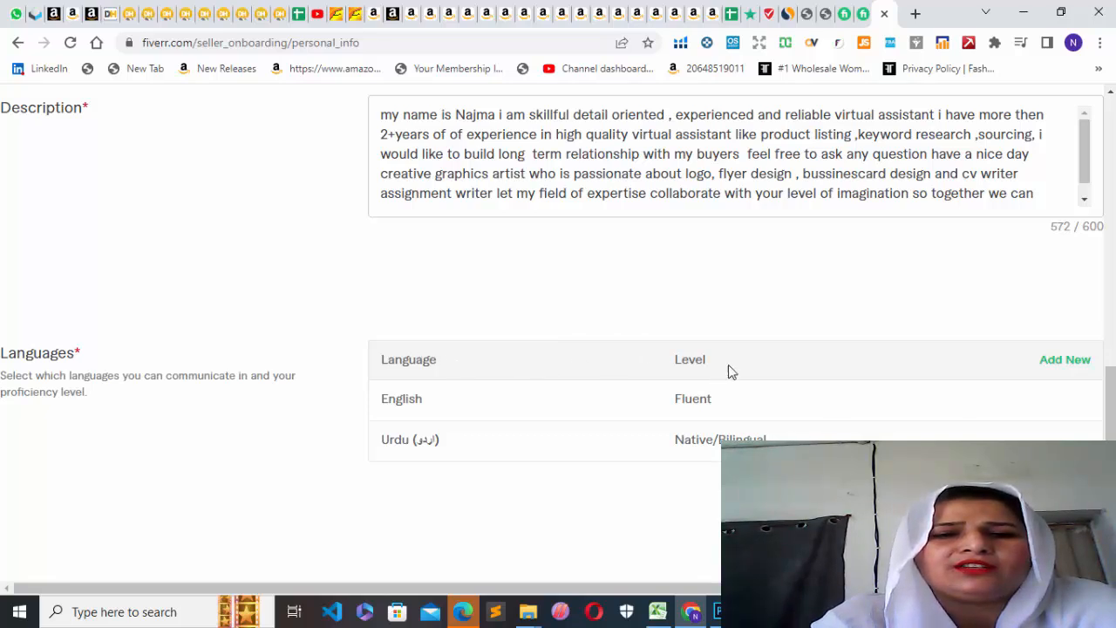
# Open the English entry in the languages list for editing and try the Conversational level before choosing Fluent.
pyautogui.click(1074, 361)
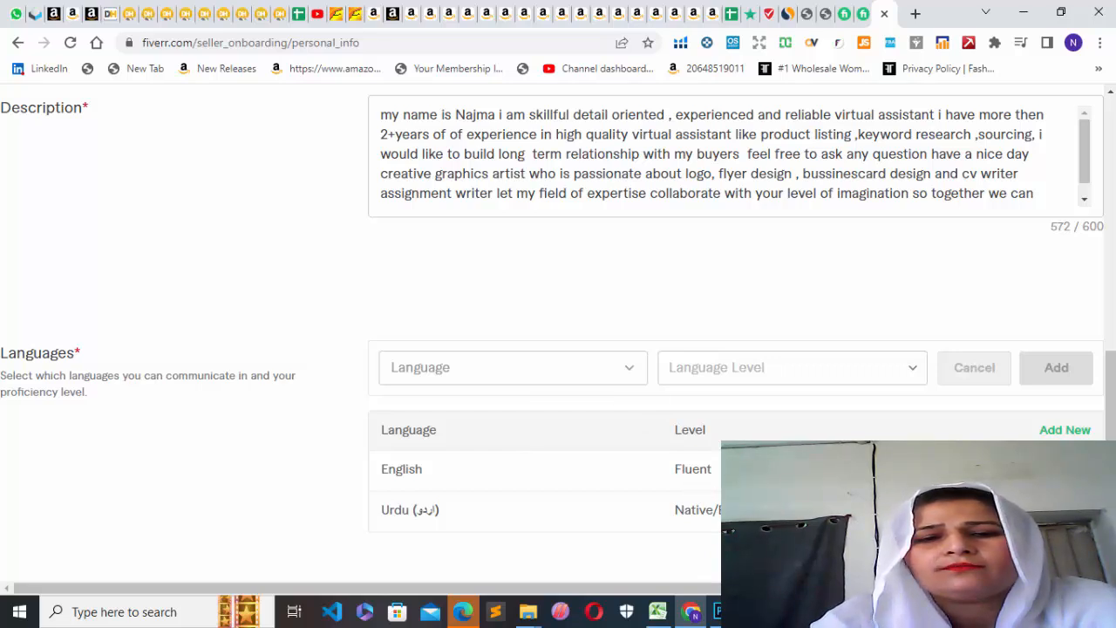
pyautogui.click(1062, 468)
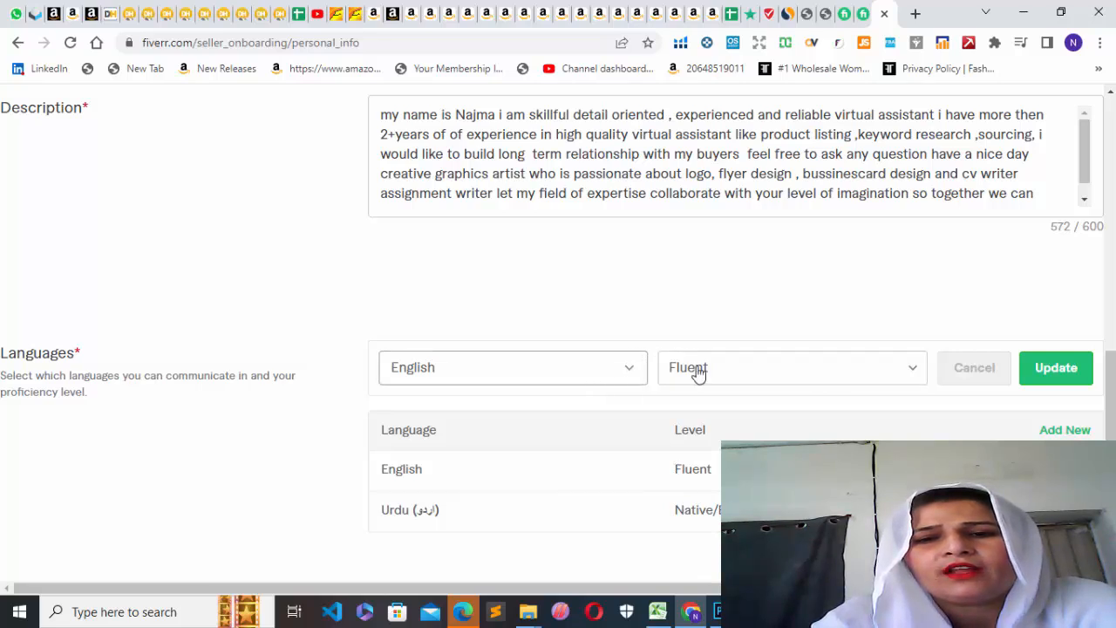
pyautogui.click(917, 376)
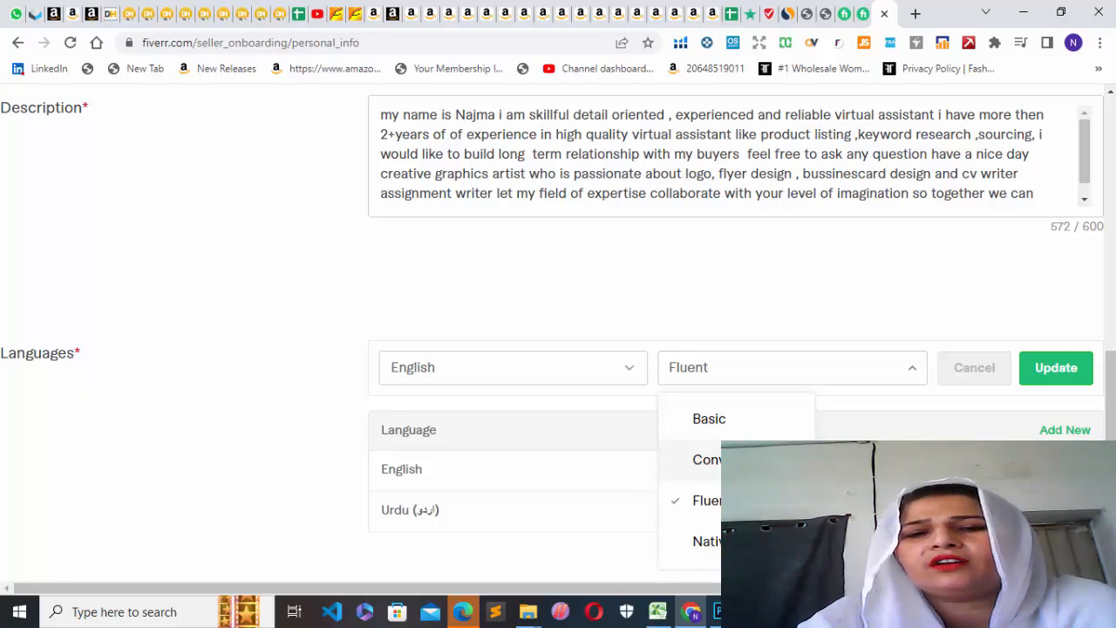
pyautogui.click(741, 460)
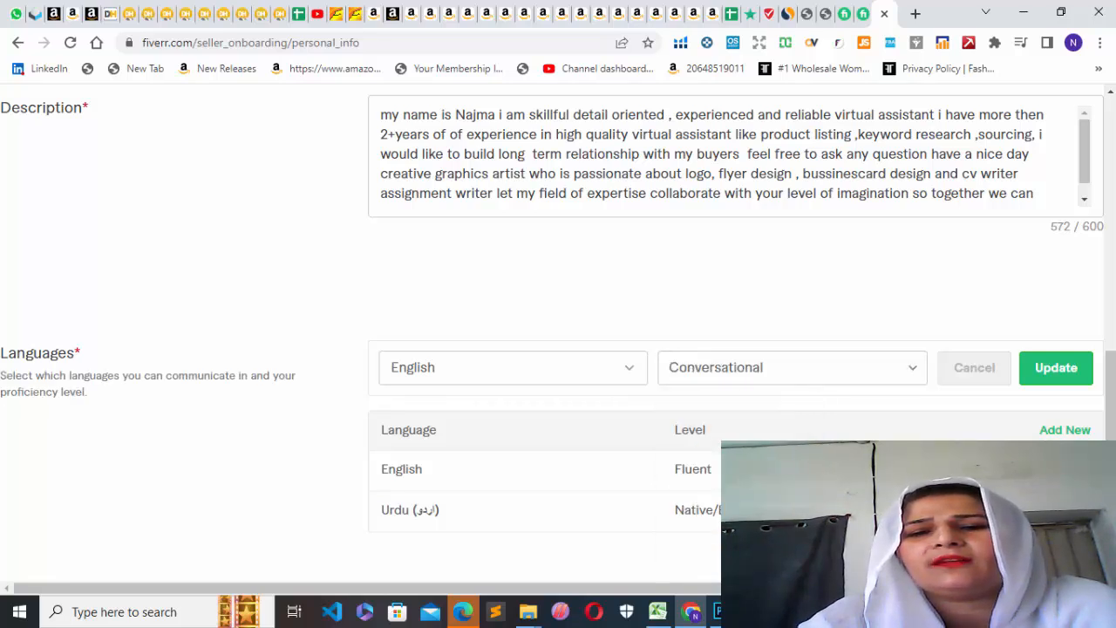
pyautogui.click(916, 374)
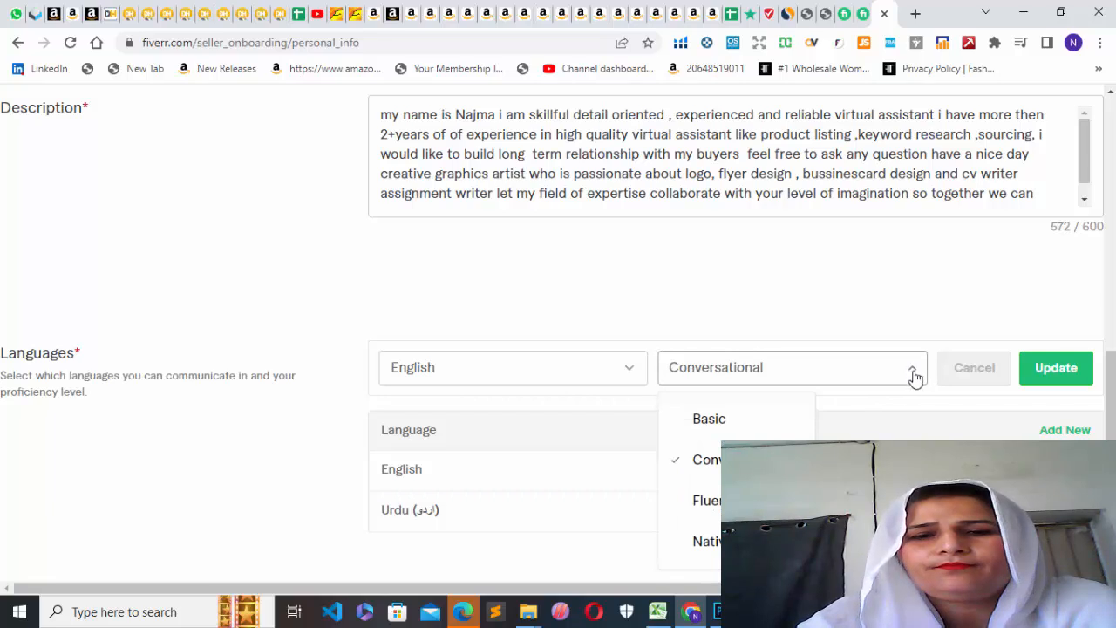
pyautogui.click(741, 500)
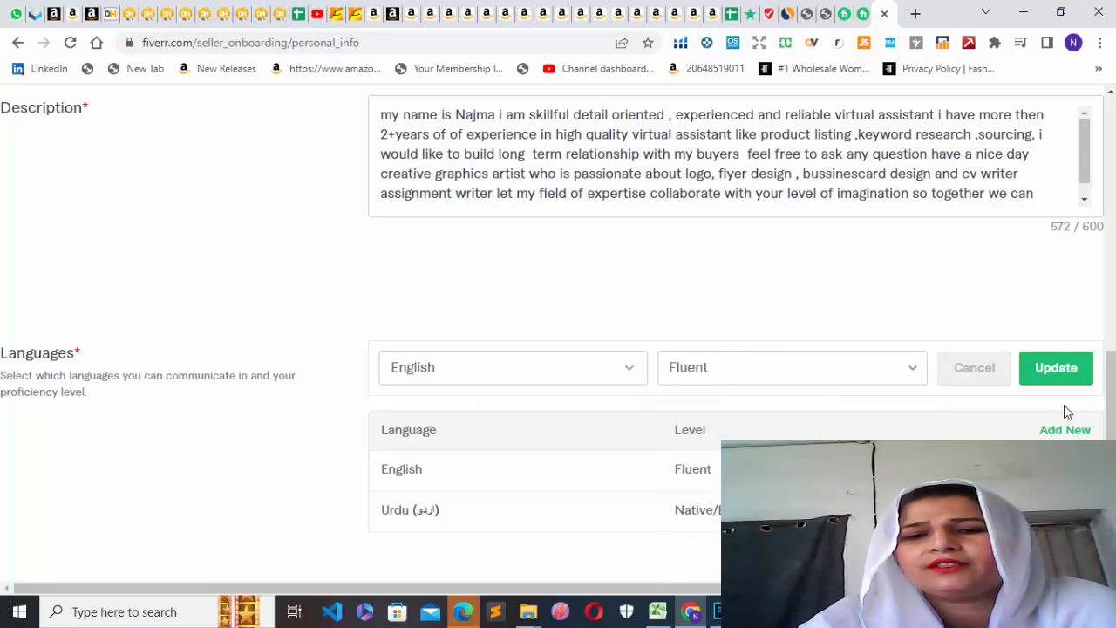
# Continue to the Professional Info page and review its occupation, skills, education and certification sections.
pyautogui.scroll(-1, 732, 340)
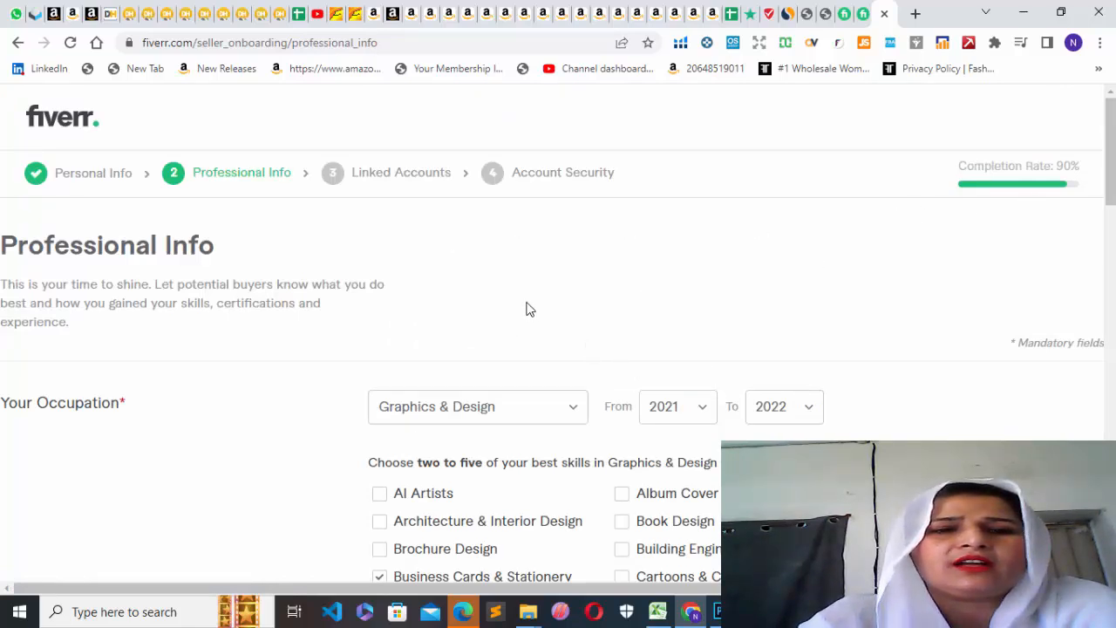
pyautogui.moveTo(1110, 196); pyautogui.dragTo(1110, 372)
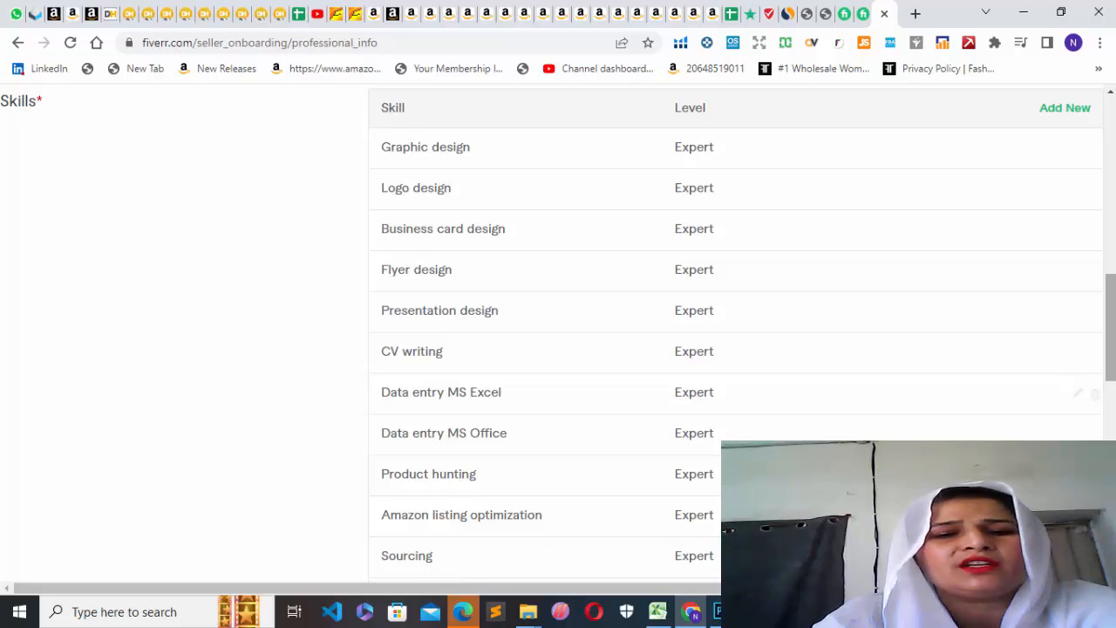
pyautogui.scroll(-5, 1072, 396)
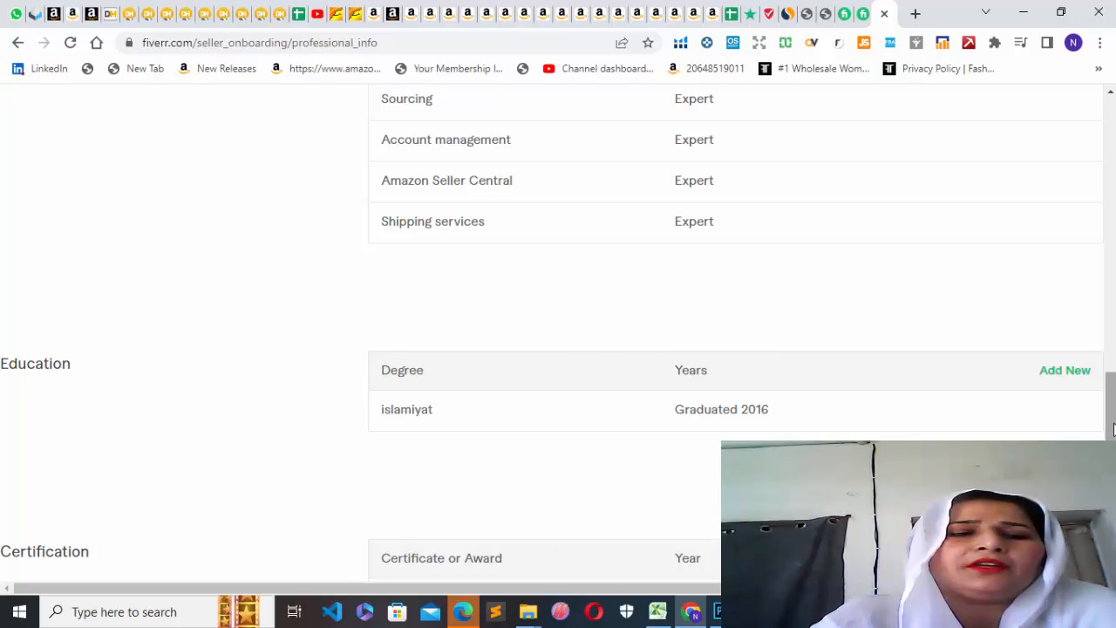
pyautogui.moveTo(1112, 427); pyautogui.dragTo(1114, 159)
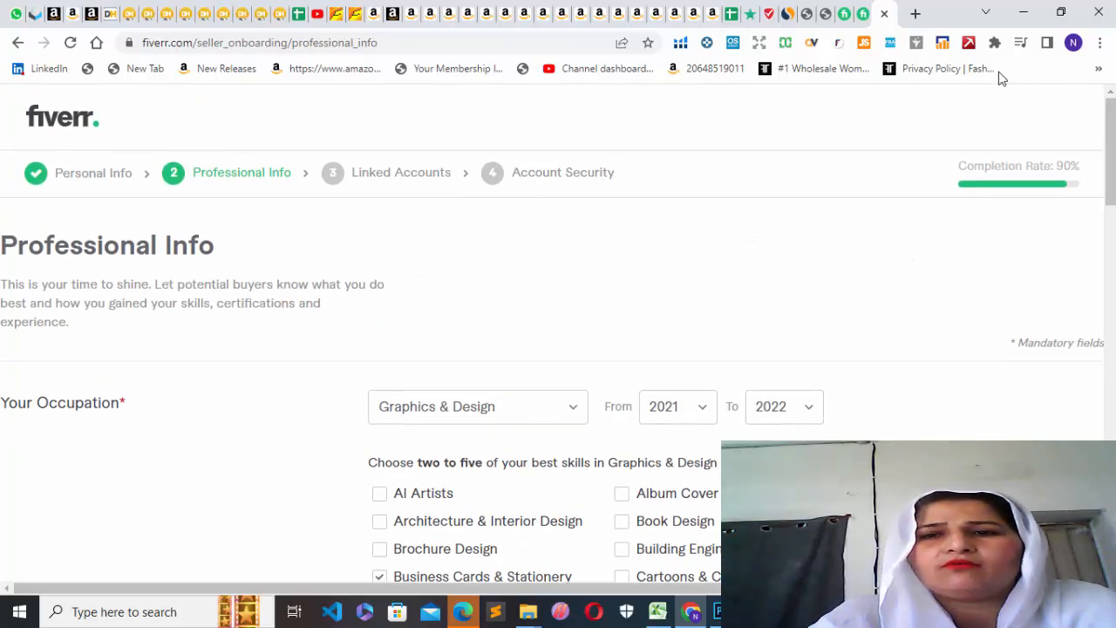
# Close the signed-out Fiverr home page and switch to the existing seller profile page.
pyautogui.click(850, 15)
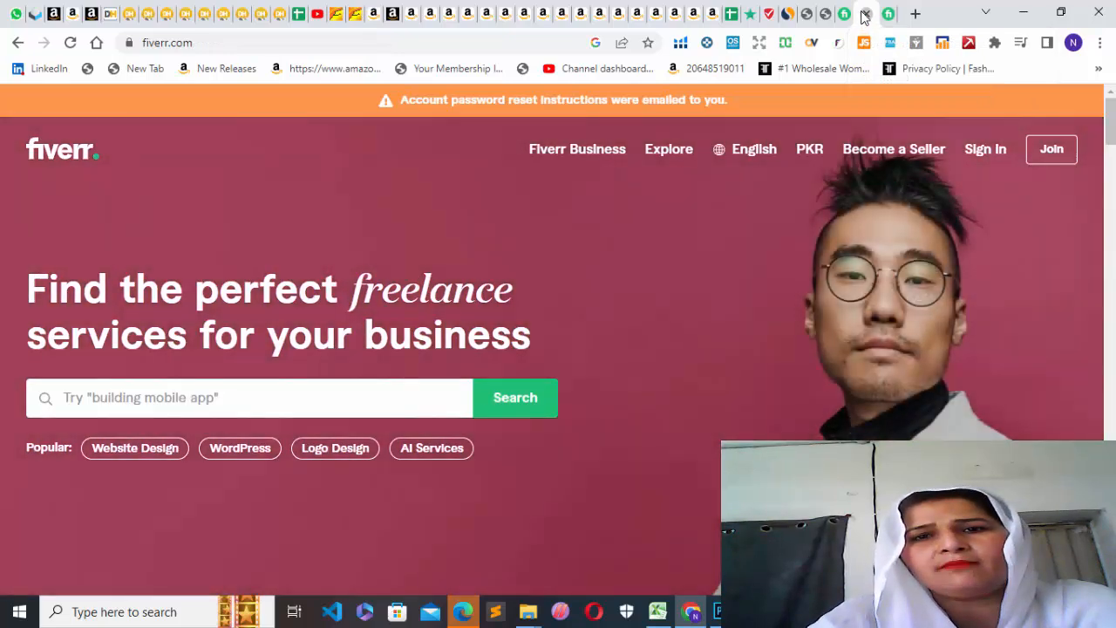
pyautogui.click(864, 14)
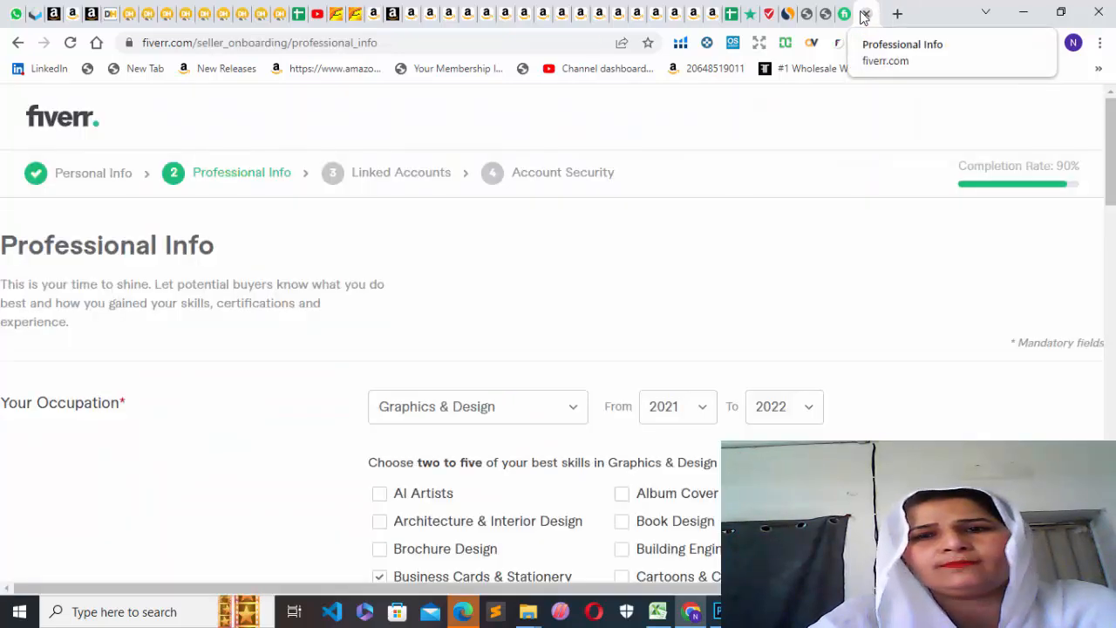
pyautogui.click(852, 17)
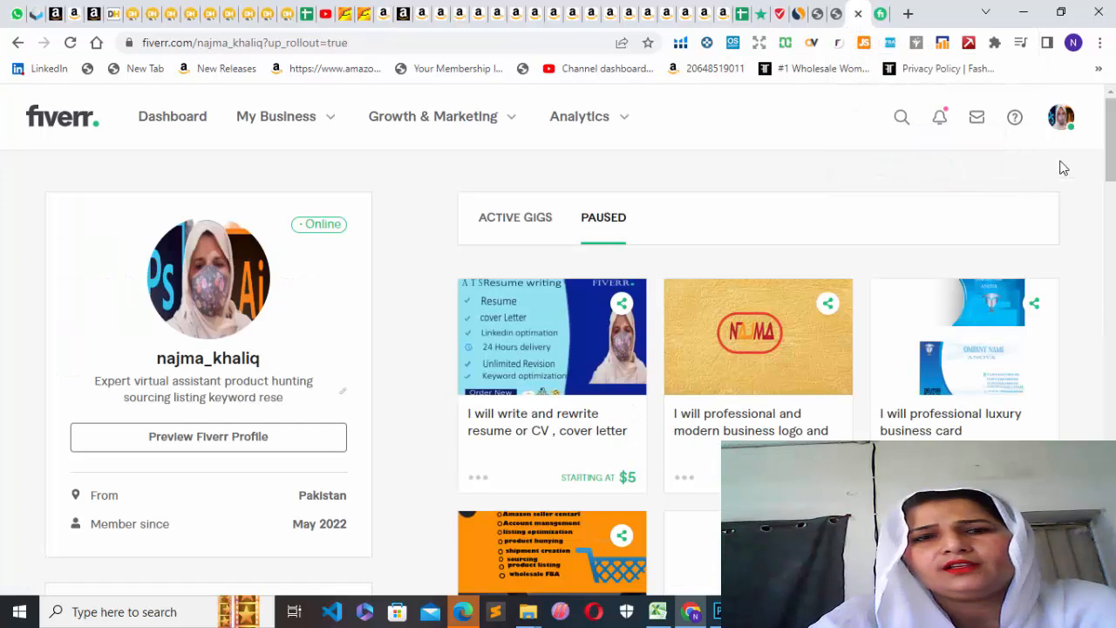
# Open the gig "I will be your professional virtual assistant amazon wholesale" from the seller profile and view its overview.
pyautogui.moveTo(1110, 139); pyautogui.dragTo(1110, 160)
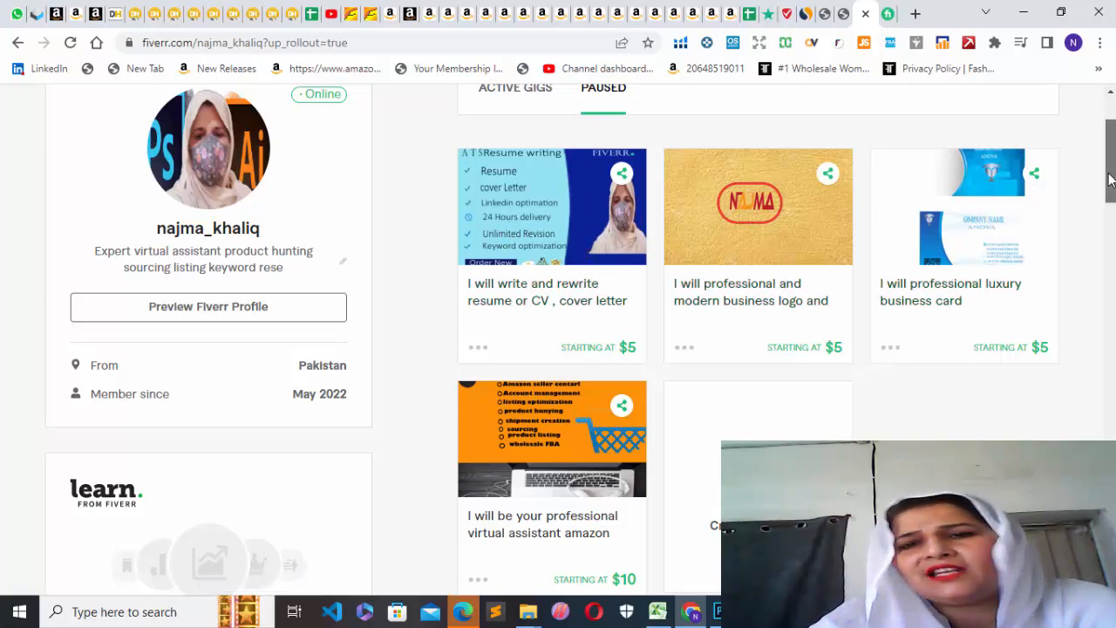
pyautogui.scroll(-3, 1104, 180)
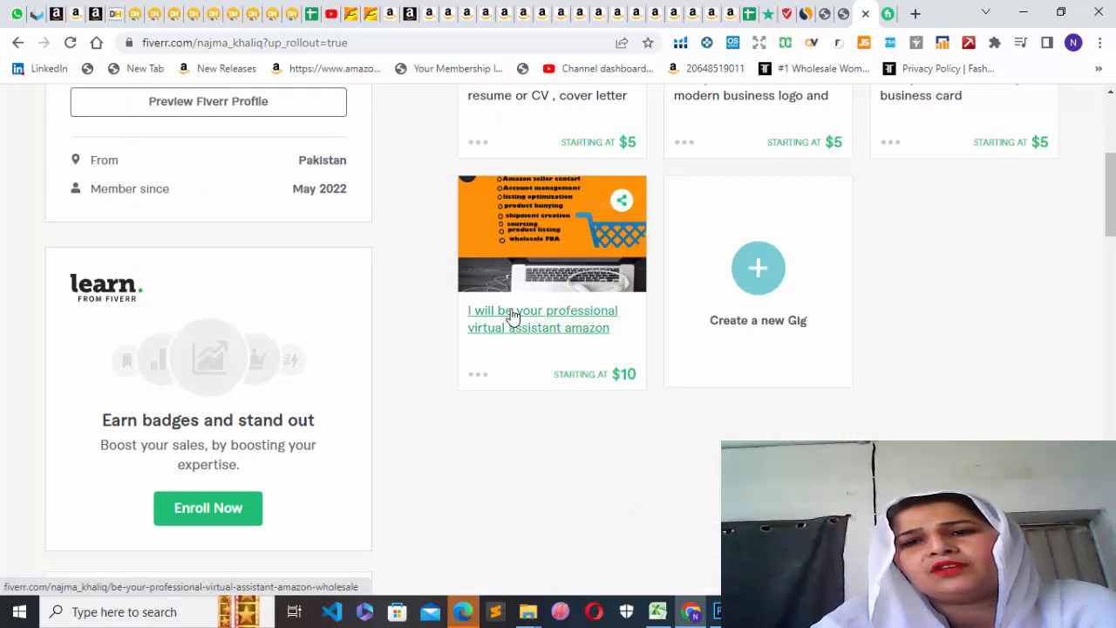
pyautogui.click(532, 253)
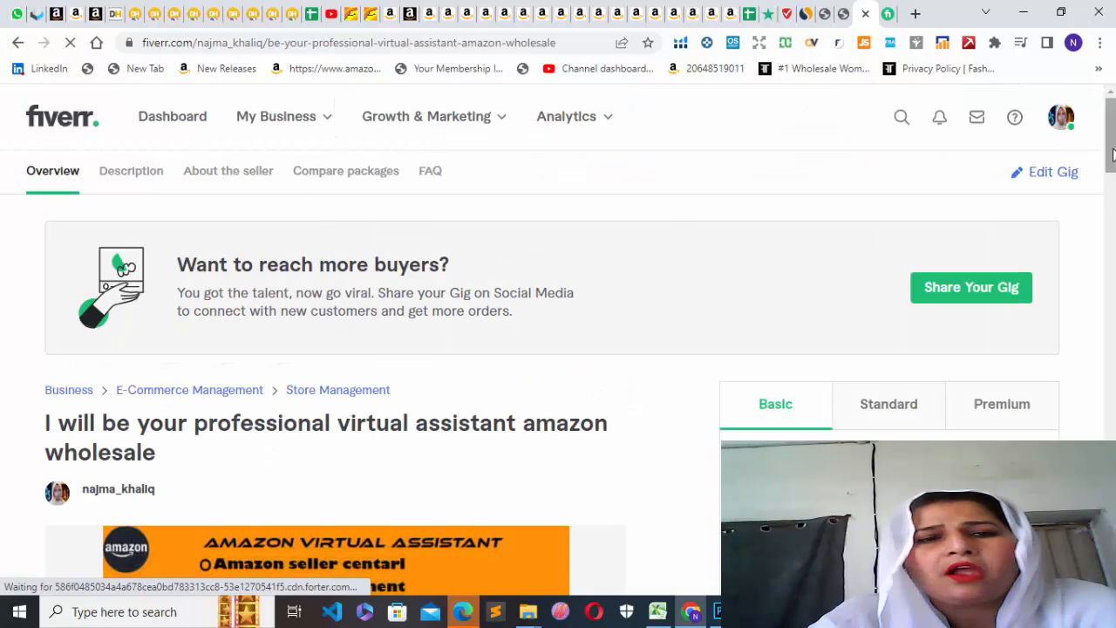
pyautogui.moveTo(1112, 143); pyautogui.dragTo(1088, 158)
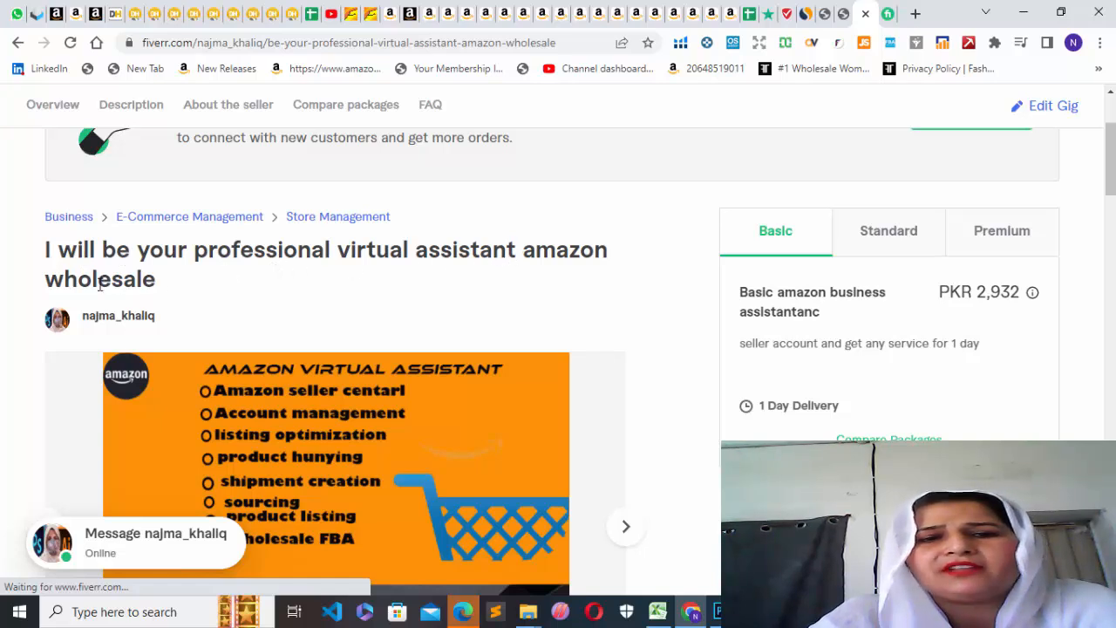
# Copy the title of the open gig and review its Compare Packages section.
pyautogui.moveTo(44, 250); pyautogui.dragTo(209, 297)
pyautogui.hotkey('ctrl', 'c')
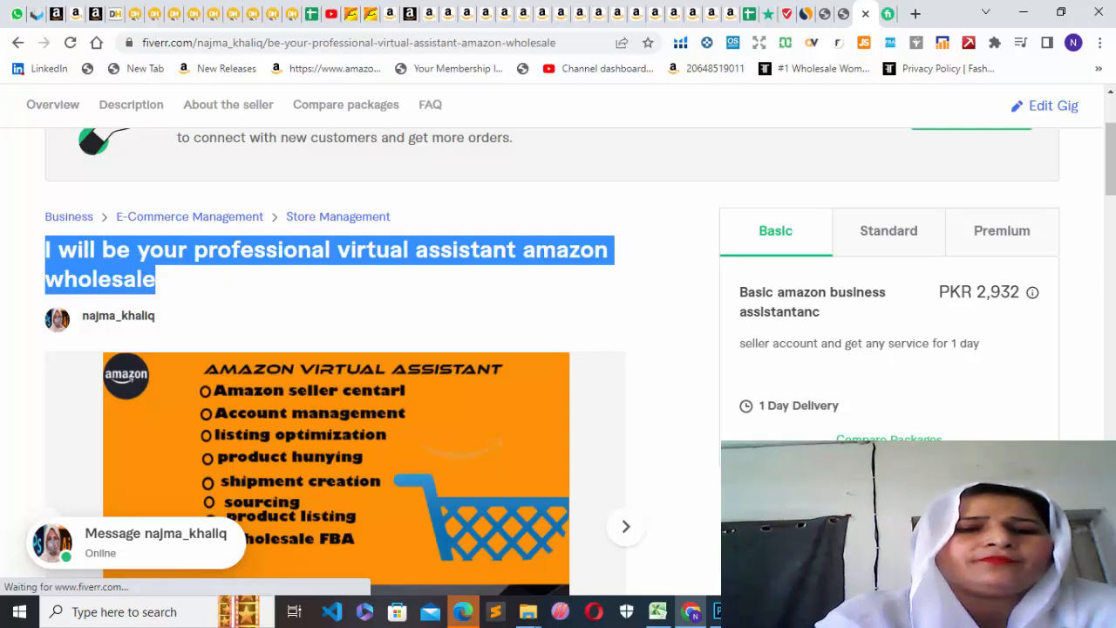
pyautogui.moveTo(1112, 170); pyautogui.dragTo(1110, 401)
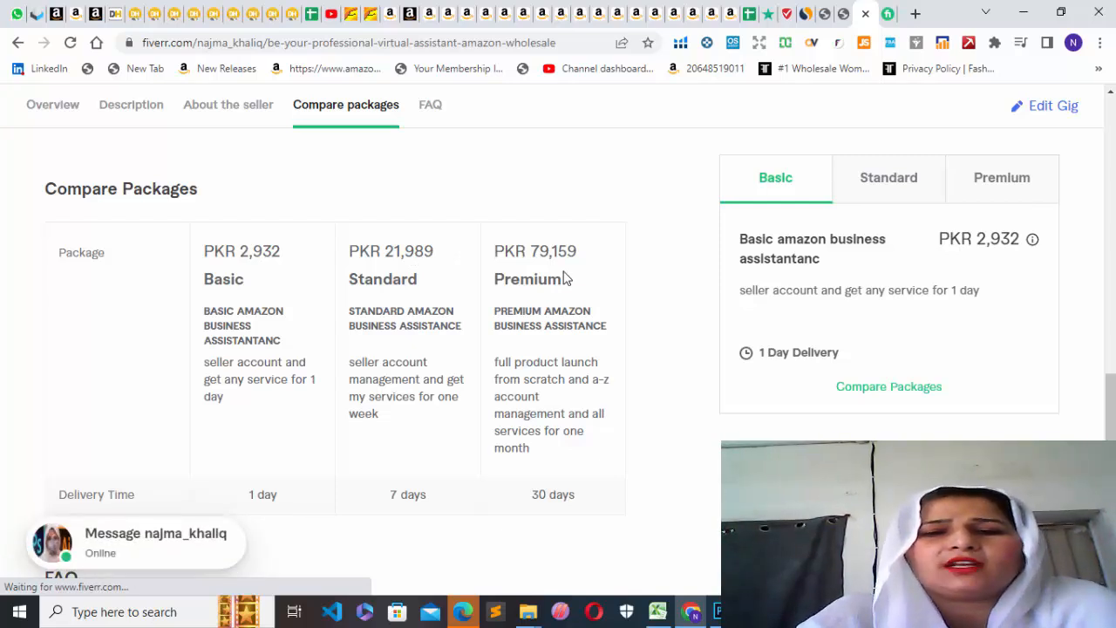
pyautogui.moveTo(1111, 397); pyautogui.dragTo(1111, 188)
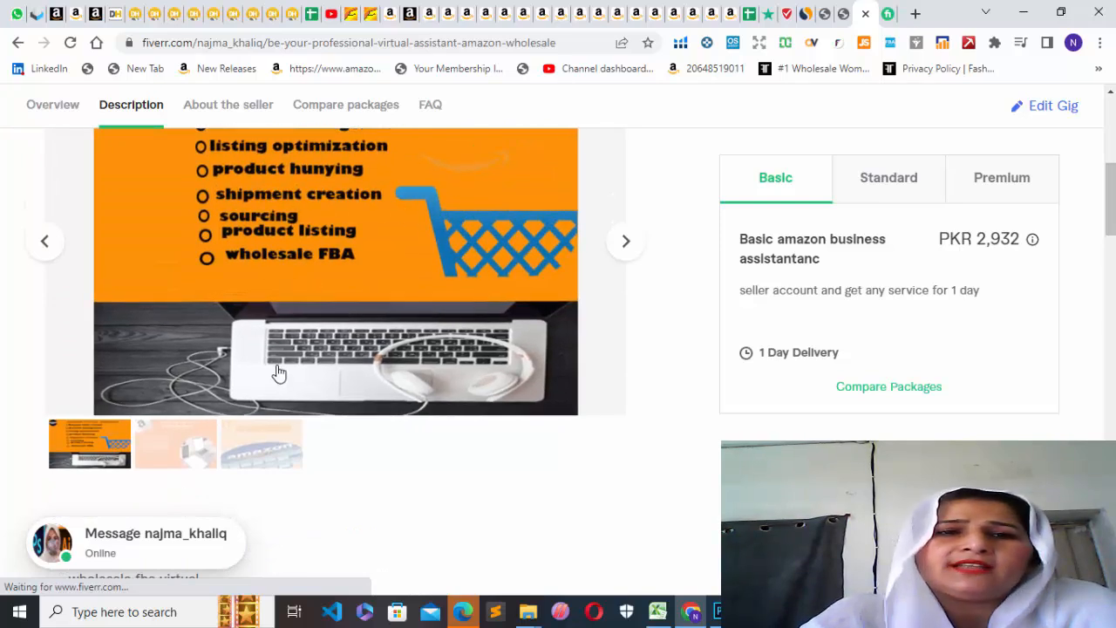
# View the second and third gallery images of the gig, and return to the first one.
pyautogui.click(183, 466)
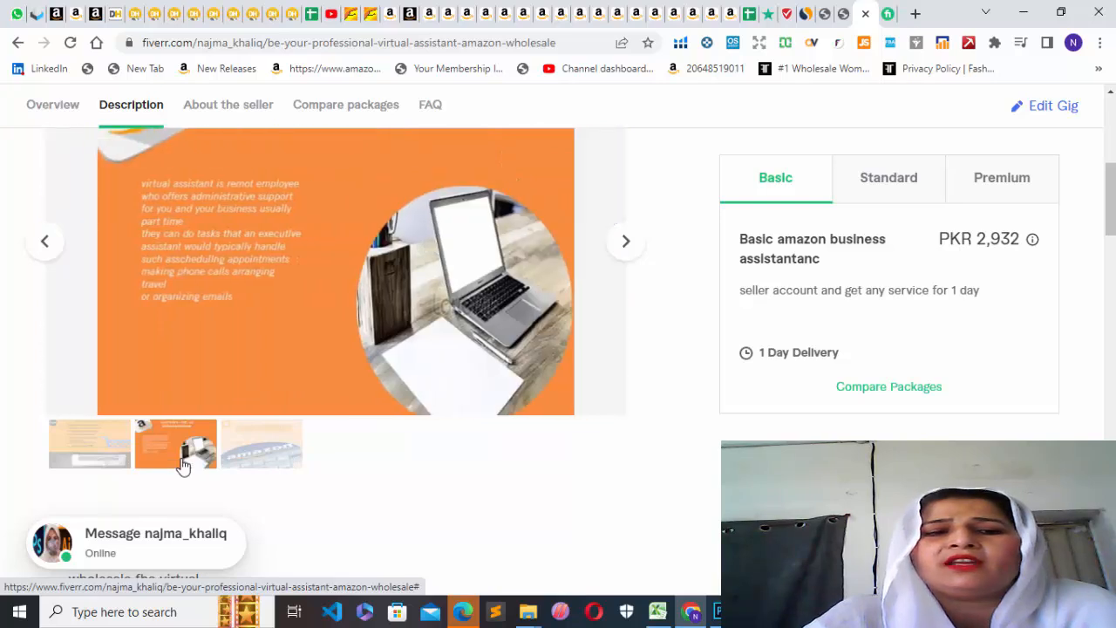
pyautogui.click(240, 465)
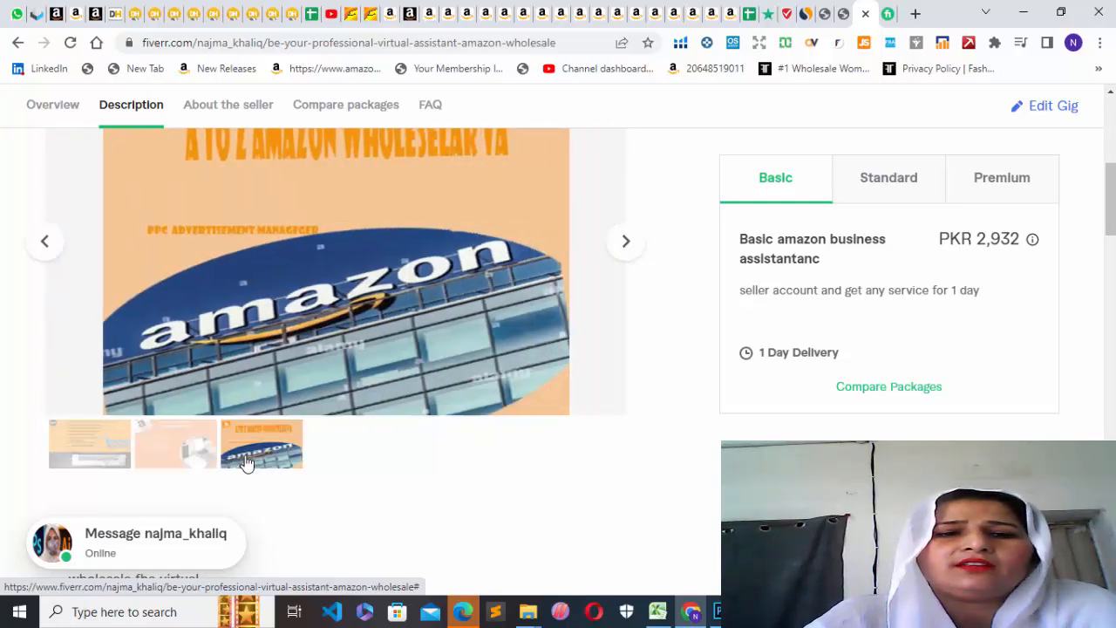
pyautogui.click(103, 451)
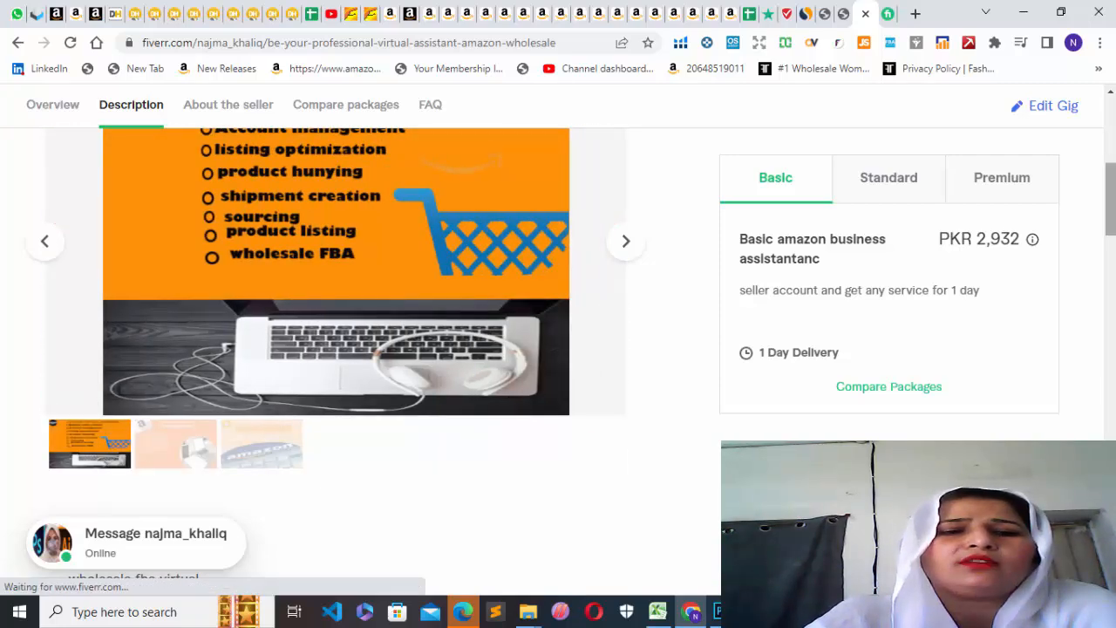
pyautogui.scroll(5, 997, 240)
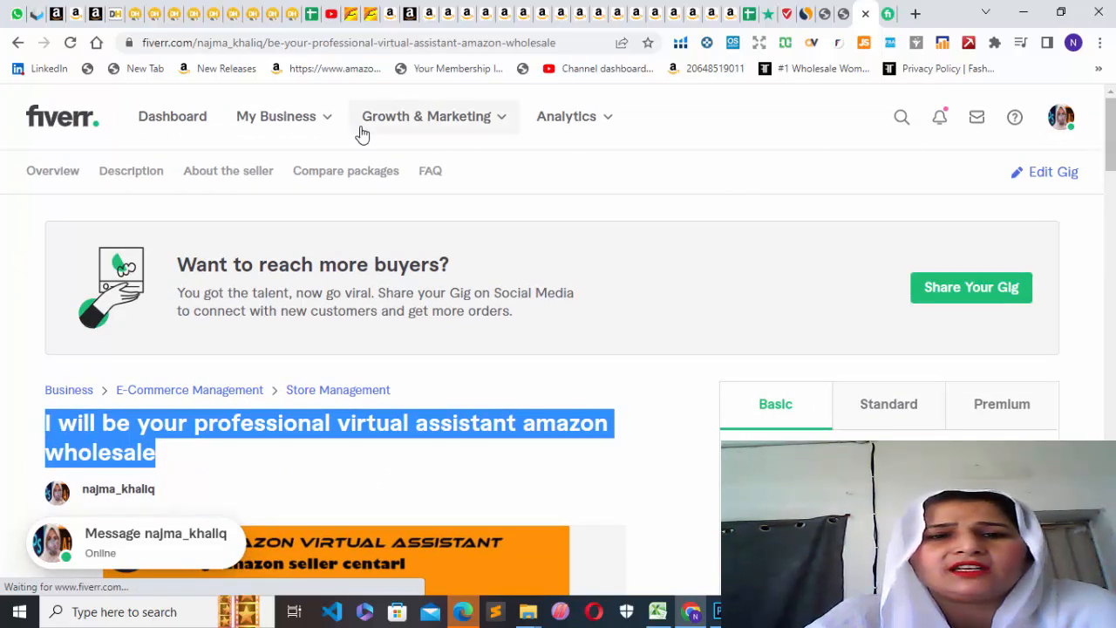
# Start a new gig from the seller profile and paste "I will be your professional virtual assistant amazon wholesale" as its title.
pyautogui.click(16, 43)
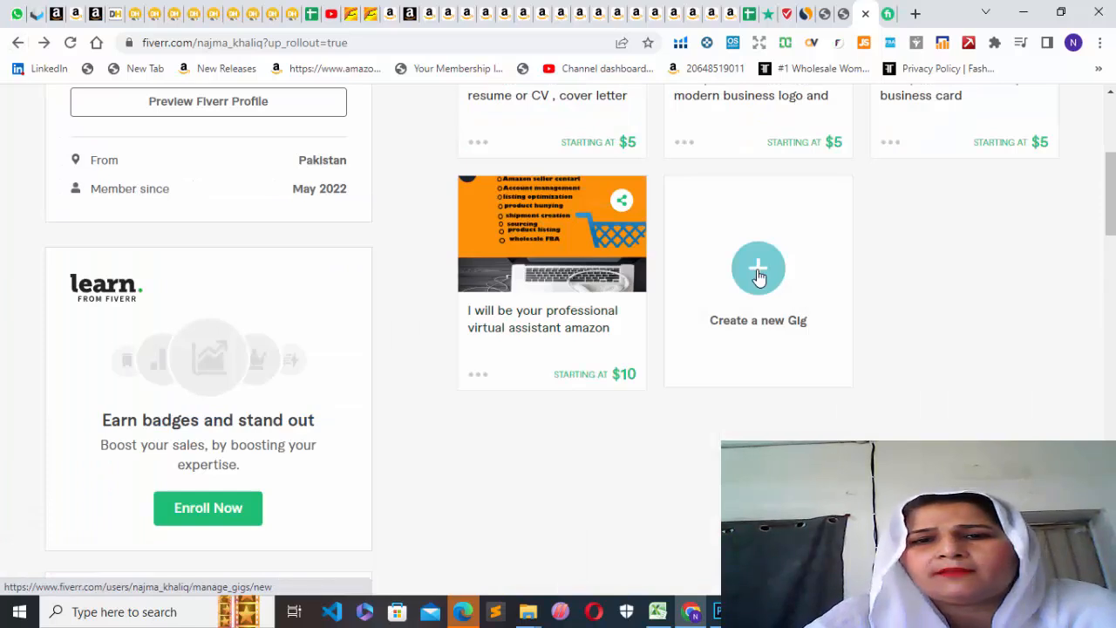
pyautogui.click(758, 276)
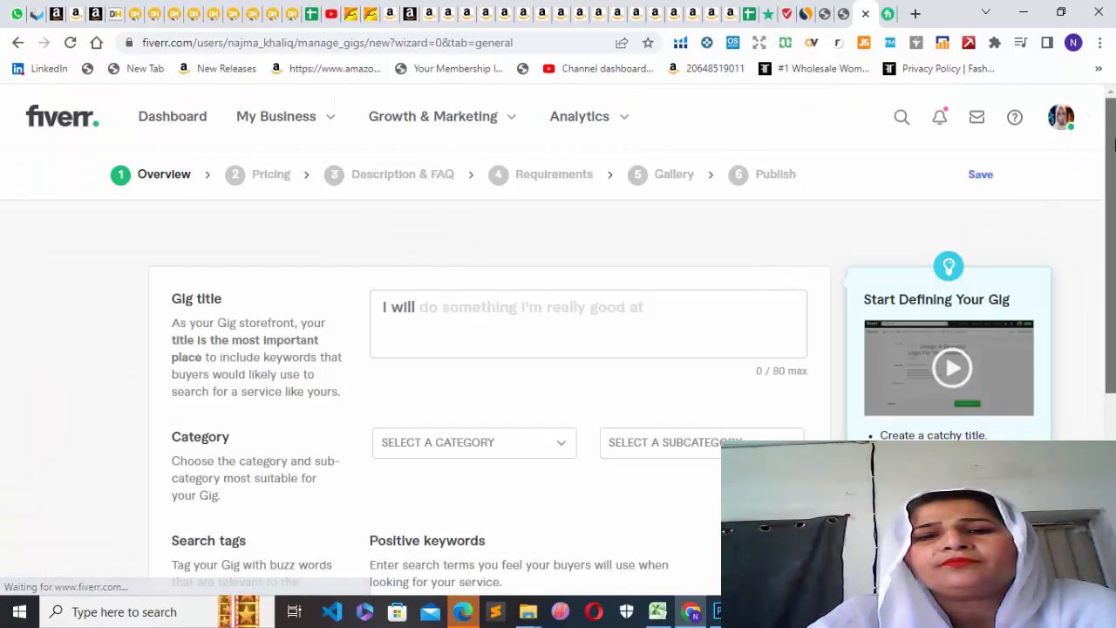
pyautogui.scroll(-2, 558, 340)
pyautogui.scroll(1, 558, 340)
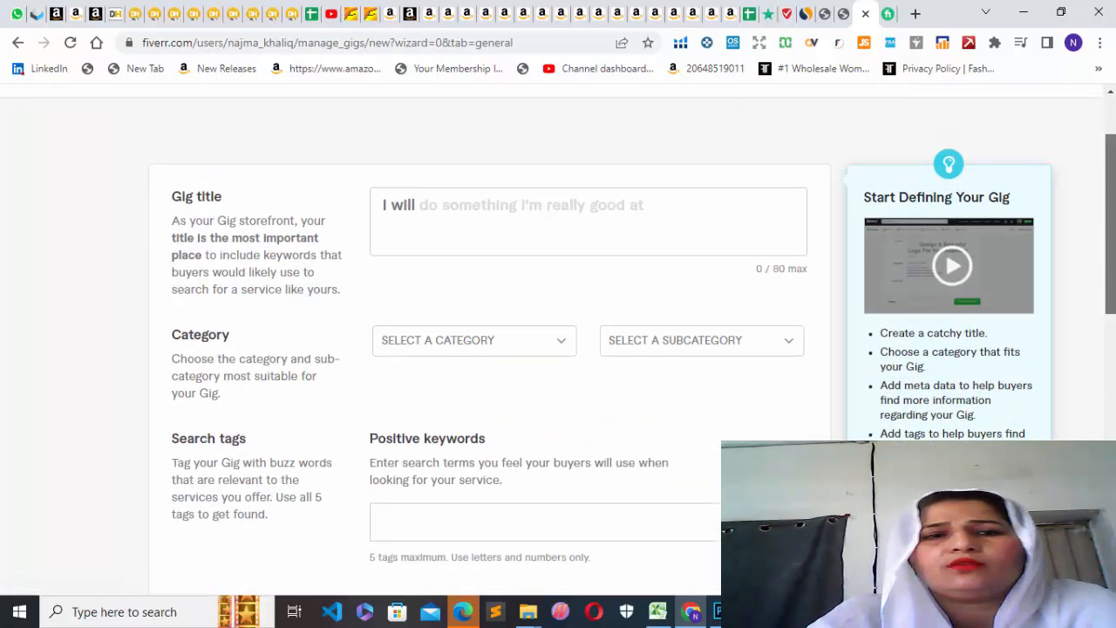
pyautogui.click(426, 214)
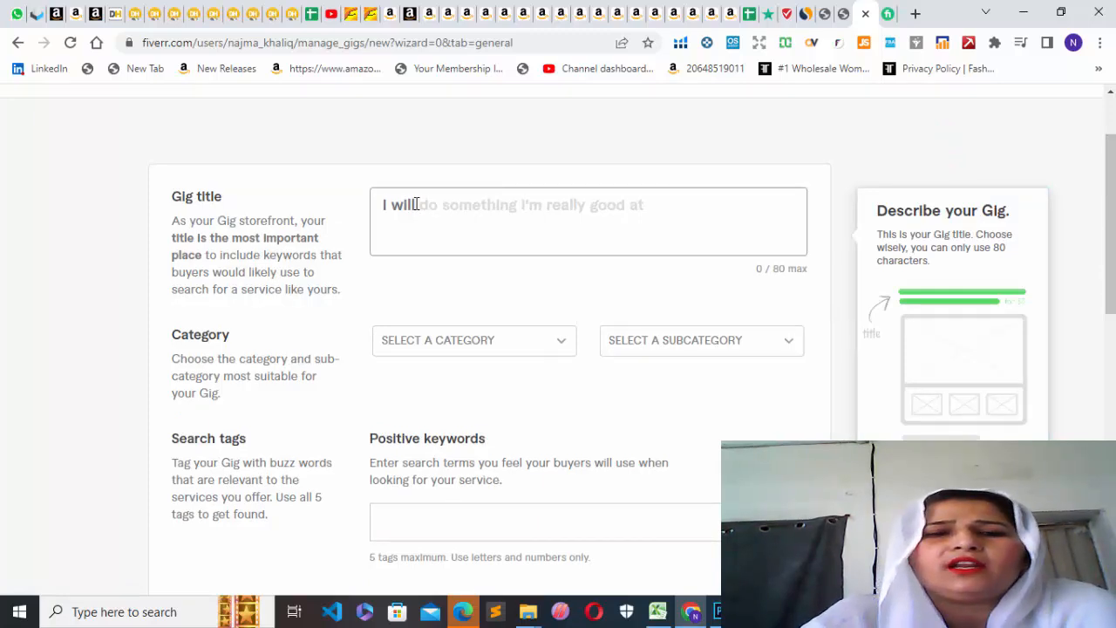
pyautogui.hotkey('ctrl', 'v')
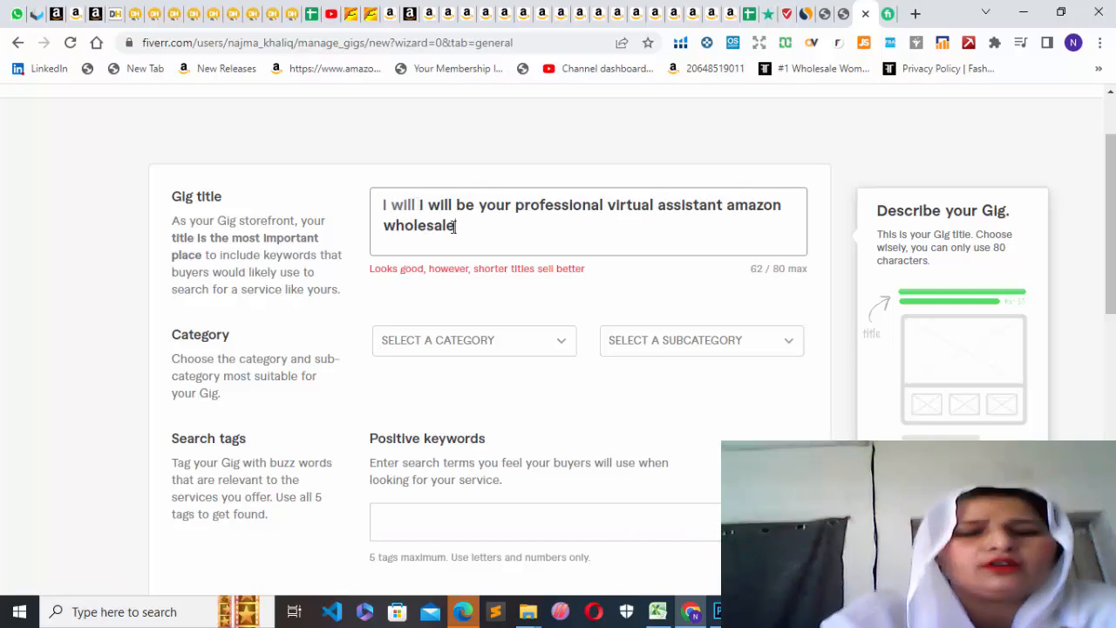
pyautogui.click(568, 345)
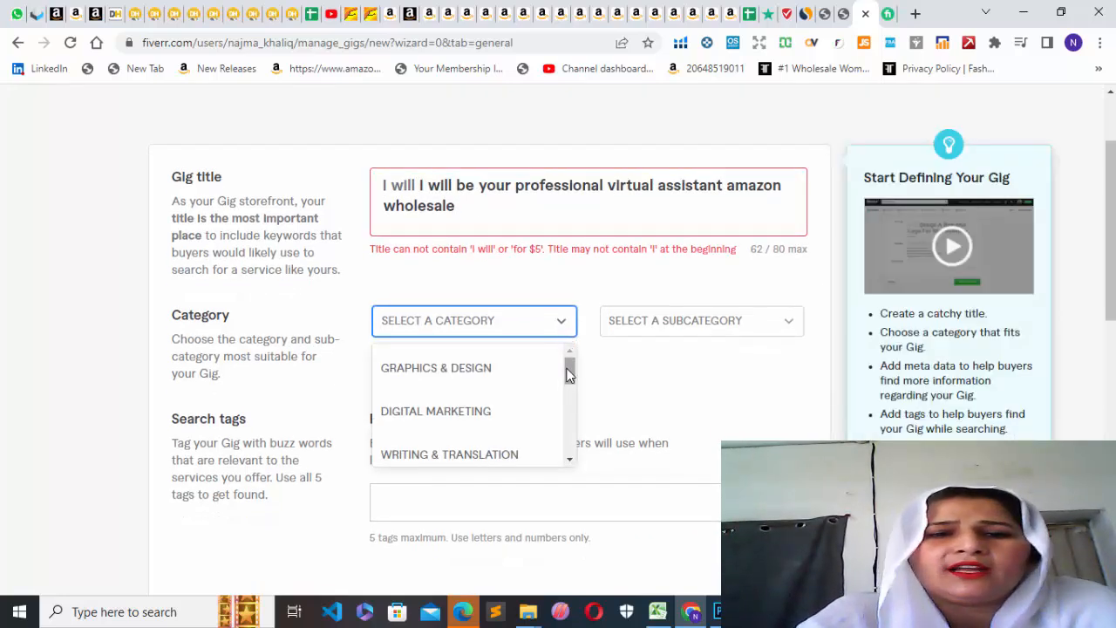
pyautogui.moveTo(570, 378); pyautogui.dragTo(570, 397)
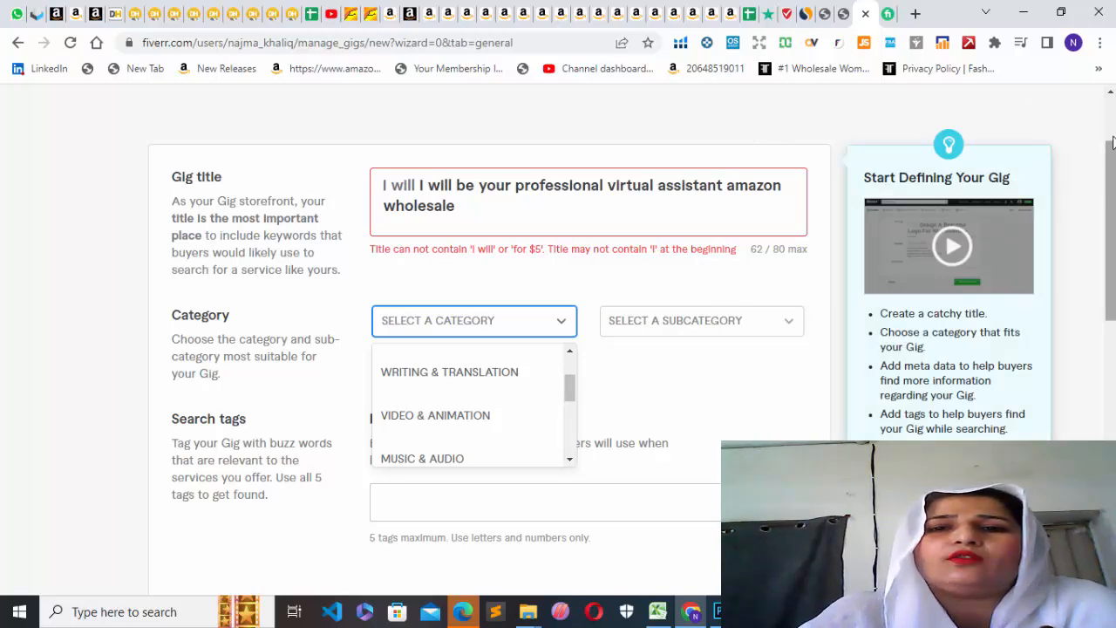
pyautogui.moveTo(1114, 165); pyautogui.dragTo(1113, 124)
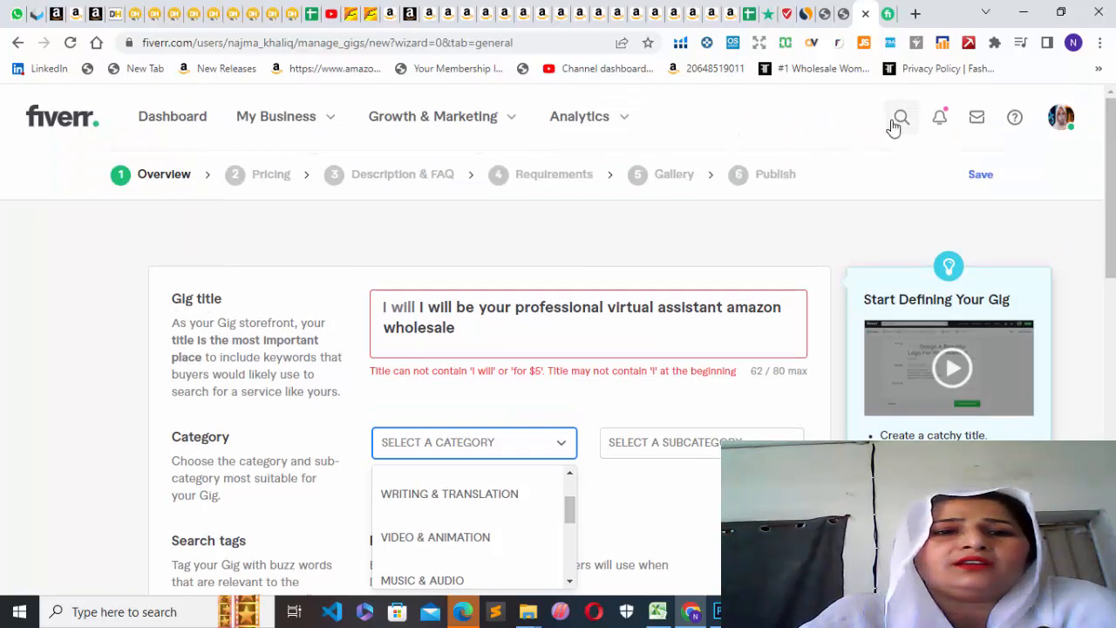
pyautogui.click(902, 121)
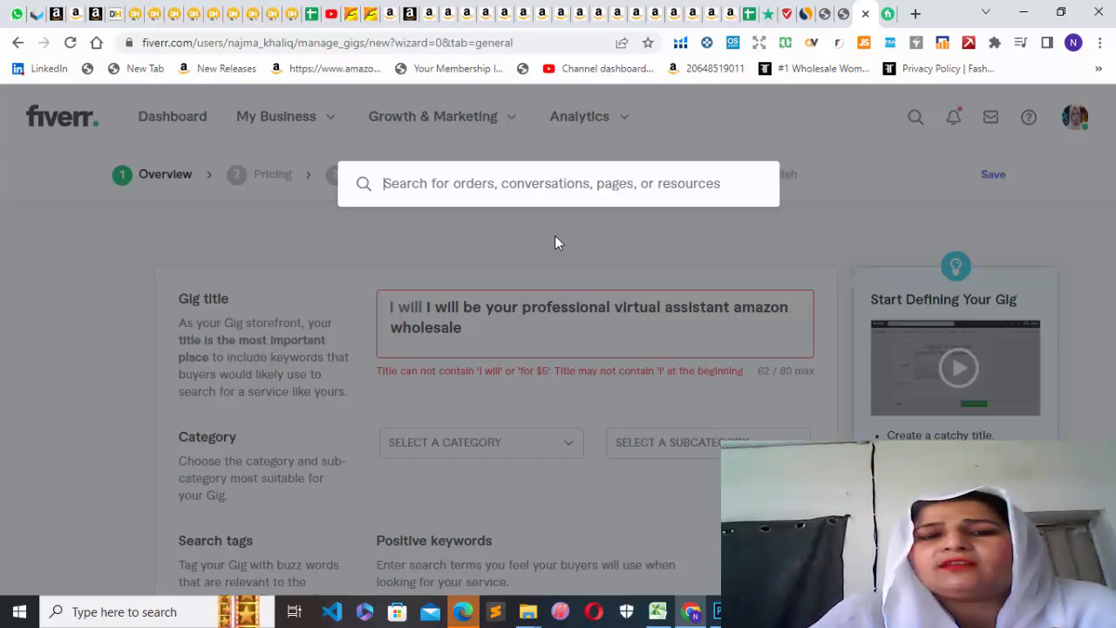
pyautogui.click(905, 221)
pyautogui.moveTo(1113, 155); pyautogui.dragTo(1114, 216)
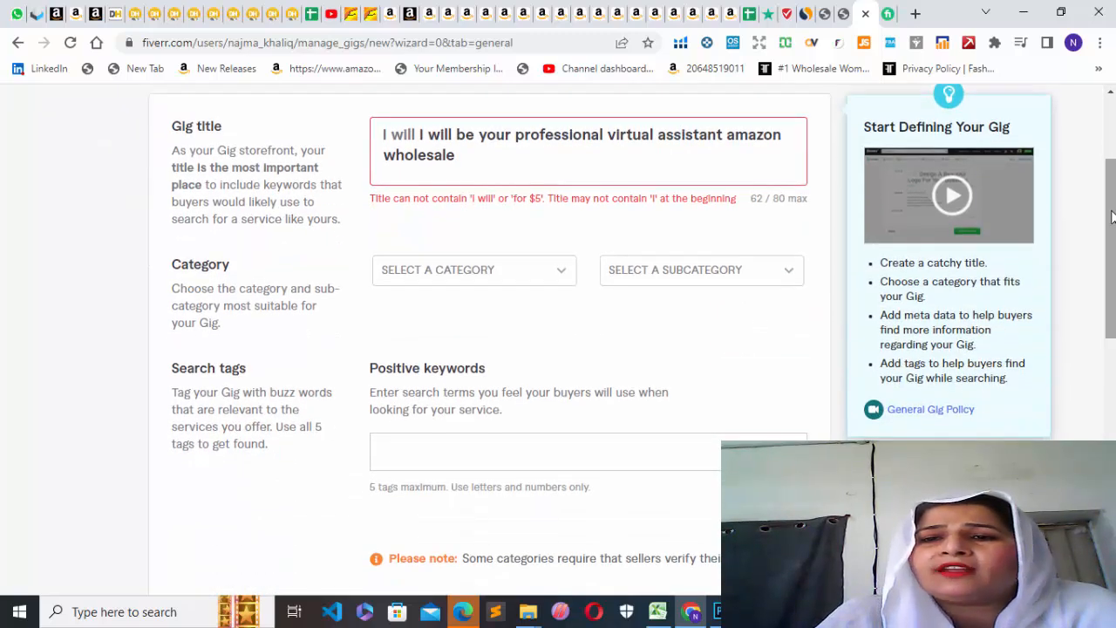
# Set the new gig's category to Business and its subcategory to E-Commerce Management.
pyautogui.click(563, 272)
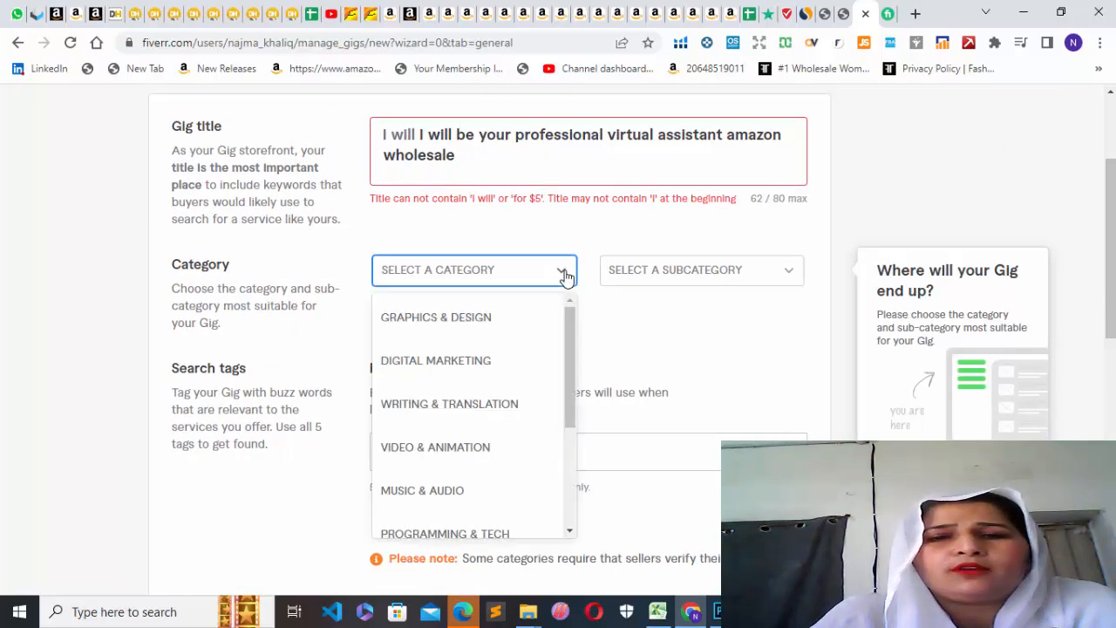
pyautogui.moveTo(570, 316); pyautogui.dragTo(581, 381)
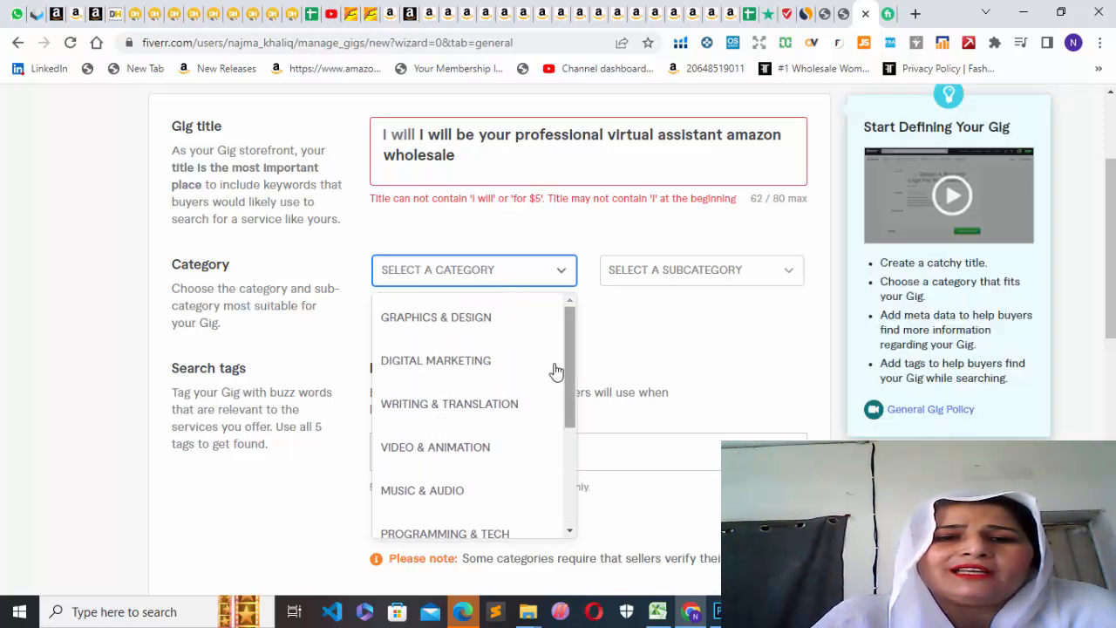
pyautogui.moveTo(572, 365); pyautogui.dragTo(568, 483)
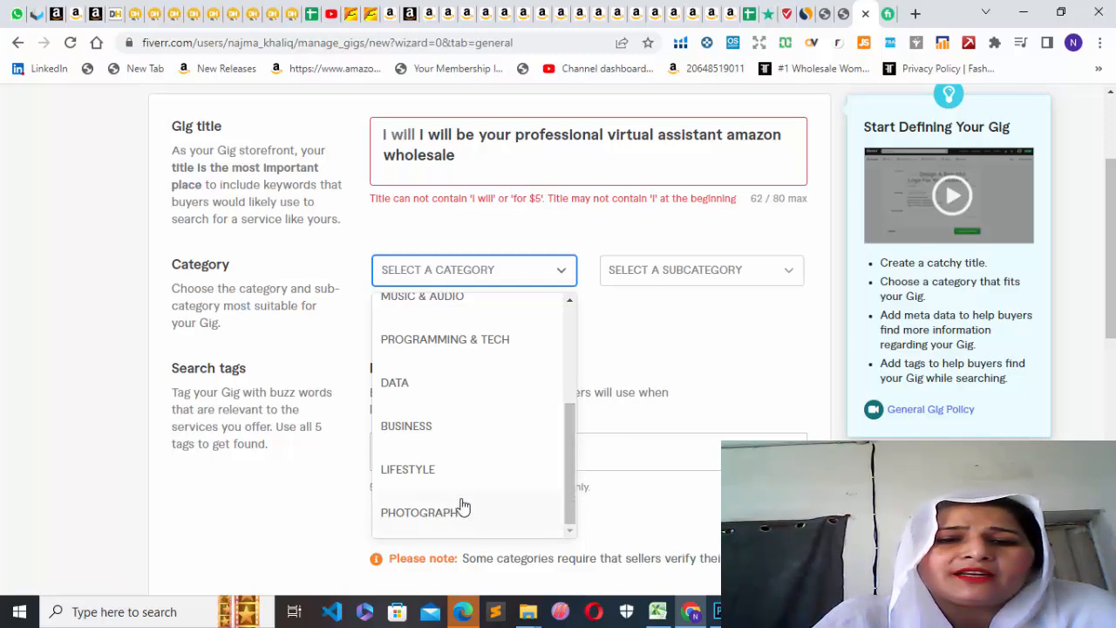
pyautogui.click(438, 433)
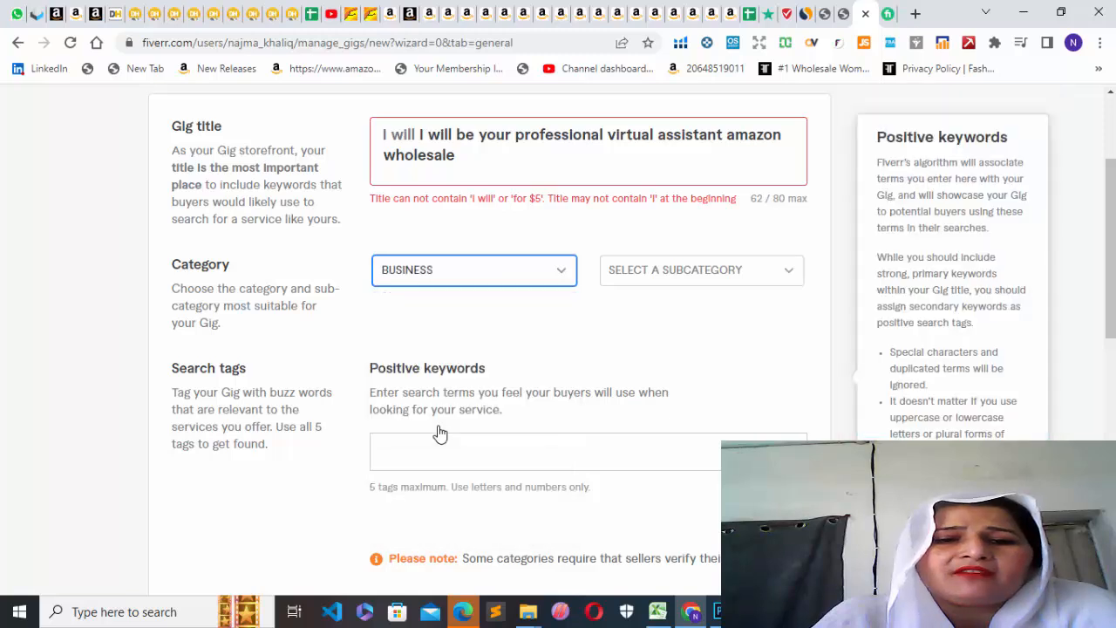
pyautogui.click(788, 272)
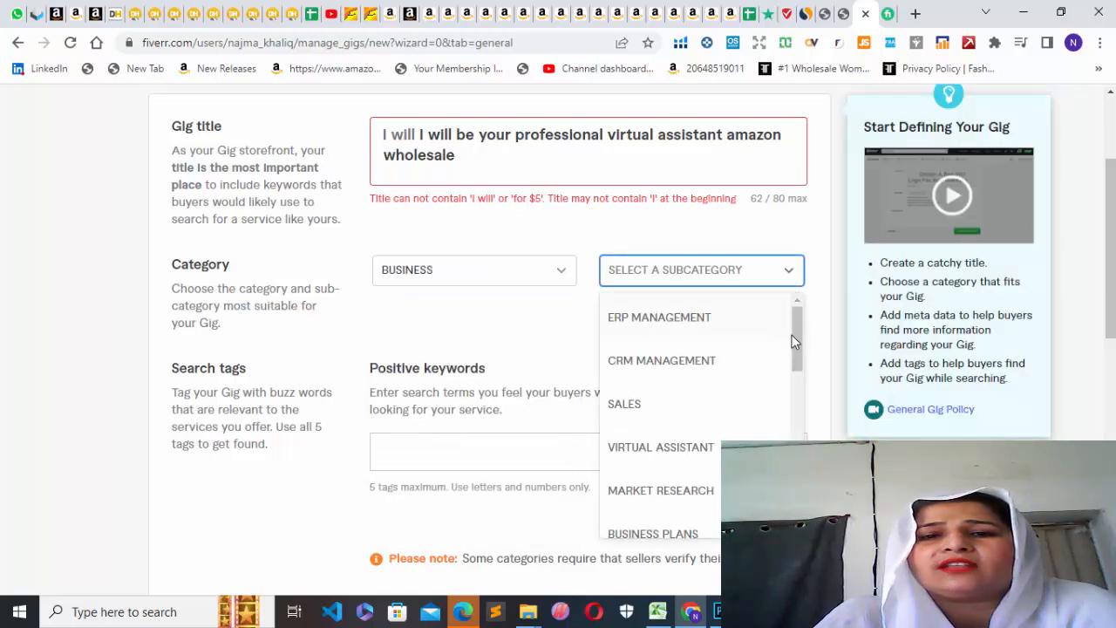
pyautogui.moveTo(795, 340); pyautogui.dragTo(804, 410)
pyautogui.click(668, 463)
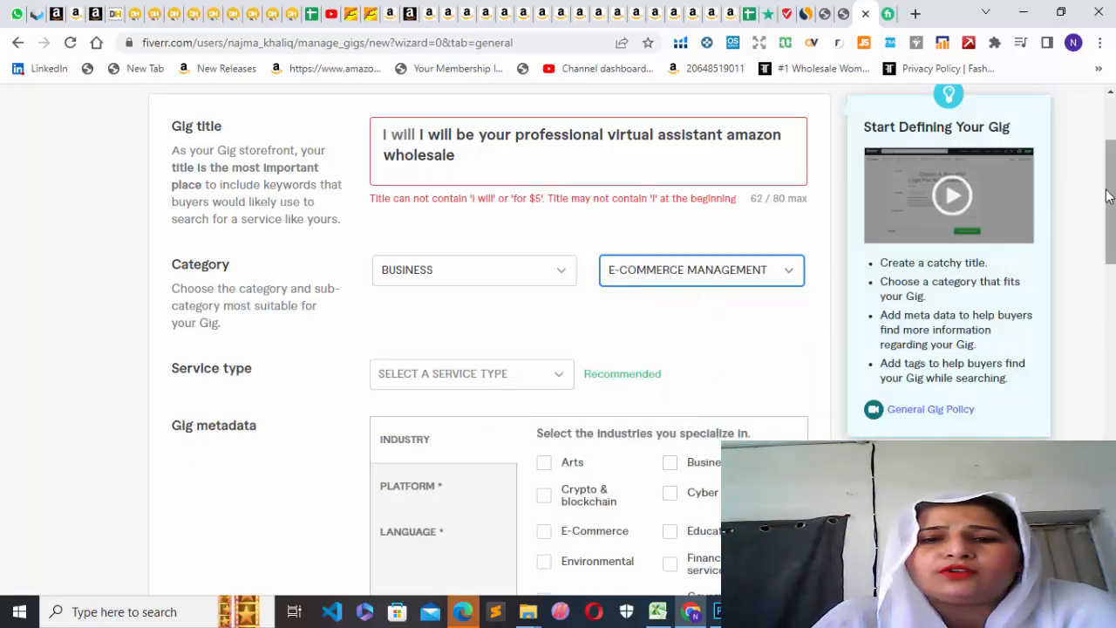
# Set the gig's service type to Product Research.
pyautogui.moveTo(1109, 196); pyautogui.dragTo(1113, 232)
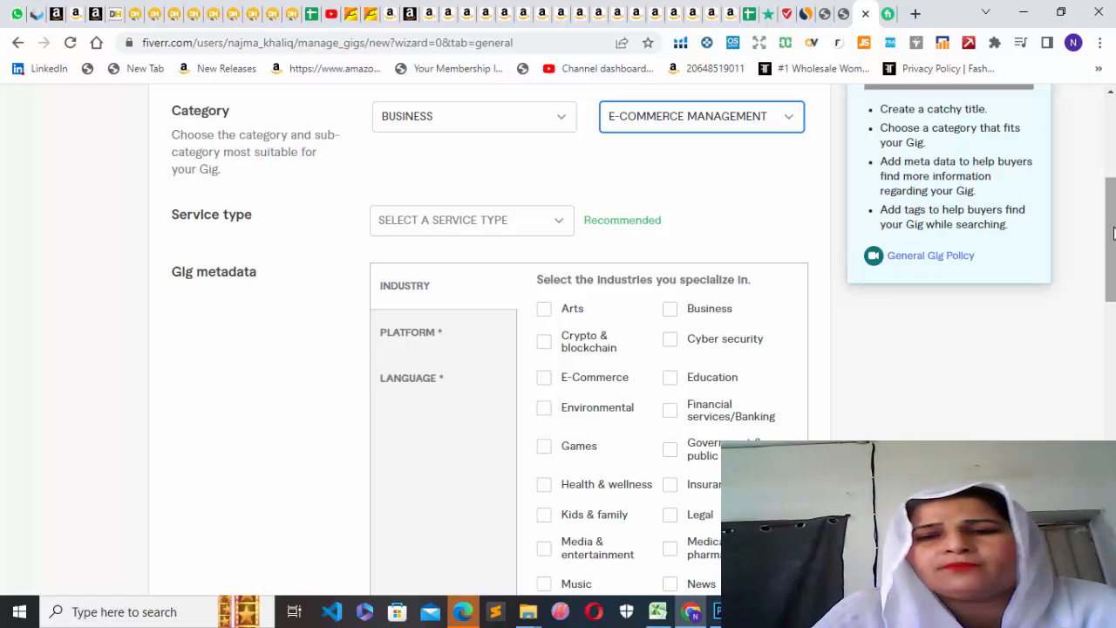
pyautogui.click(559, 223)
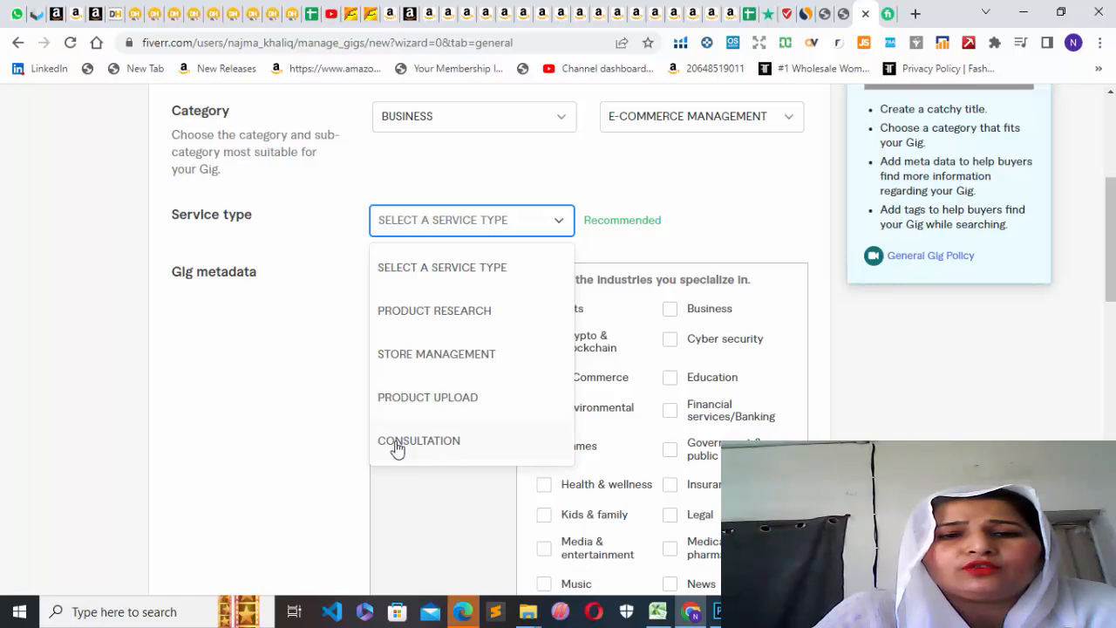
pyautogui.click(443, 319)
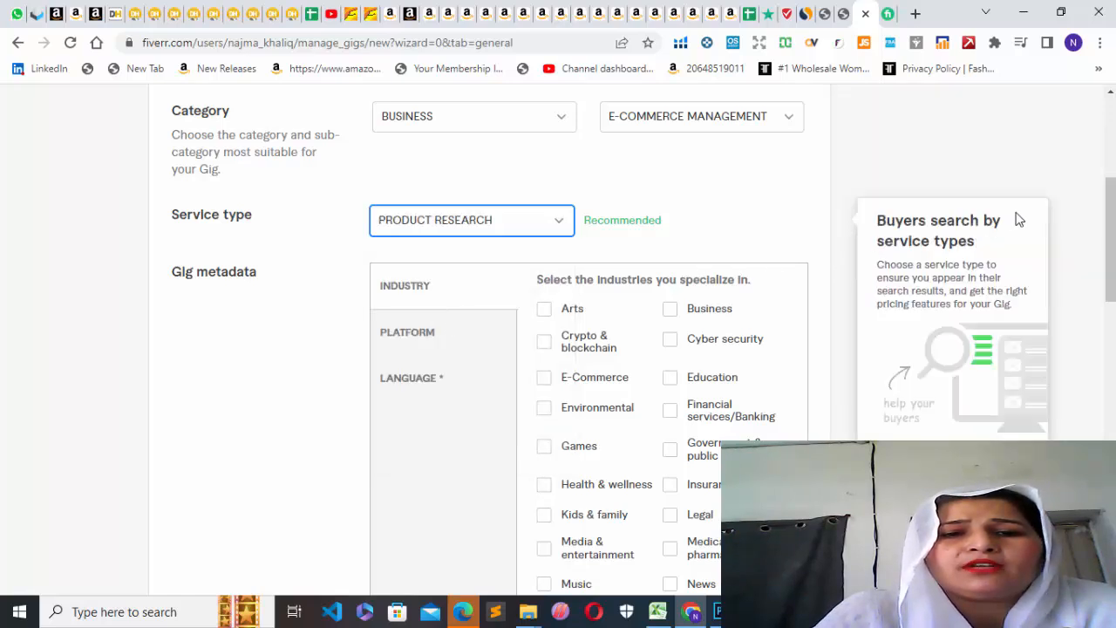
# Select Business and E-Commerce as the industries in the gig metadata.
pyautogui.moveTo(1107, 217); pyautogui.dragTo(1110, 250)
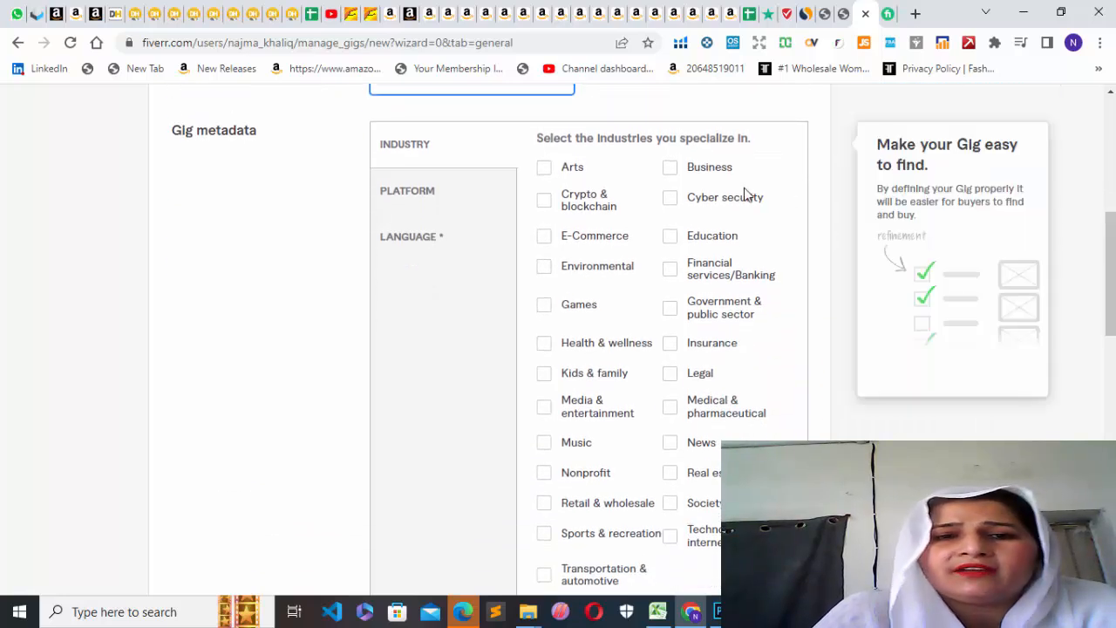
pyautogui.click(671, 168)
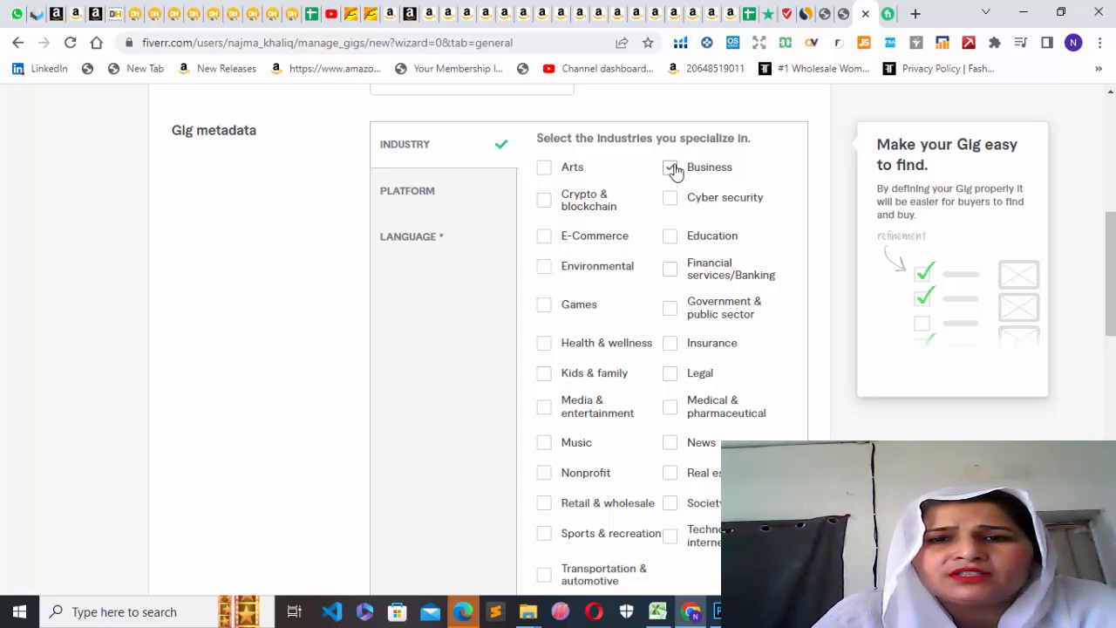
pyautogui.click(544, 238)
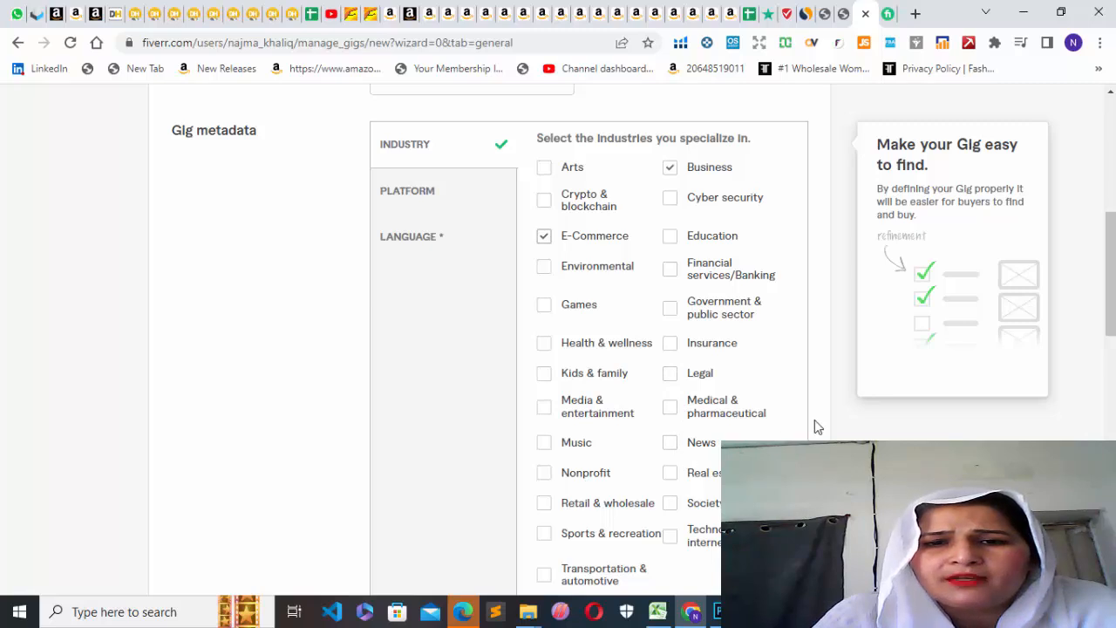
# Add the suggested tag "product listing" to the gig's positive keywords.
pyautogui.moveTo(1110, 247); pyautogui.dragTo(1111, 349)
pyautogui.click(428, 340)
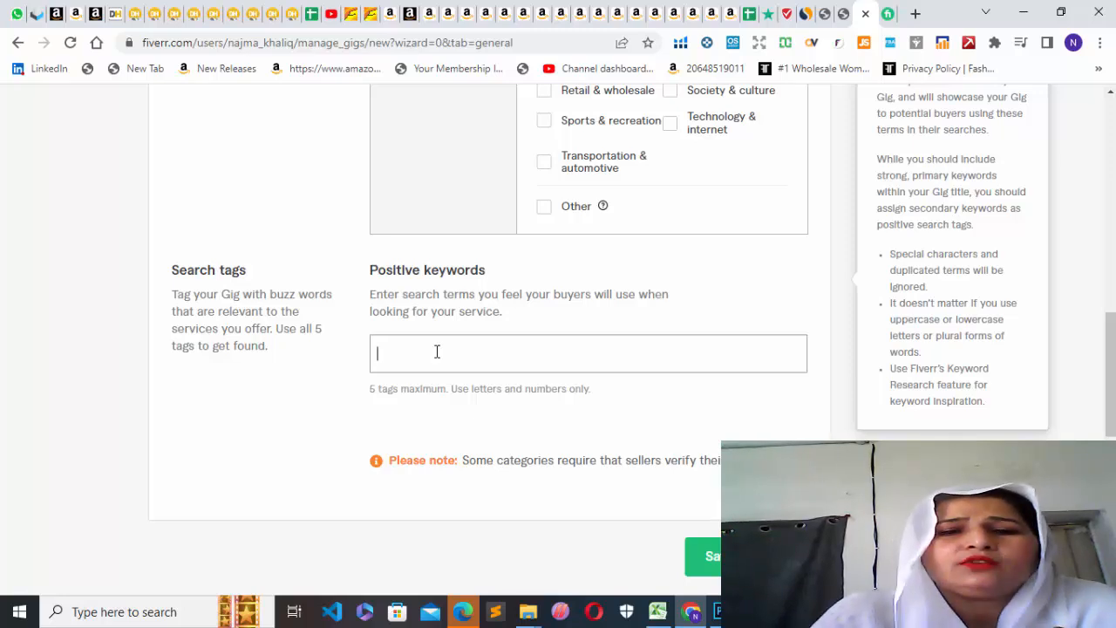
pyautogui.write('p')
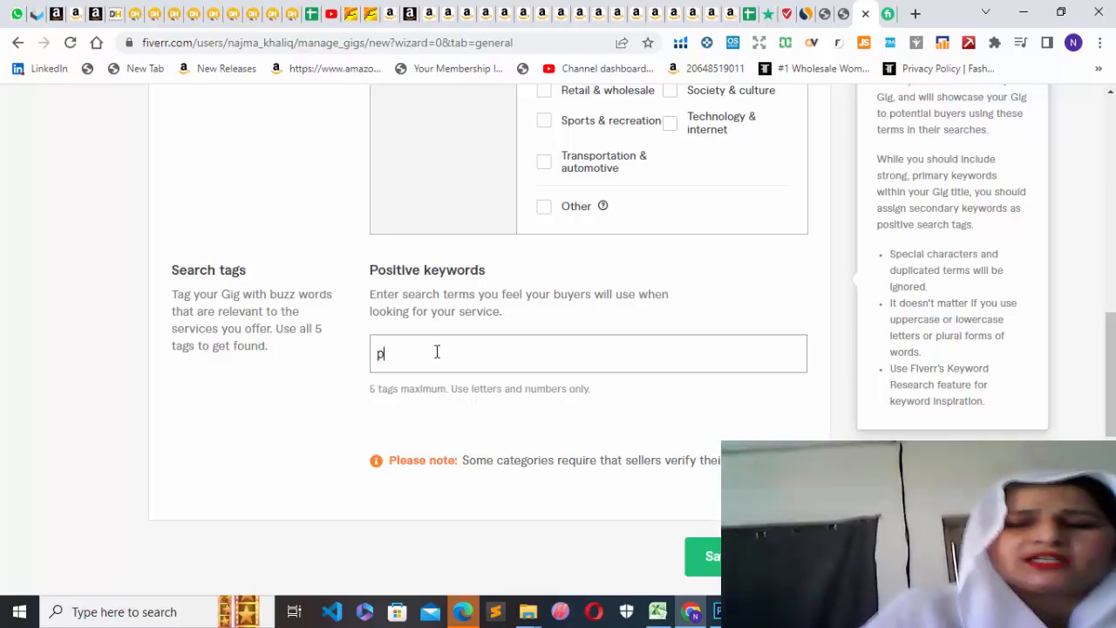
pyautogui.write('ro')
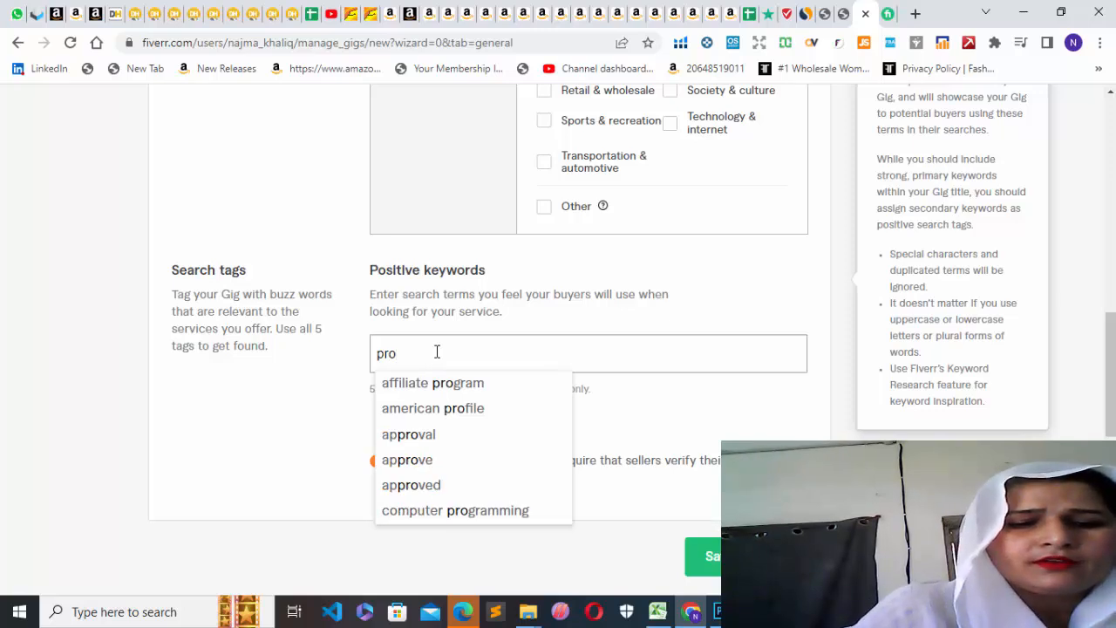
pyautogui.write('duct')
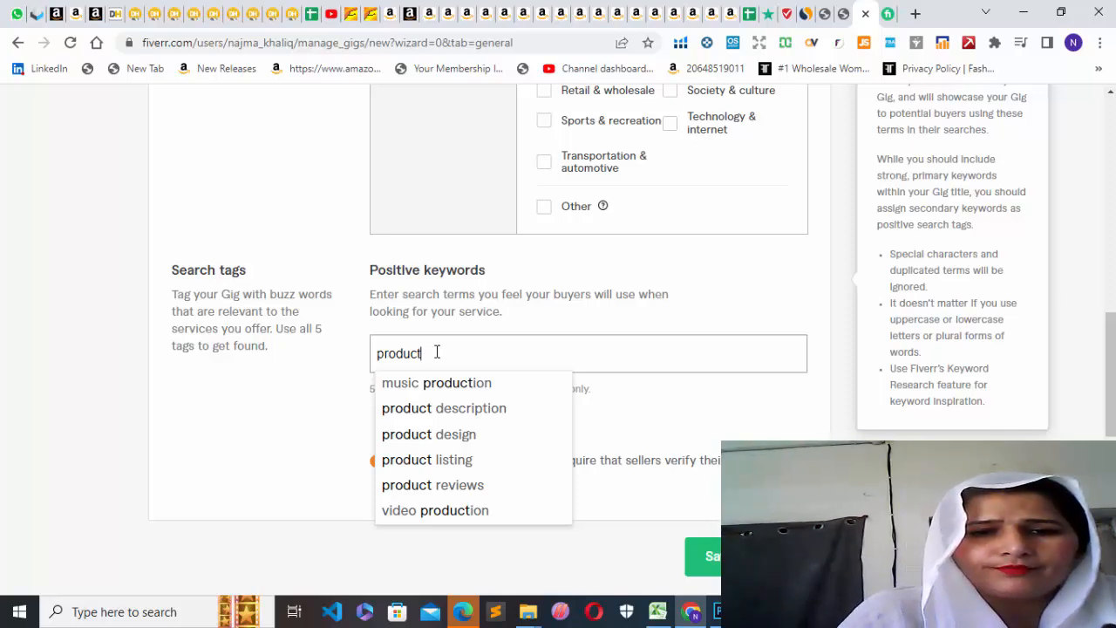
pyautogui.click(448, 466)
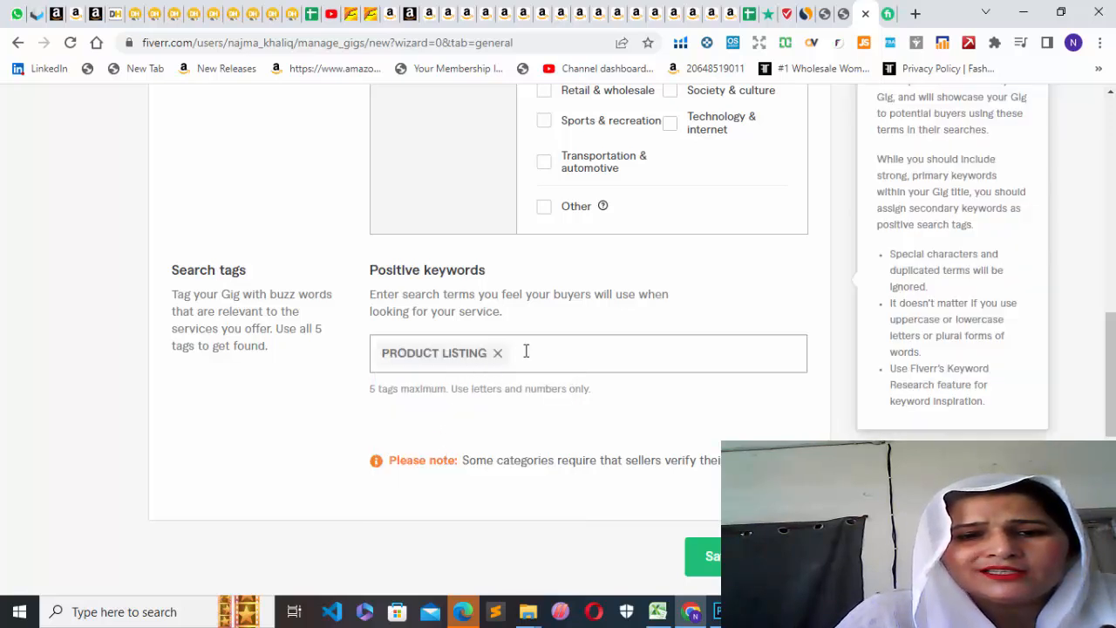
# Enter "producthunting" as a second search term in the gig's positive keywords.
pyautogui.write('p')
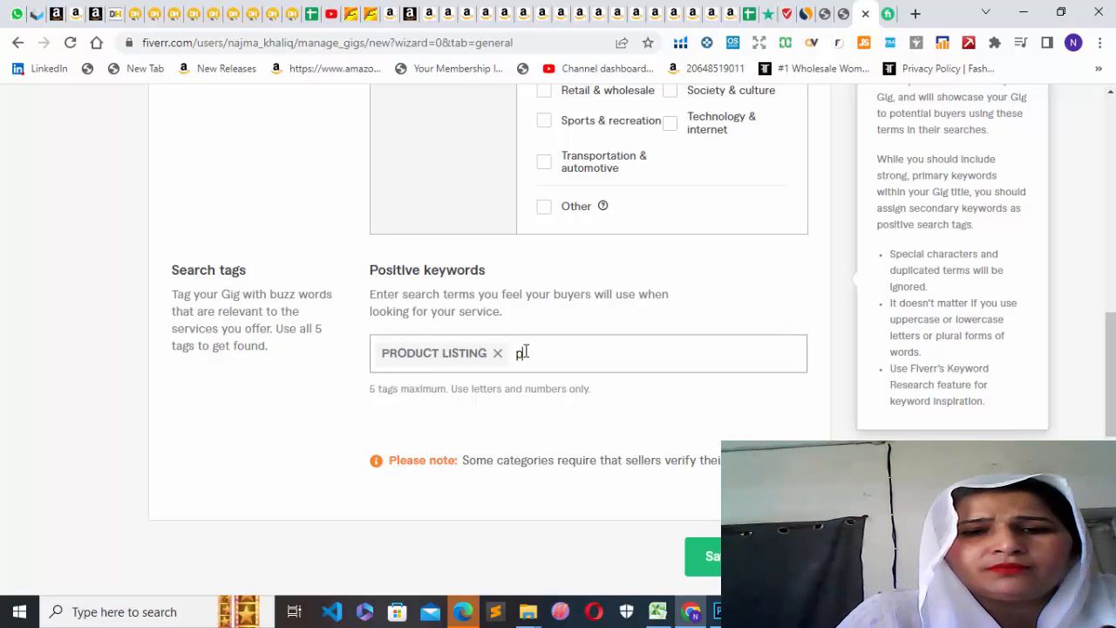
pyautogui.write('roduct')
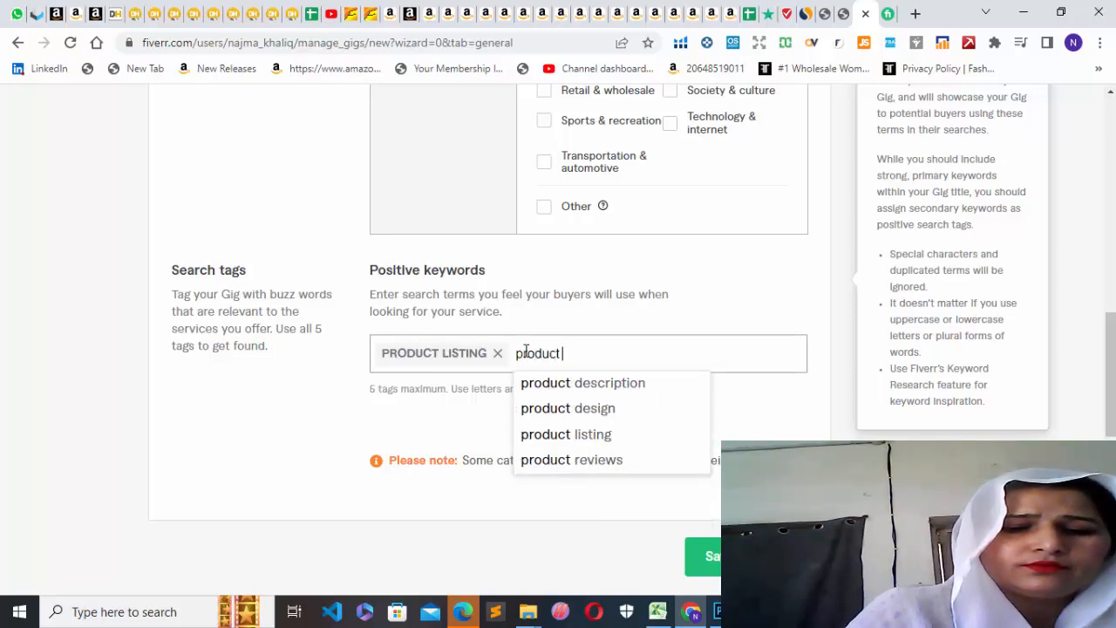
pyautogui.write(' hu')
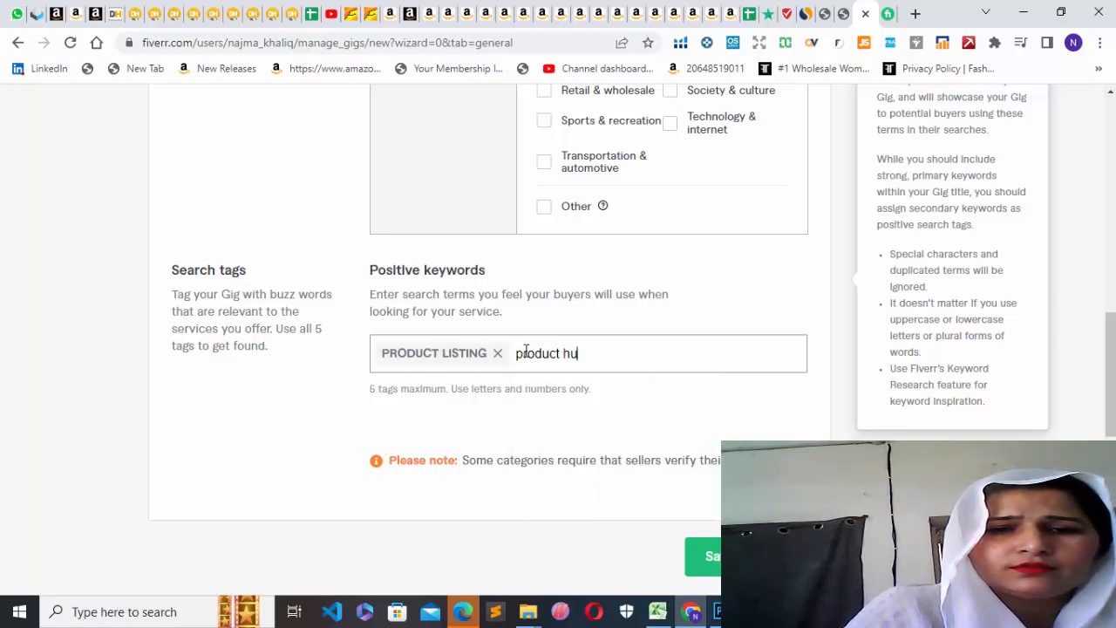
pyautogui.press('BackSpace')
pyautogui.press('BackSpace')
pyautogui.press('BackSpace')
pyautogui.write('hunting')
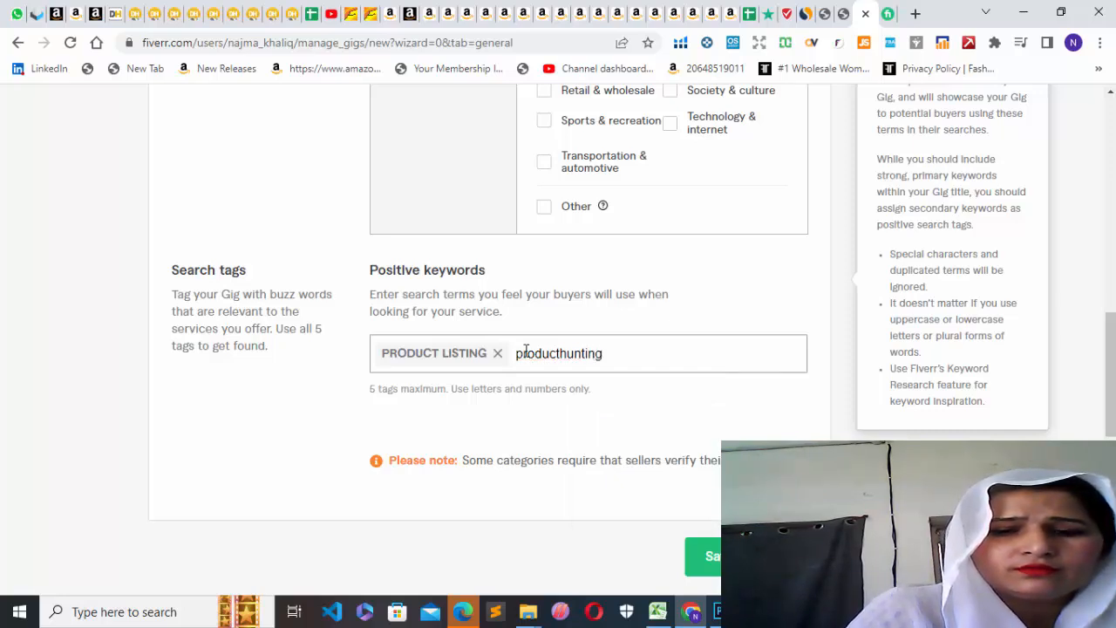
# Correct the second positive keyword to read "product hunting" and try to save the gig overview.
pyautogui.click(573, 355)
pyautogui.rightClick(573, 357)
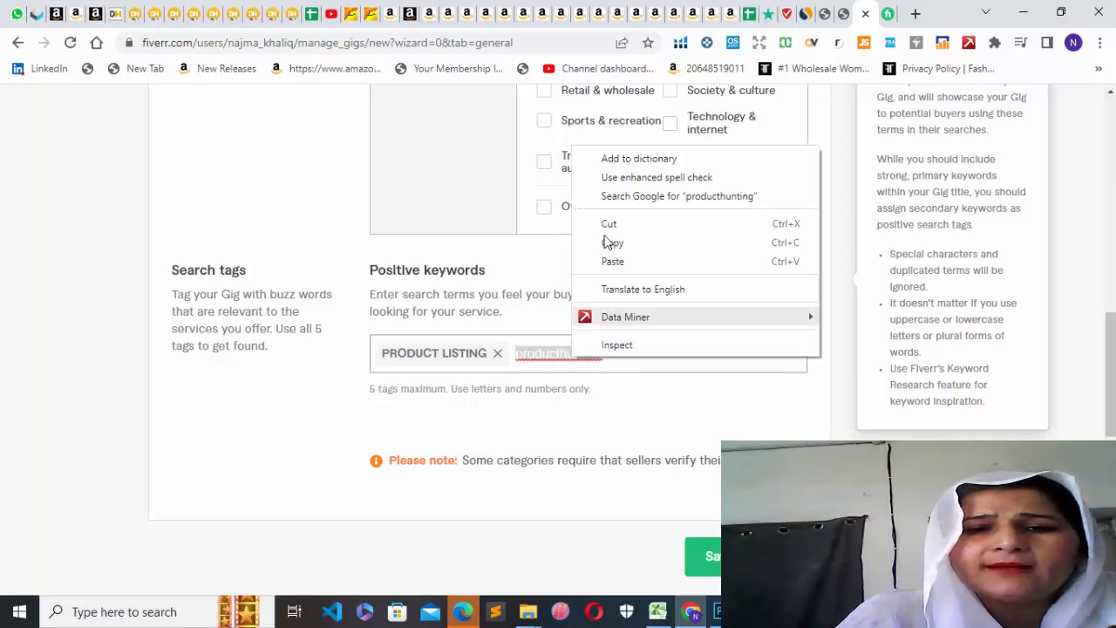
pyautogui.click(650, 364)
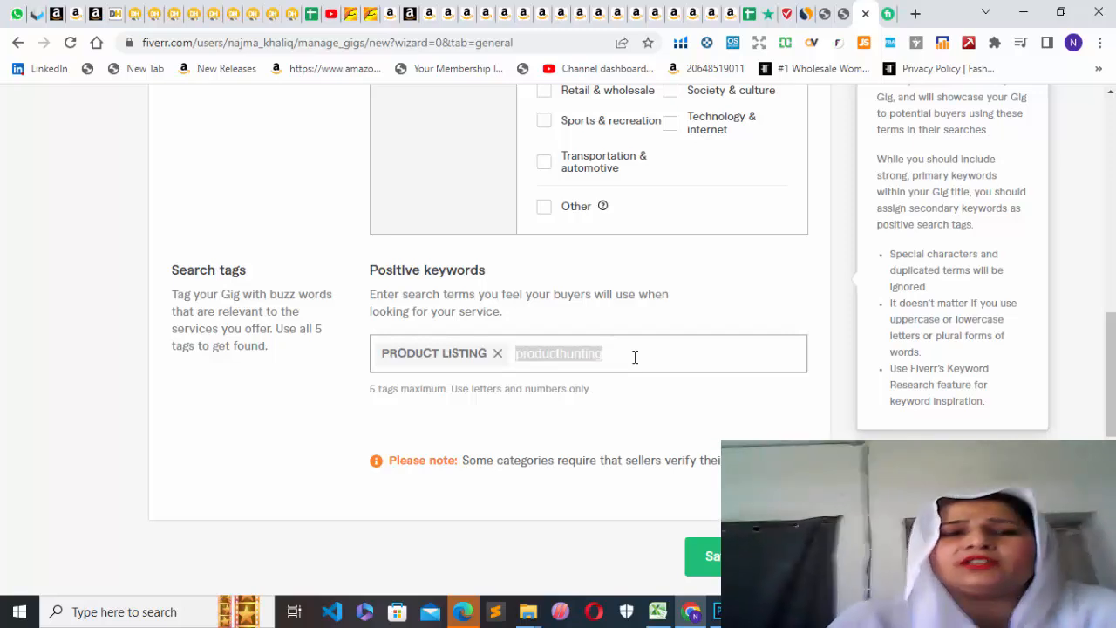
pyautogui.click(552, 355)
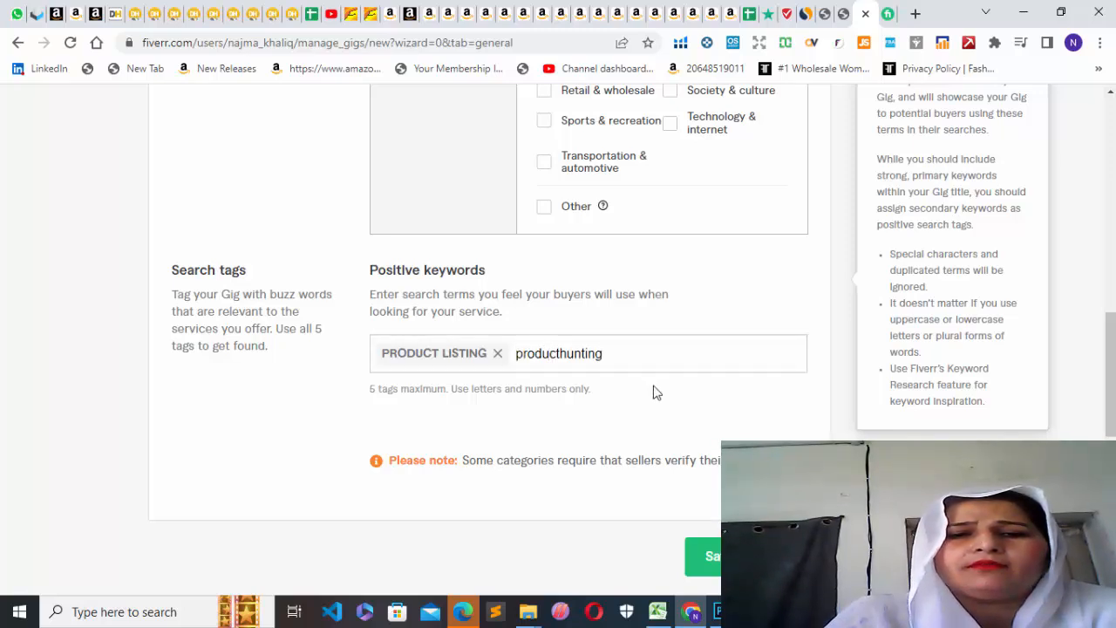
pyautogui.click(562, 354)
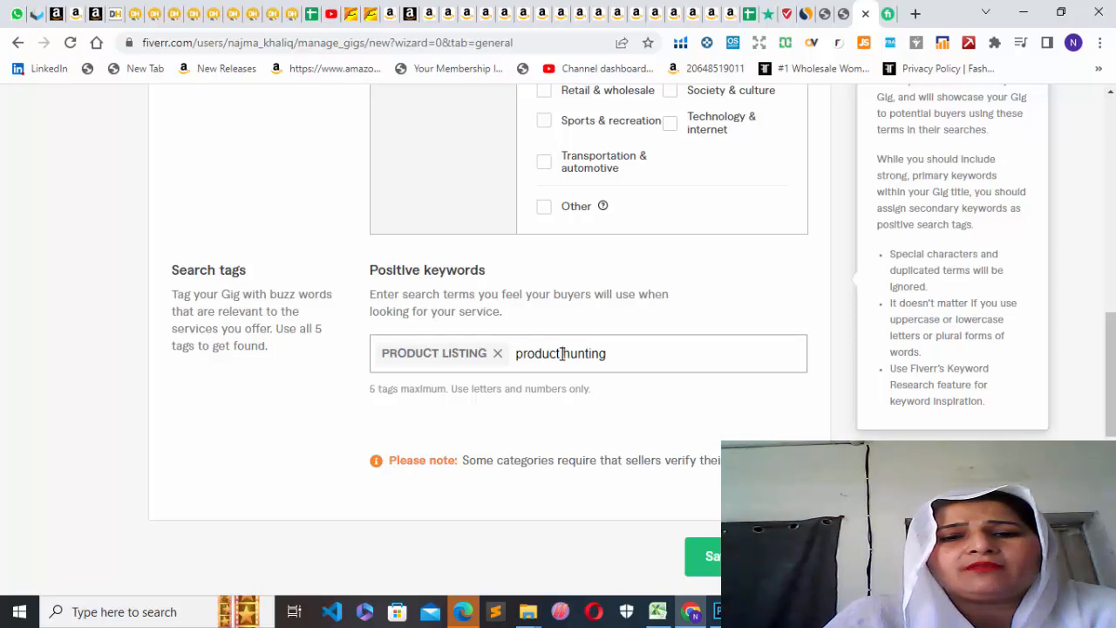
pyautogui.doubleClick(620, 350)
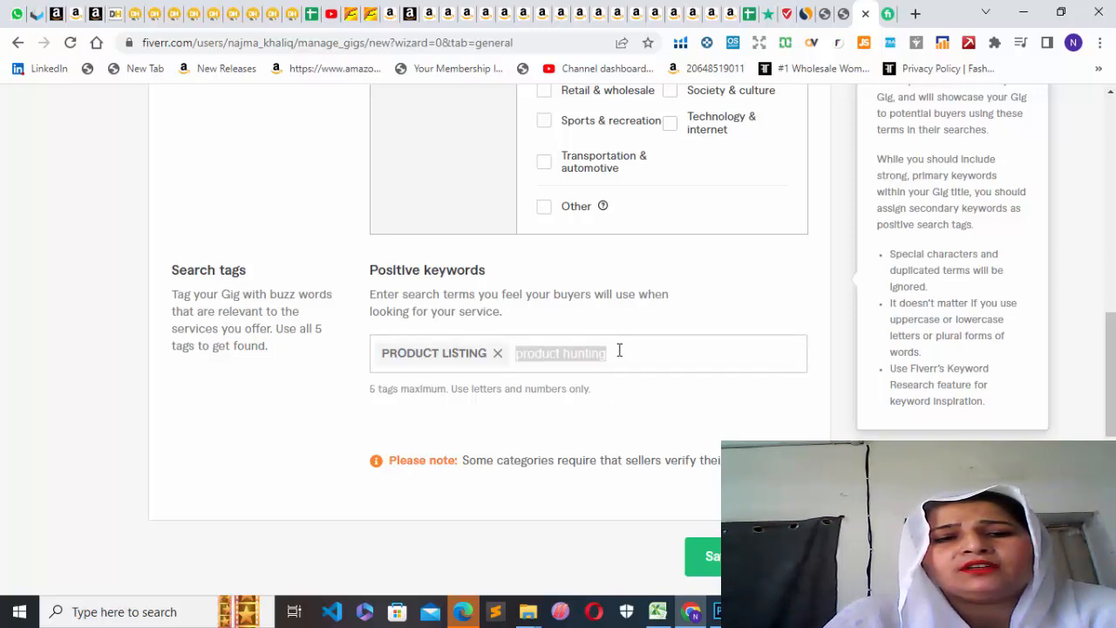
pyautogui.click(620, 350)
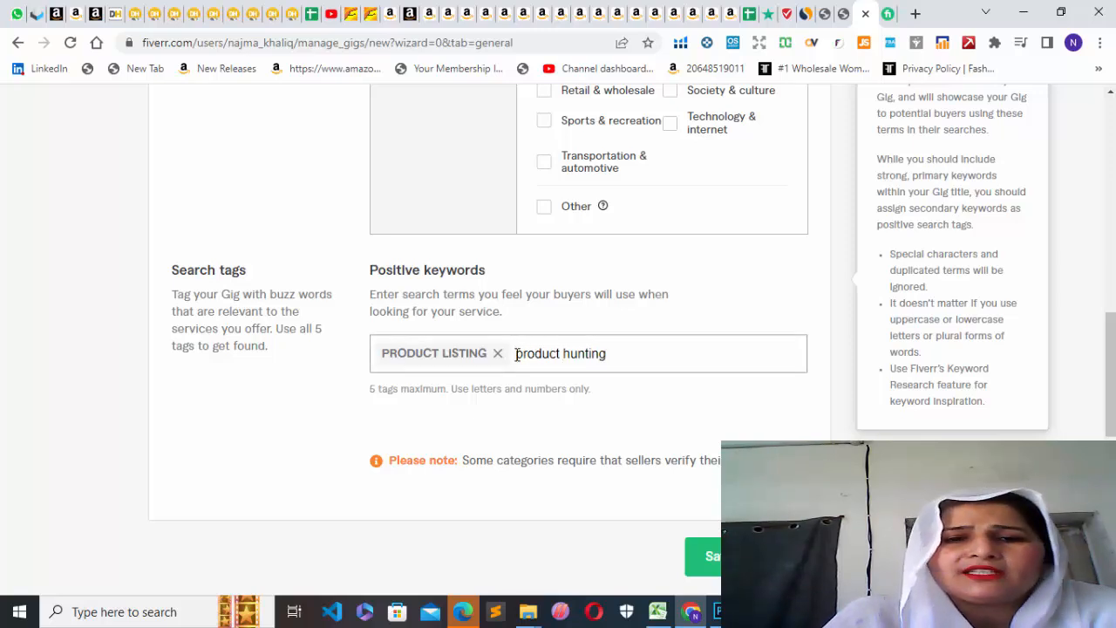
pyautogui.rightClick(621, 389)
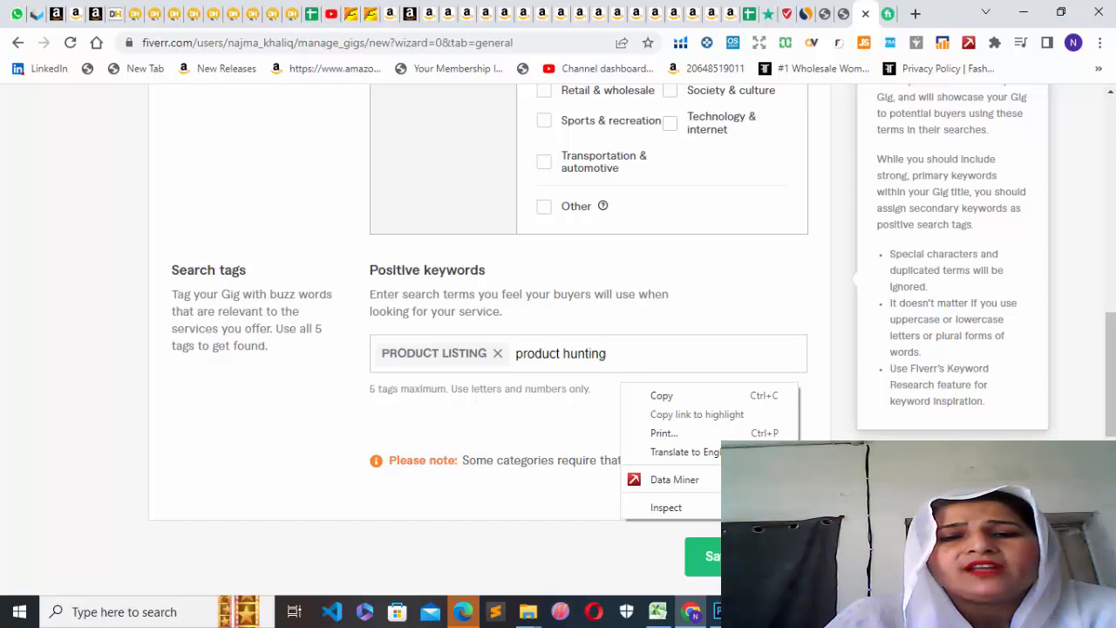
pyautogui.click(758, 556)
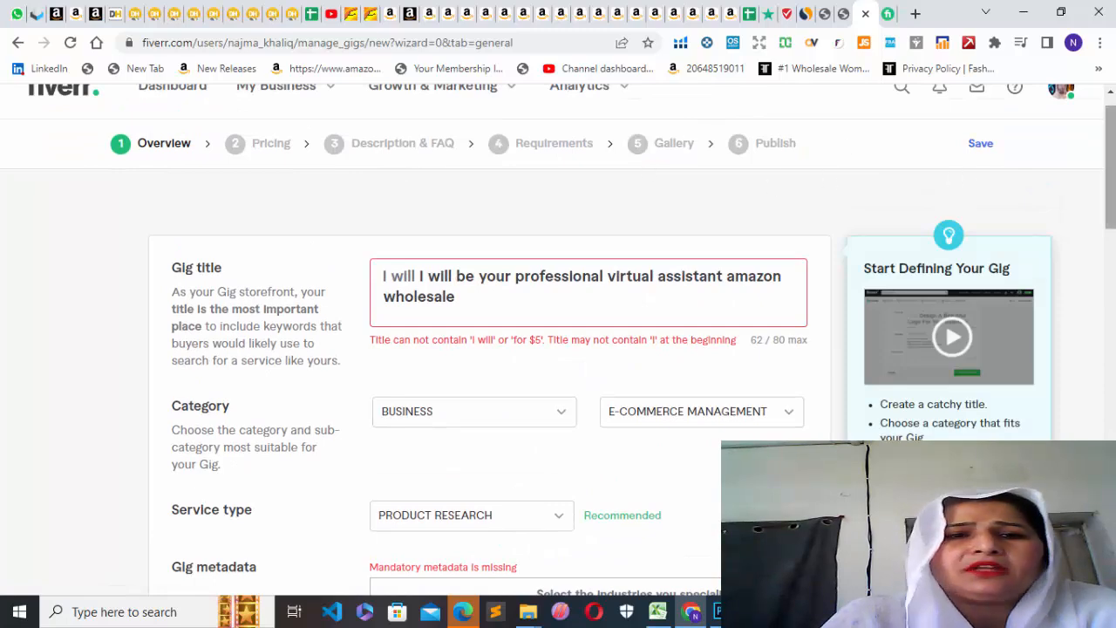
# Select Alibaba, Amazon and eBay as the platforms in the gig metadata and try to save the overview again.
pyautogui.moveTo(1109, 154); pyautogui.dragTo(1109, 235)
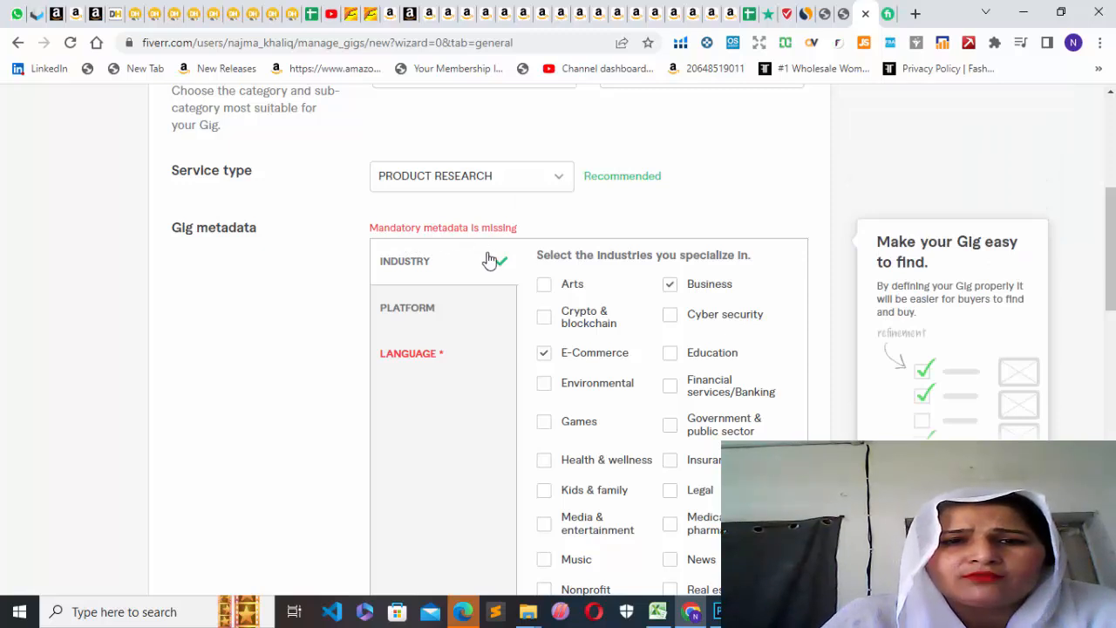
pyautogui.click(471, 328)
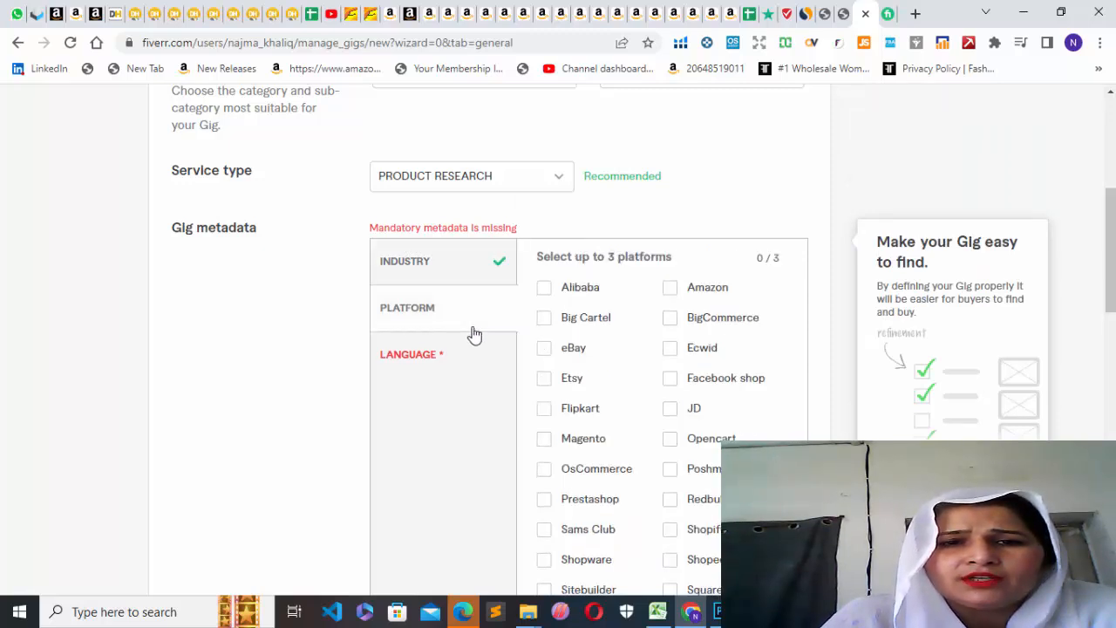
pyautogui.click(671, 289)
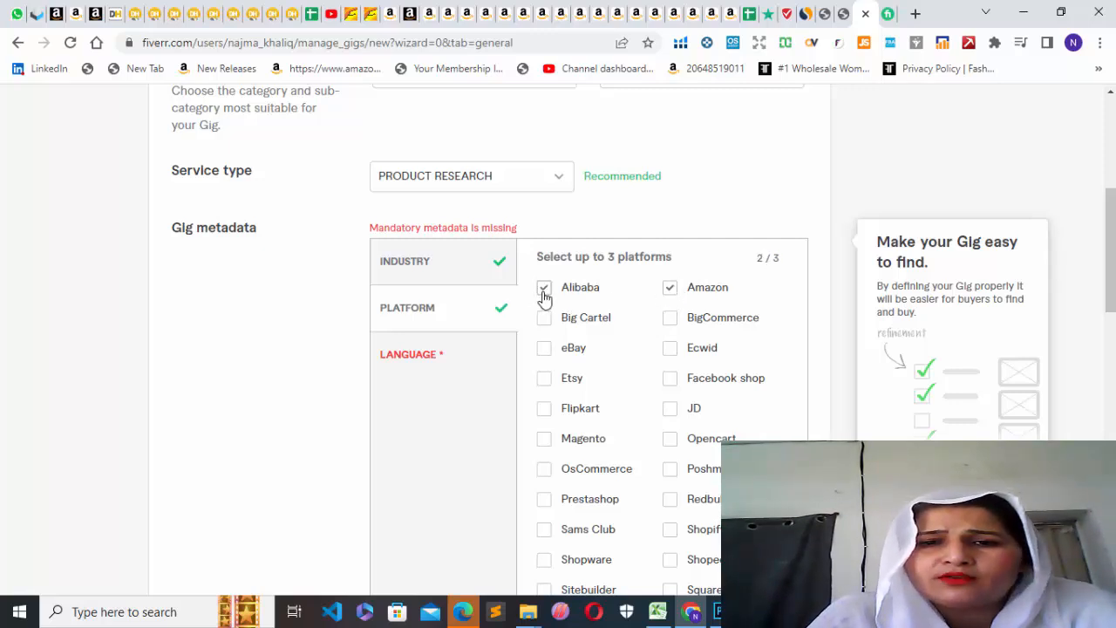
pyautogui.click(545, 350)
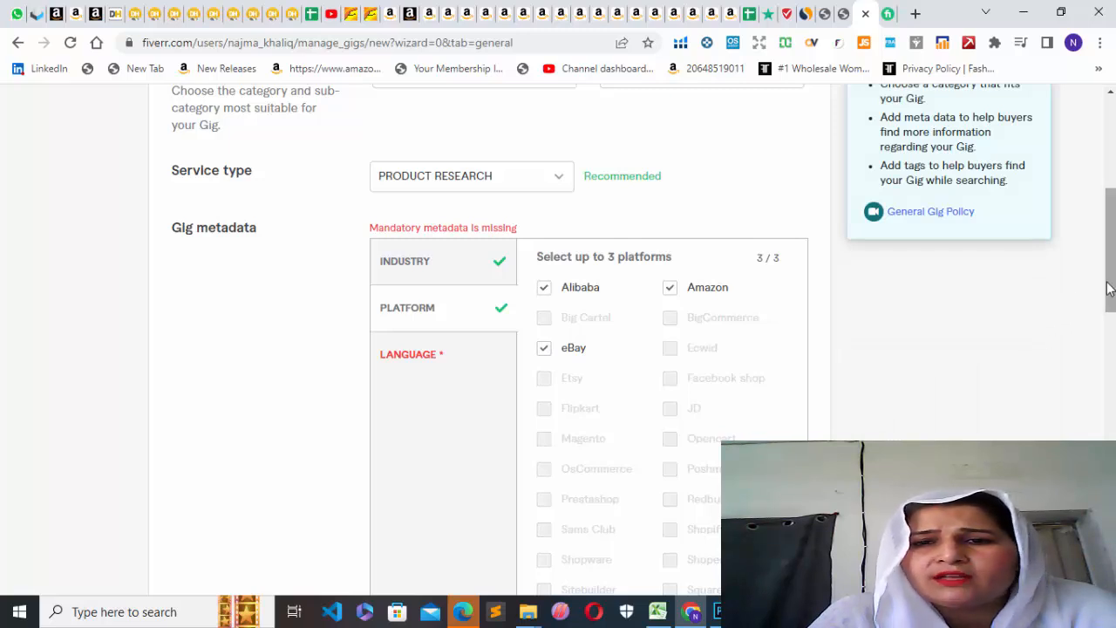
pyautogui.moveTo(1111, 294); pyautogui.dragTo(1111, 451)
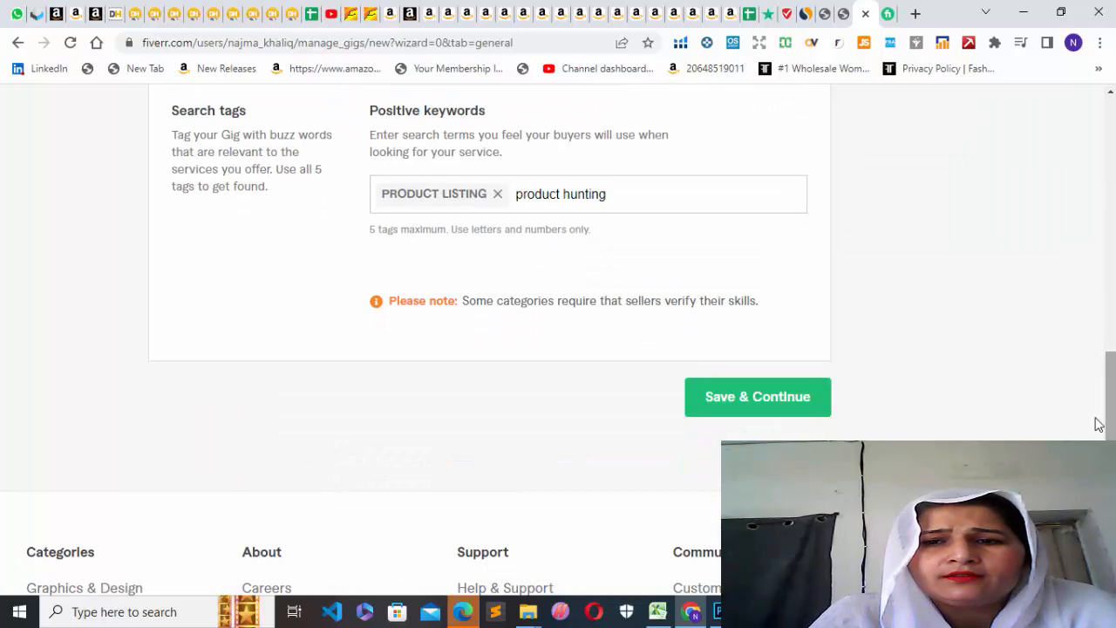
pyautogui.click(739, 402)
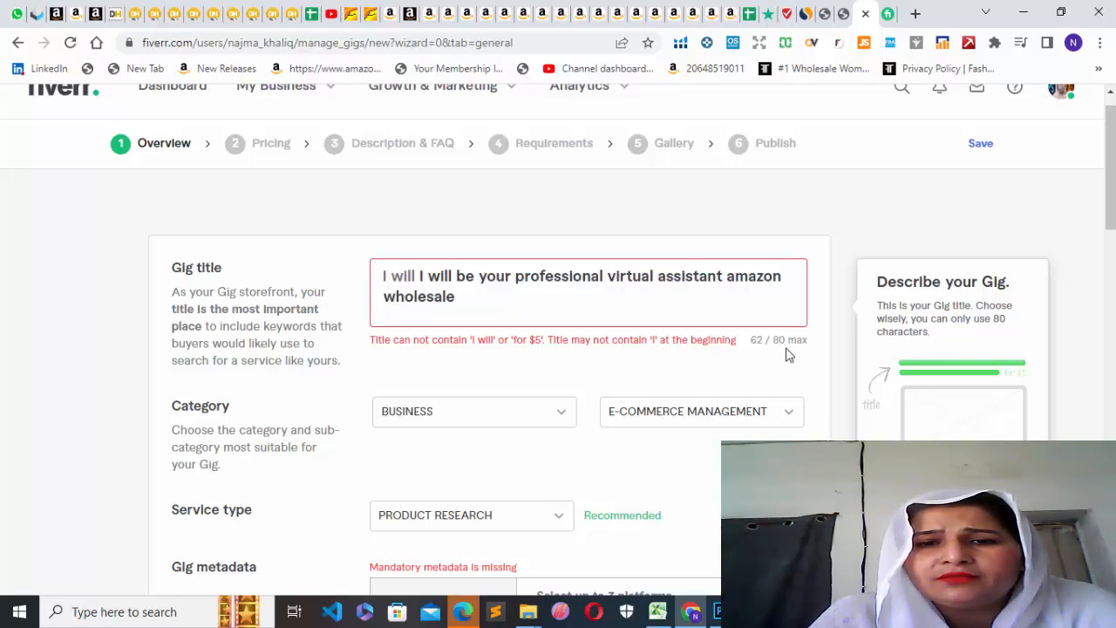
# Extend the gig title by inserting "fba" before "wholesale" and adding "product hunti" at the end.
pyautogui.click(503, 295)
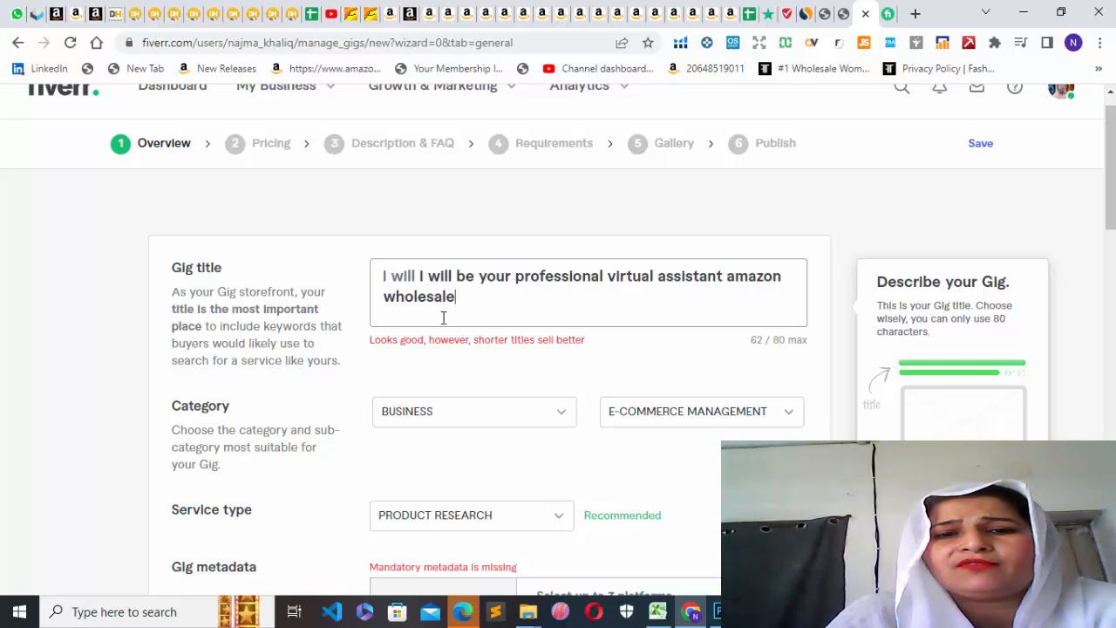
pyautogui.click(385, 296)
pyautogui.write('fba')
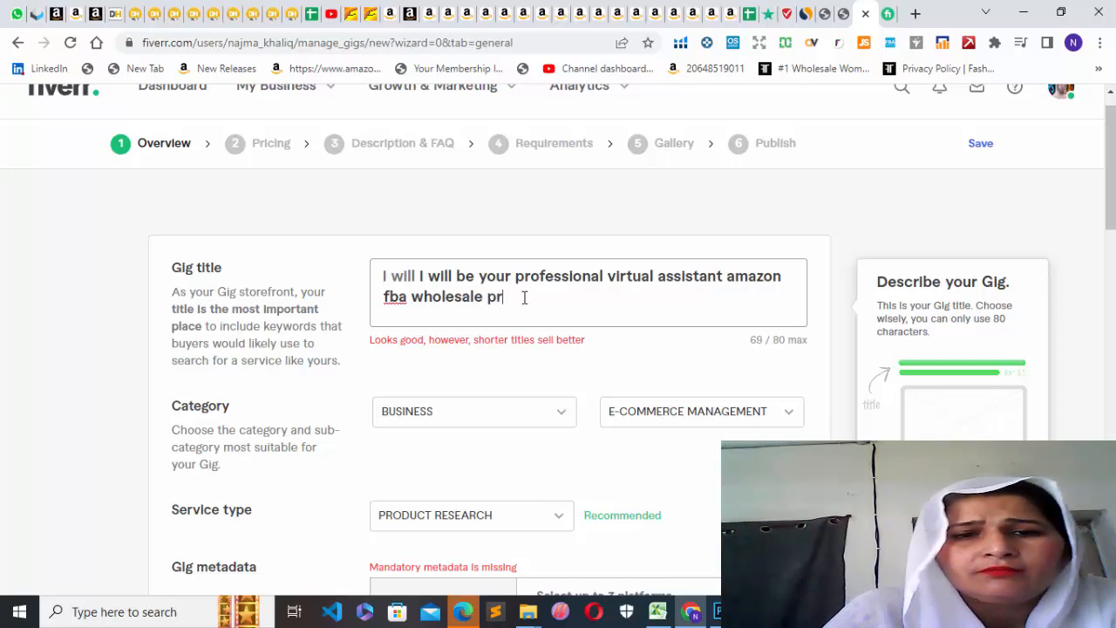
pyautogui.write(' du')
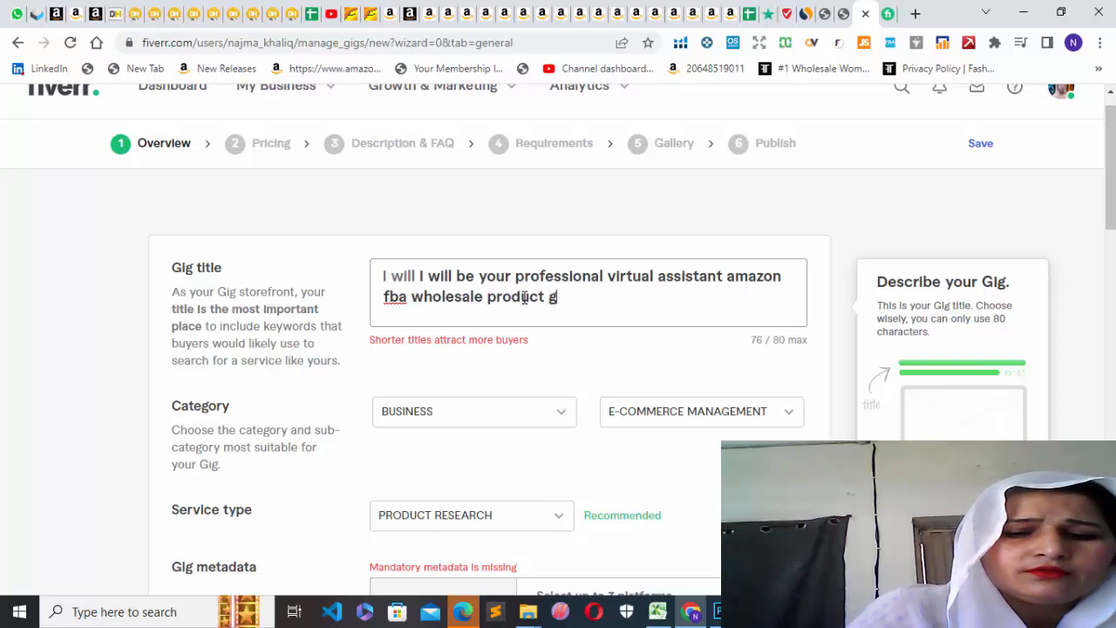
pyautogui.press('BackSpace')
pyautogui.write('hunti')
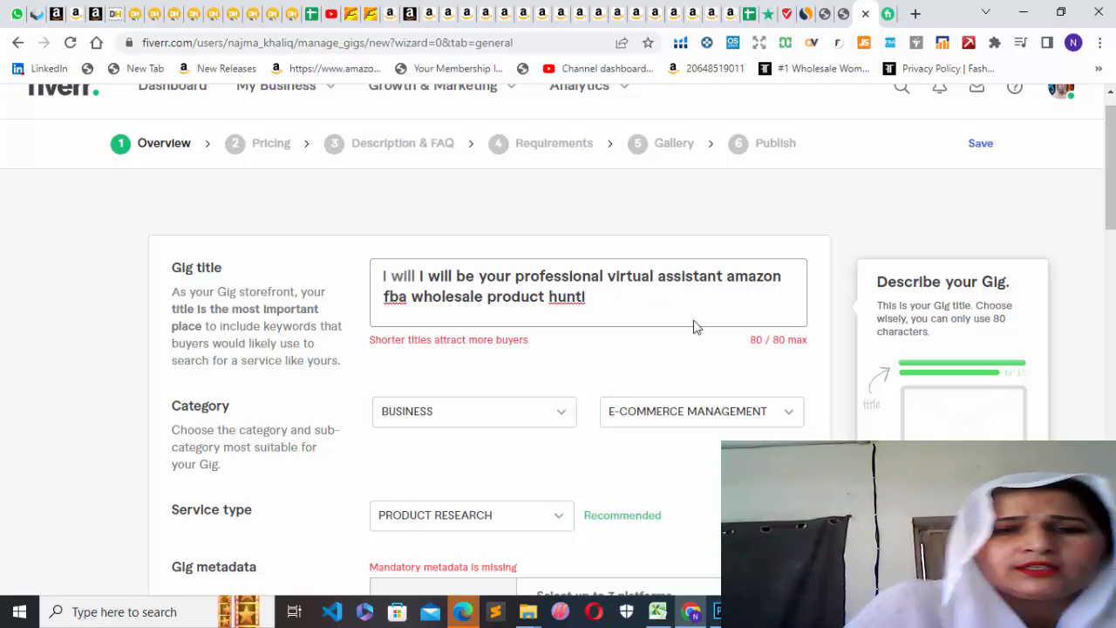
pyautogui.click(617, 346)
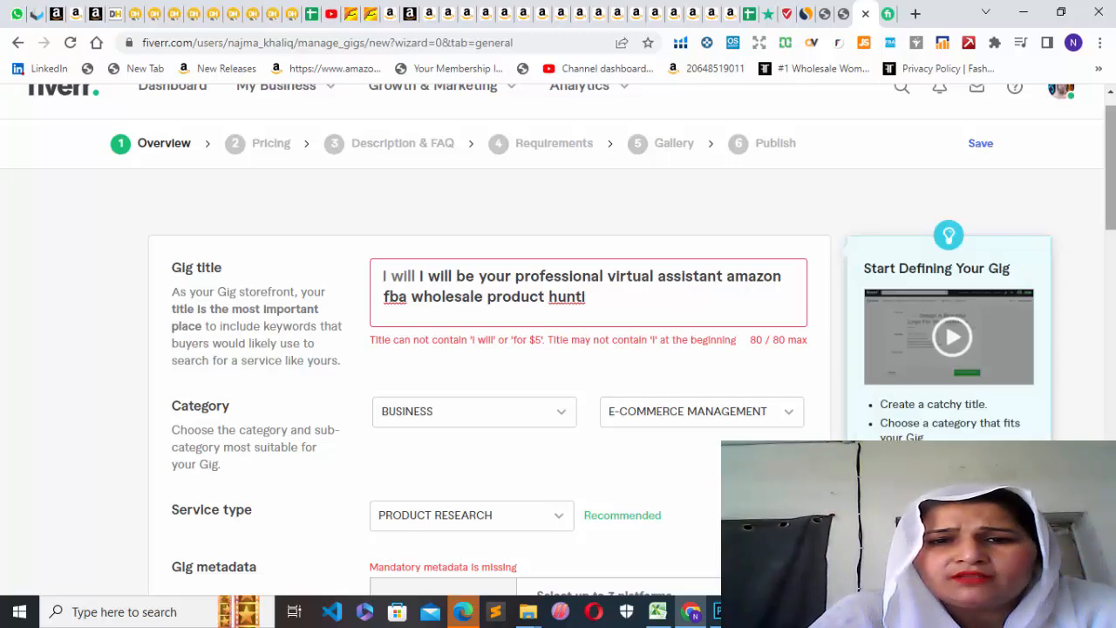
# Change the industries in the gig metadata so that only E-Commerce is selected, without Business.
pyautogui.scroll(-4, 787, 253)
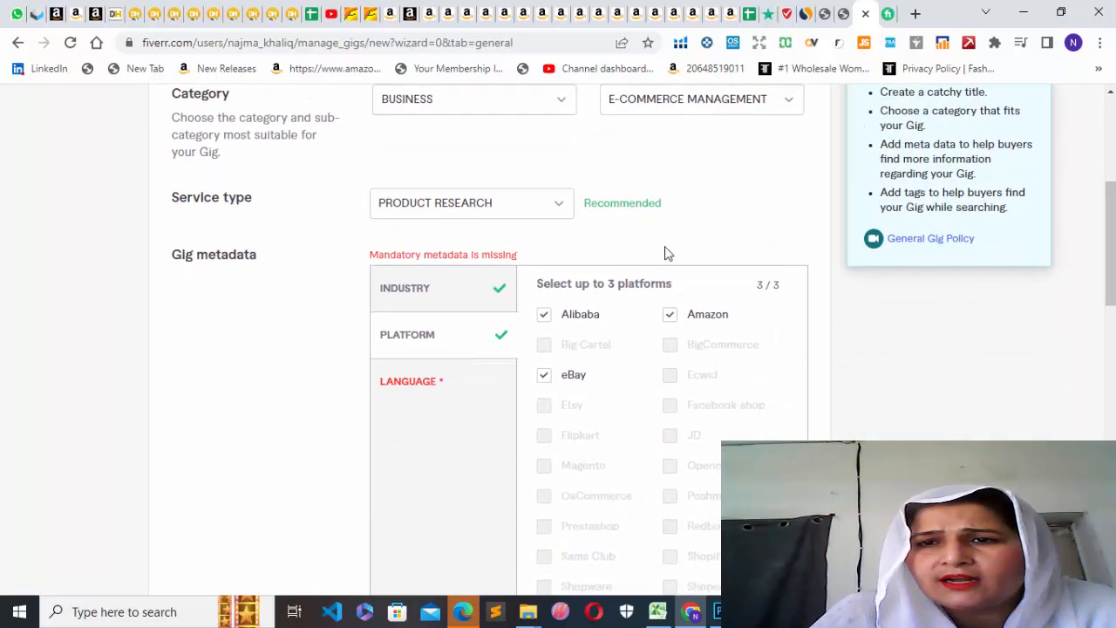
pyautogui.click(465, 289)
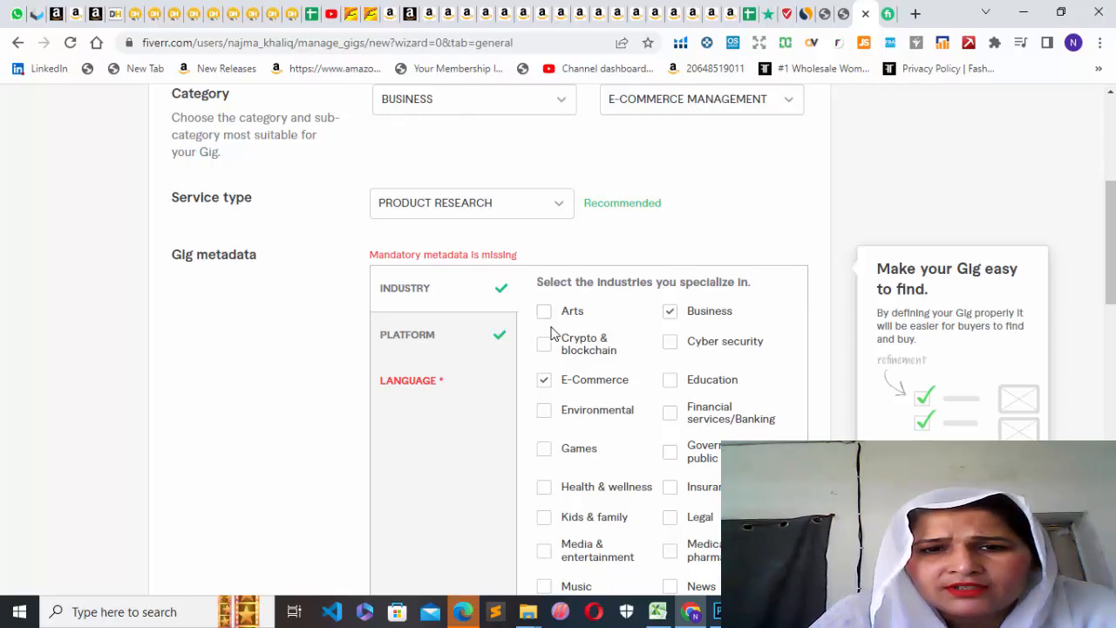
pyautogui.click(546, 385)
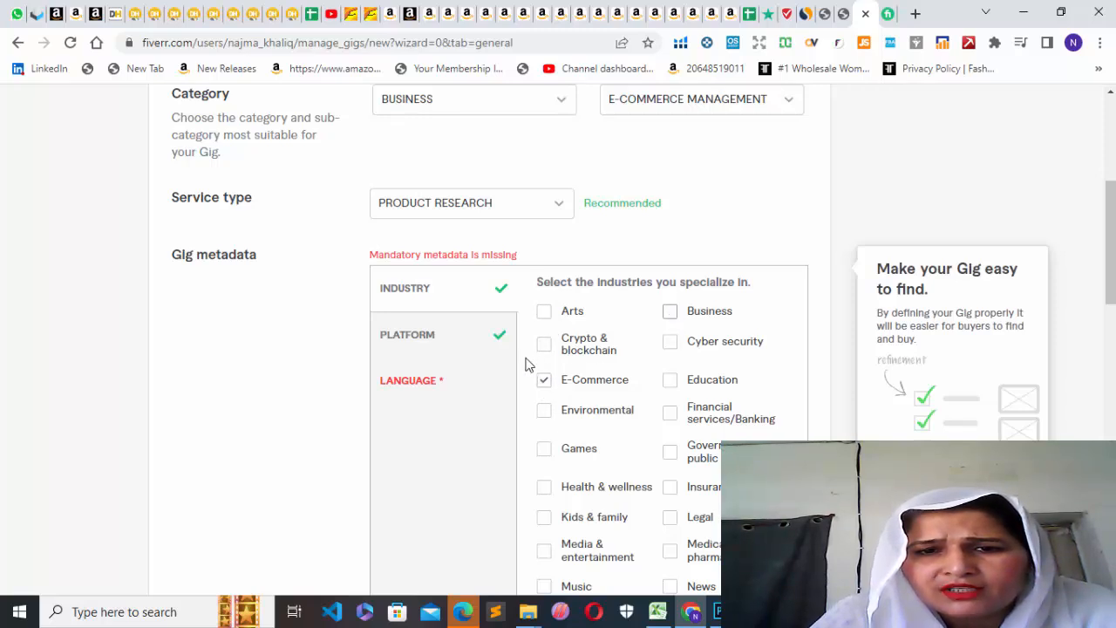
# Set the working language in the gig metadata to English and submit the gig overview for saving.
pyautogui.click(490, 342)
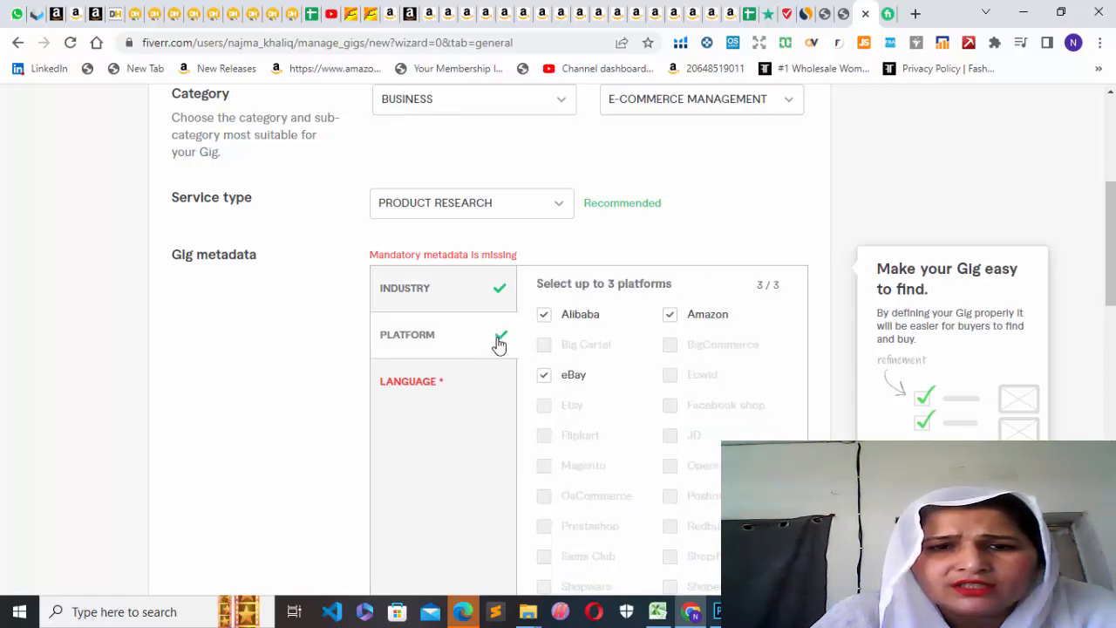
pyautogui.click(460, 403)
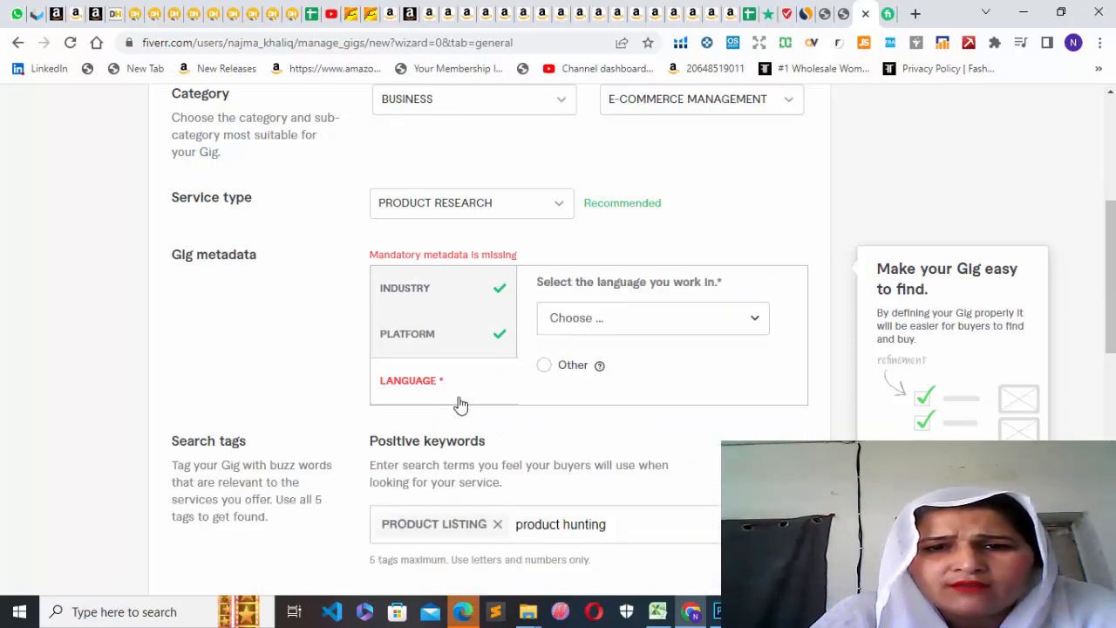
pyautogui.click(756, 324)
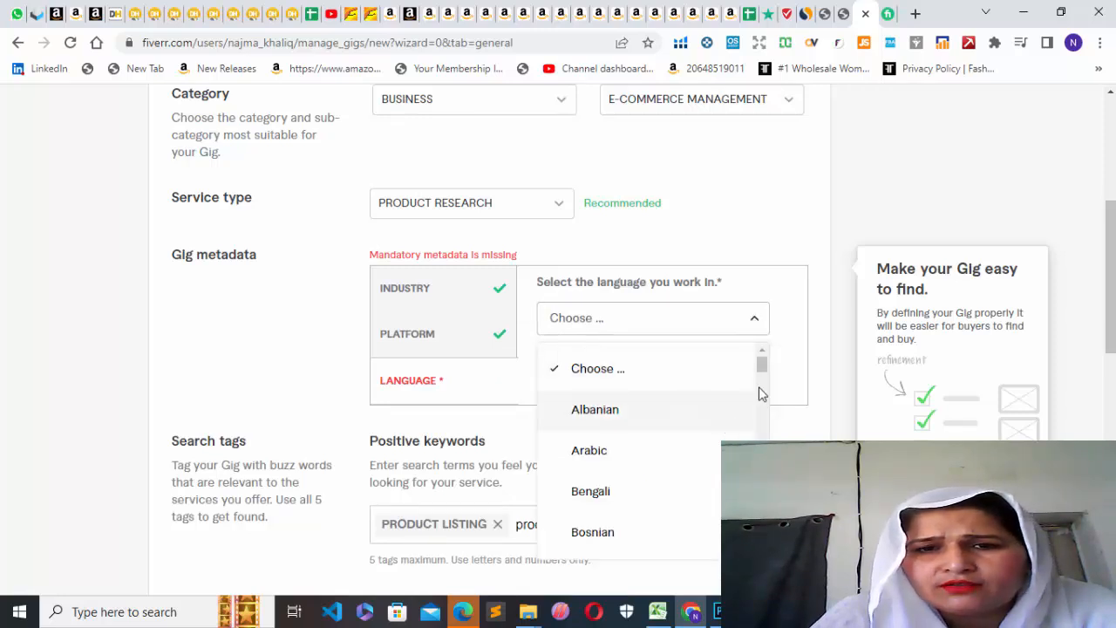
pyautogui.moveTo(764, 366); pyautogui.dragTo(767, 550)
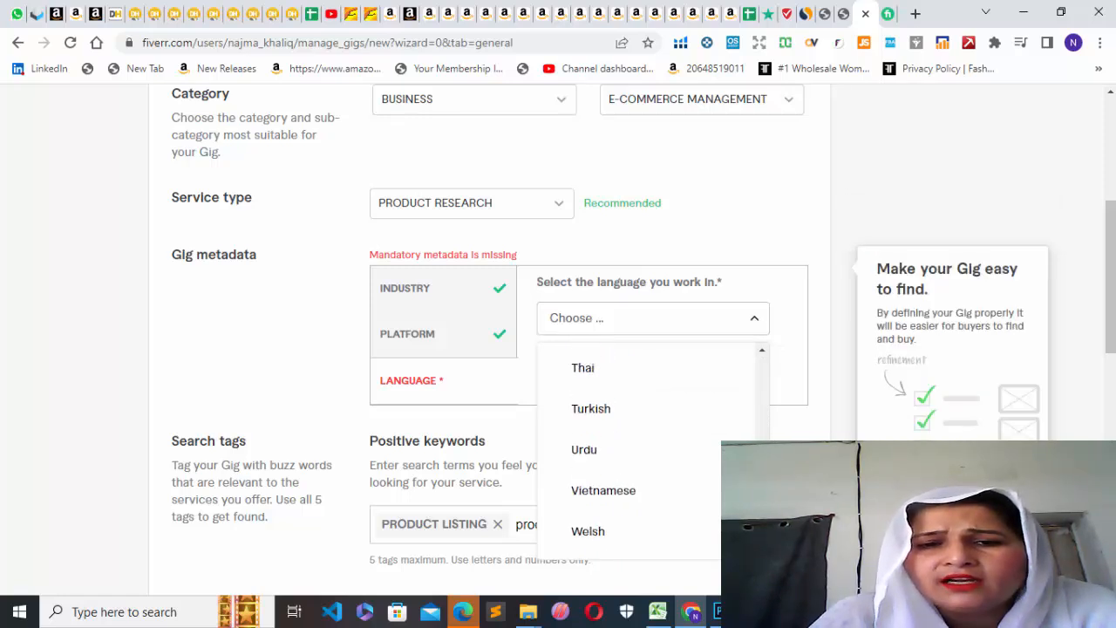
pyautogui.moveTo(767, 551); pyautogui.dragTo(756, 401)
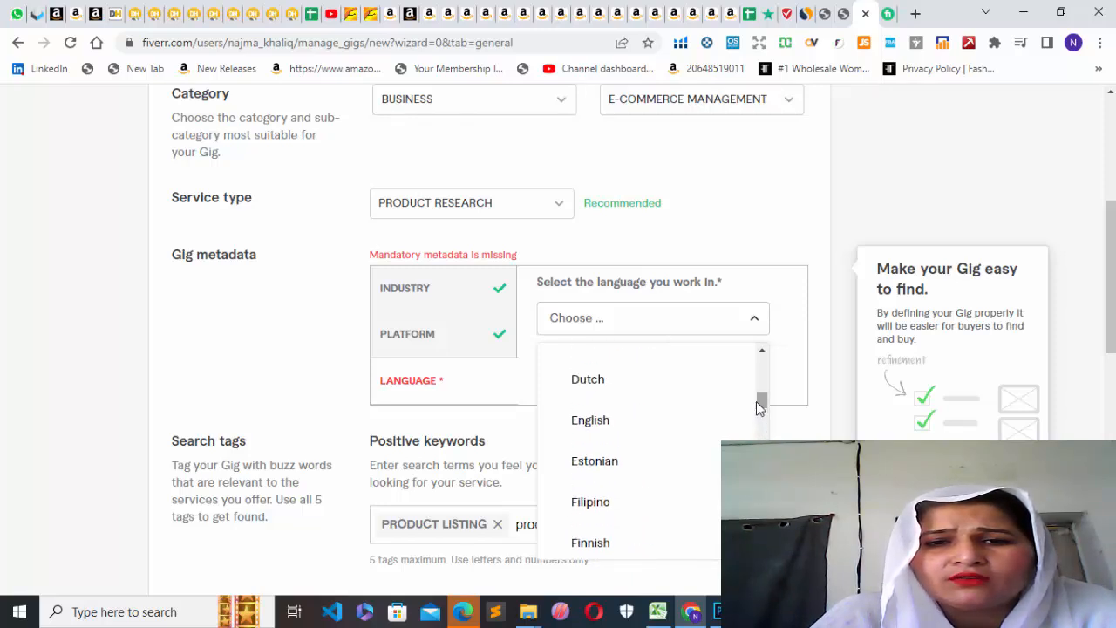
pyautogui.click(591, 422)
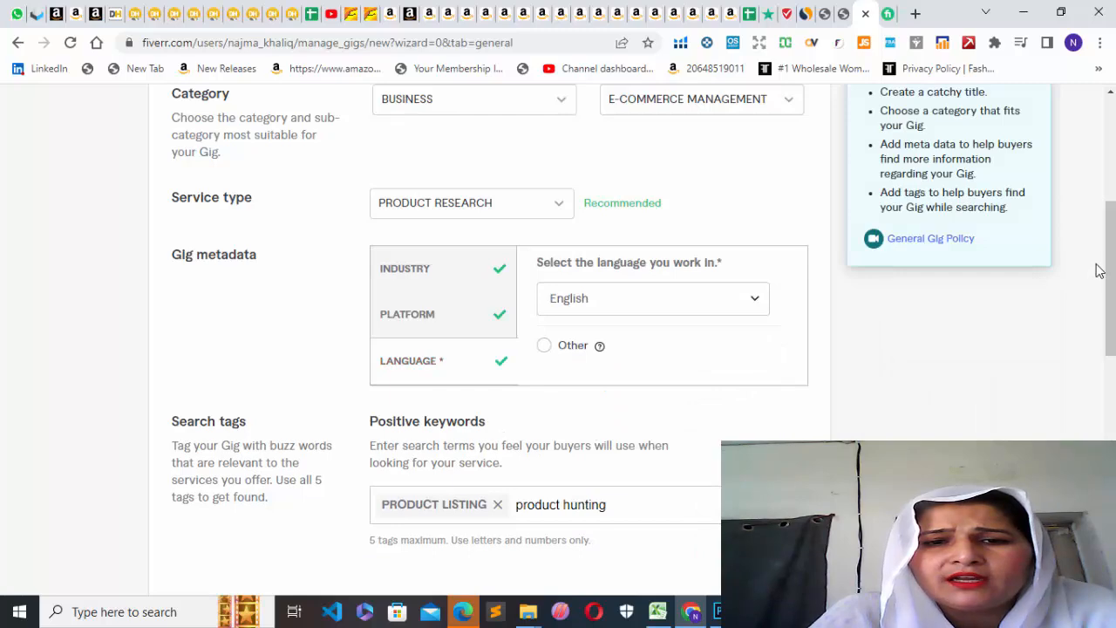
pyautogui.scroll(-4, 1099, 272)
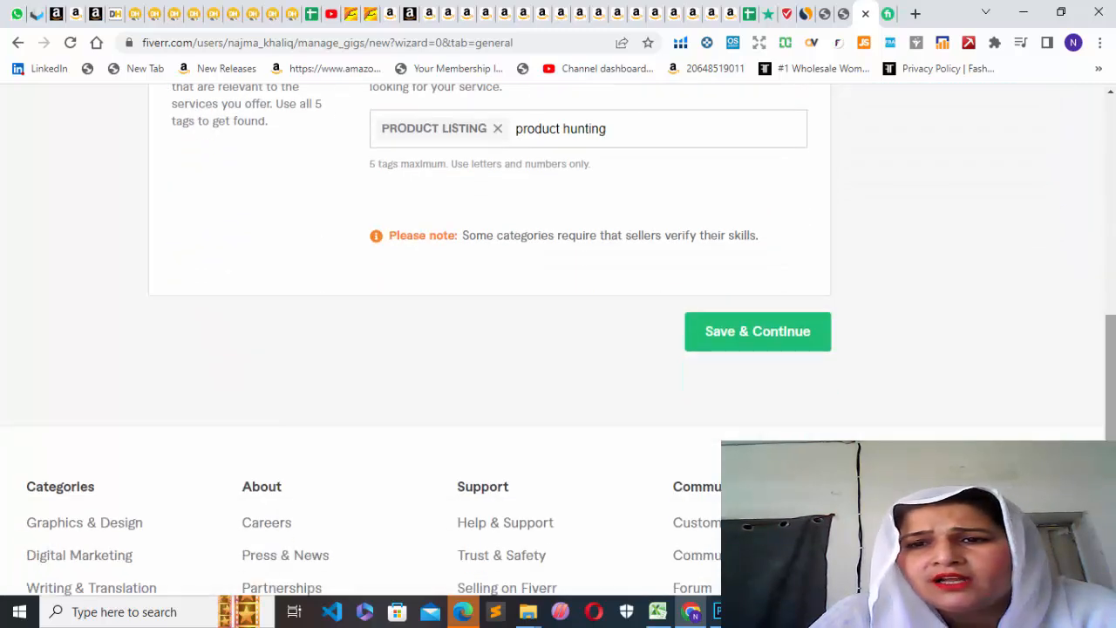
pyautogui.click(747, 331)
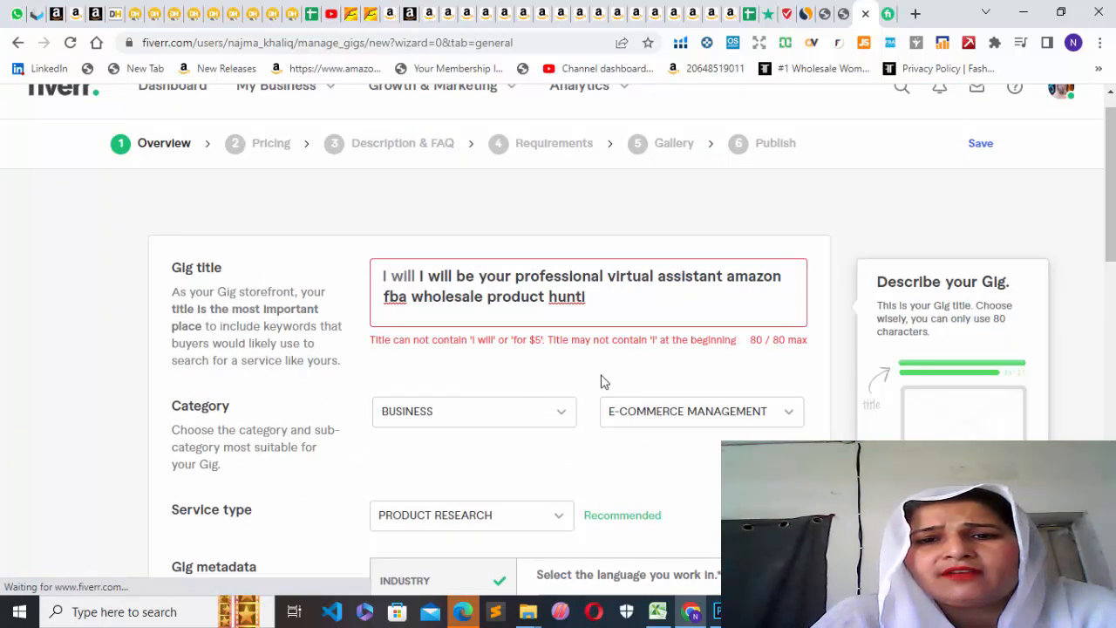
# Delete the cut-off word "hunti" from the end of the gig title.
pyautogui.click(589, 298)
pyautogui.press('BackSpace')
pyautogui.press('BackSpace')
pyautogui.press('BackSpace')
pyautogui.press('BackSpace')
pyautogui.press('BackSpace')
pyautogui.press('BackSpace')
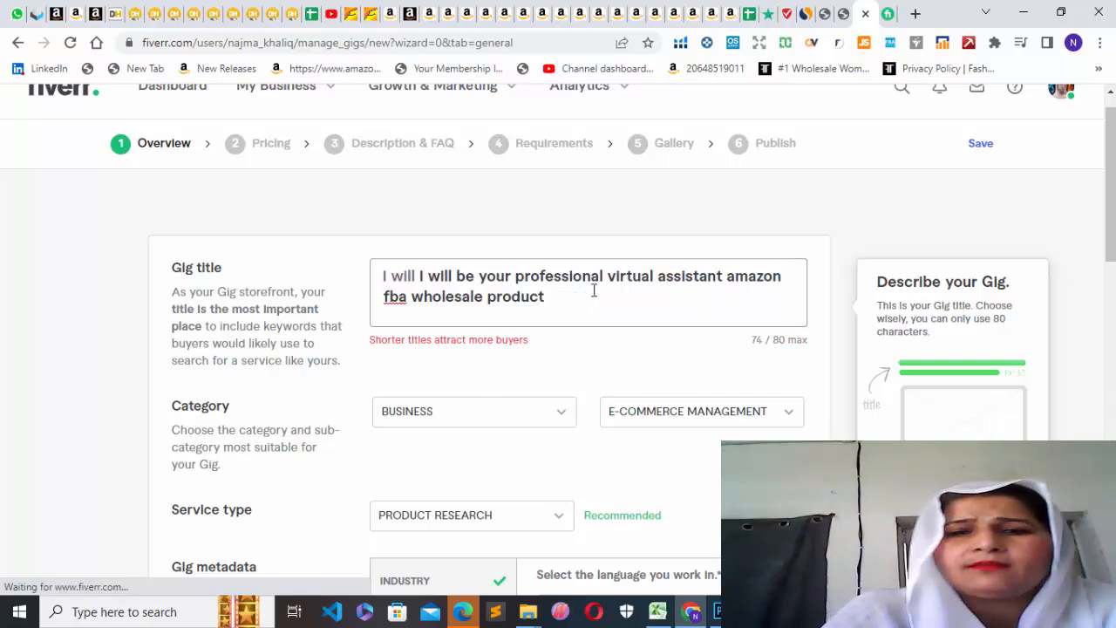
# Try to save the gig overview.
pyautogui.moveTo(1109, 172); pyautogui.dragTo(1110, 323)
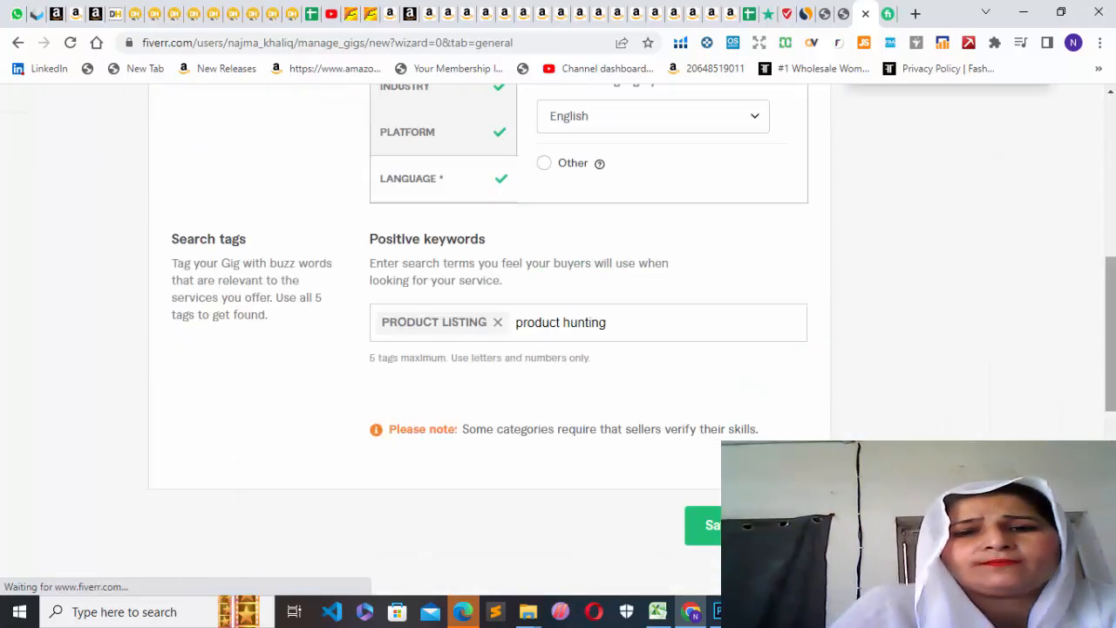
pyautogui.scroll(5, 558, 340)
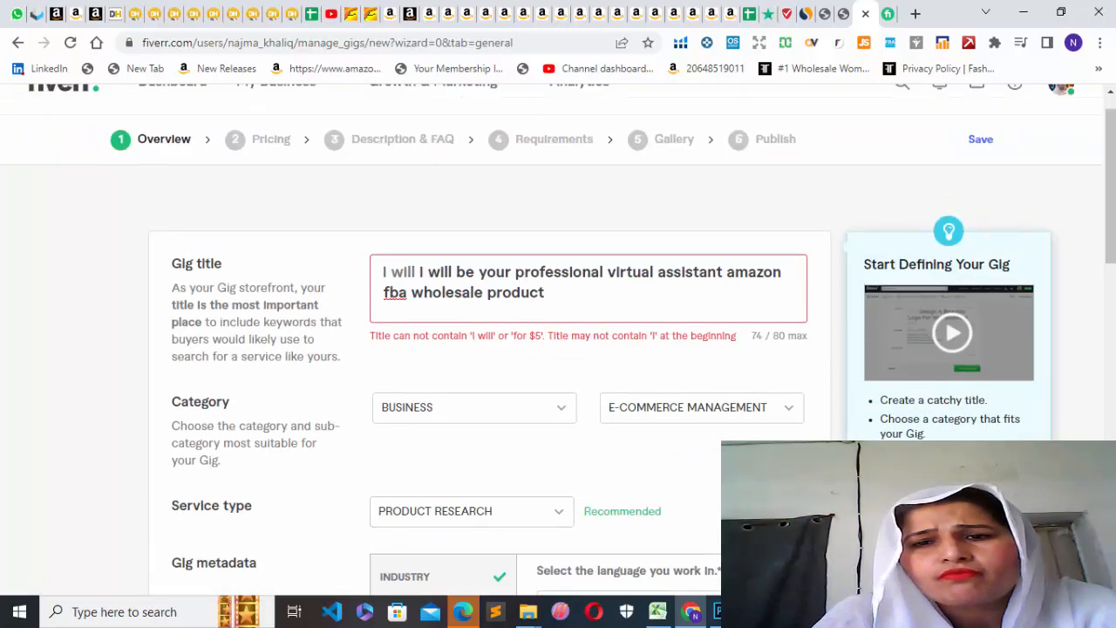
pyautogui.click(977, 150)
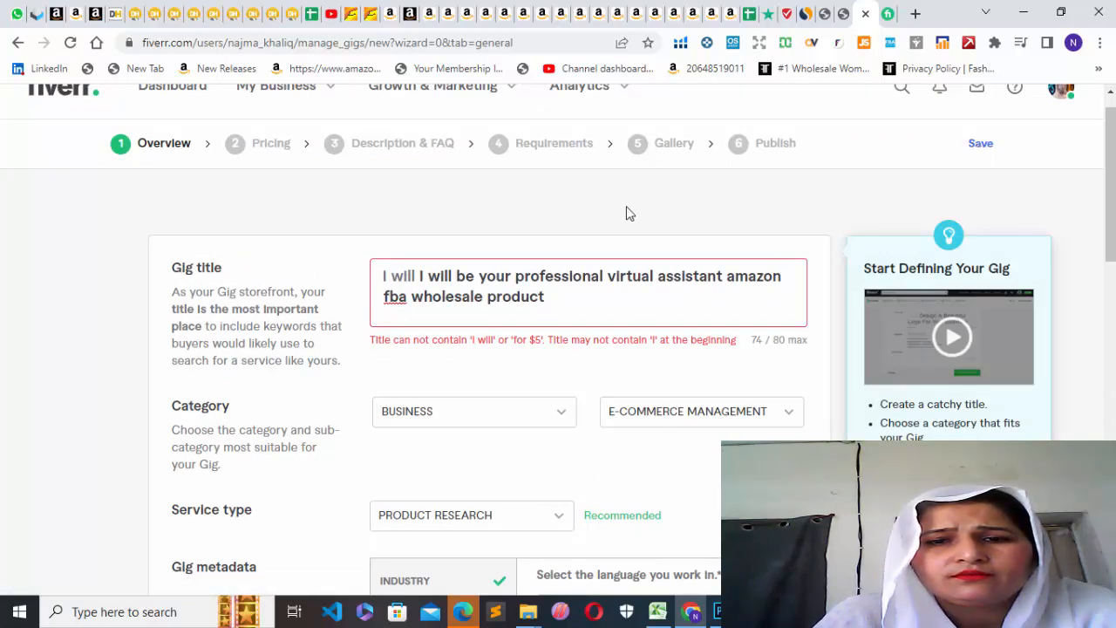
# Remove the repeated "I will" from the start of the gig title and save the overview.
pyautogui.click(462, 276)
pyautogui.click(417, 277)
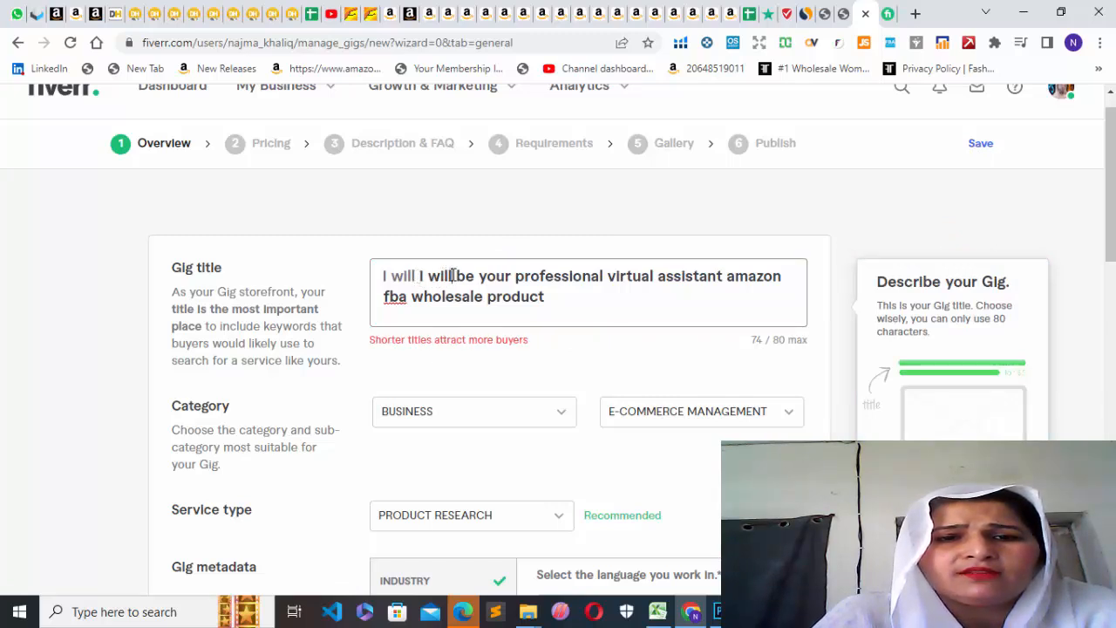
pyautogui.press('BackSpace')
pyautogui.press('BackSpace')
pyautogui.press('BackSpace')
pyautogui.press('BackSpace')
pyautogui.press('BackSpace')
pyautogui.press('BackSpace')
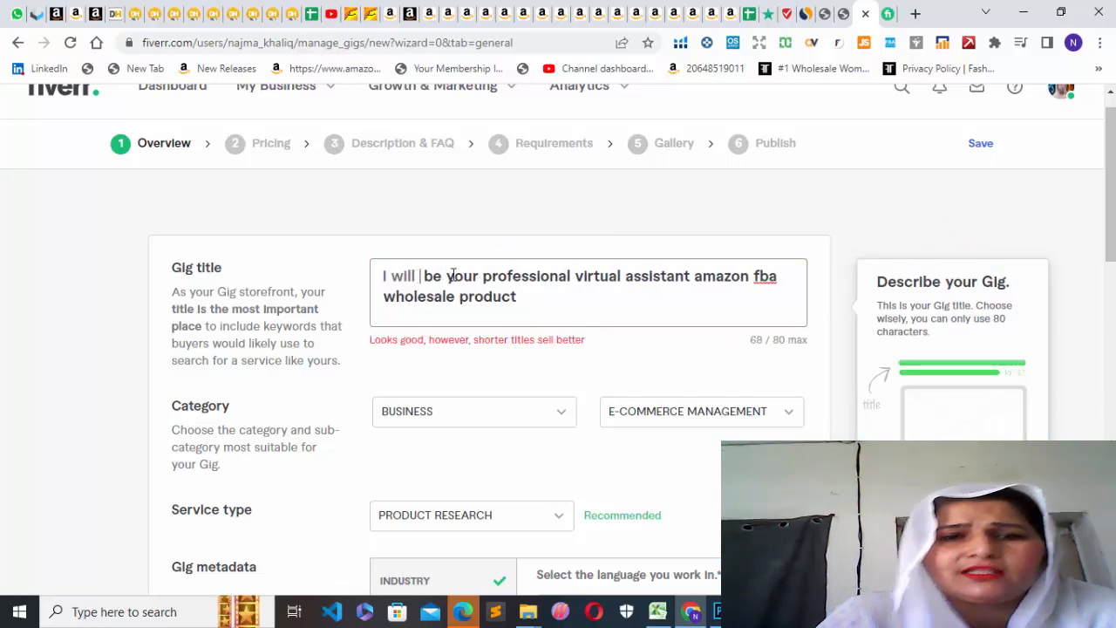
pyautogui.click(980, 145)
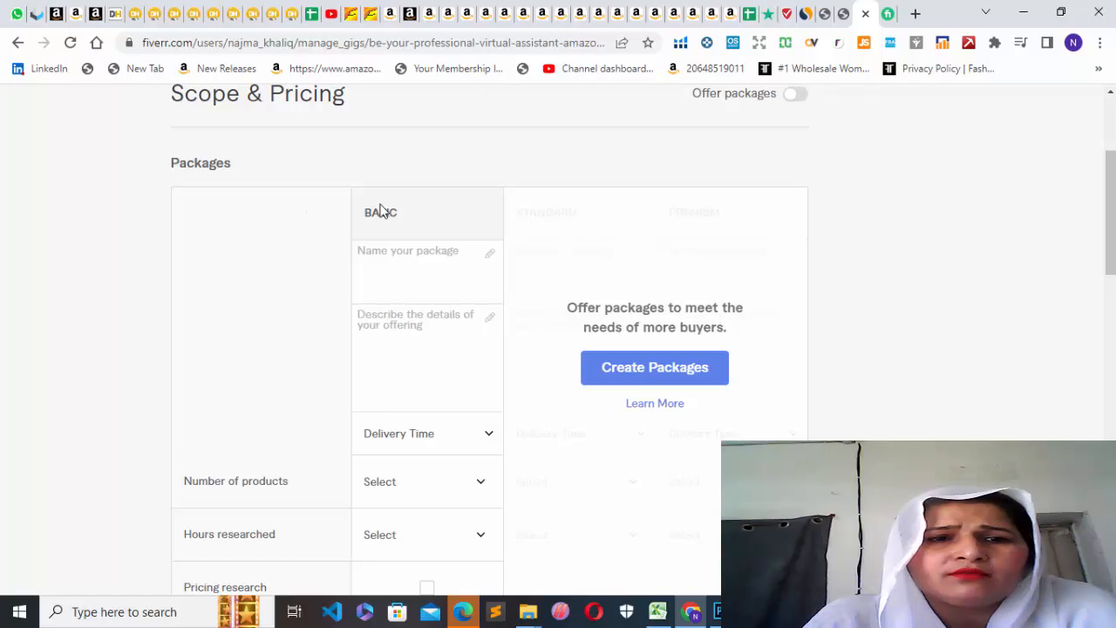
# Turn on the three-package offer for the gig and name the Basic package "1 product".
pyautogui.click(626, 370)
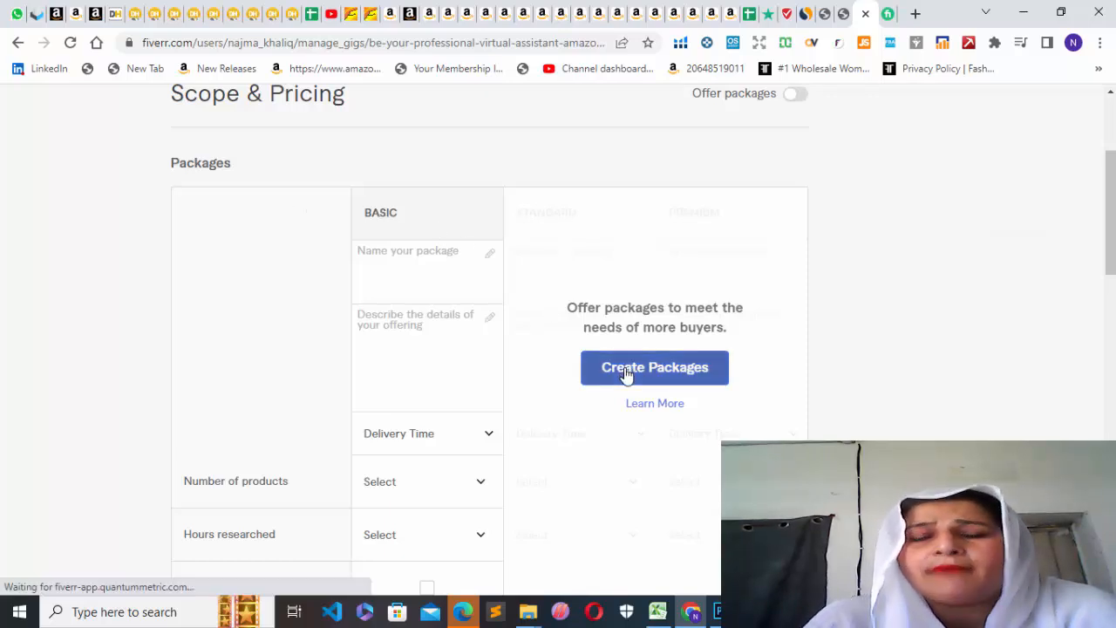
pyautogui.moveTo(1113, 192); pyautogui.dragTo(1112, 200)
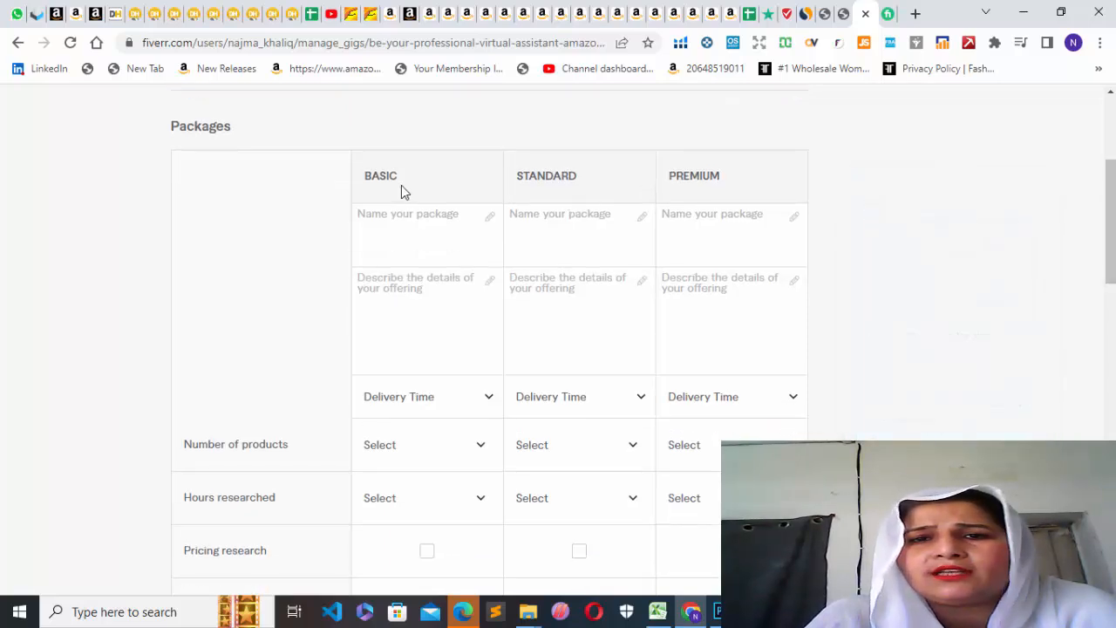
pyautogui.click(401, 217)
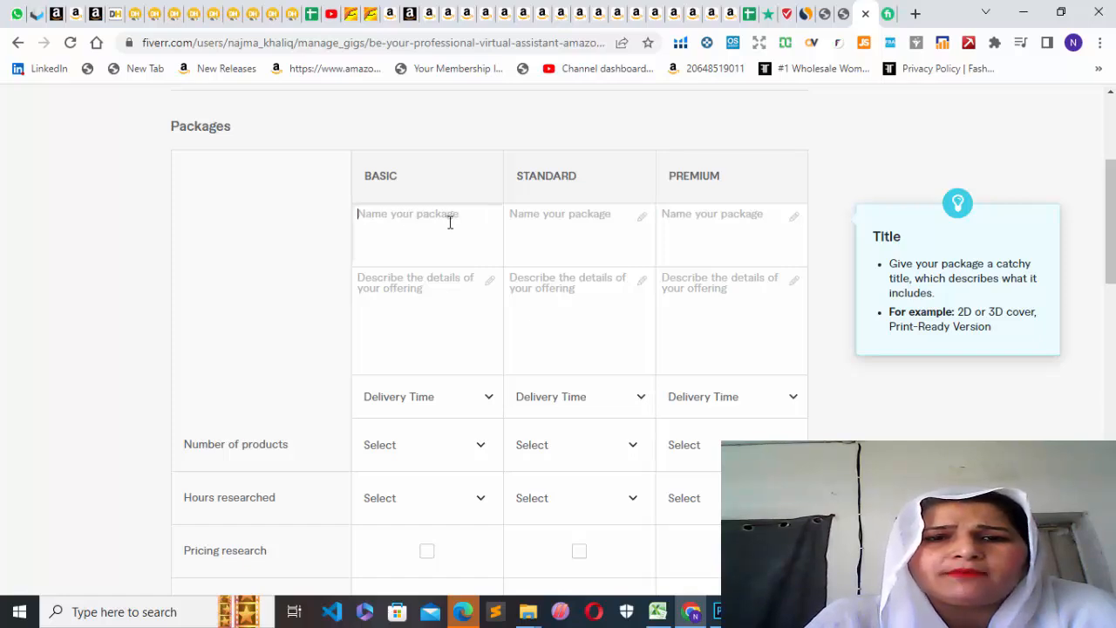
pyautogui.write('1')
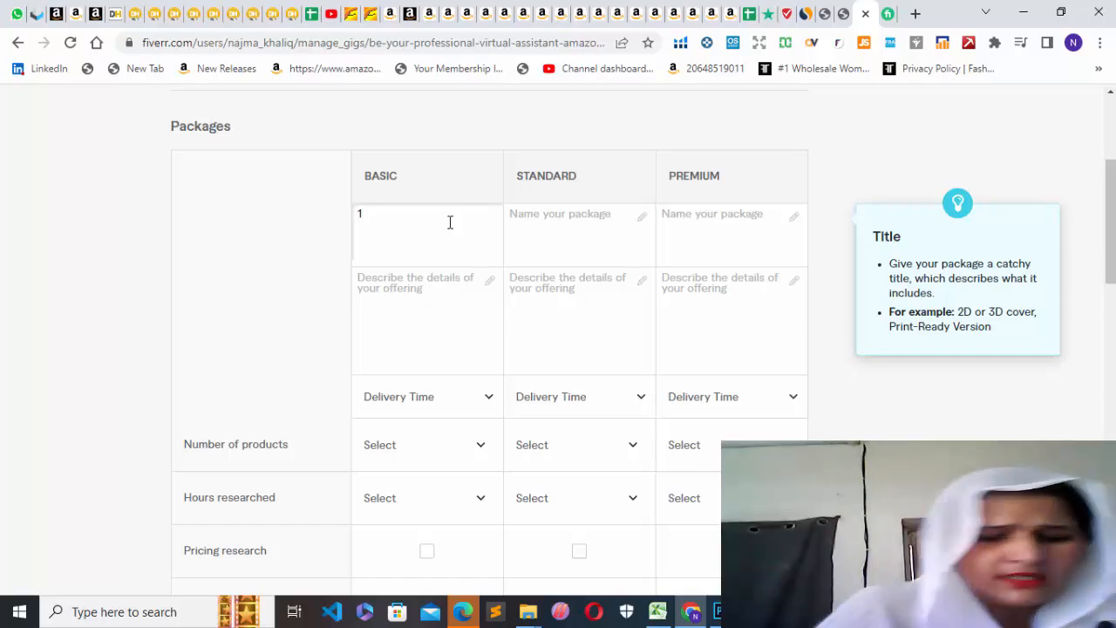
pyautogui.write(' product')
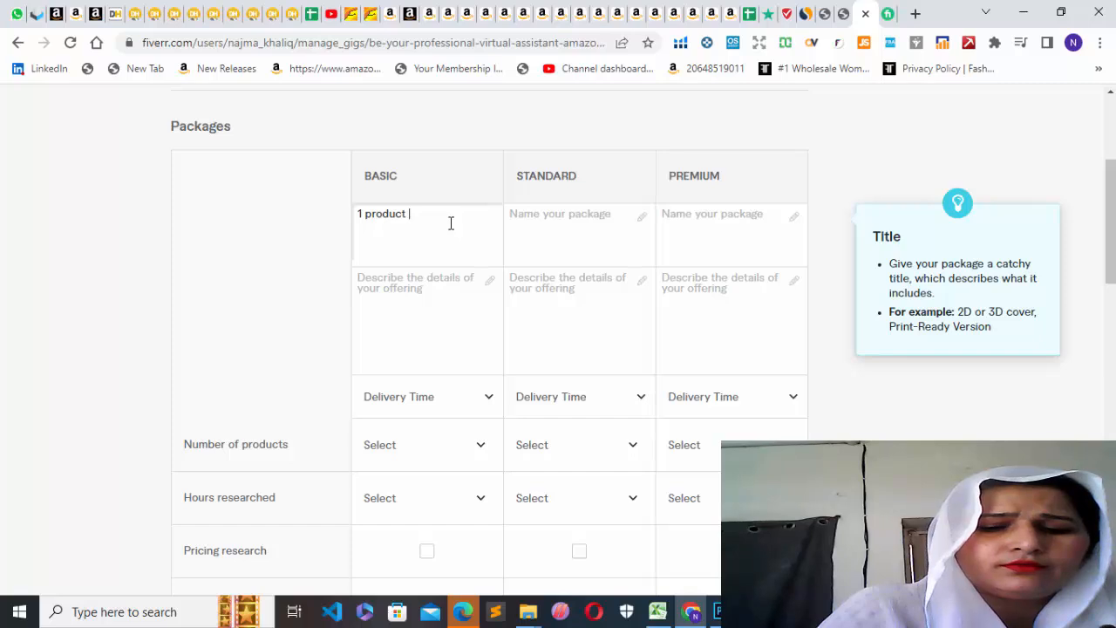
# Set the Basic package to 1 day delivery, 2 products and 2 hours researched.
pyautogui.click(489, 398)
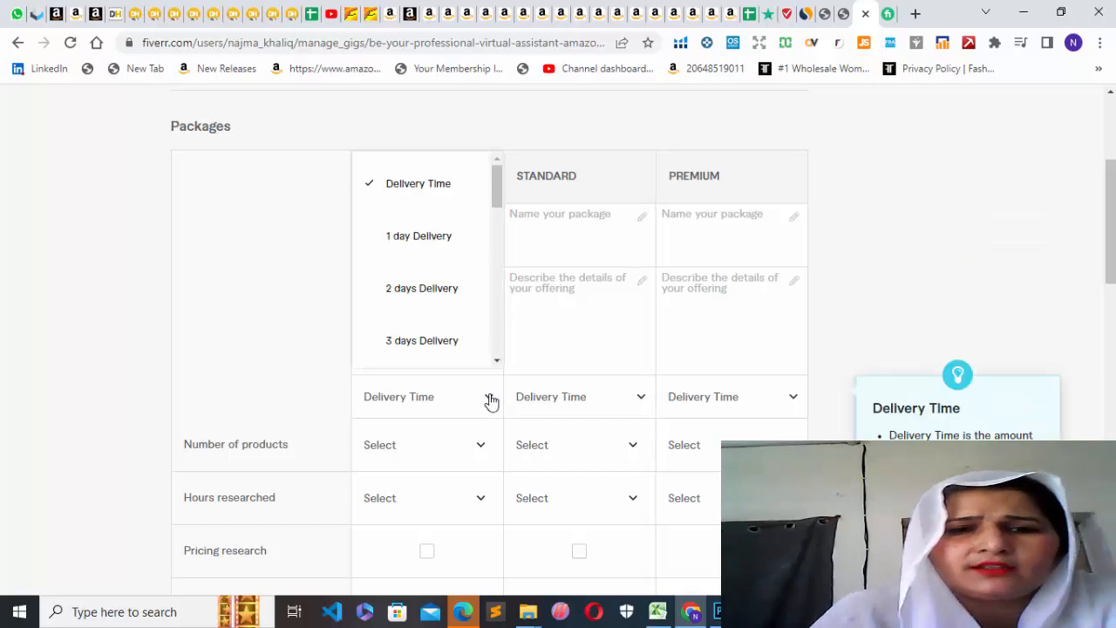
pyautogui.click(436, 240)
pyautogui.click(482, 445)
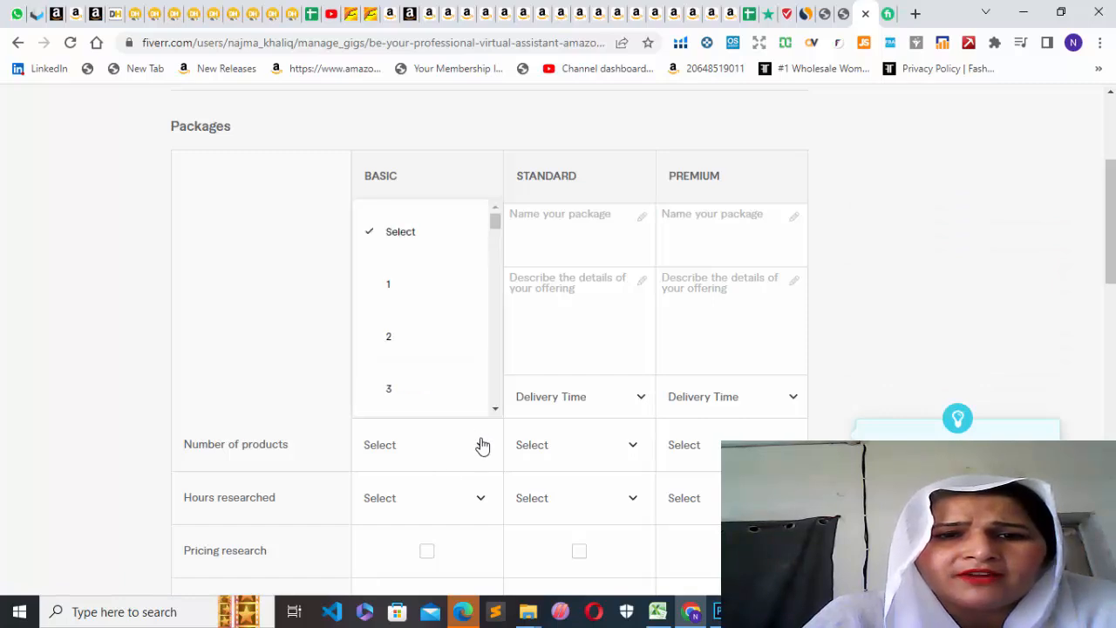
pyautogui.click(438, 340)
pyautogui.click(483, 501)
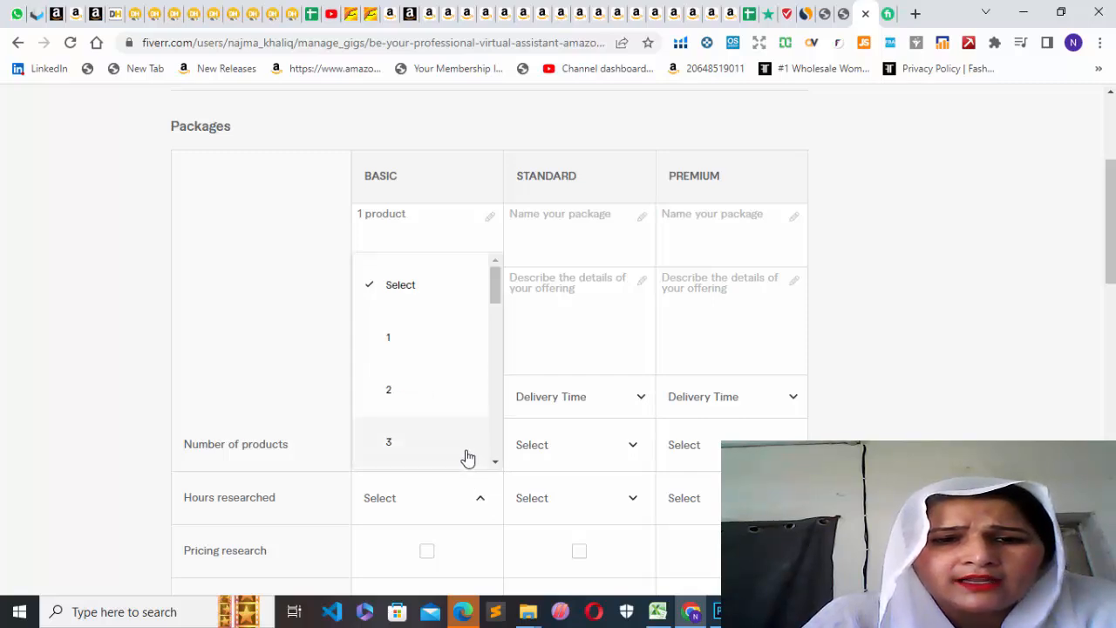
pyautogui.click(418, 396)
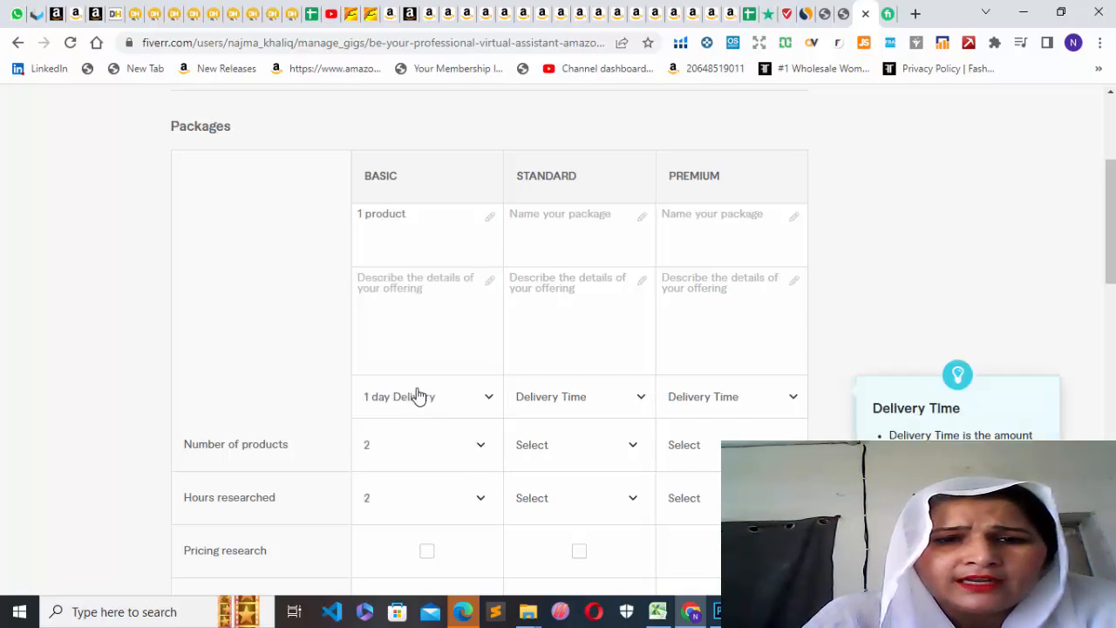
# Set the Standard package to 2 days delivery, 3 products and 3 hours researched.
pyautogui.click(641, 399)
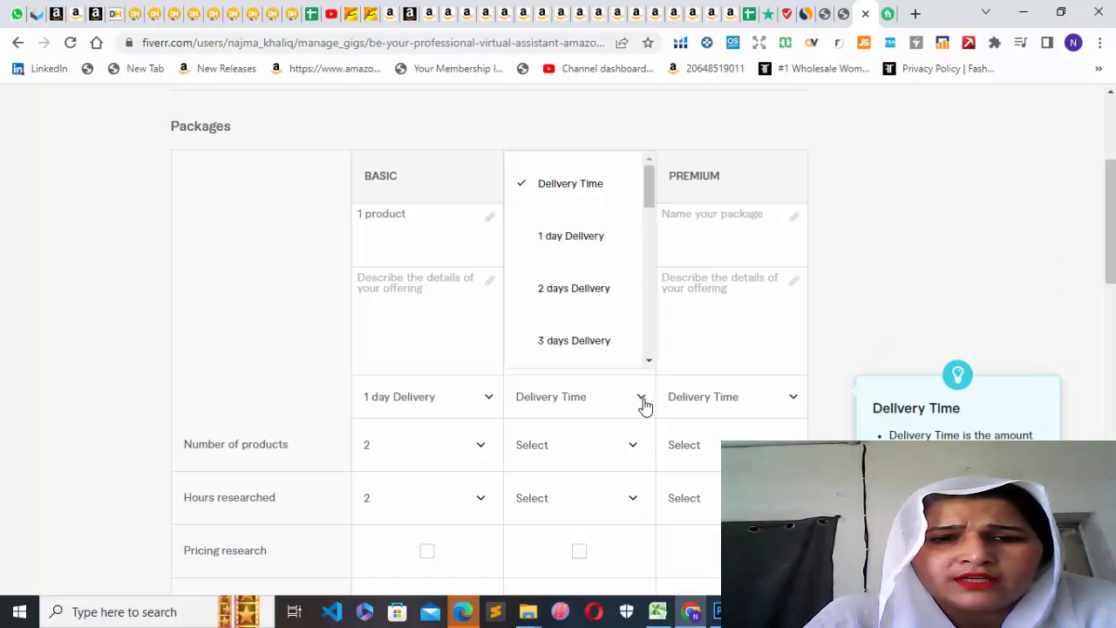
pyautogui.click(581, 289)
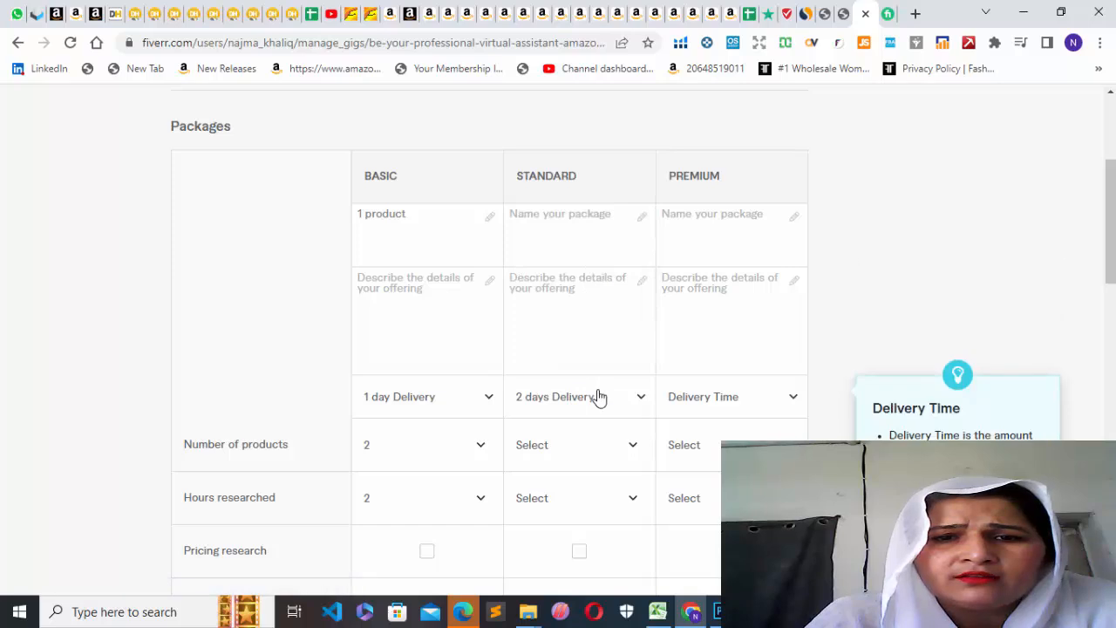
pyautogui.click(626, 455)
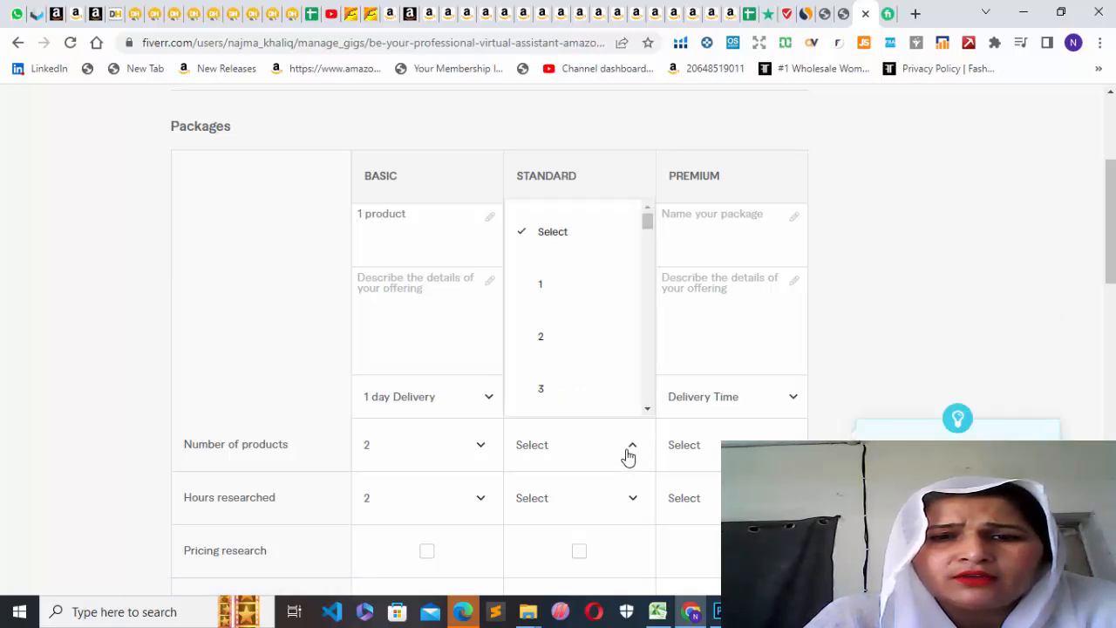
pyautogui.click(561, 389)
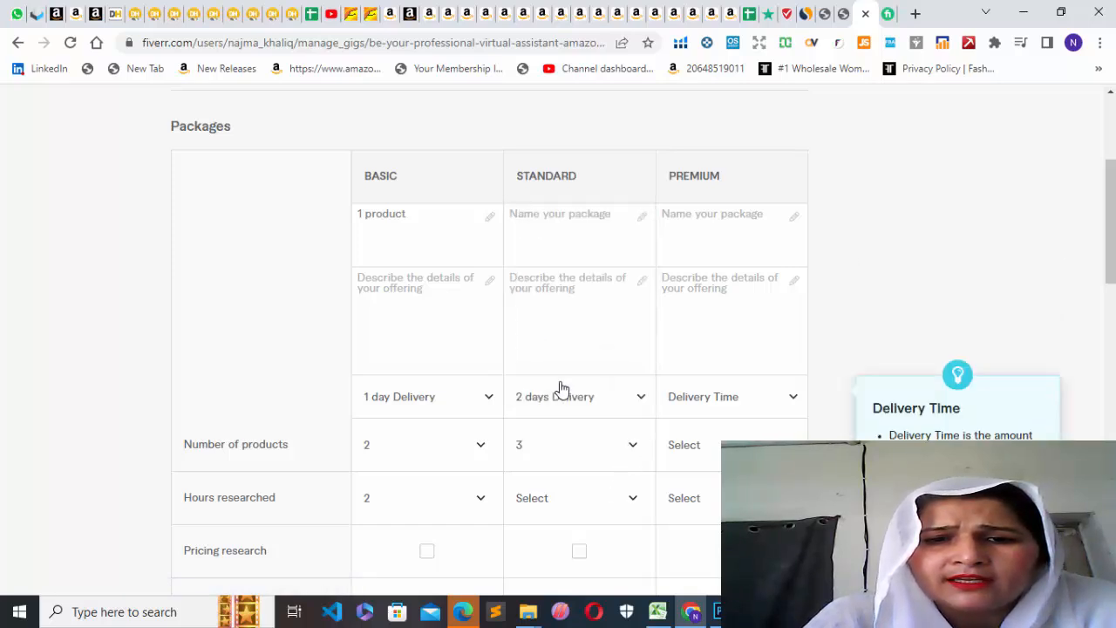
pyautogui.click(632, 503)
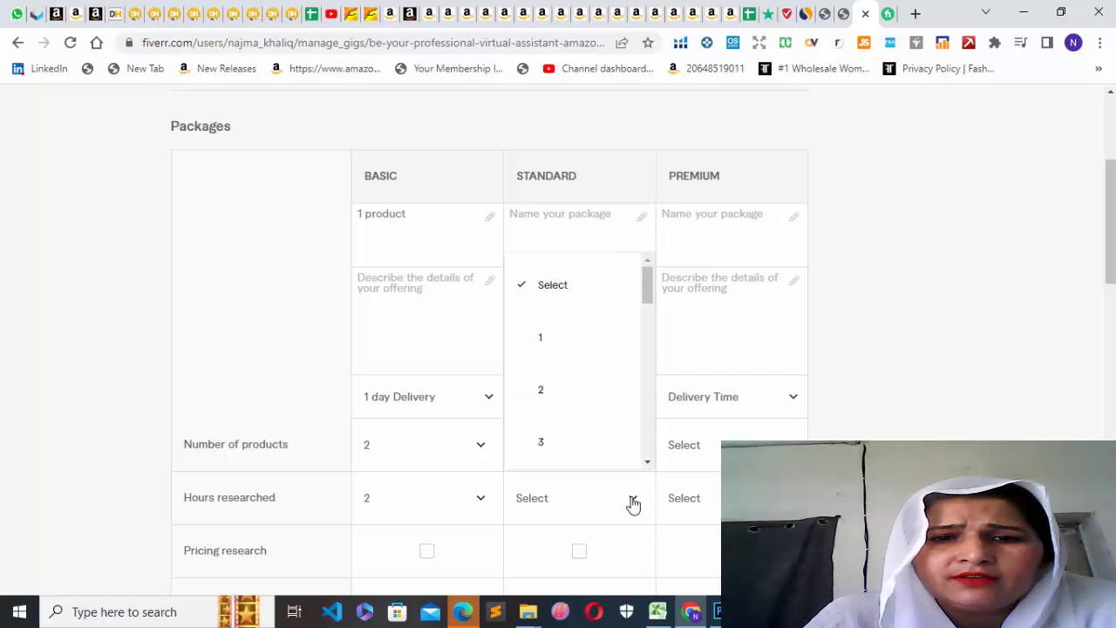
pyautogui.click(567, 441)
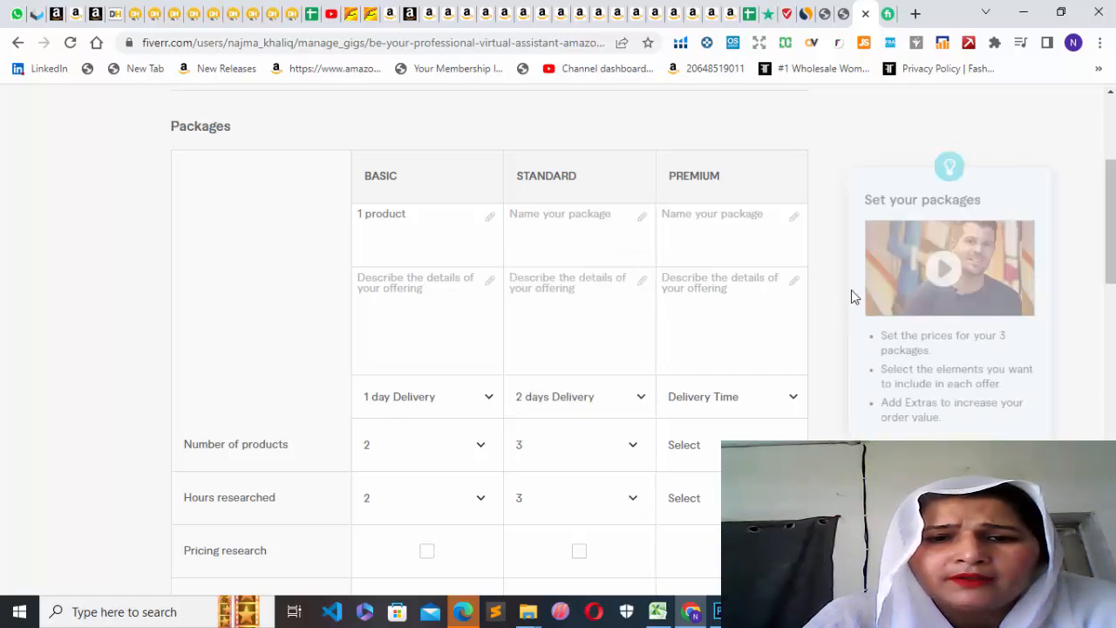
# Name the Standard package "2 product".
pyautogui.moveTo(1105, 240); pyautogui.dragTo(1104, 224)
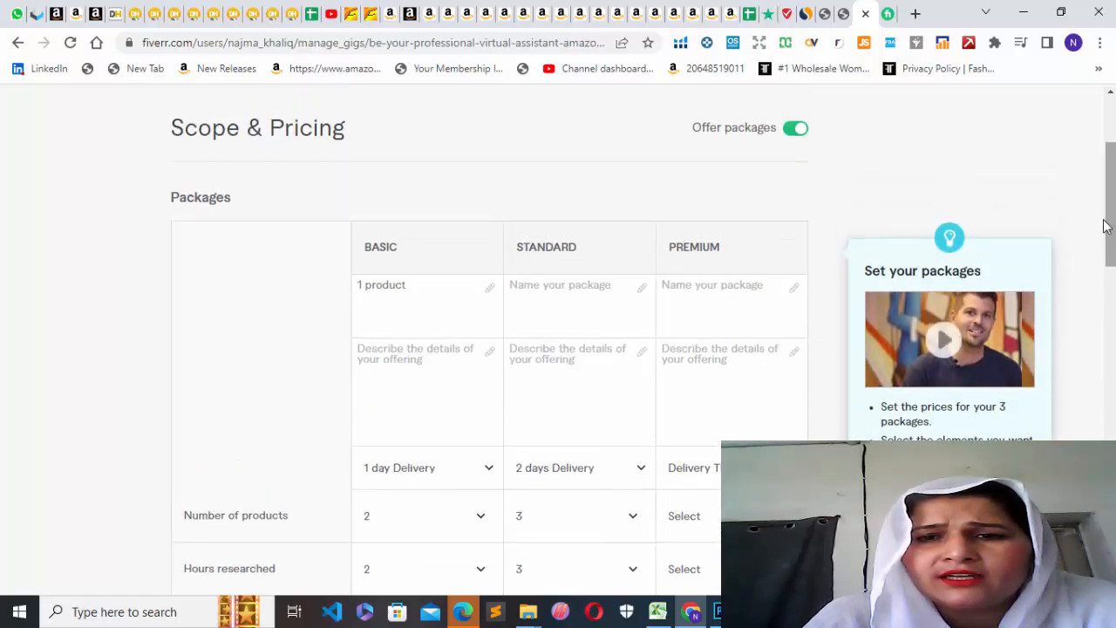
pyautogui.click(530, 310)
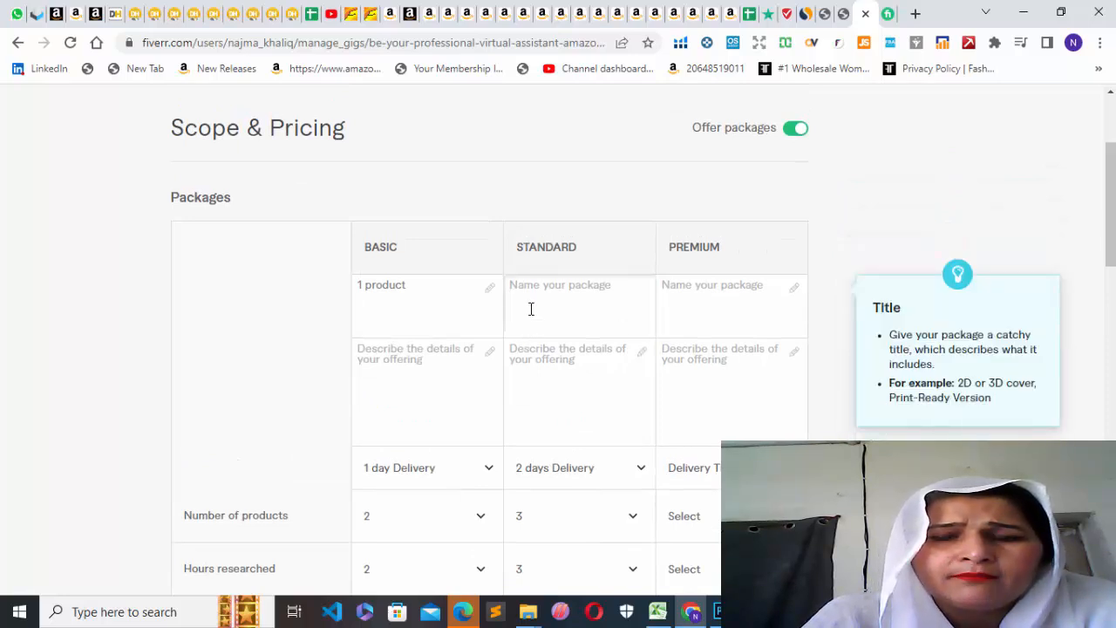
pyautogui.write('2 pr')
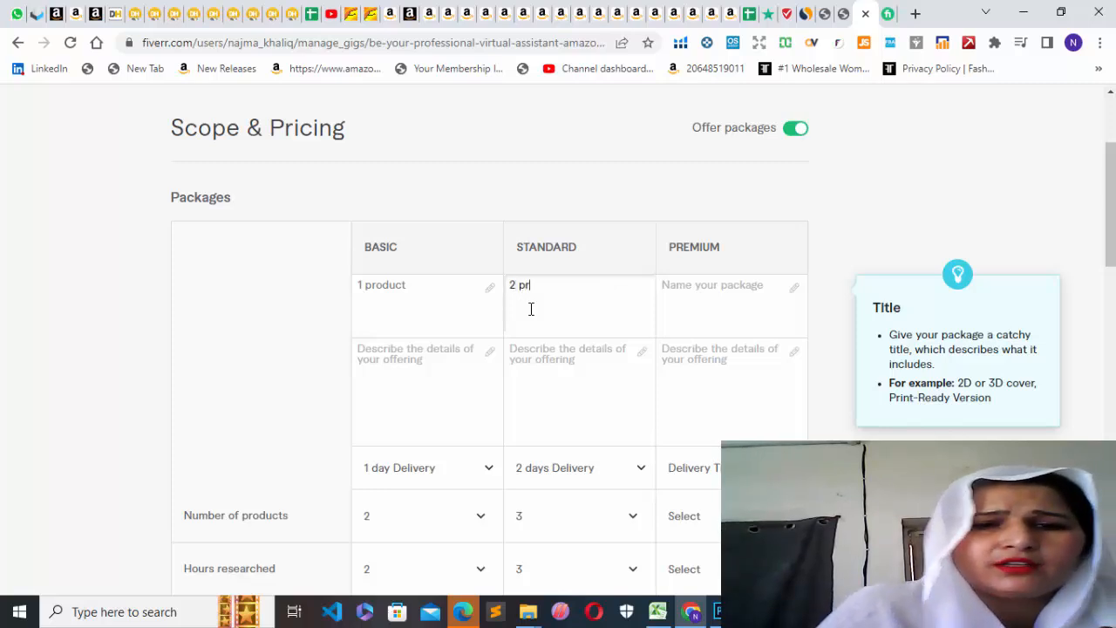
pyautogui.write('oduct')
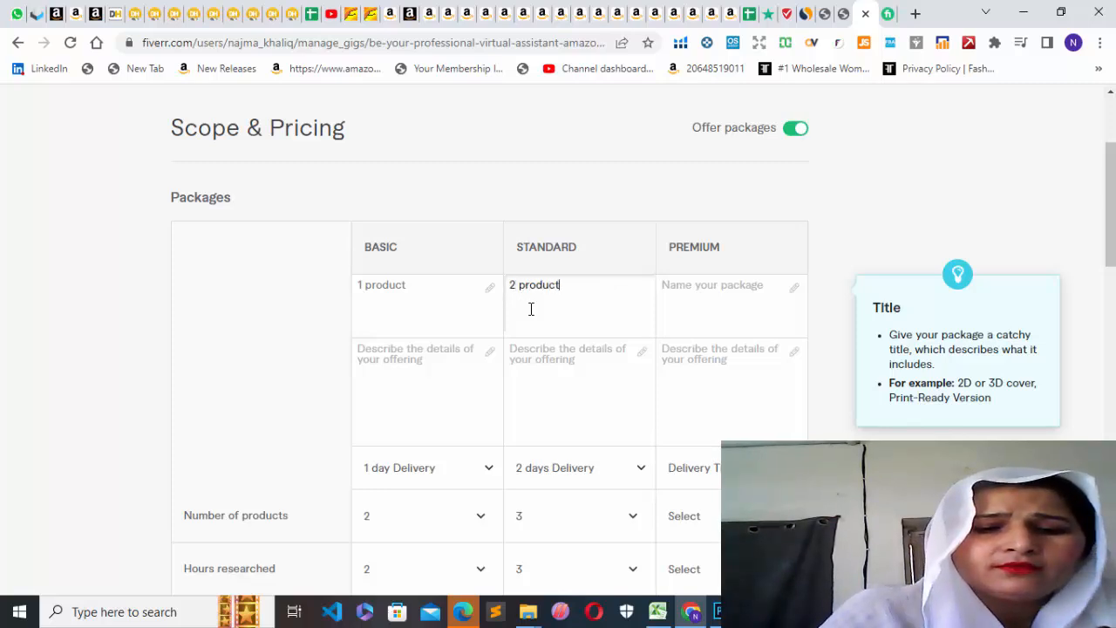
# Enter "listing" as the description of both the Basic and the Standard package.
pyautogui.click(546, 353)
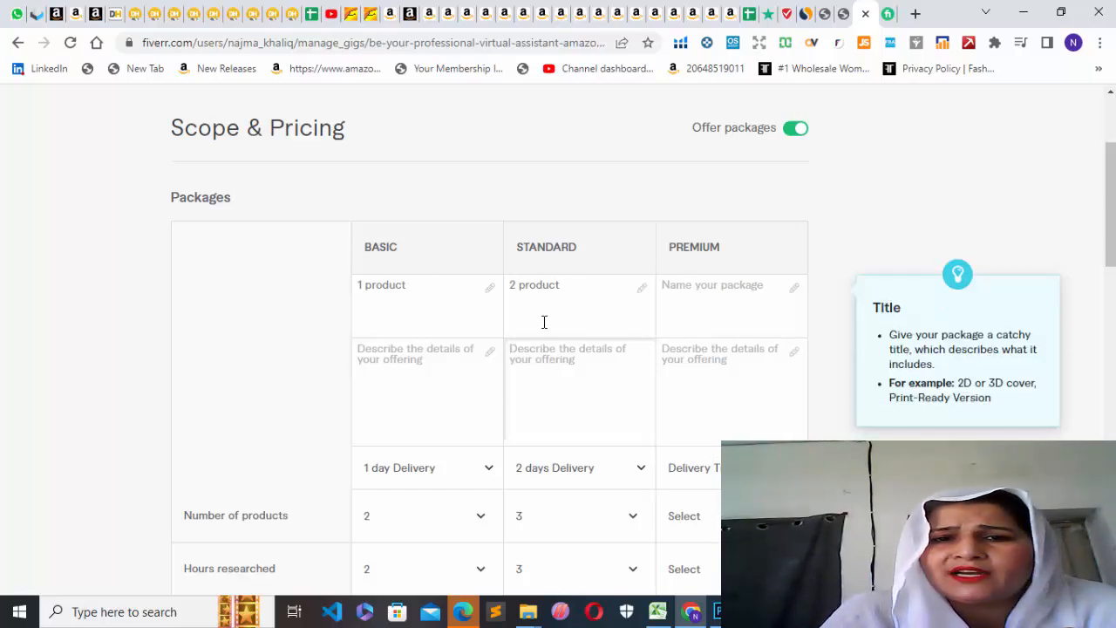
pyautogui.click(366, 349)
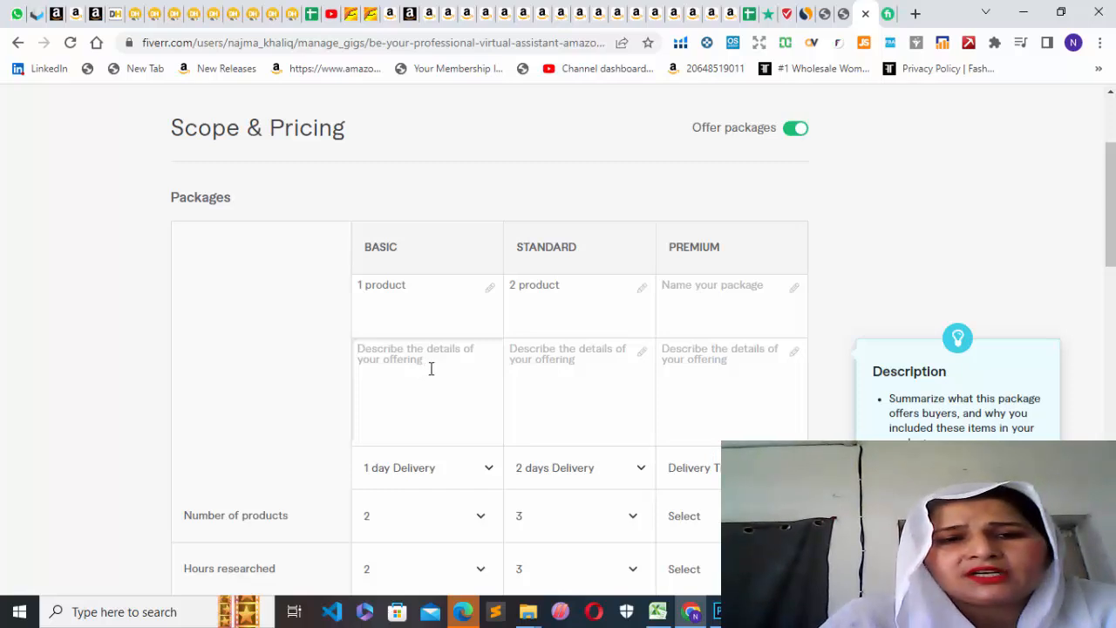
pyautogui.write('I')
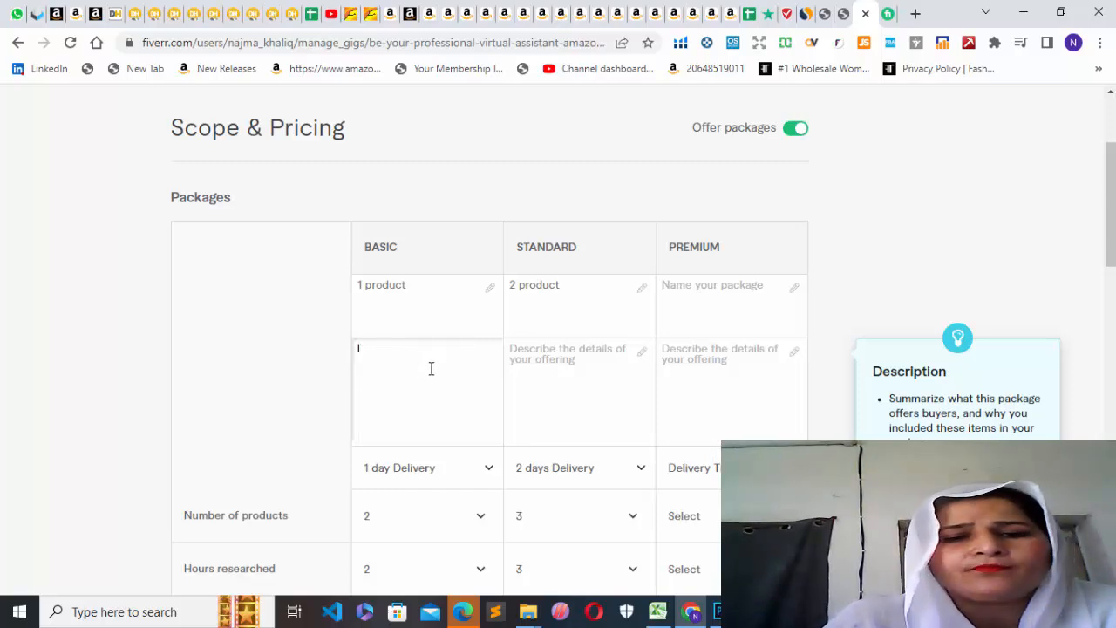
pyautogui.write('isting')
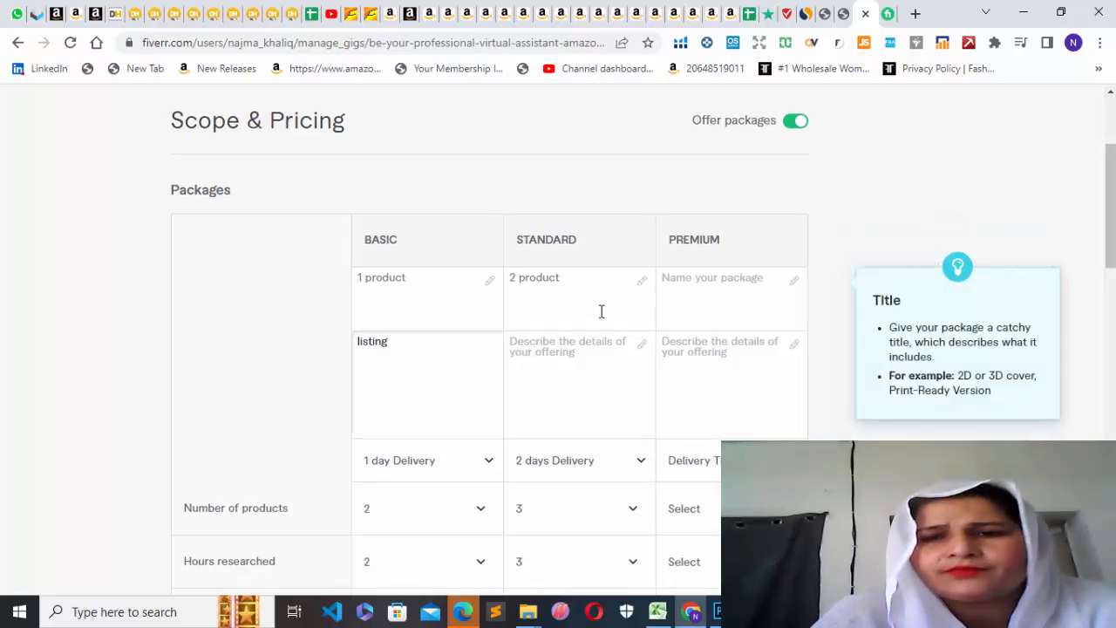
pyautogui.click(557, 354)
pyautogui.write('I')
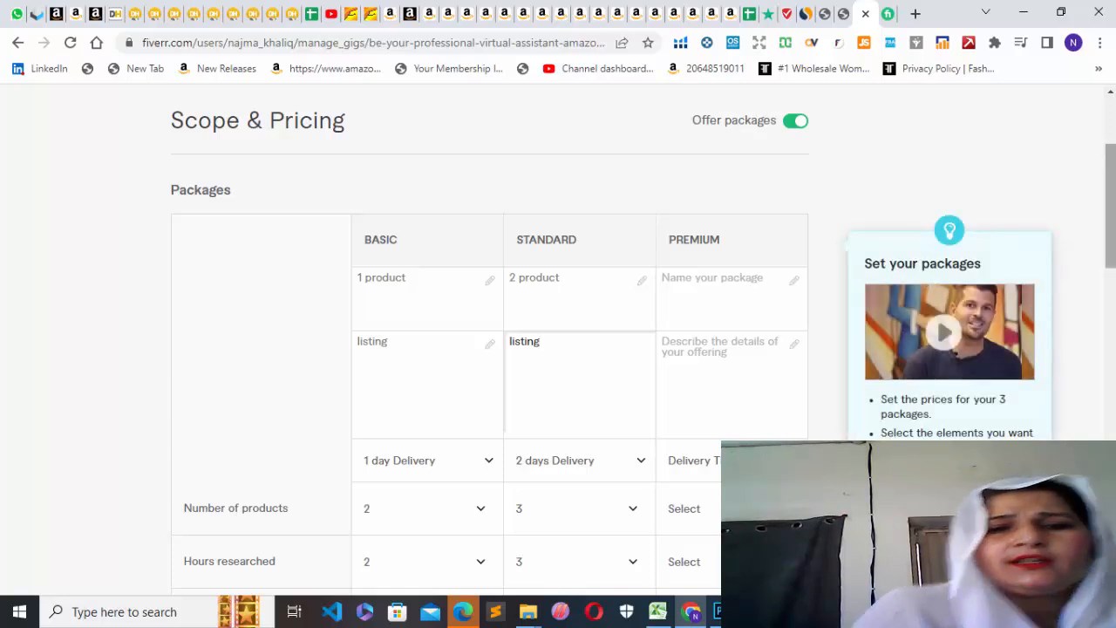
# Include pricing research and competition research in the Basic, Standard and Premium packages.
pyautogui.moveTo(1109, 217); pyautogui.dragTo(1110, 306)
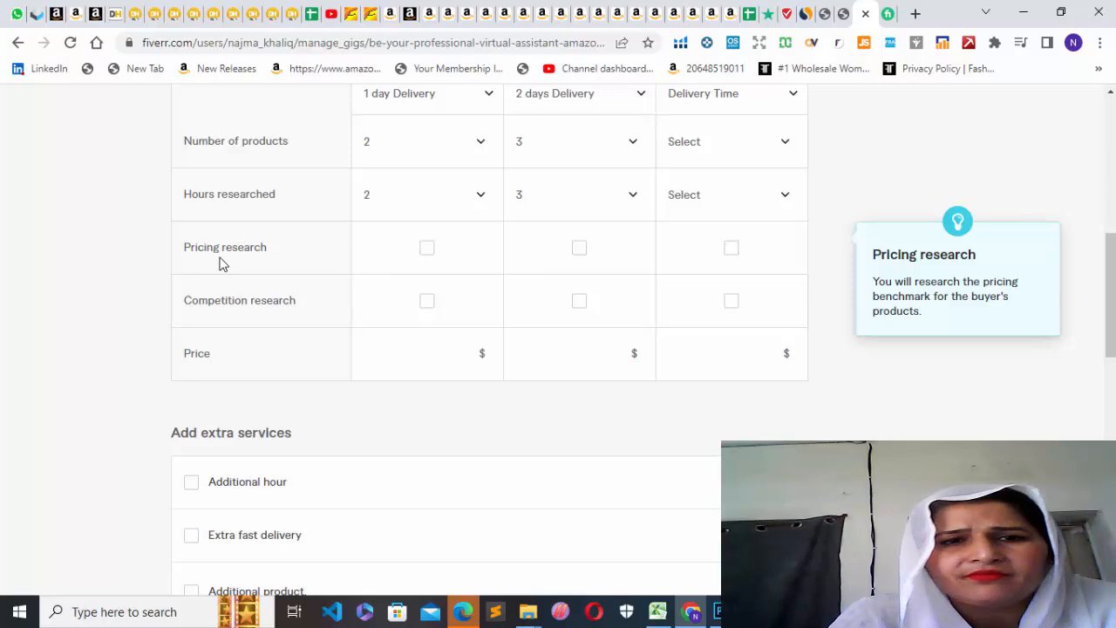
pyautogui.click(426, 251)
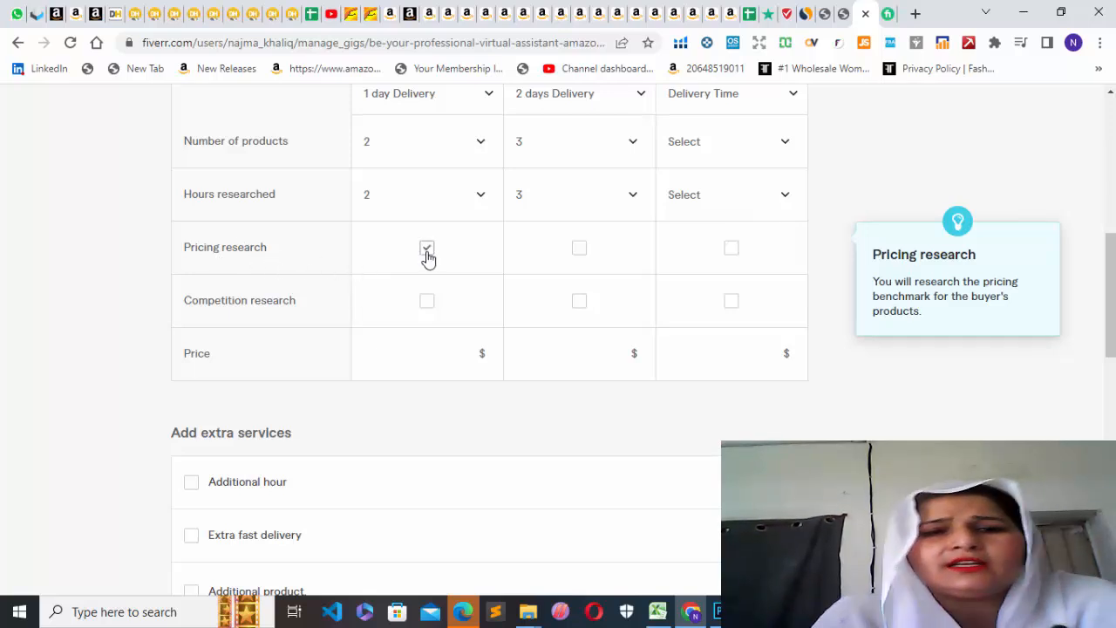
pyautogui.click(579, 251)
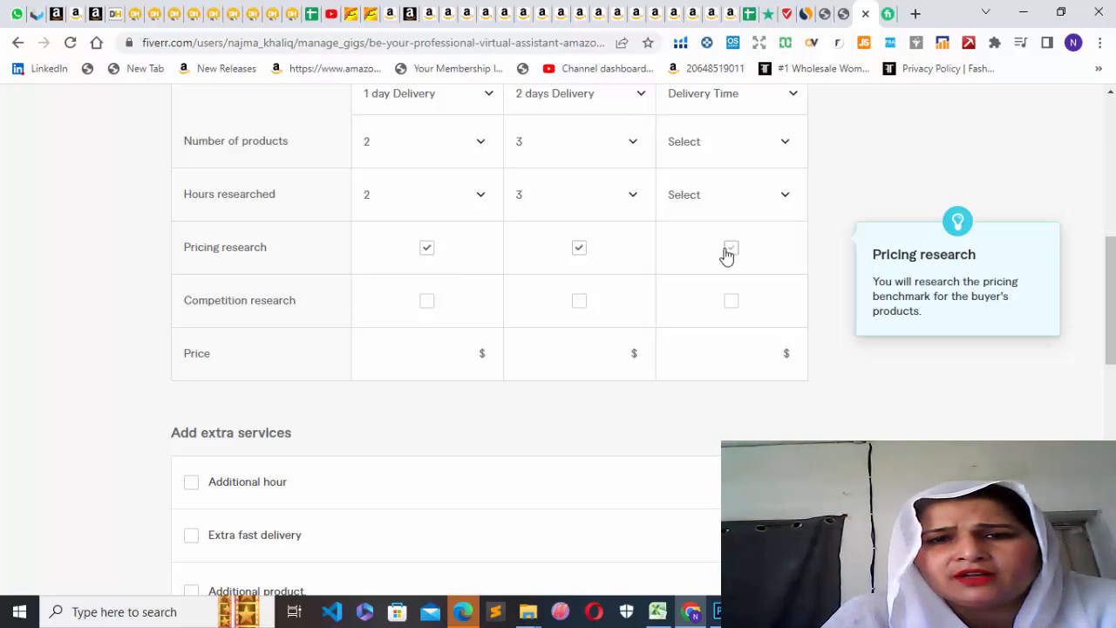
pyautogui.click(730, 251)
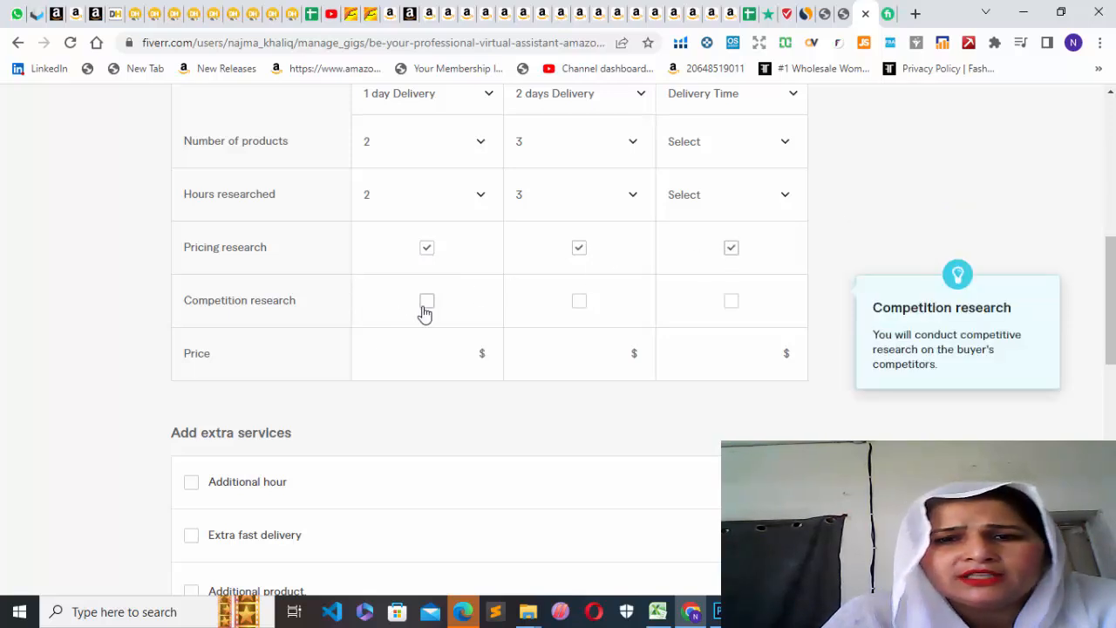
pyautogui.click(427, 307)
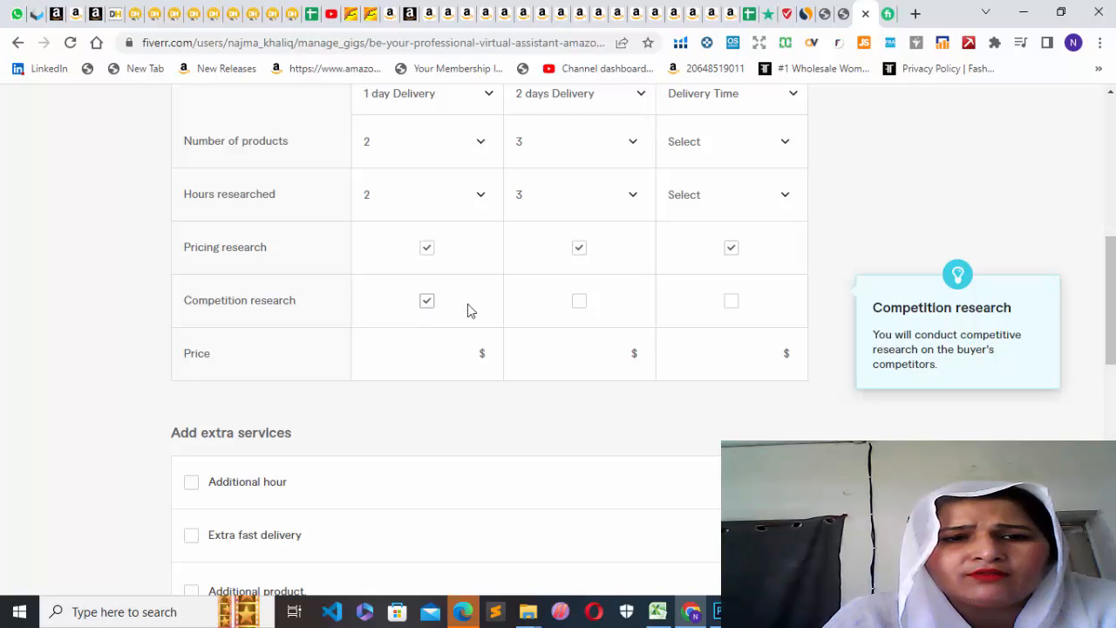
pyautogui.click(580, 302)
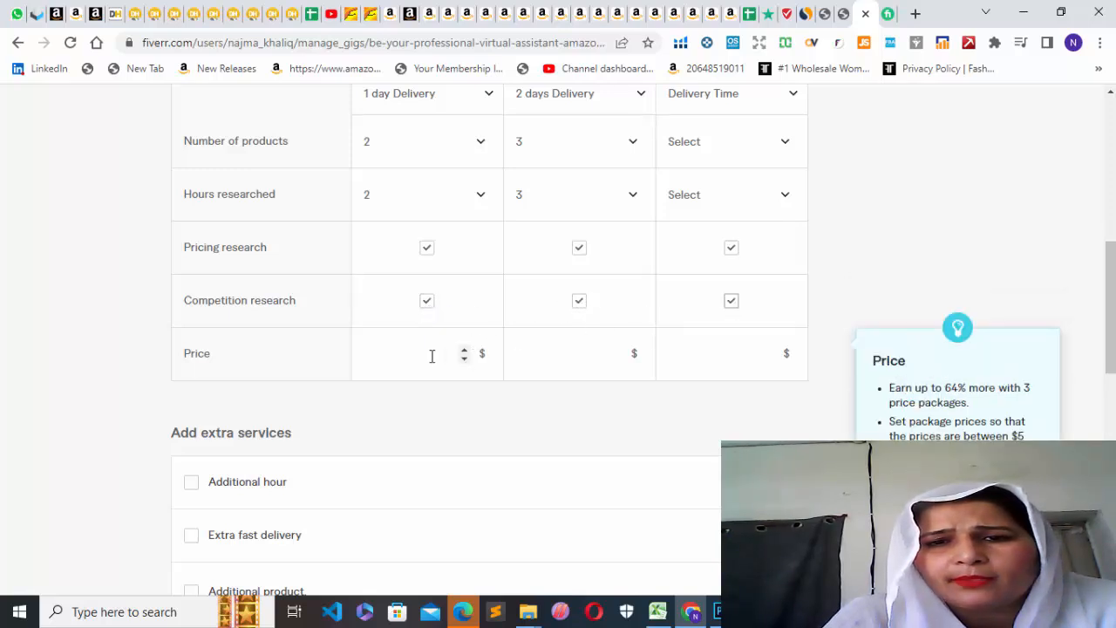
# Set the package prices to $5 for Basic, $10 for Standard and $20 for Premium.
pyautogui.click(464, 352)
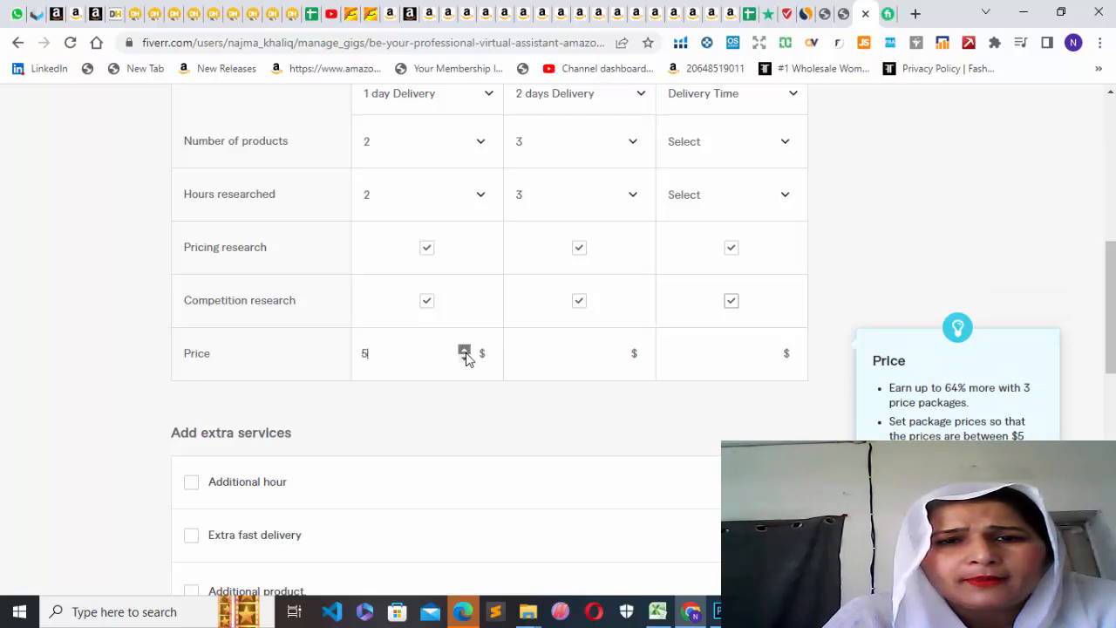
pyautogui.click(616, 348)
pyautogui.click(616, 349)
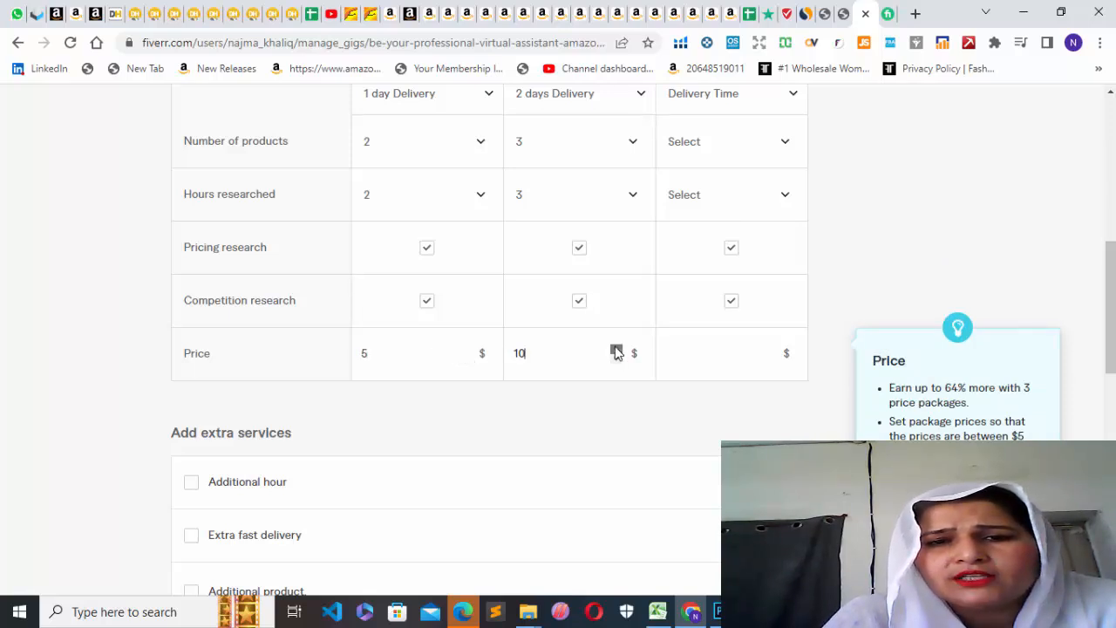
pyautogui.click(769, 351)
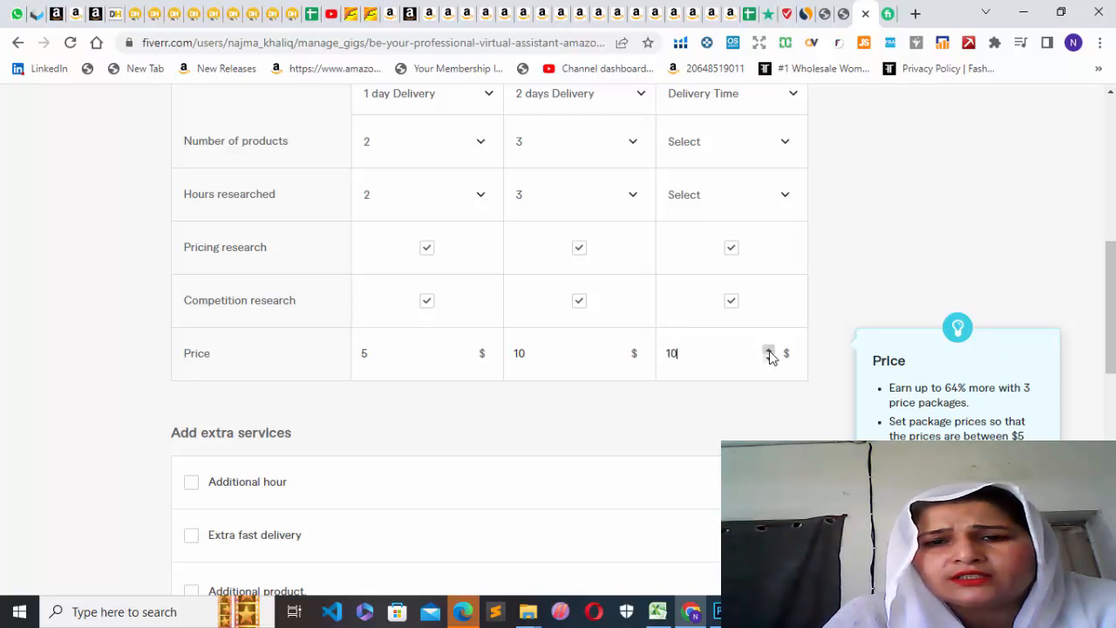
pyautogui.click(769, 352)
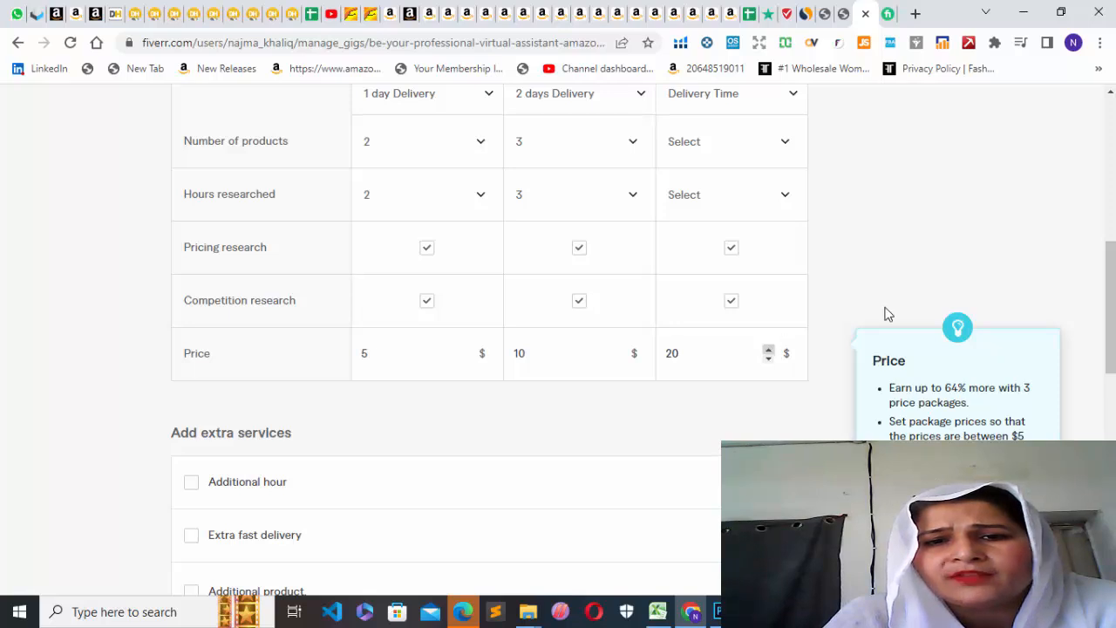
# Set the number of products to 1 for Basic, 2 for Standard and 3 for Premium.
pyautogui.moveTo(1108, 309); pyautogui.dragTo(1110, 244)
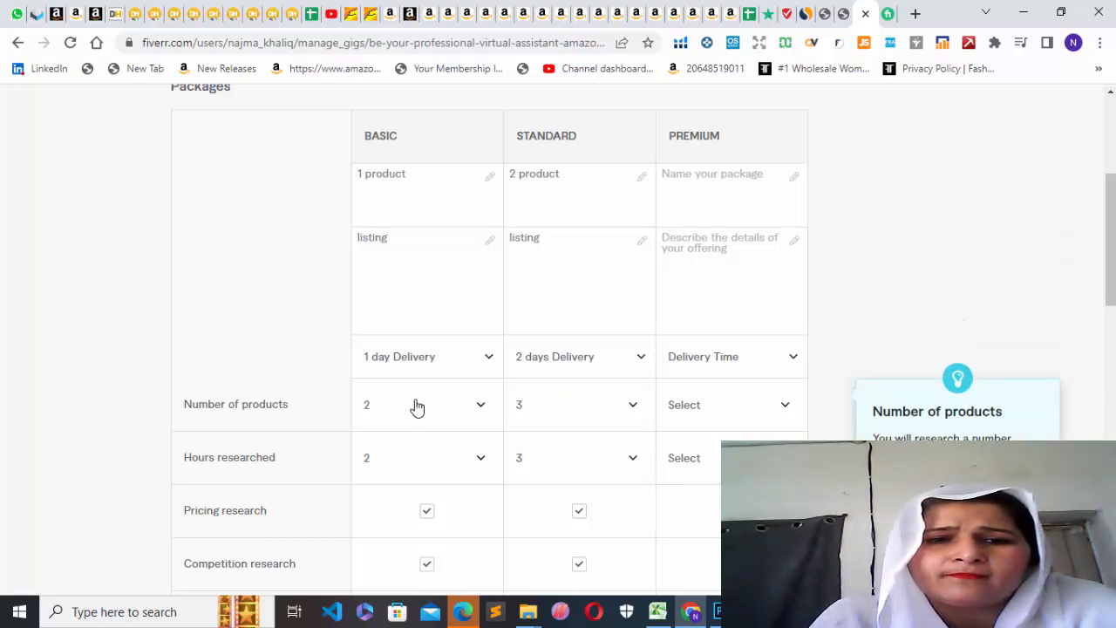
pyautogui.click(480, 405)
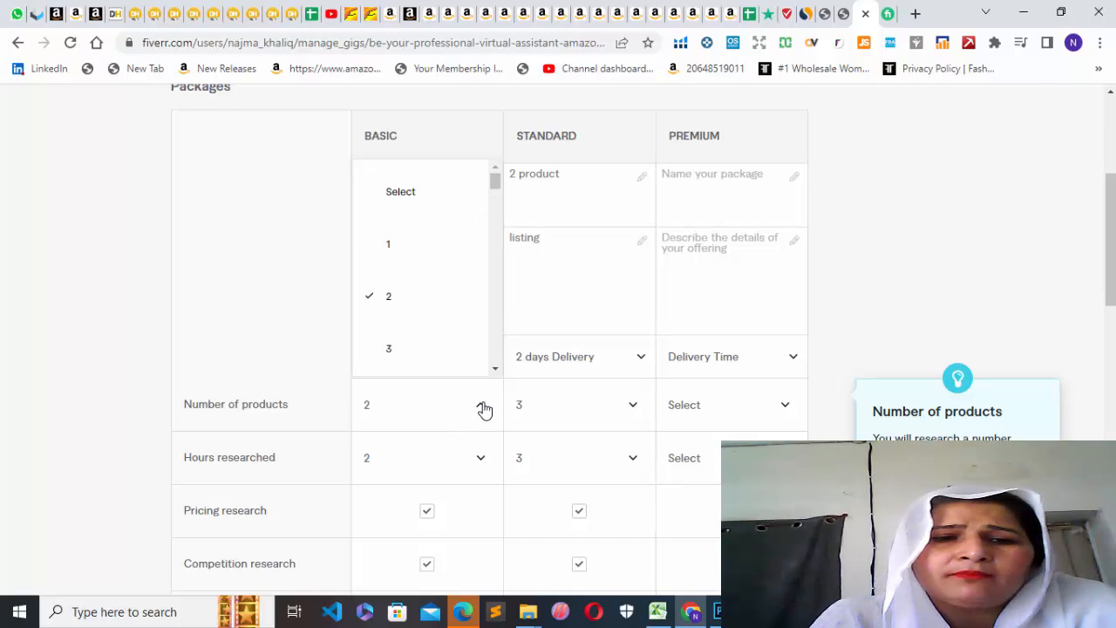
pyautogui.click(425, 244)
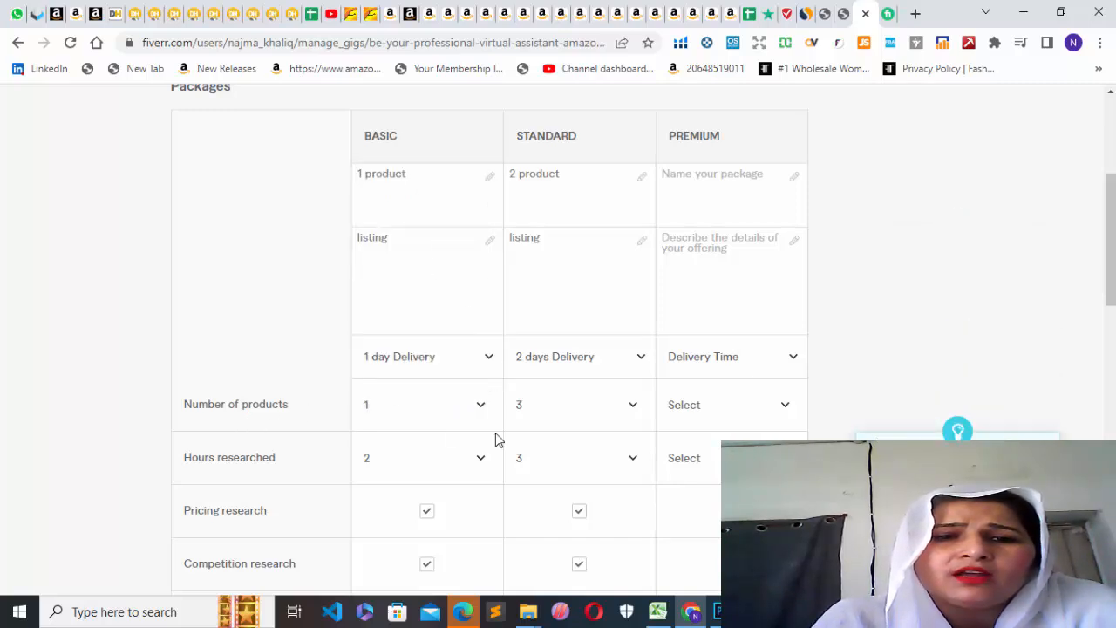
pyautogui.click(632, 407)
pyautogui.click(612, 300)
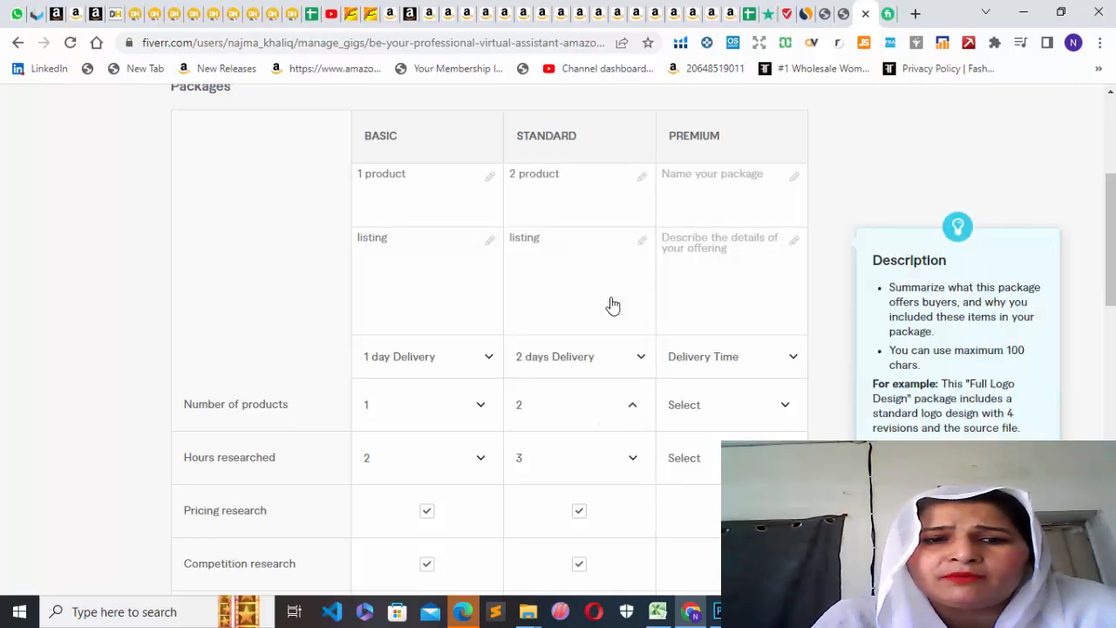
pyautogui.click(786, 408)
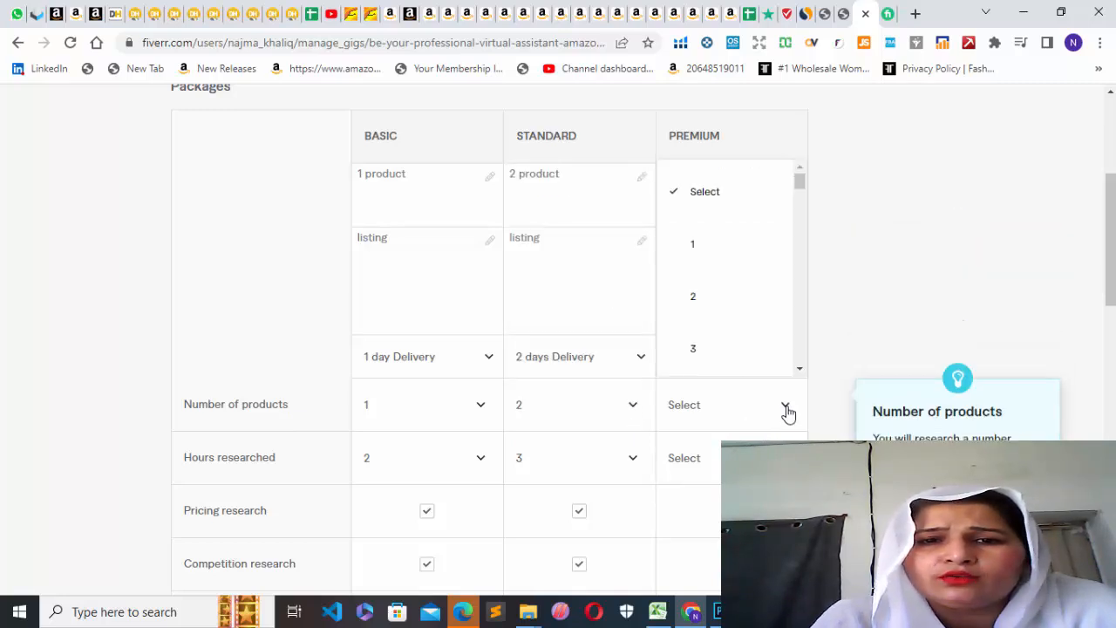
pyautogui.click(699, 352)
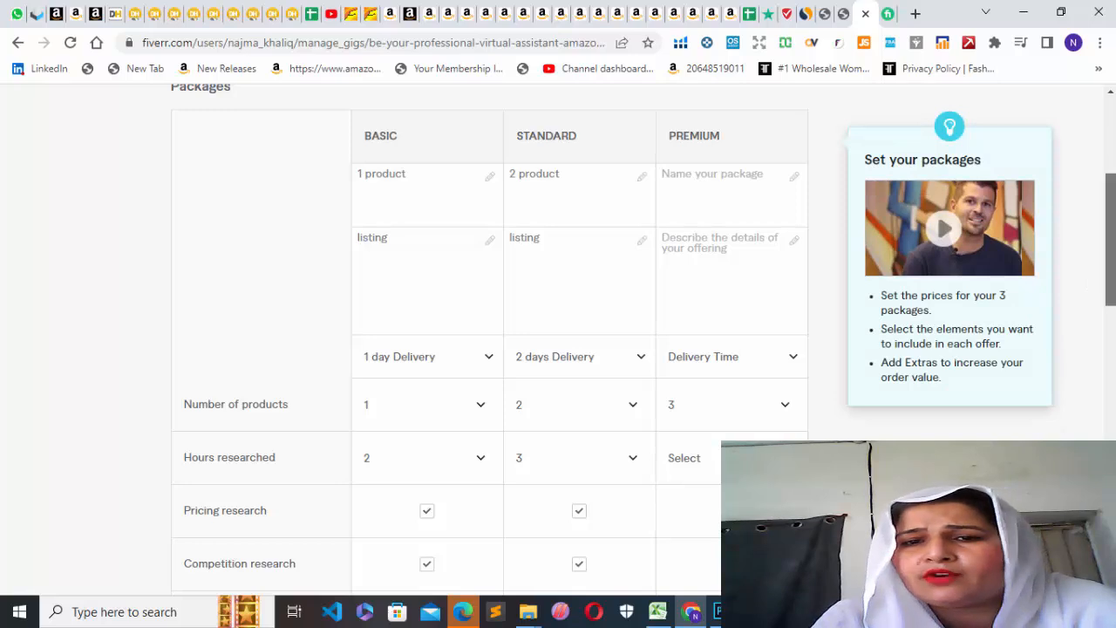
# Set the Premium package's delivery time to 4 days.
pyautogui.click(783, 362)
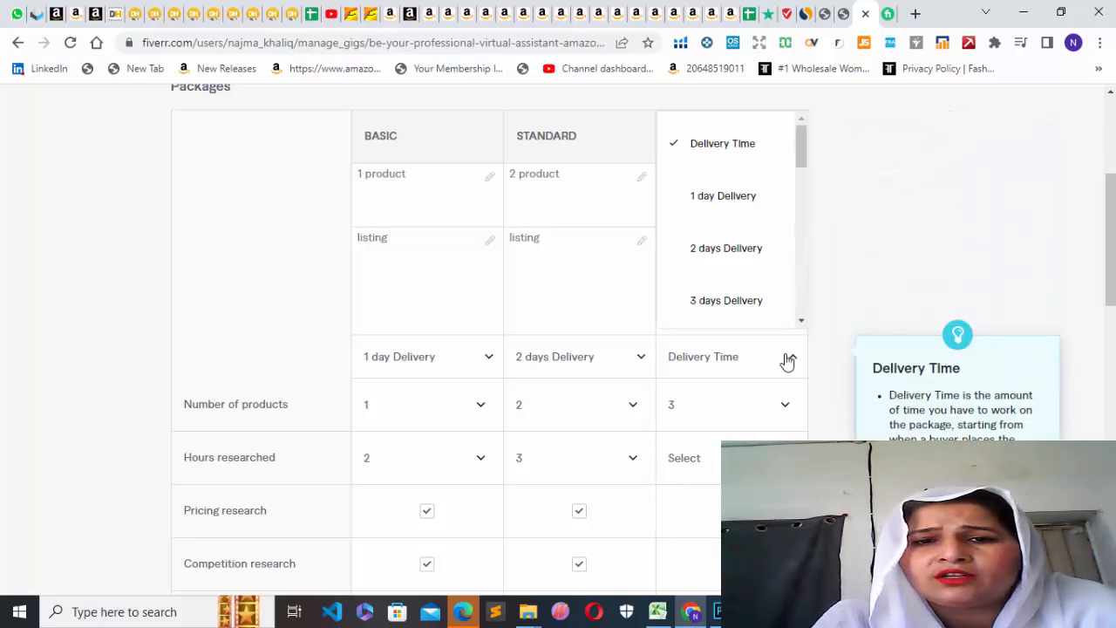
pyautogui.moveTo(803, 164); pyautogui.dragTo(796, 192)
pyautogui.click(777, 190)
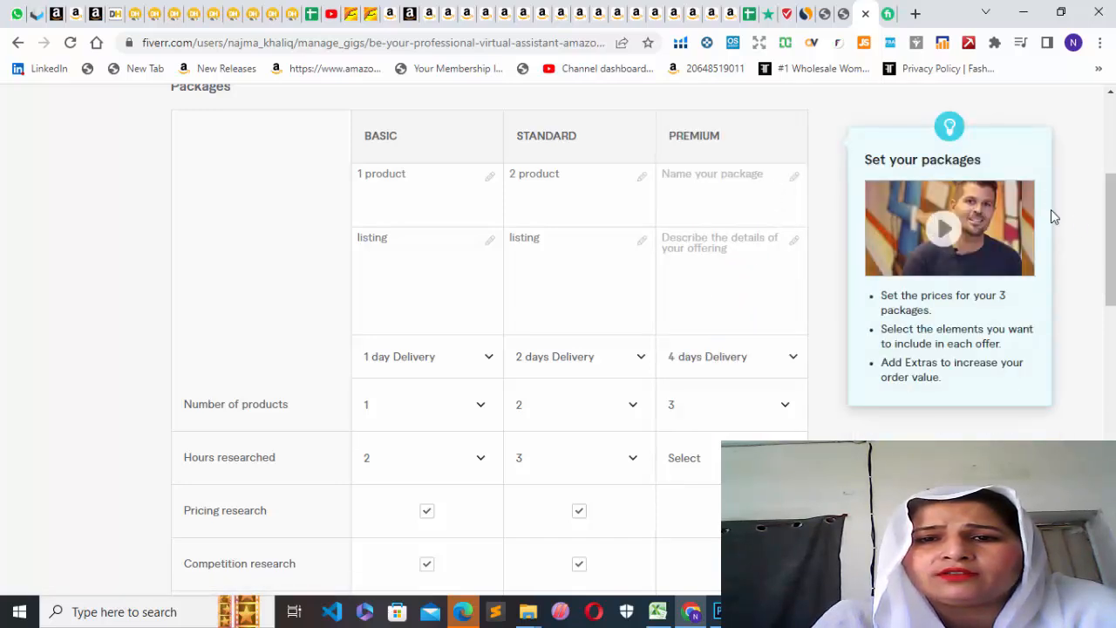
# Name the Premium package "3product" and describe it as "listing".
pyautogui.moveTo(1111, 242); pyautogui.dragTo(1112, 201)
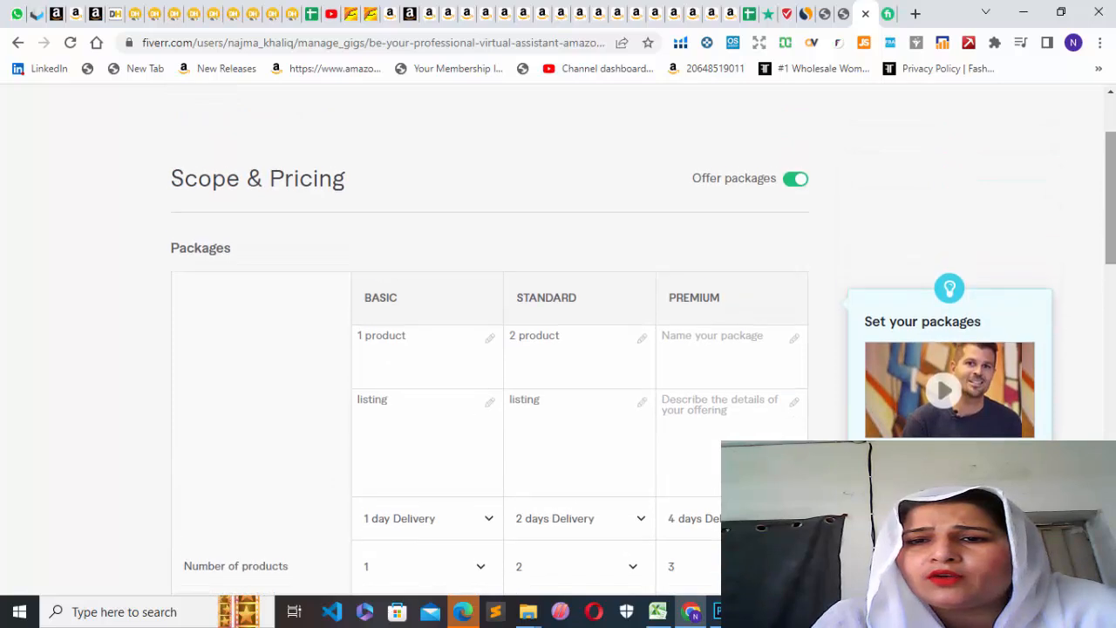
pyautogui.click(675, 347)
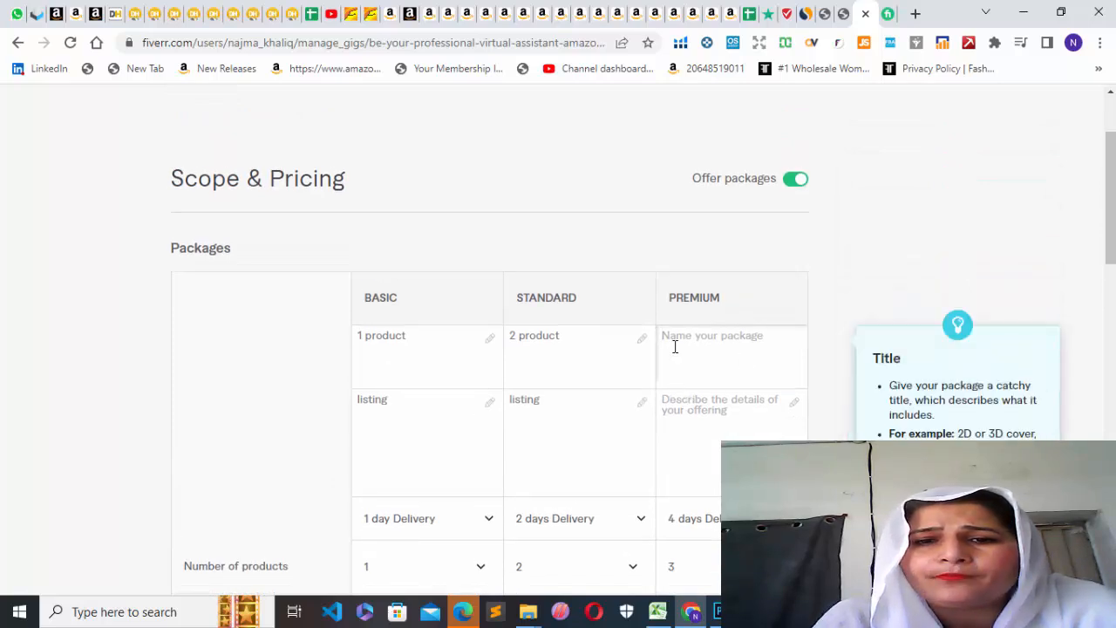
pyautogui.write('3product')
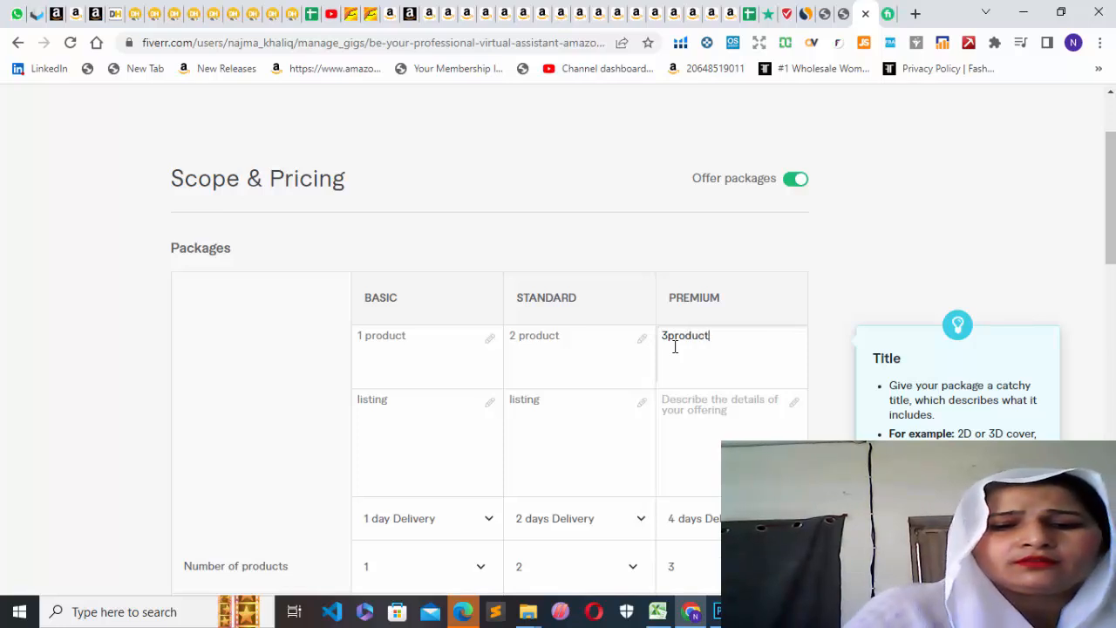
pyautogui.click(676, 397)
pyautogui.write('I')
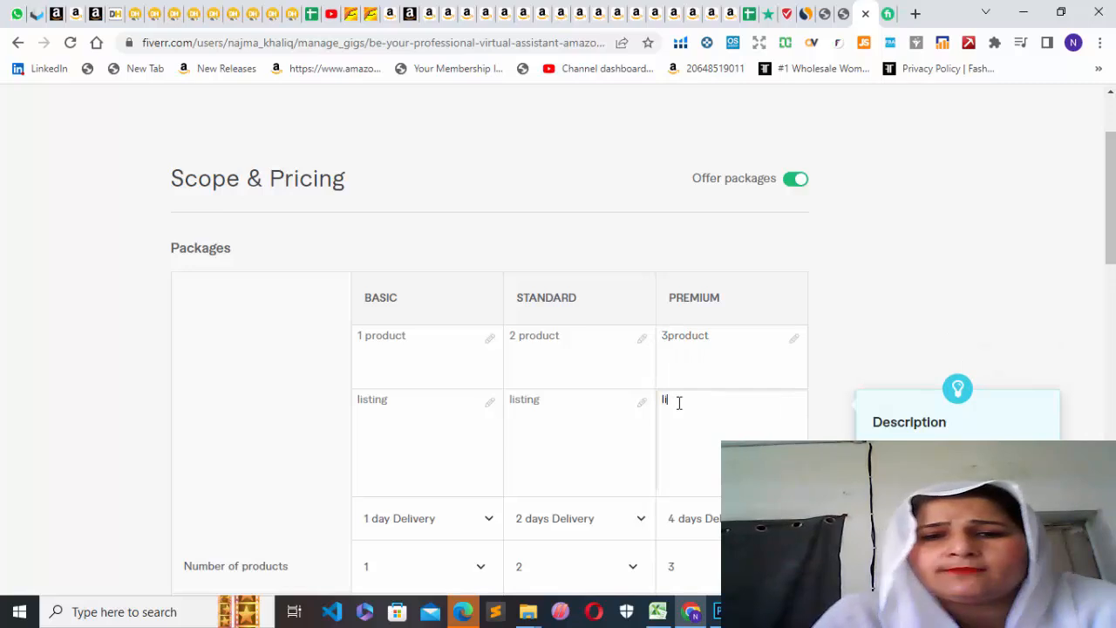
pyautogui.write('isting')
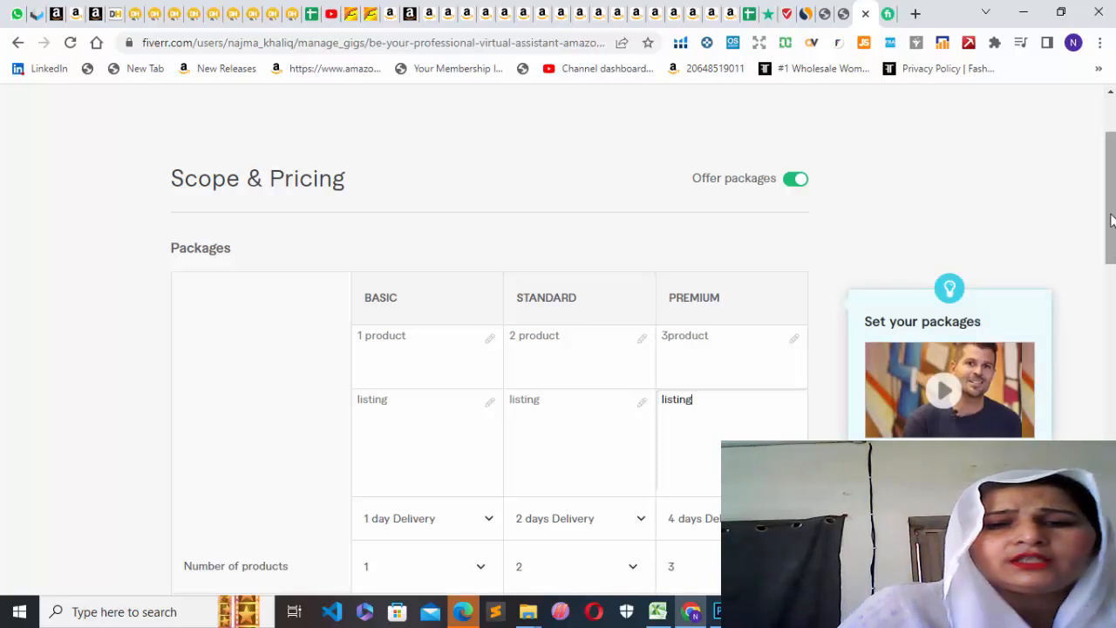
# Add the Additional hour extra service and charge $5 for an additional 2 hours on the Basic package.
pyautogui.moveTo(1111, 217); pyautogui.dragTo(1111, 378)
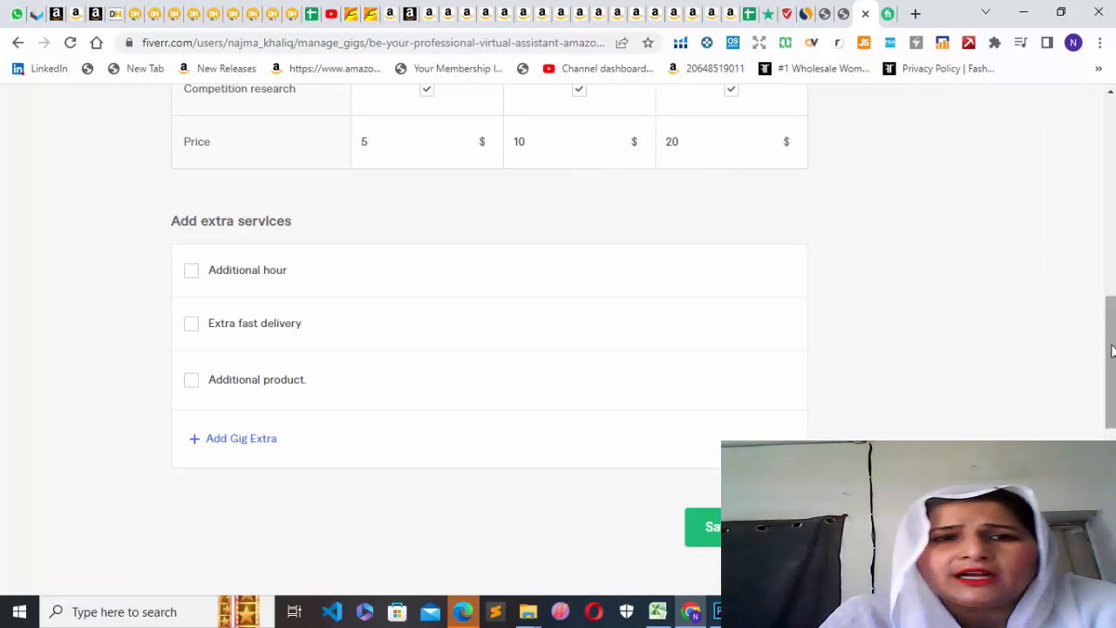
pyautogui.scroll(5, 1113, 349)
pyautogui.scroll(1, 643, 338)
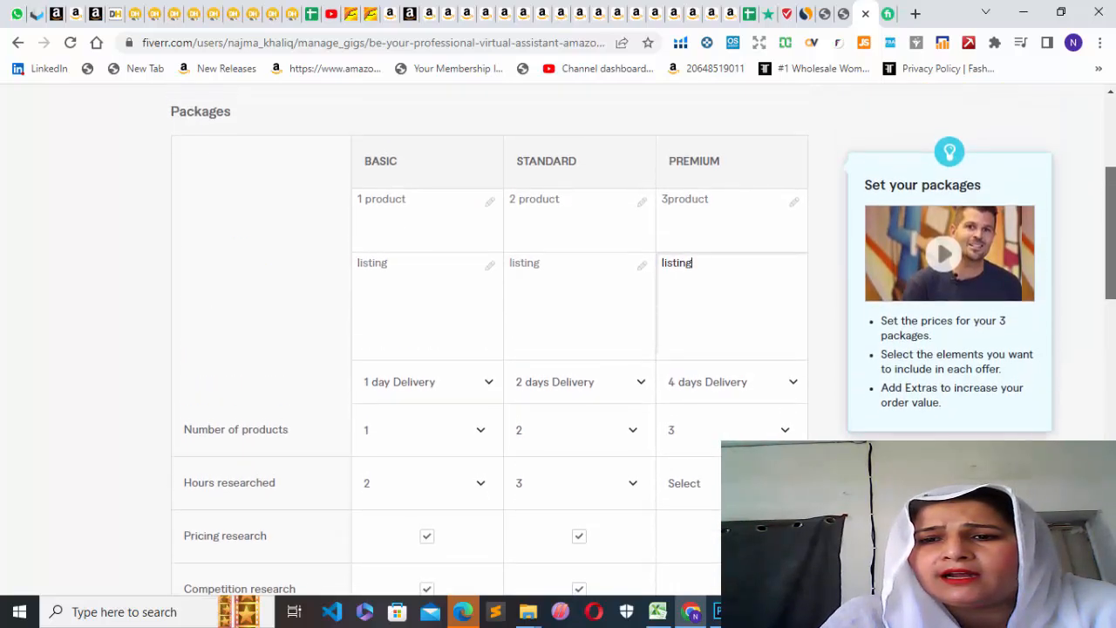
pyautogui.scroll(-5, 610, 348)
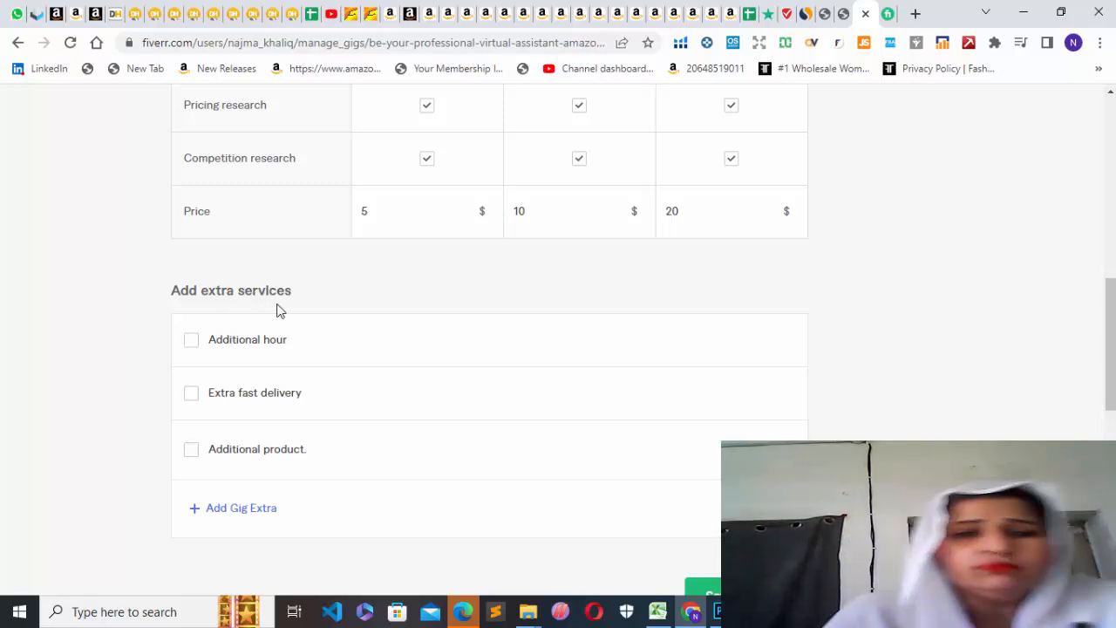
pyautogui.click(368, 352)
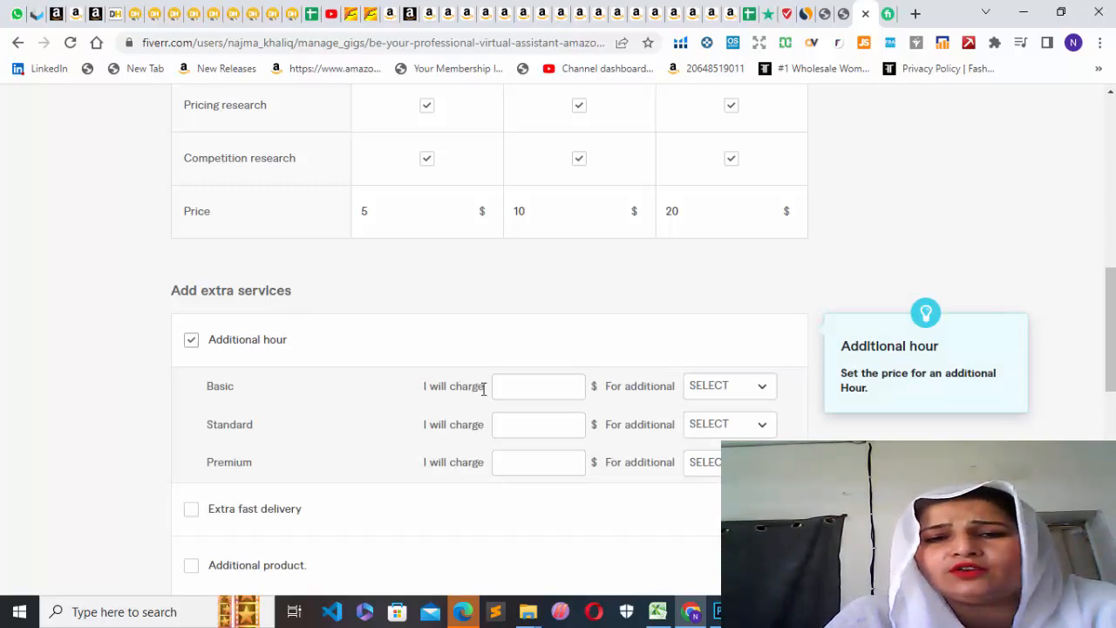
pyautogui.click(569, 383)
pyautogui.click(569, 382)
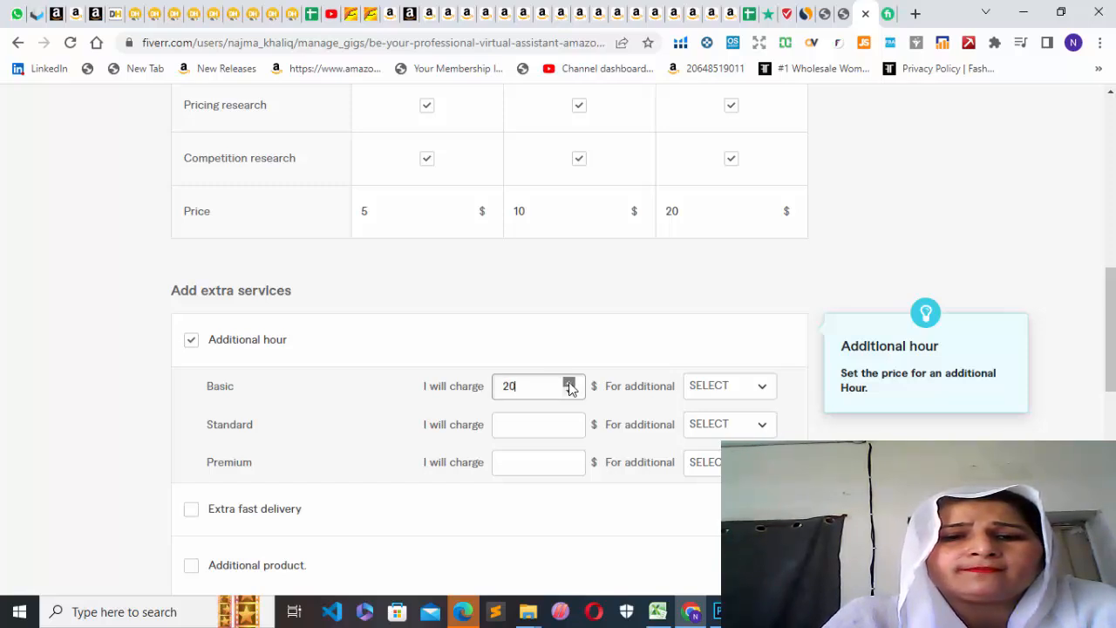
pyautogui.click(569, 383)
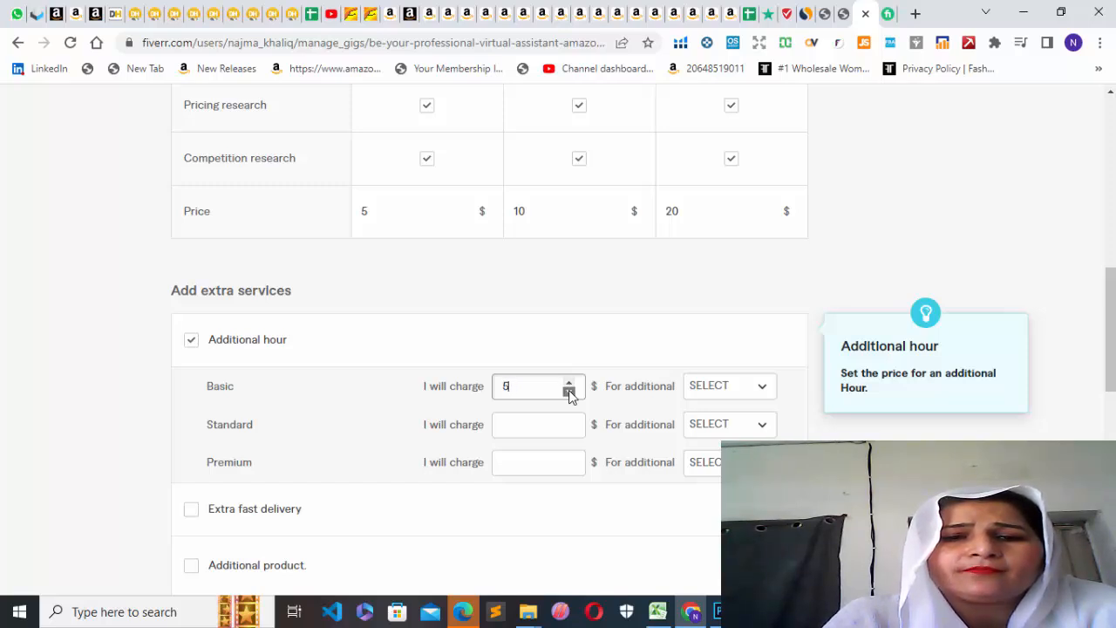
pyautogui.click(764, 394)
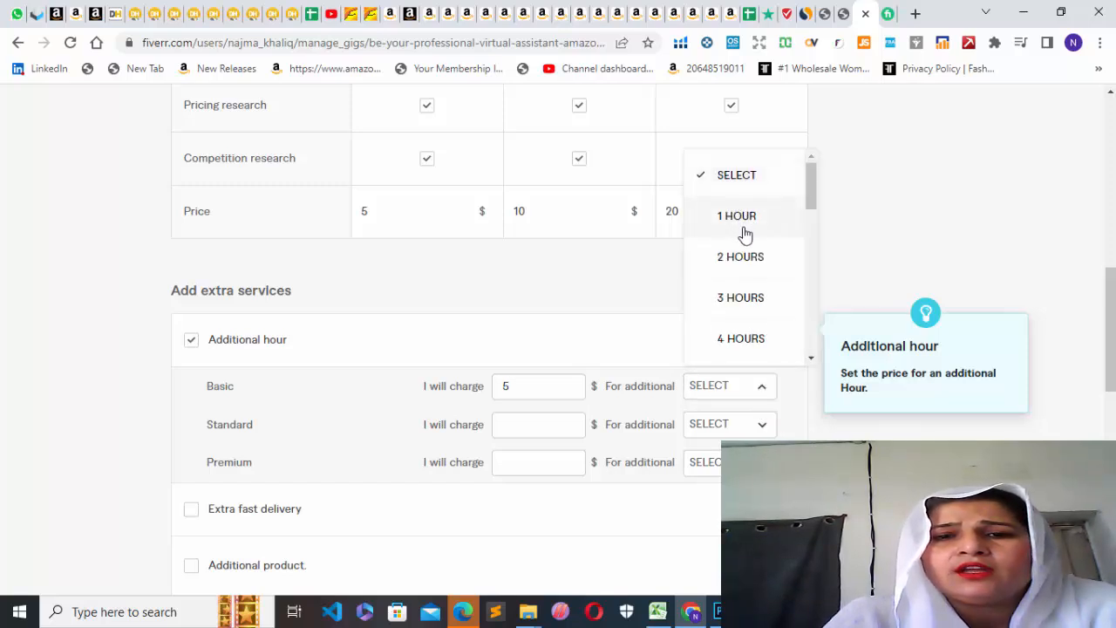
pyautogui.click(741, 258)
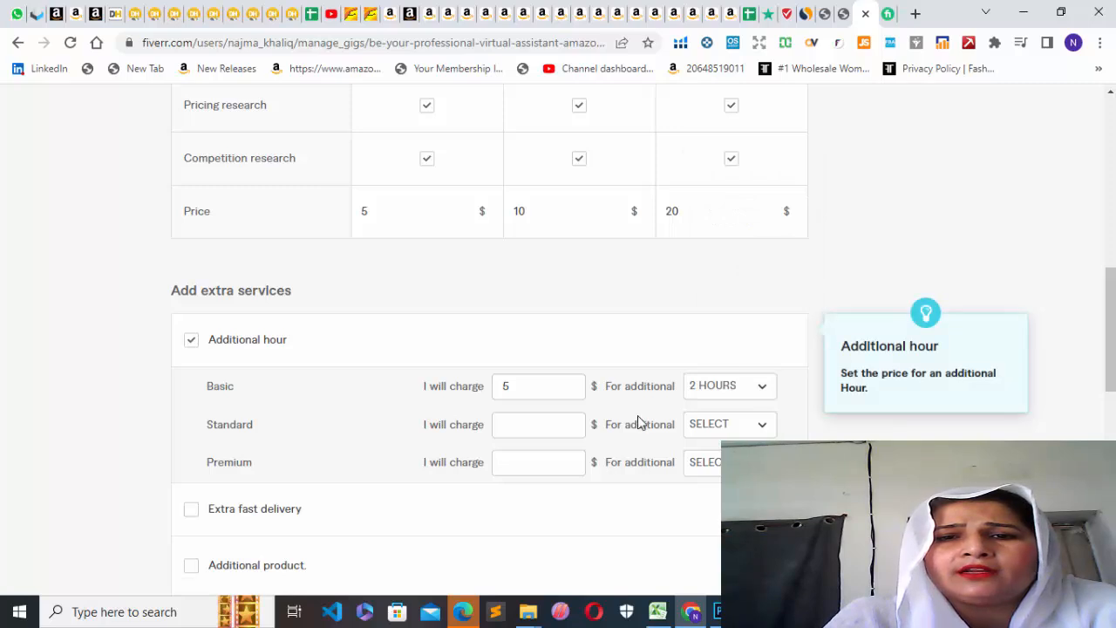
# Set the Standard package's Additional hour extra to $10 for an additional 2 hours.
pyautogui.click(570, 420)
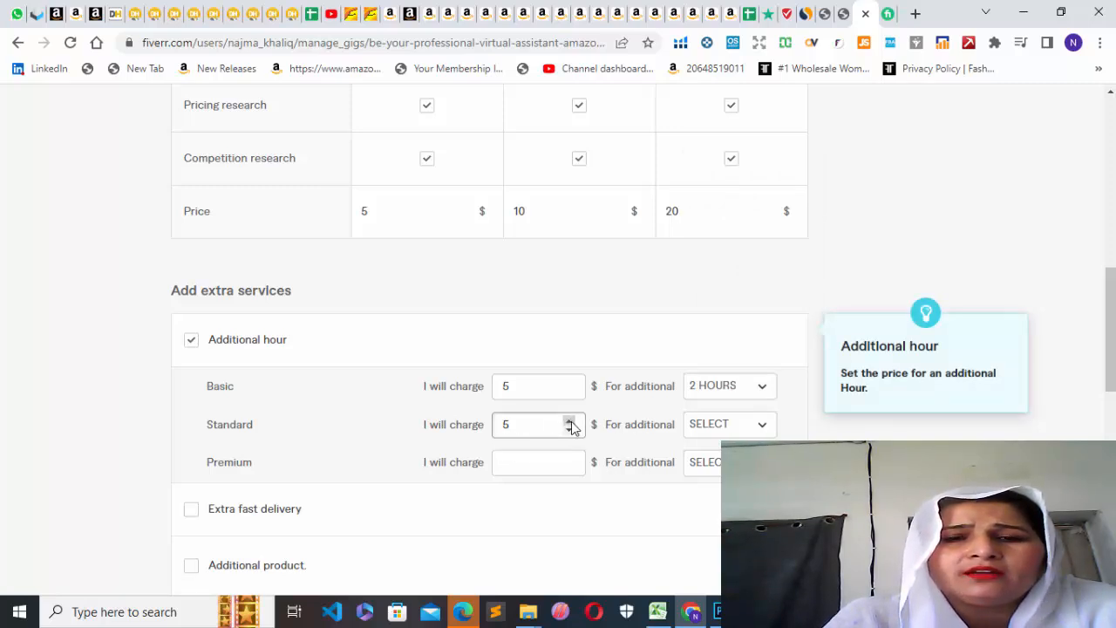
pyautogui.click(570, 421)
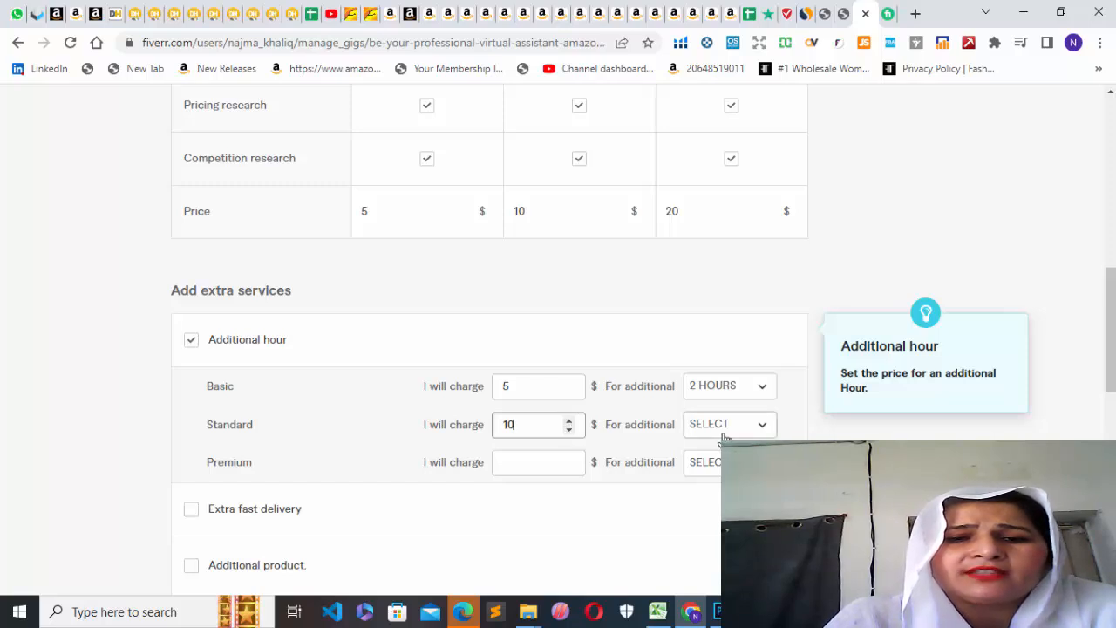
pyautogui.click(757, 427)
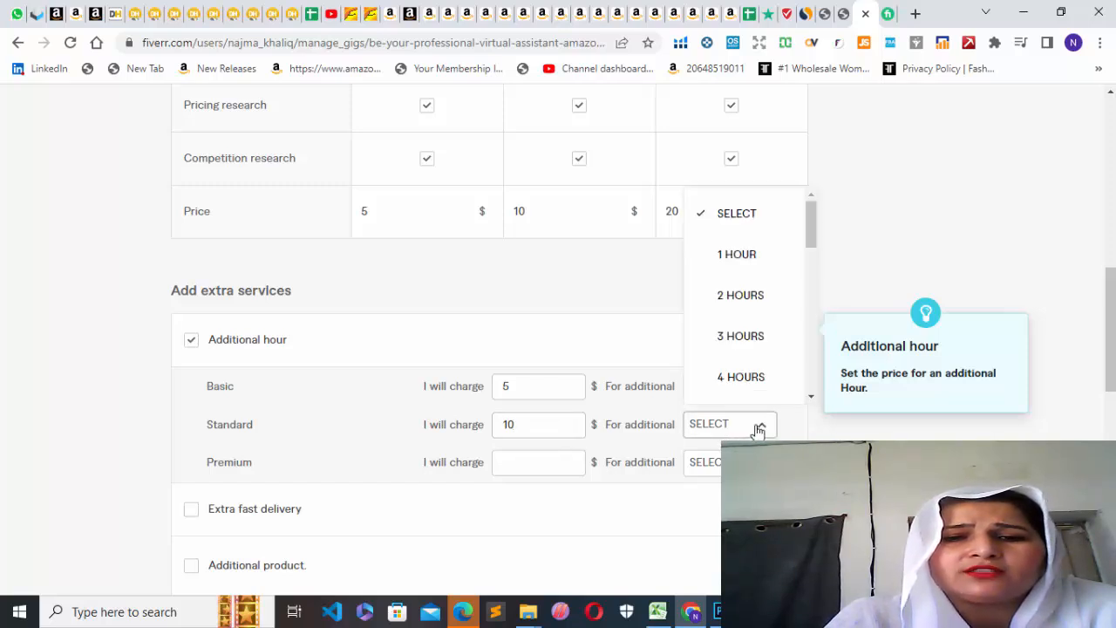
pyautogui.click(752, 307)
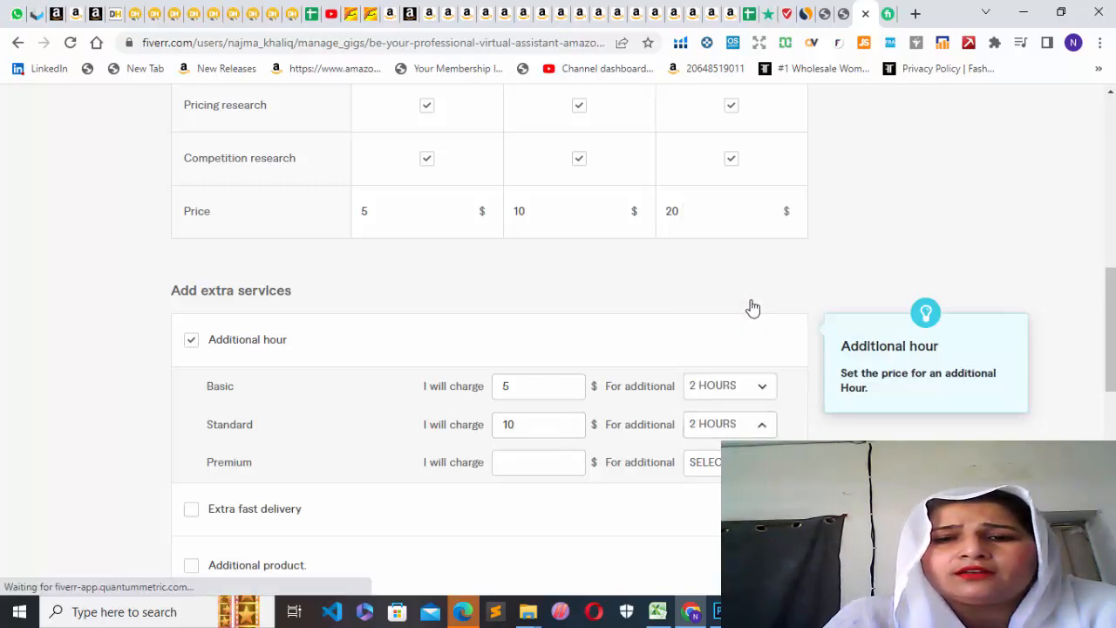
# Set the Premium package's Additional hour extra to $20 for an additional 2 hours.
pyautogui.click(571, 460)
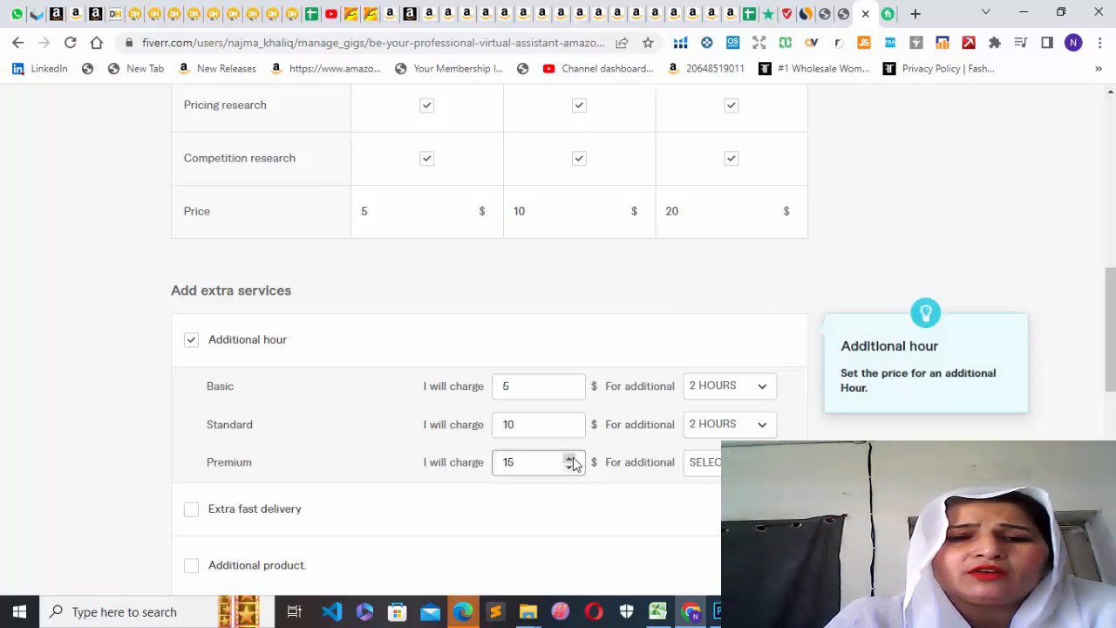
pyautogui.click(571, 459)
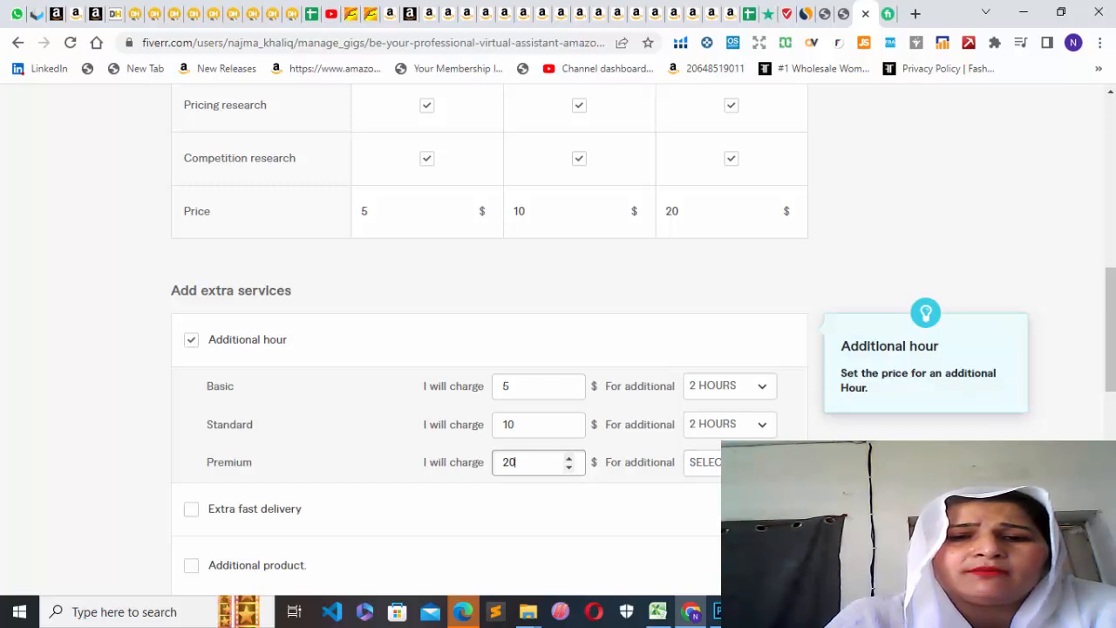
pyautogui.click(703, 462)
pyautogui.click(747, 333)
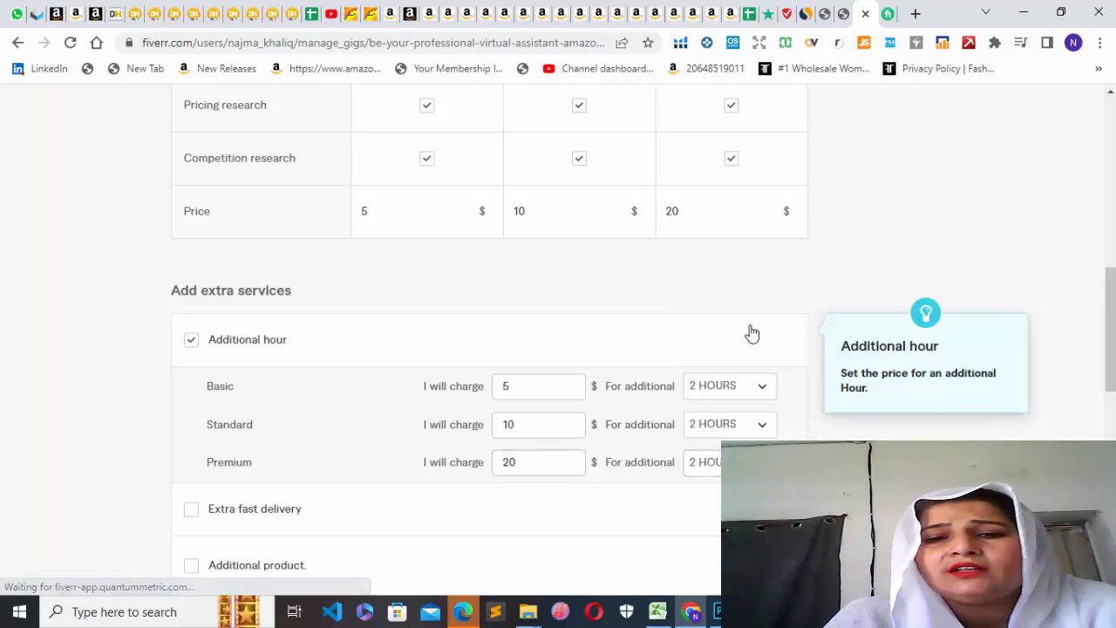
# Add the Extra fast delivery service with delivery in 1 day for Basic, 2 days for Standard and 3 days for Premium.
pyautogui.scroll(-3, 496, 219)
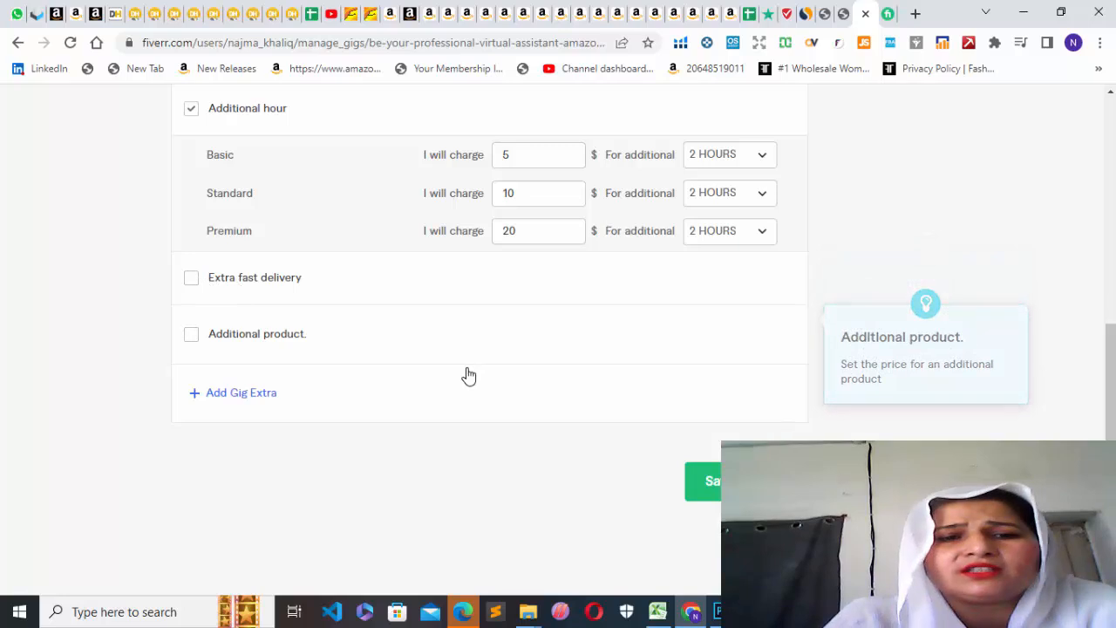
pyautogui.click(189, 286)
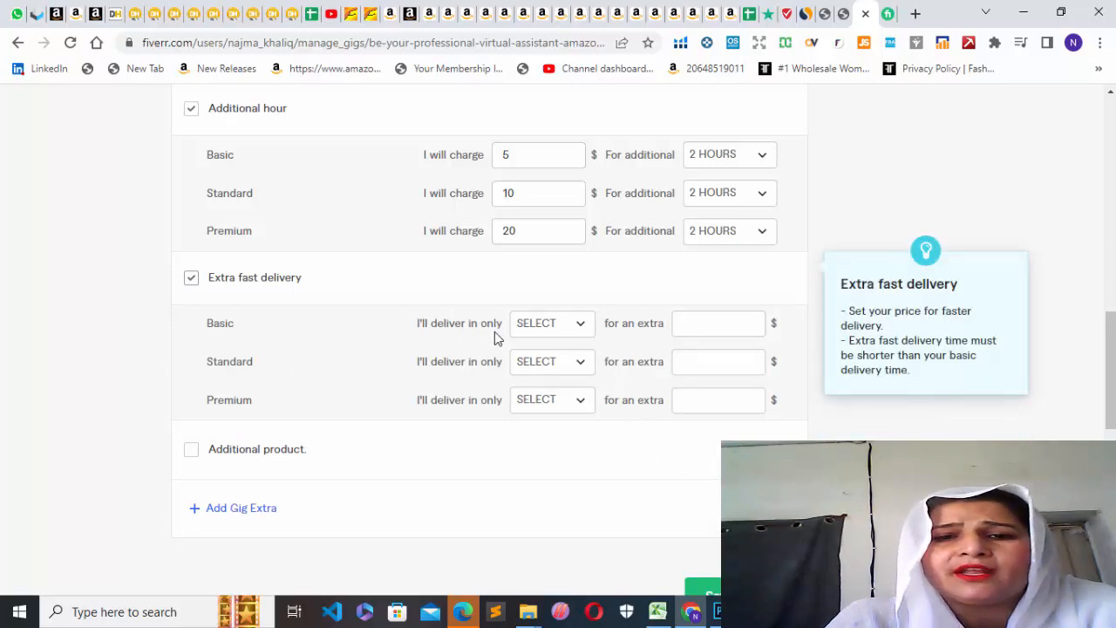
pyautogui.click(581, 324)
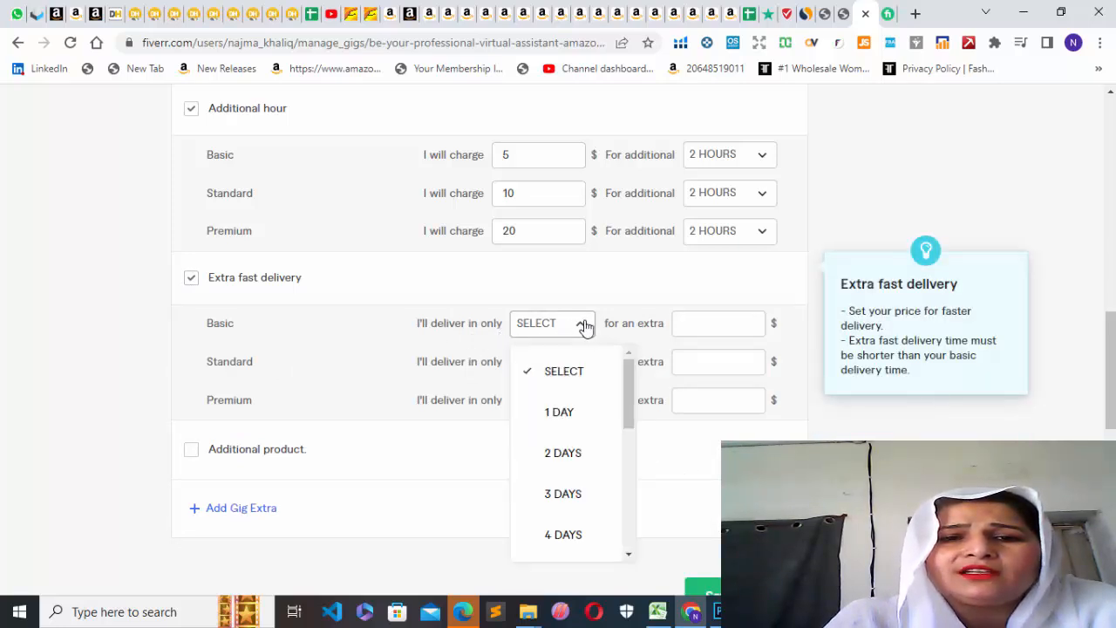
pyautogui.click(562, 415)
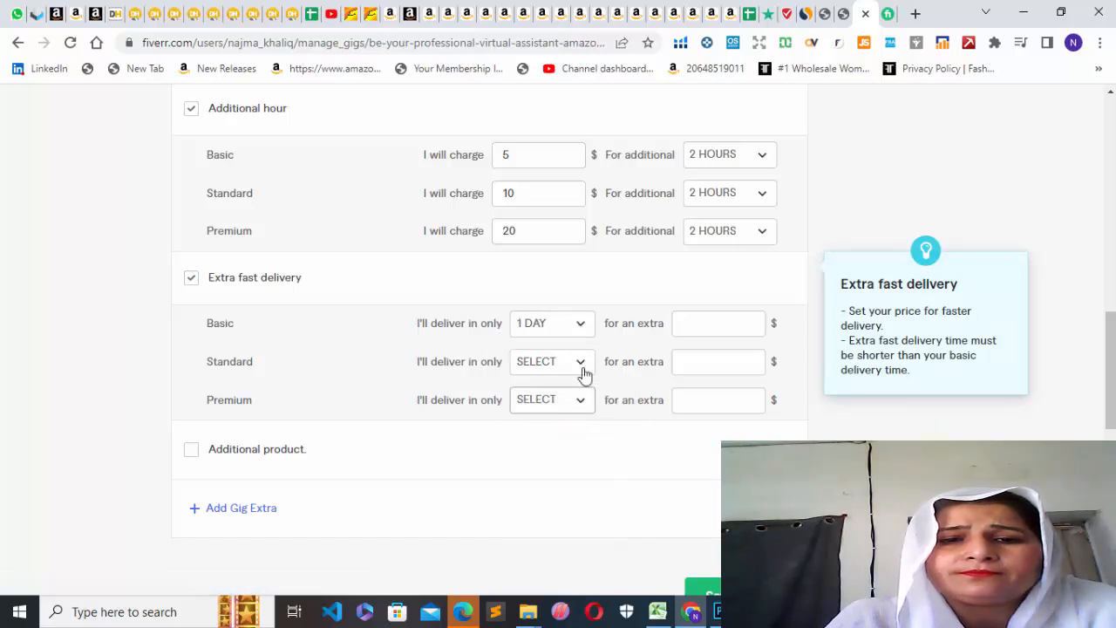
pyautogui.click(585, 365)
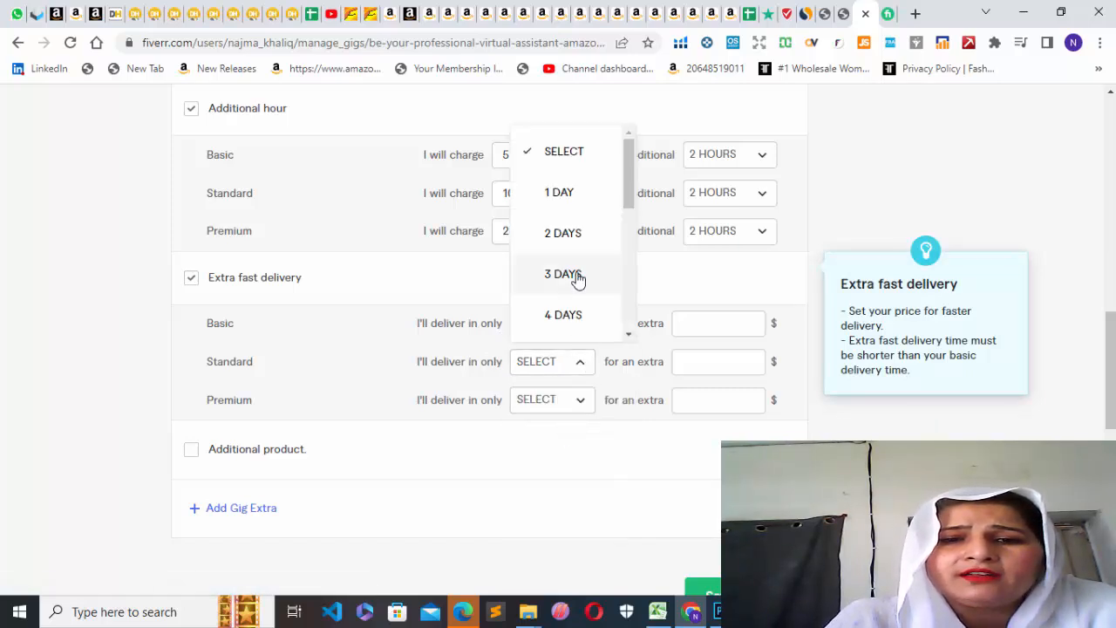
pyautogui.click(575, 232)
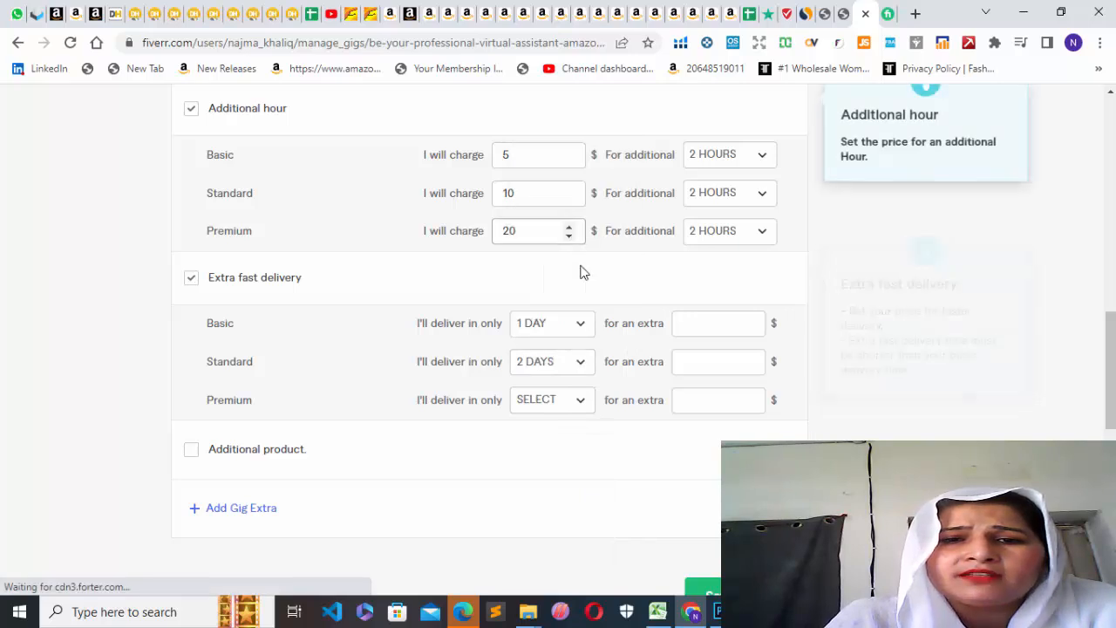
pyautogui.click(581, 405)
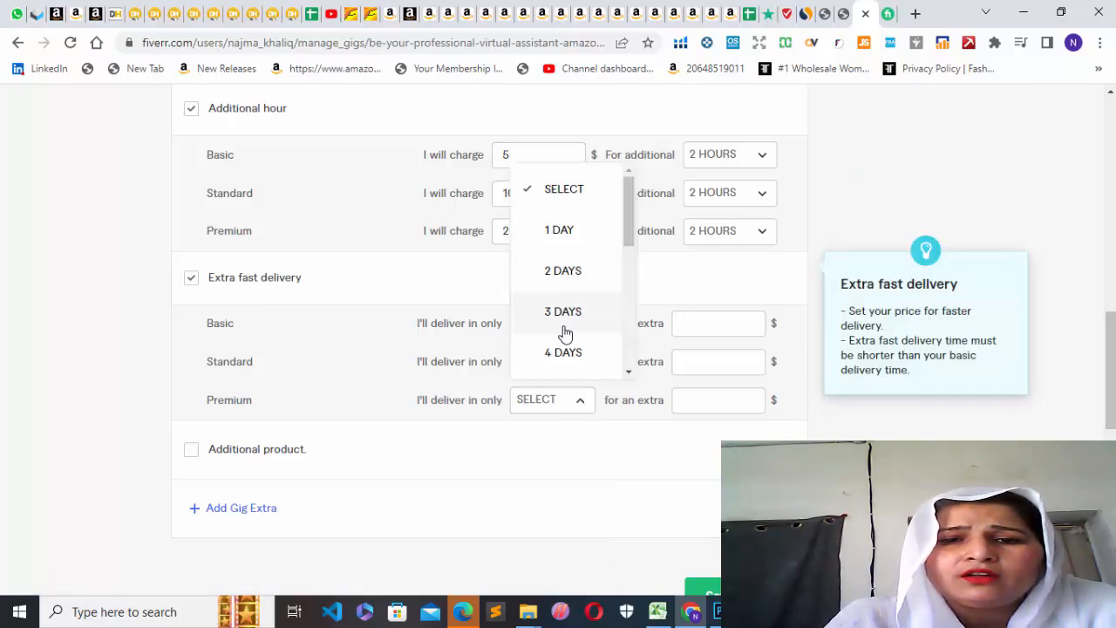
pyautogui.click(564, 314)
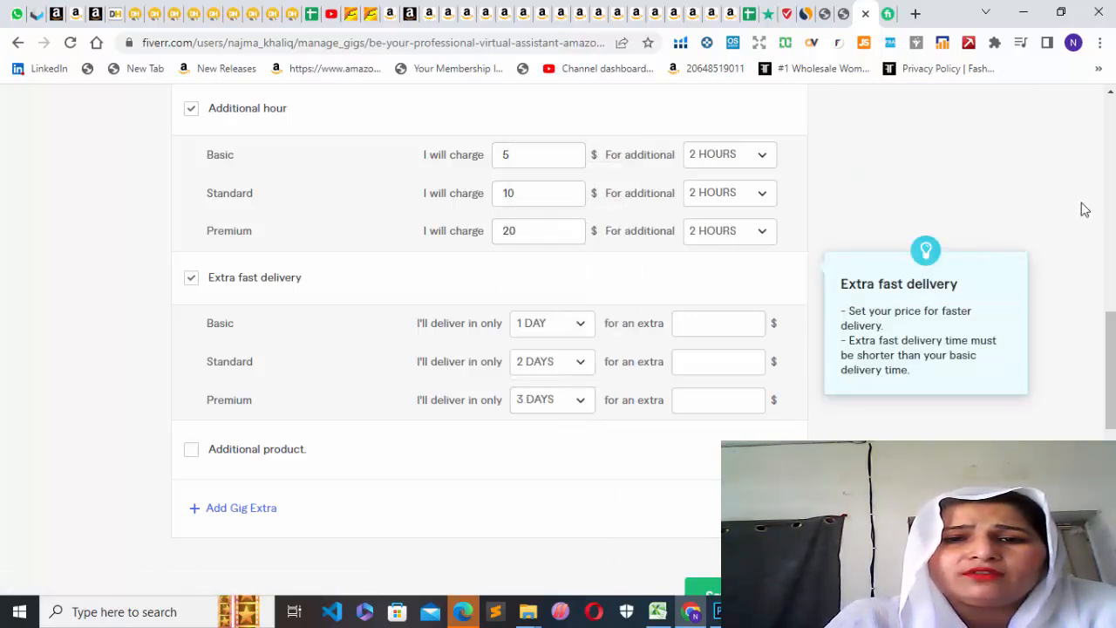
# Set the Extra fast delivery charges to $5 for Basic, $10 for Standard and $20 for Premium.
pyautogui.moveTo(1112, 327); pyautogui.dragTo(1109, 357)
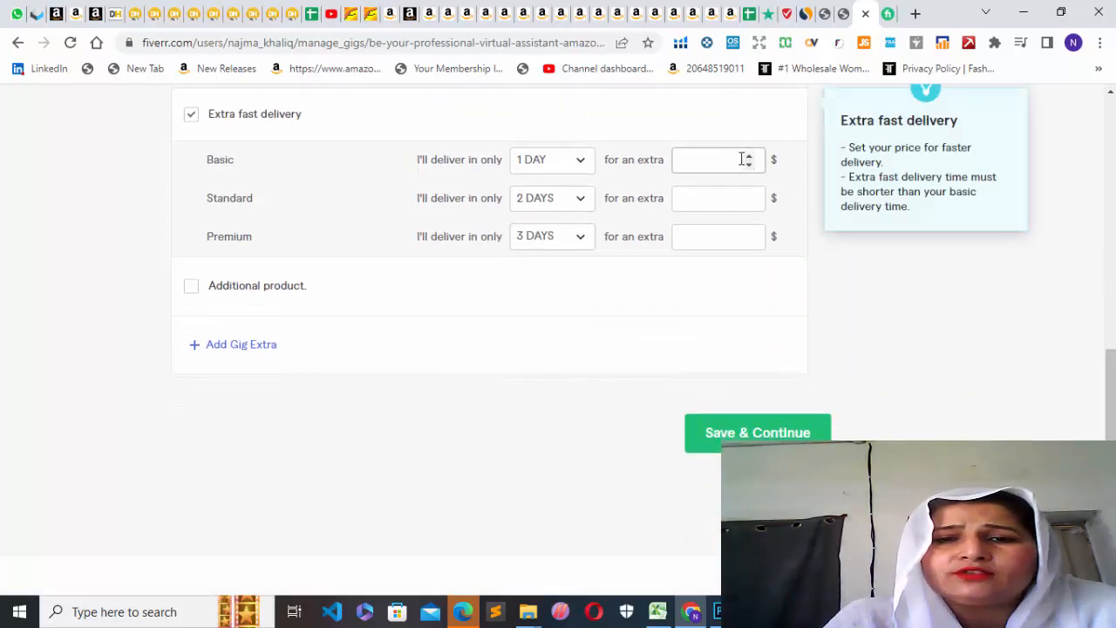
pyautogui.click(748, 157)
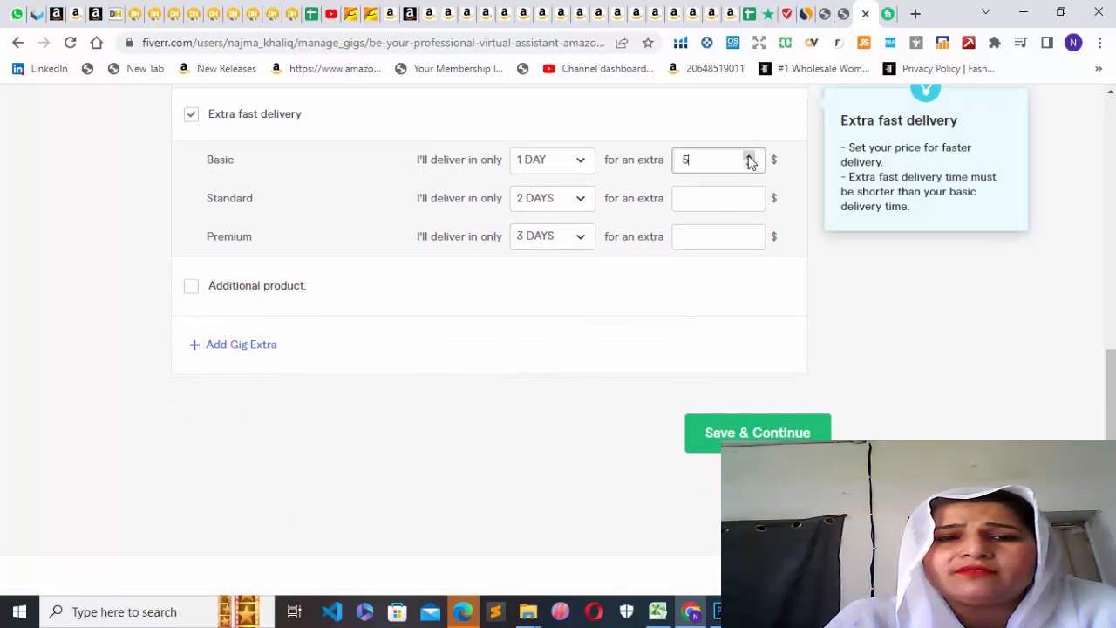
pyautogui.click(749, 193)
pyautogui.click(750, 193)
pyautogui.click(749, 233)
pyautogui.click(749, 233)
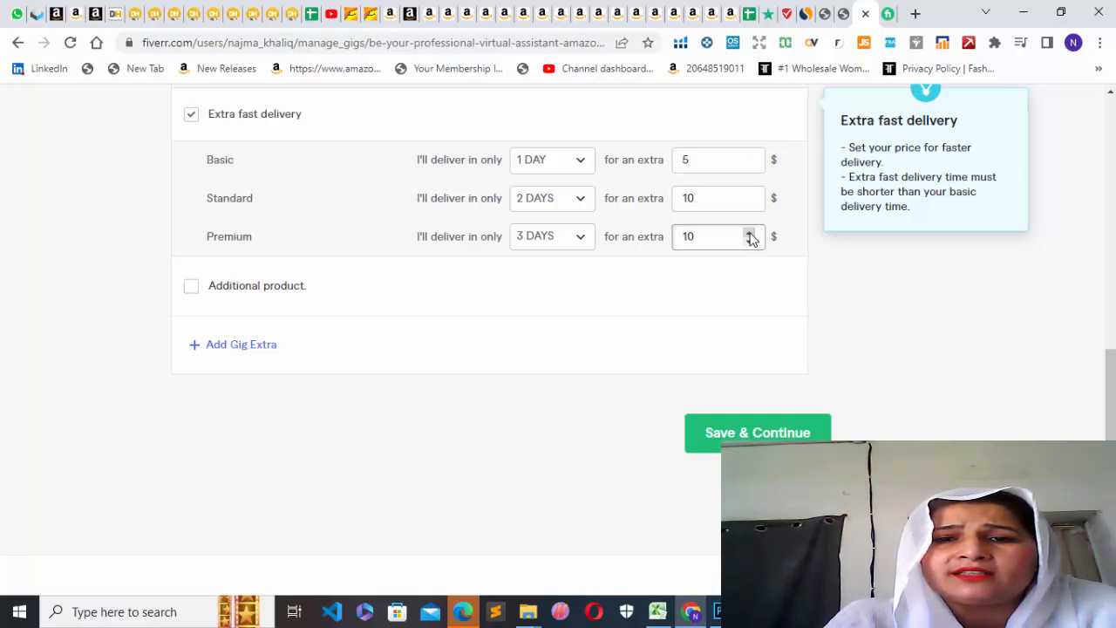
pyautogui.click(749, 233)
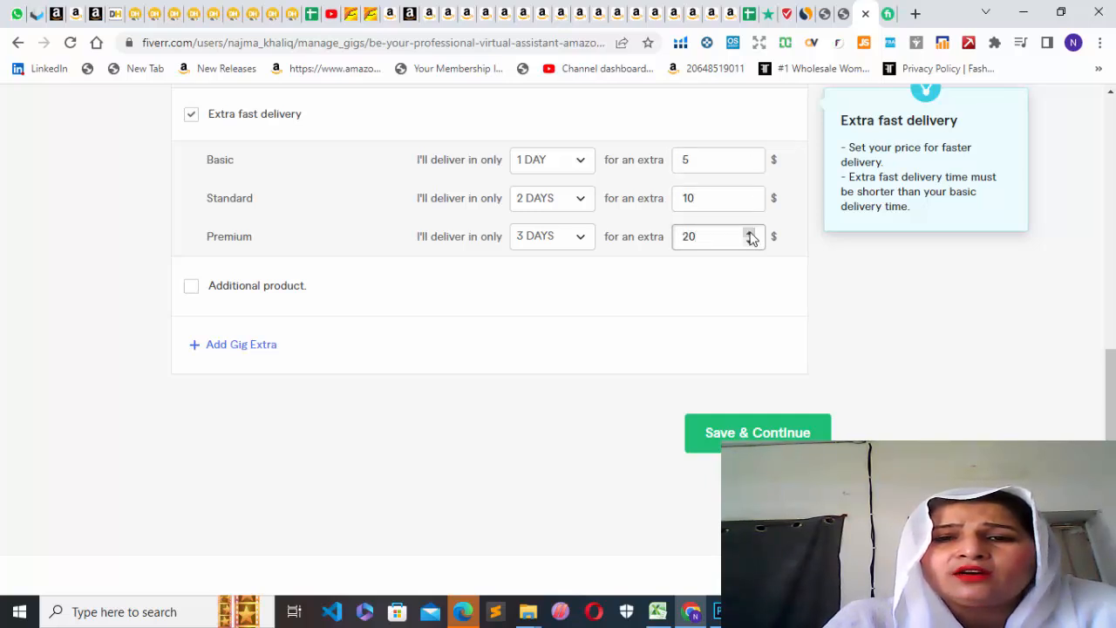
# Try to save the gig's pricing and extra services and continue to the following stage.
pyautogui.moveTo(1113, 375); pyautogui.dragTo(1113, 395)
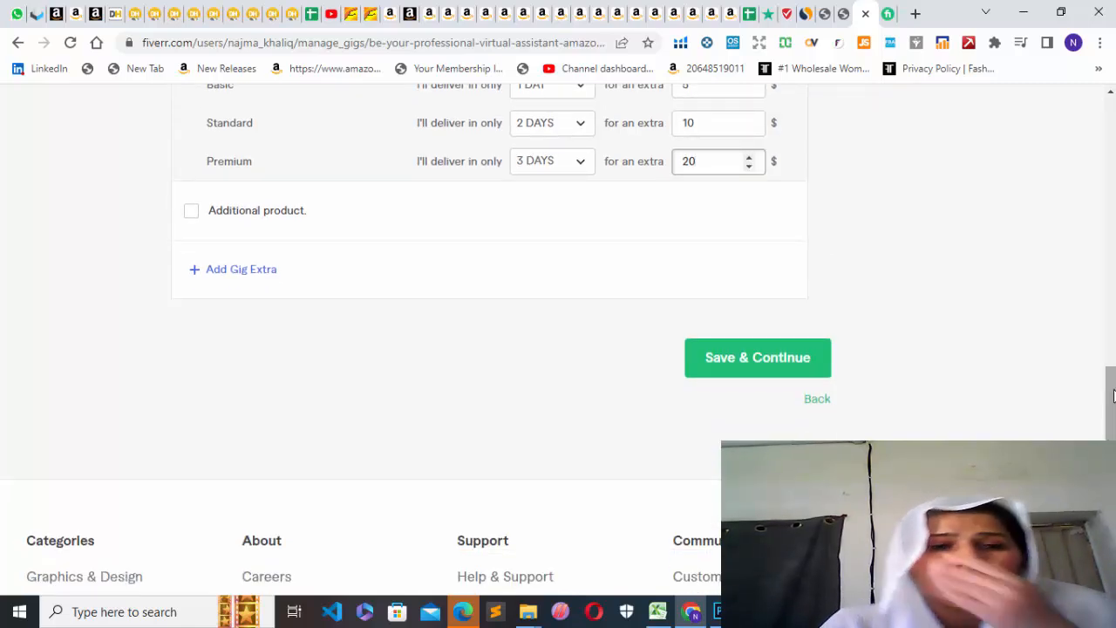
pyautogui.moveTo(284, 233)
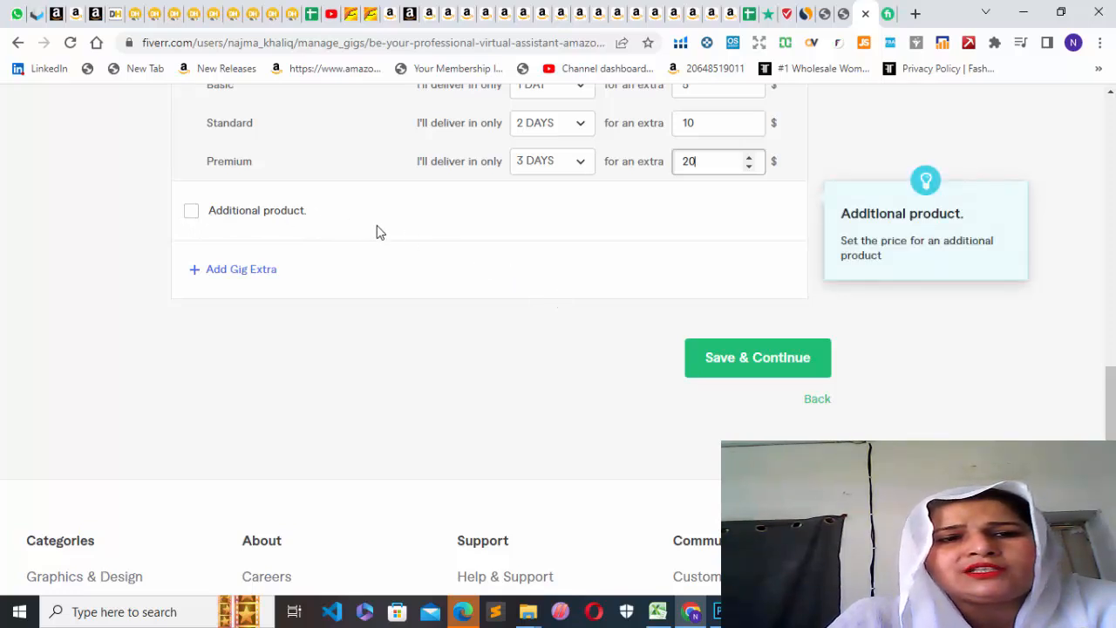
pyautogui.click(747, 364)
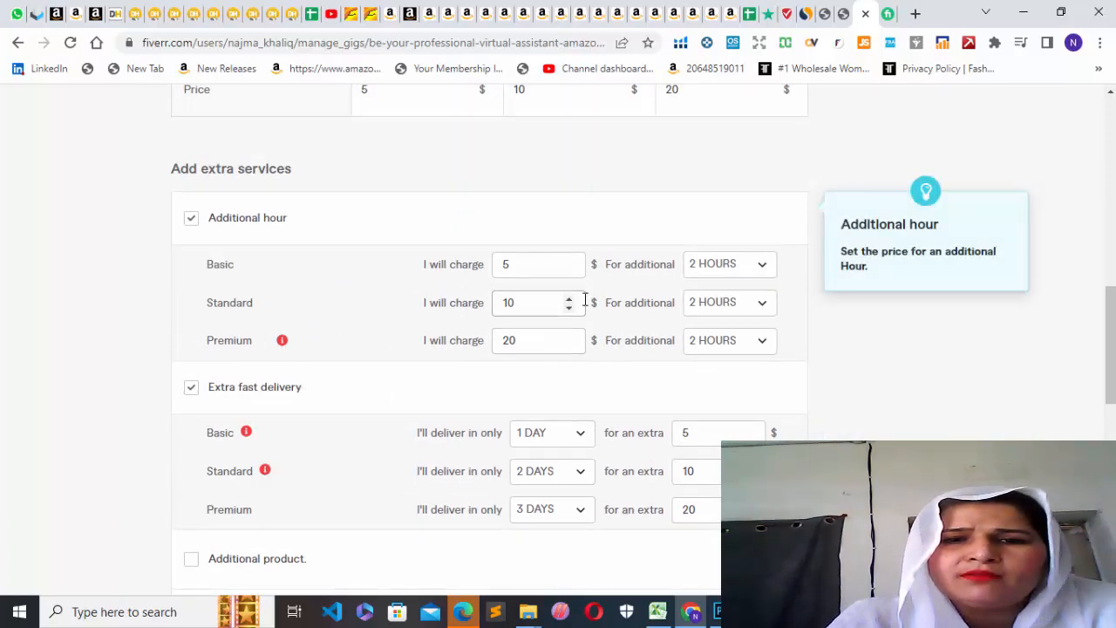
# Set the Additional hour charges to $10 for Basic, $5 for Standard and $5 for Premium.
pyautogui.click(569, 272)
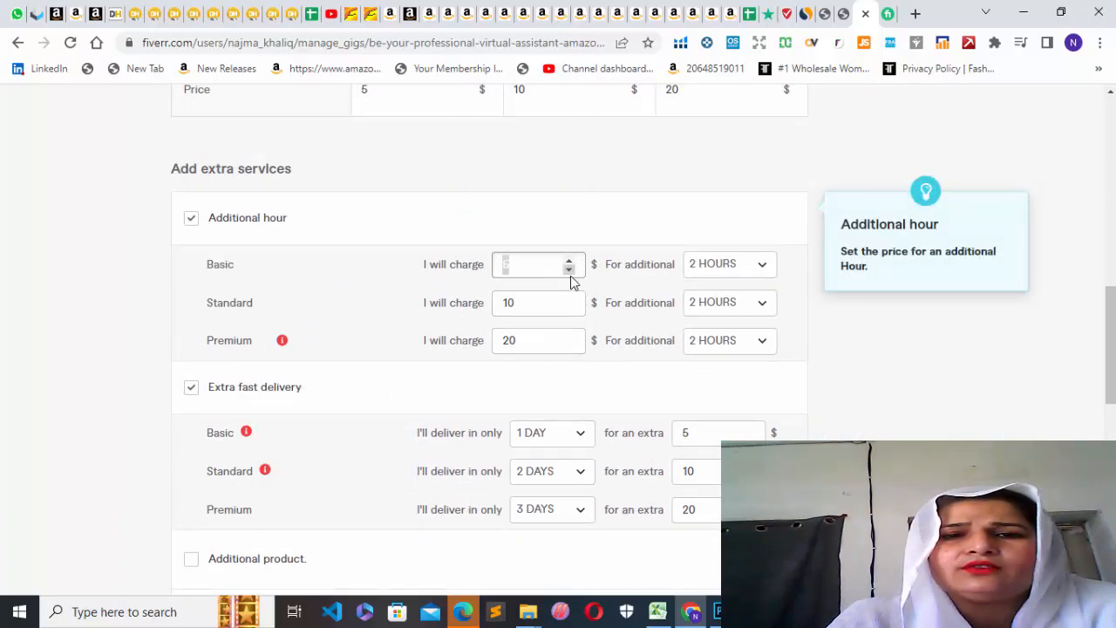
pyautogui.click(568, 302)
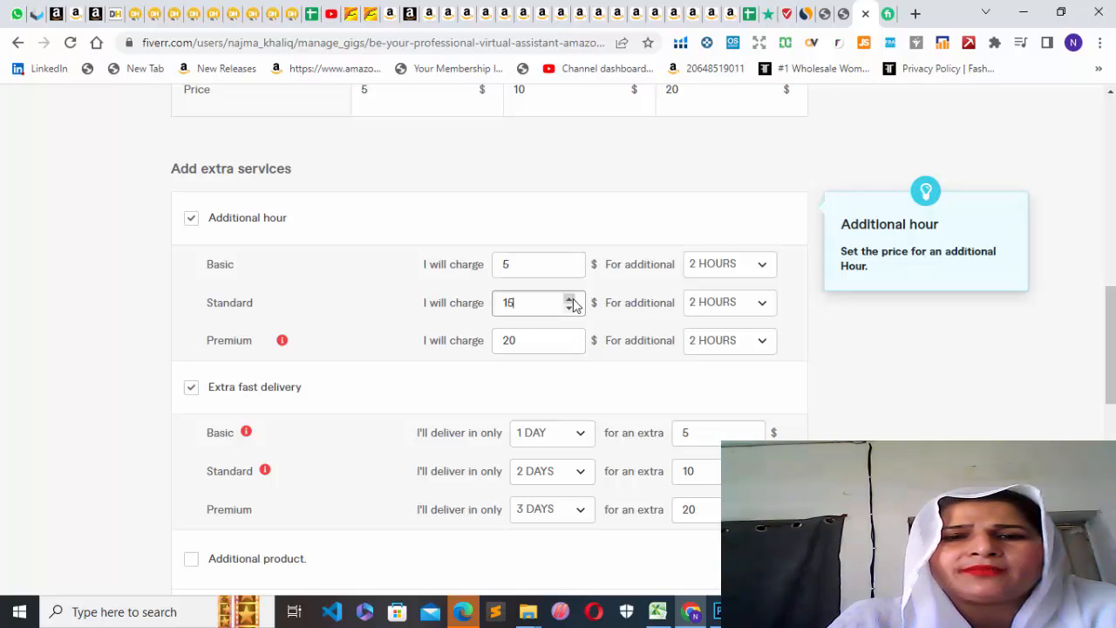
pyautogui.click(569, 308)
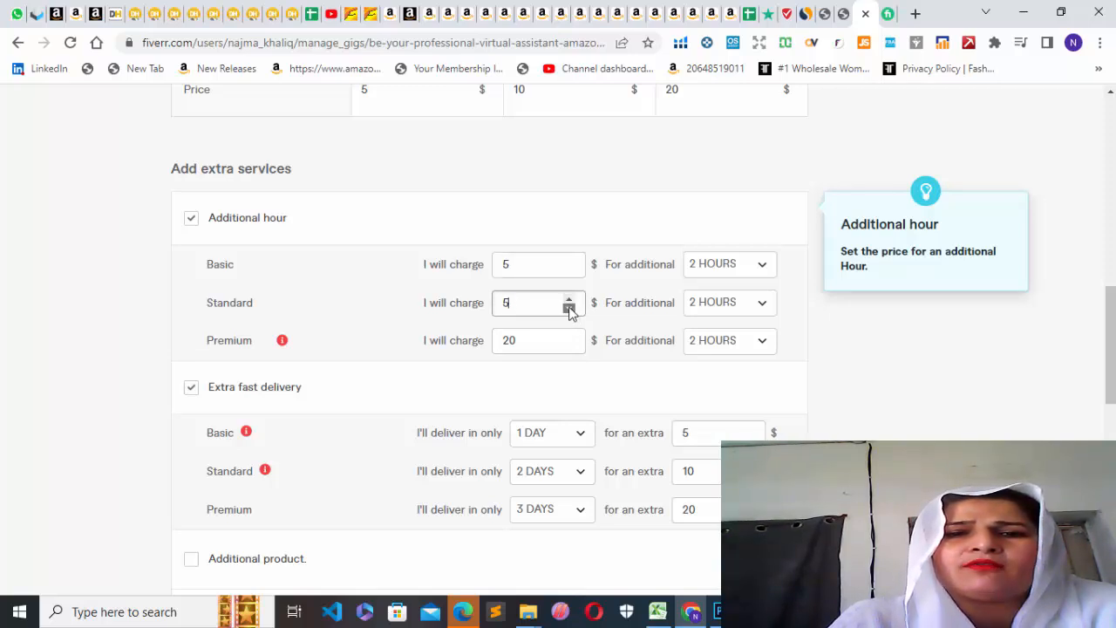
pyautogui.click(569, 259)
pyautogui.click(569, 345)
pyautogui.click(569, 345)
pyautogui.click(755, 346)
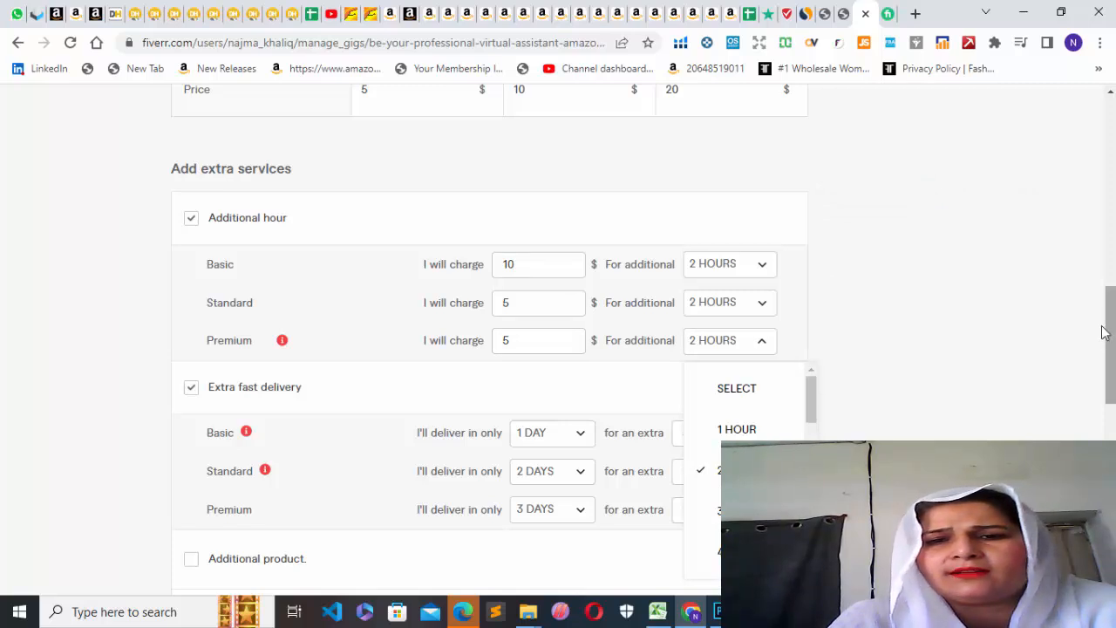
# Remove the Additional hour extra service from the gig.
pyautogui.click(191, 220)
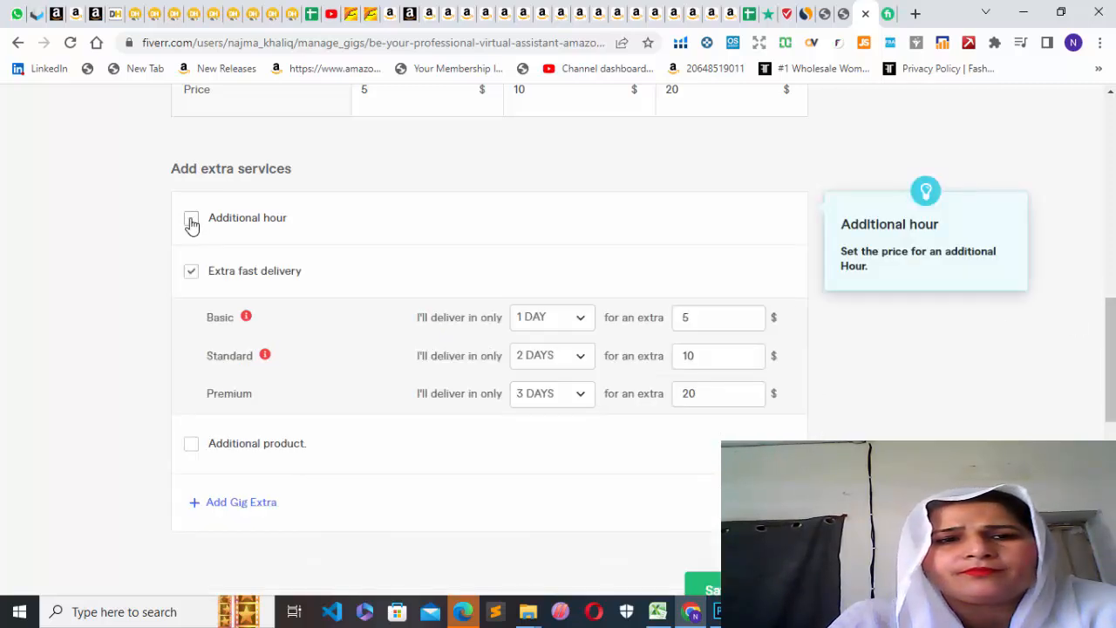
pyautogui.doubleClick(192, 277)
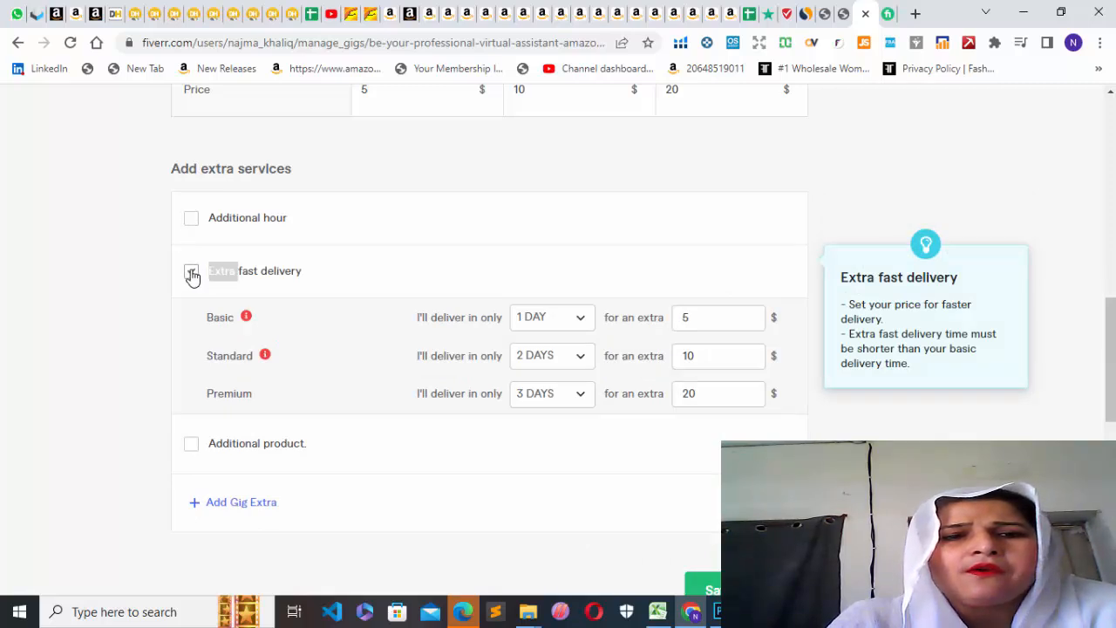
# Reset the Extra fast delivery times of the Basic, Standard and Premium packages to SELECT.
pyautogui.click(579, 321)
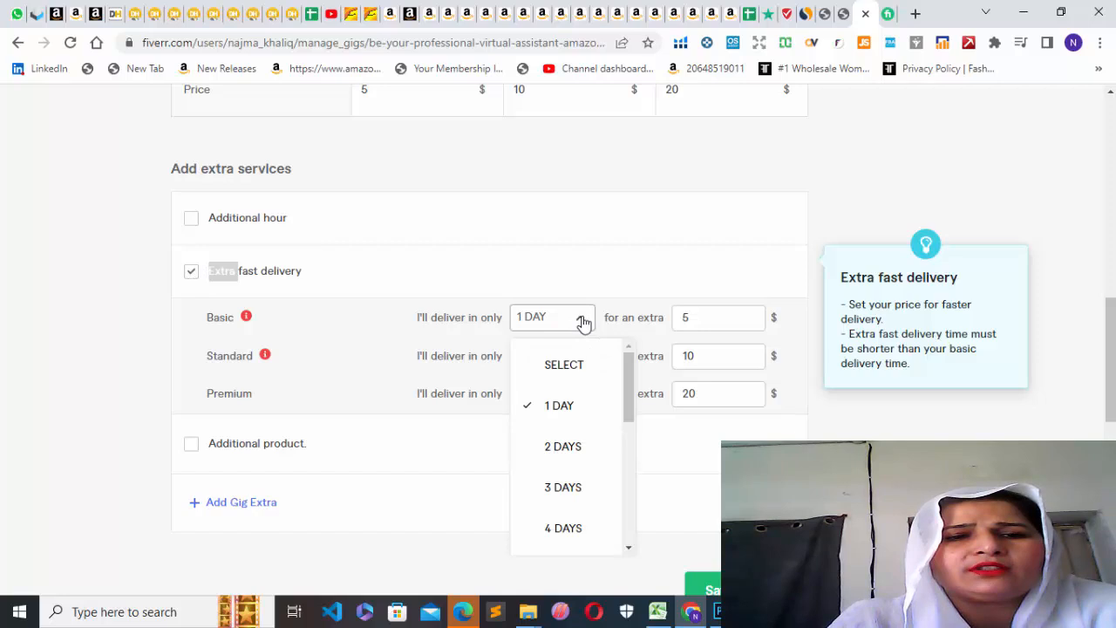
pyautogui.click(572, 366)
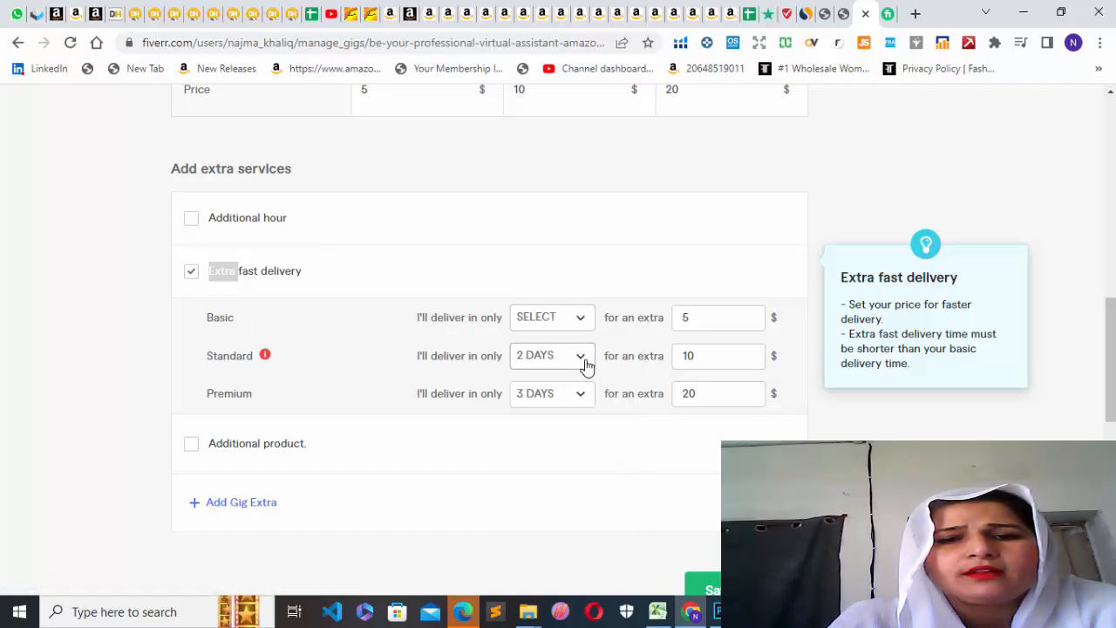
pyautogui.click(584, 362)
pyautogui.click(571, 401)
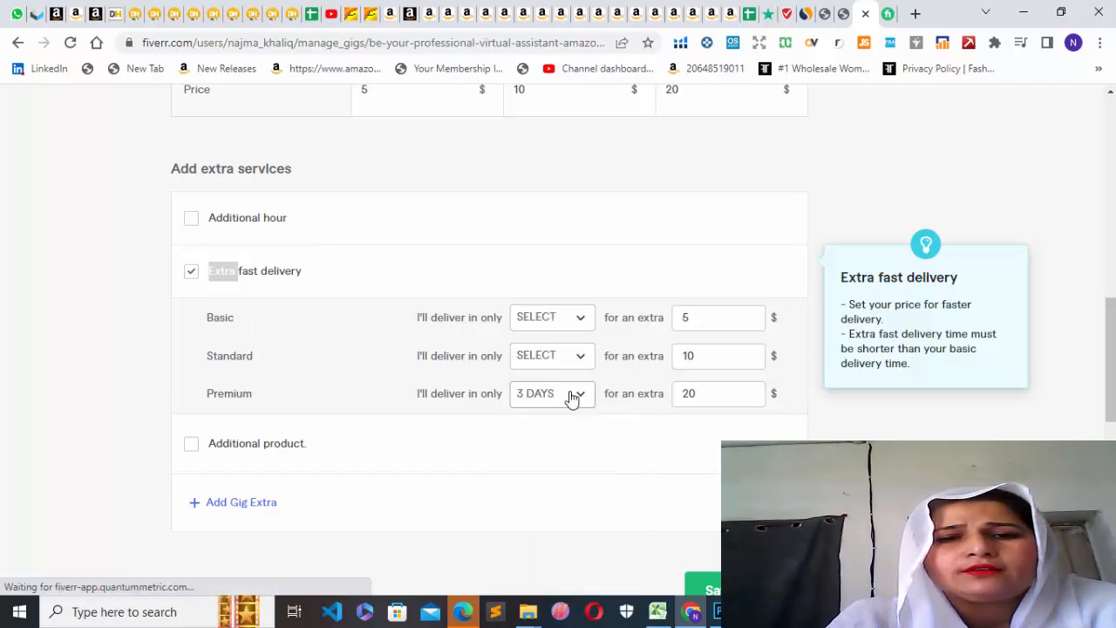
pyautogui.click(580, 397)
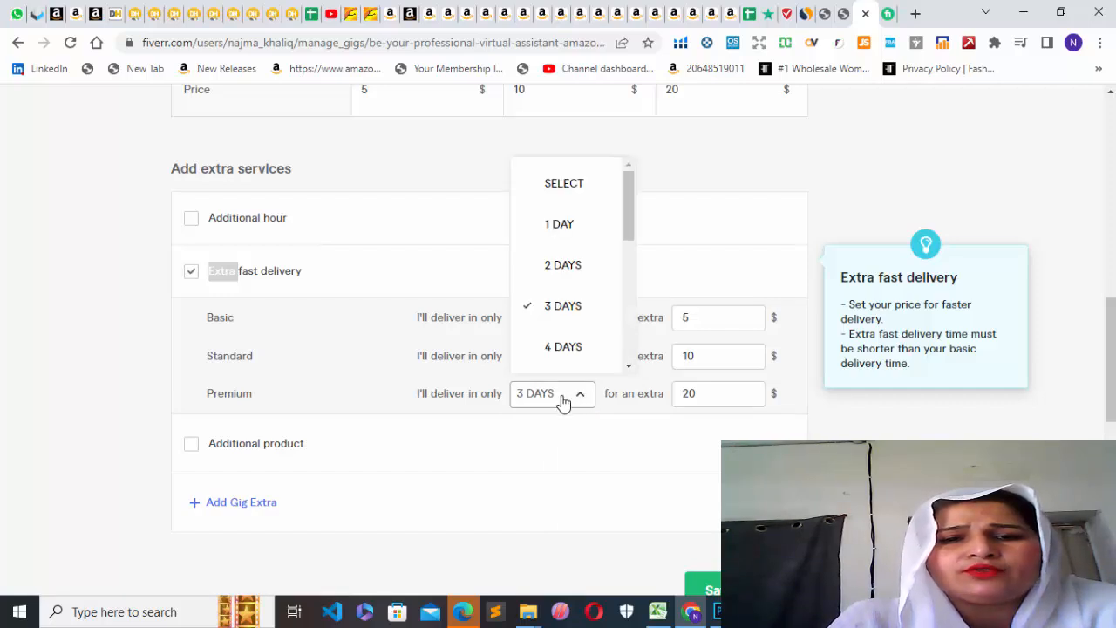
pyautogui.click(575, 456)
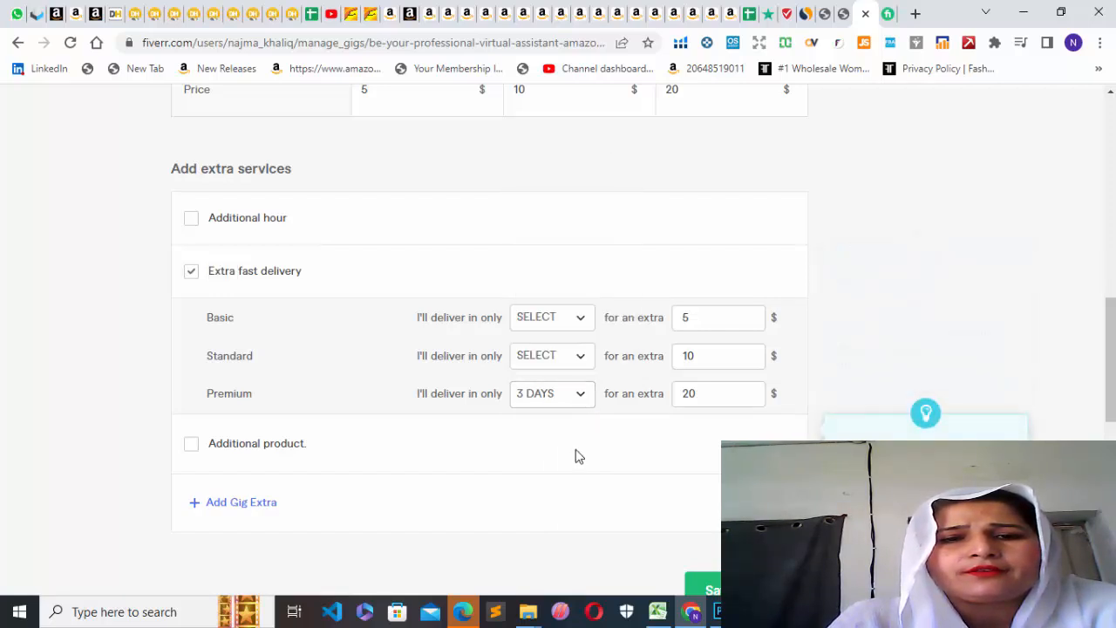
pyautogui.click(584, 397)
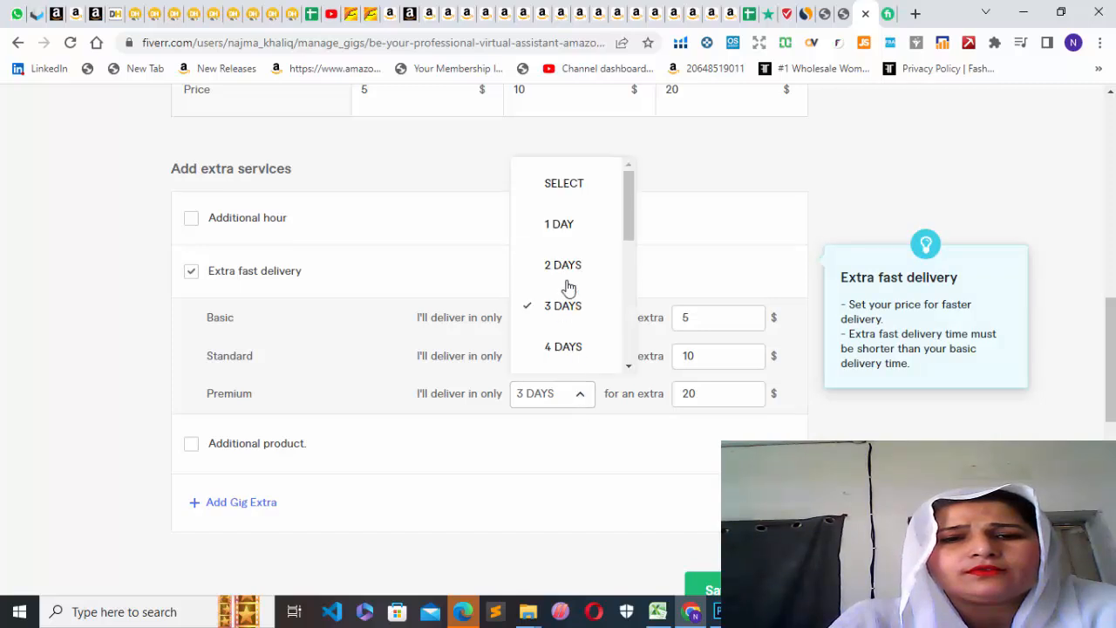
pyautogui.click(569, 188)
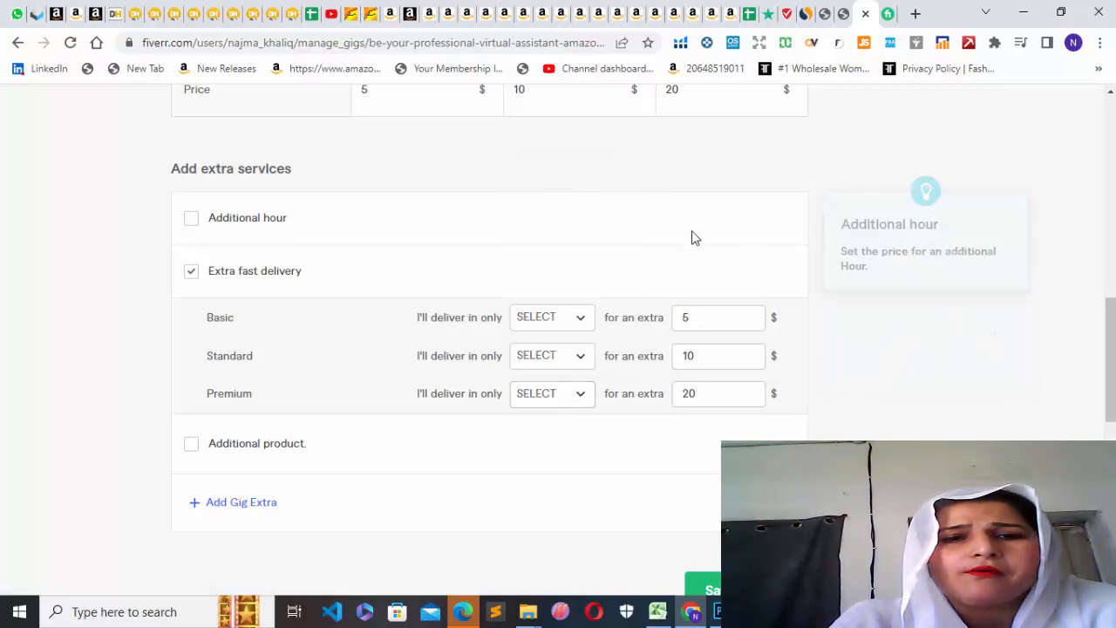
# Remove the Extra fast delivery service and save the pricing to continue to Description & FAQ.
pyautogui.click(192, 273)
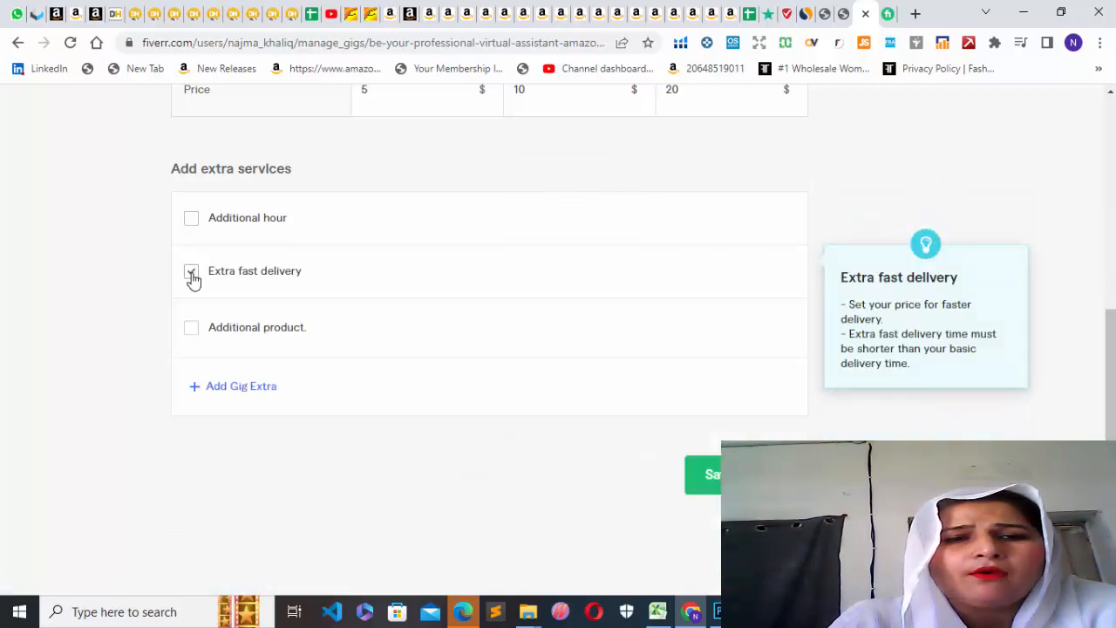
pyautogui.click(746, 475)
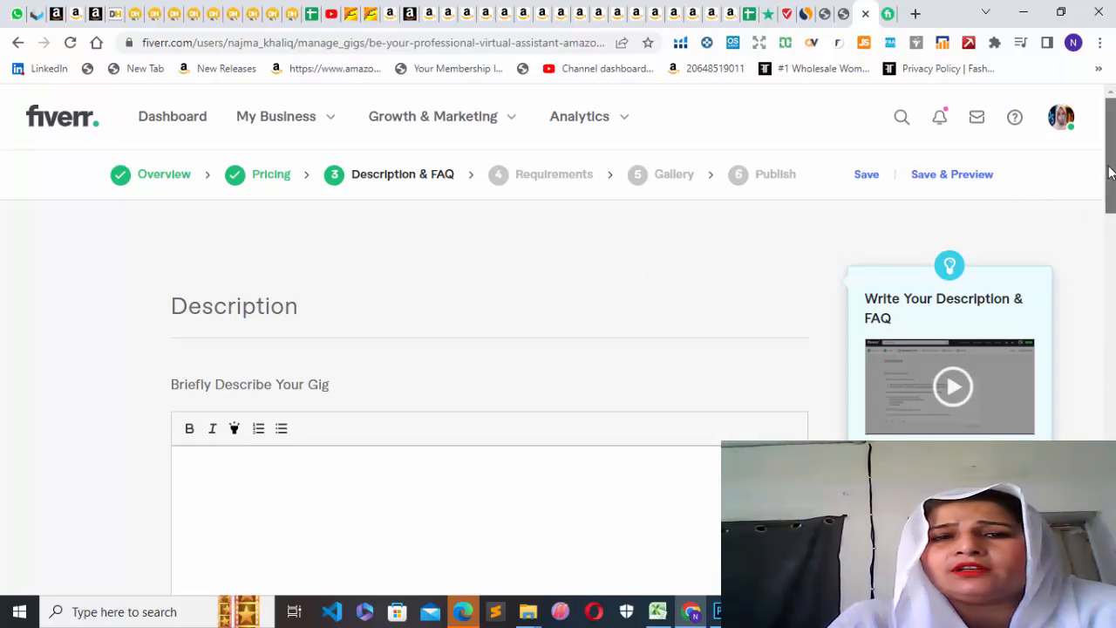
# Begin the gig description with the text "iam product hunting".
pyautogui.moveTo(1110, 169); pyautogui.dragTo(1100, 249)
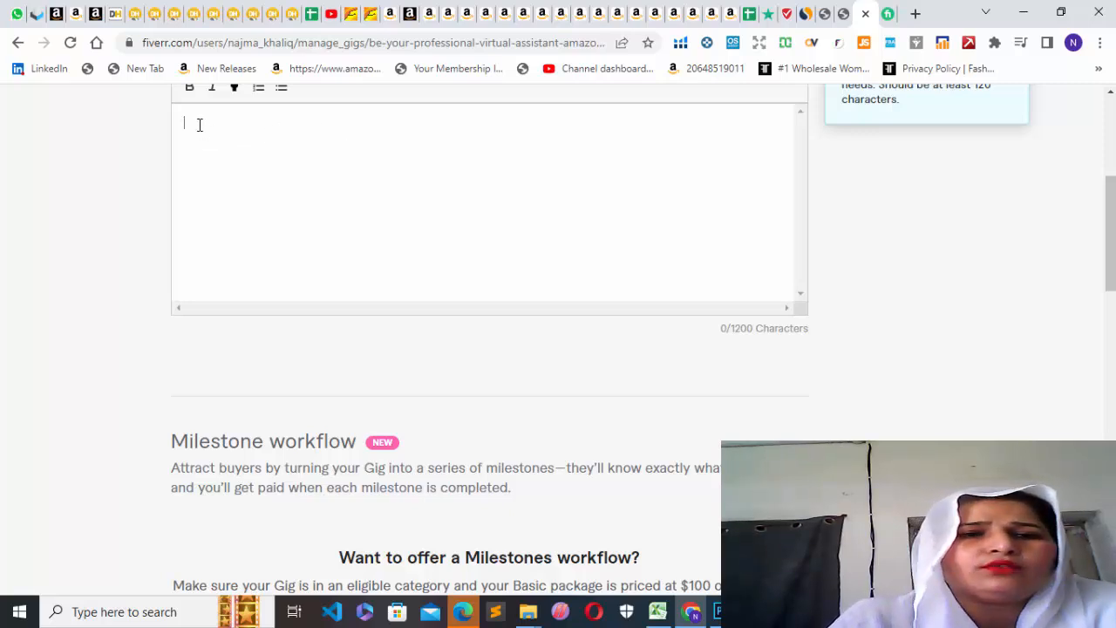
pyautogui.write('i')
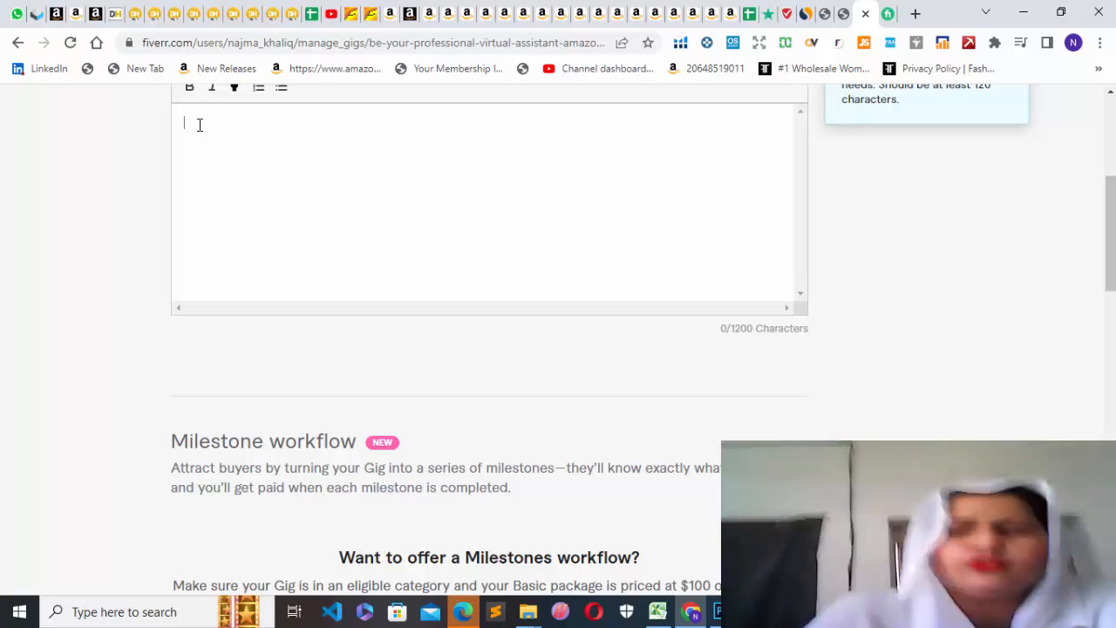
pyautogui.write('am pr')
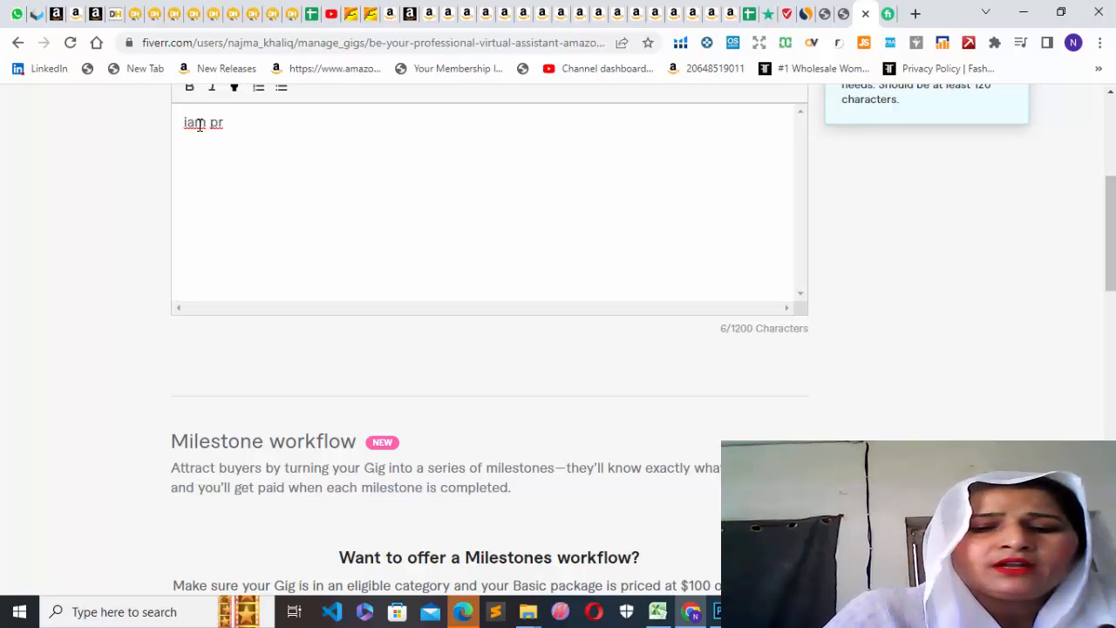
pyautogui.write('oduct')
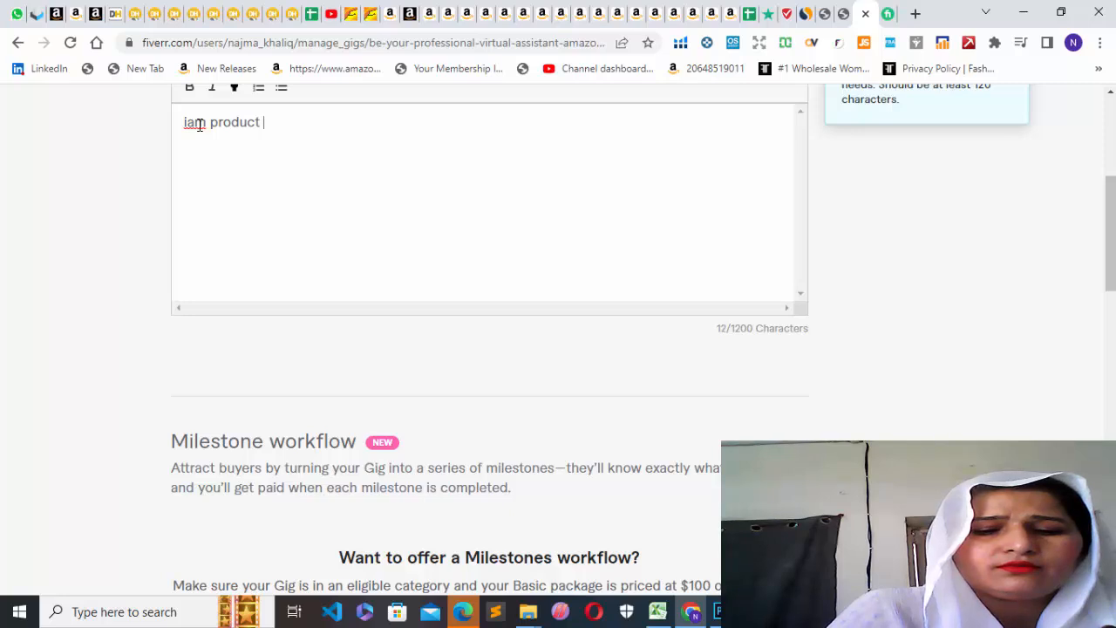
pyautogui.write(' hun')
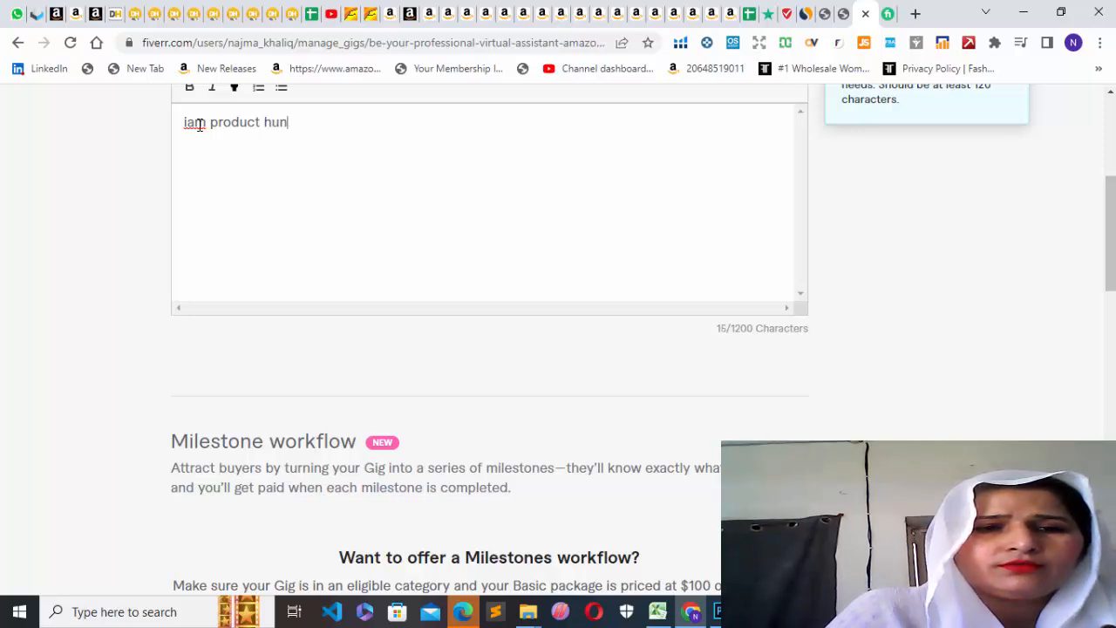
pyautogui.write('ti')
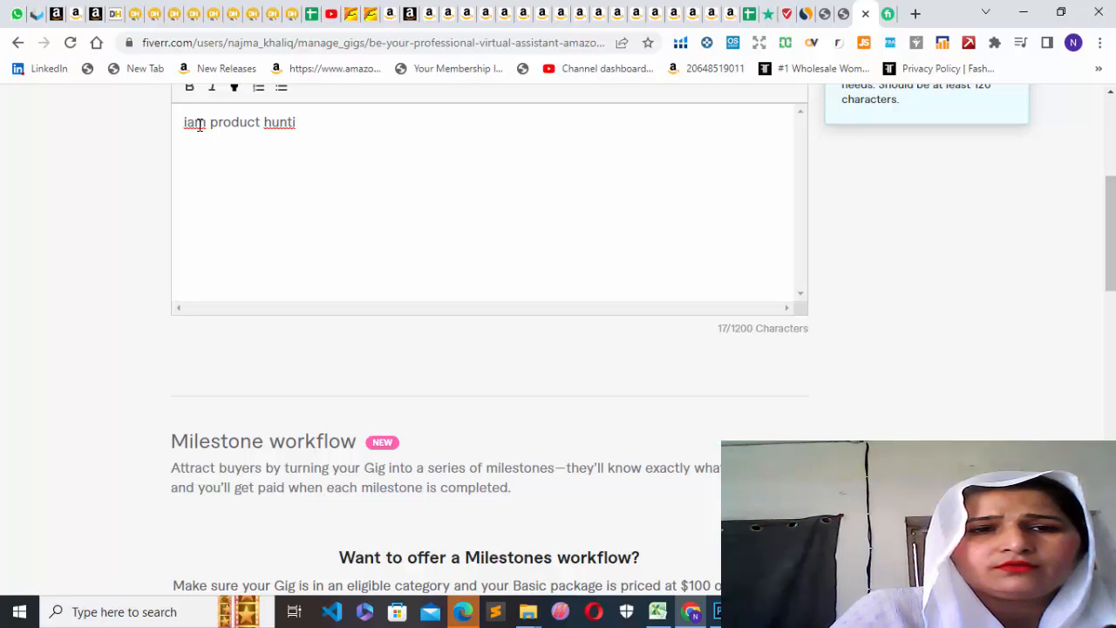
pyautogui.write('ng')
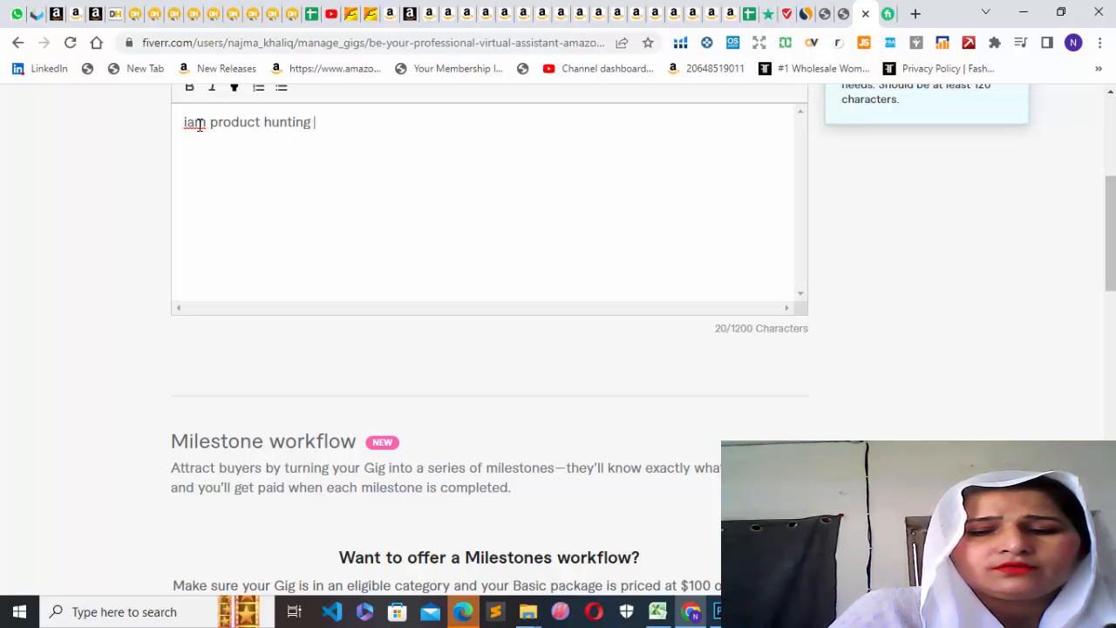
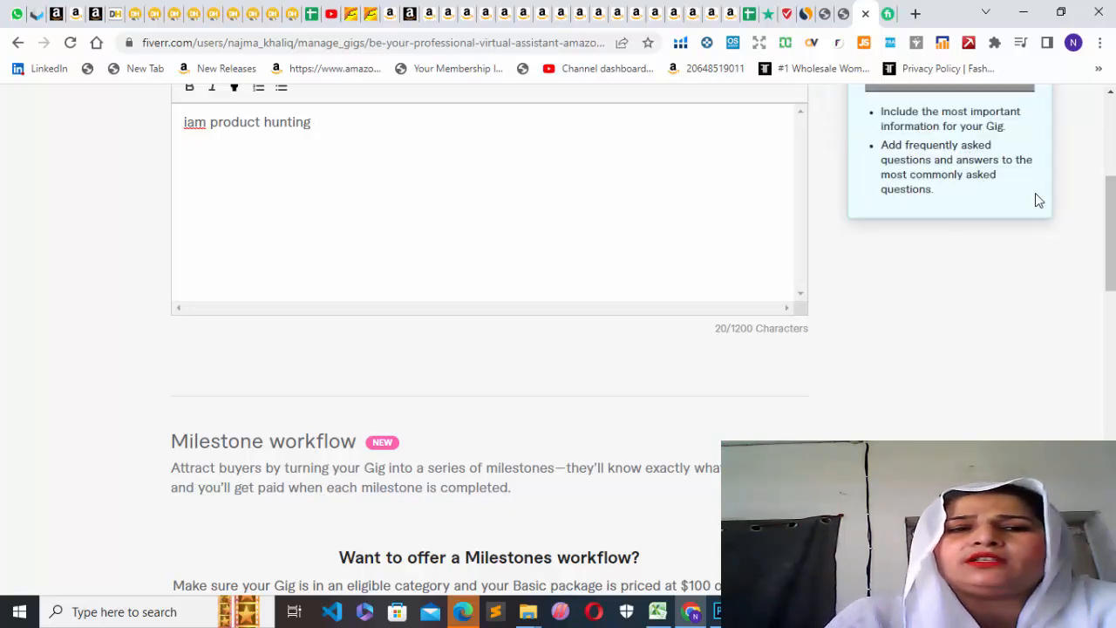
# Start a new FAQ for the gig and enter "first day at school" as its question.
pyautogui.moveTo(1107, 229); pyautogui.dragTo(1109, 277)
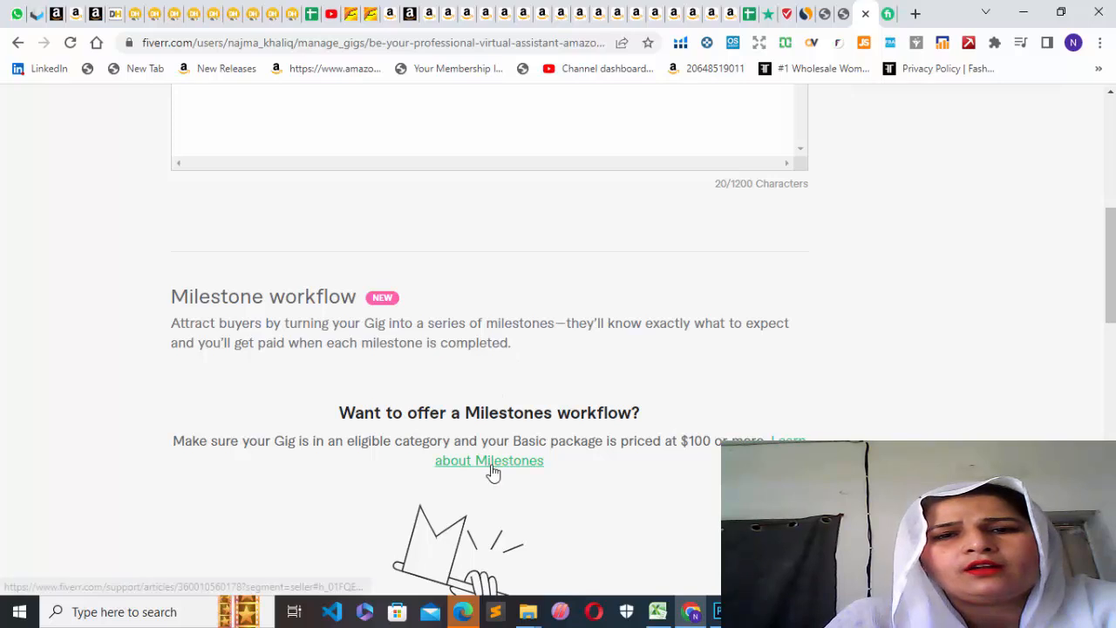
pyautogui.moveTo(1107, 288); pyautogui.dragTo(1105, 398)
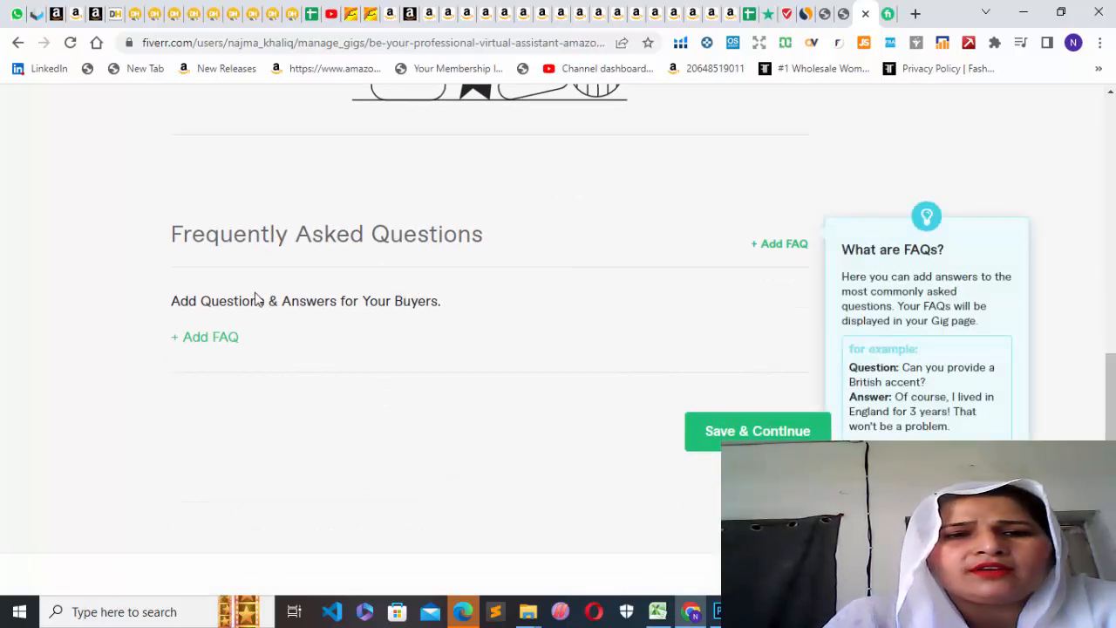
pyautogui.moveTo(251, 301); pyautogui.dragTo(217, 336)
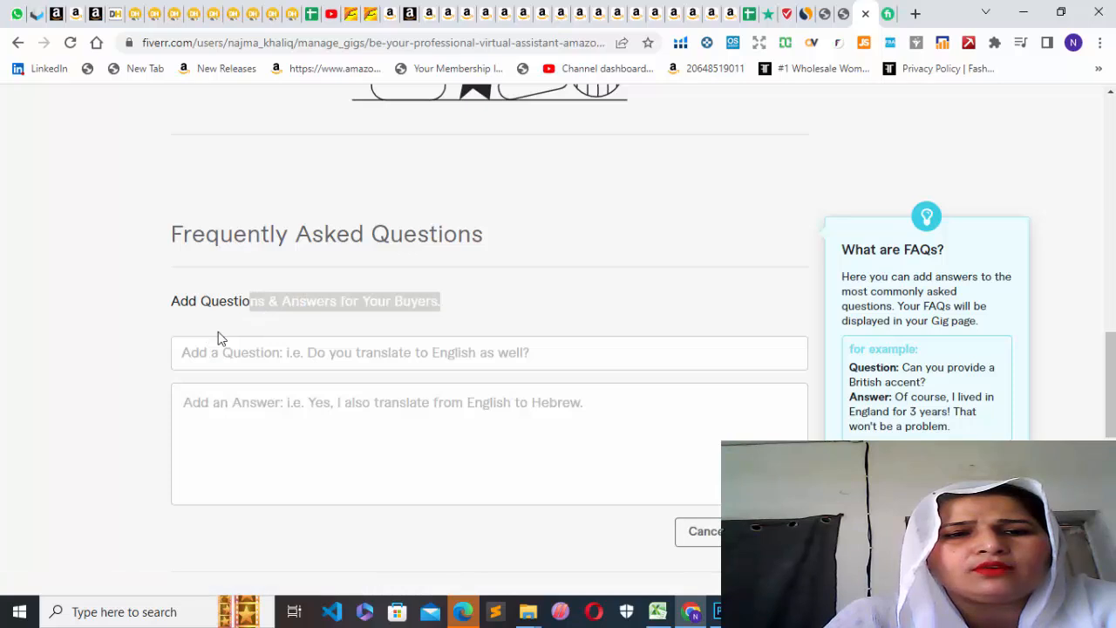
pyautogui.click(332, 358)
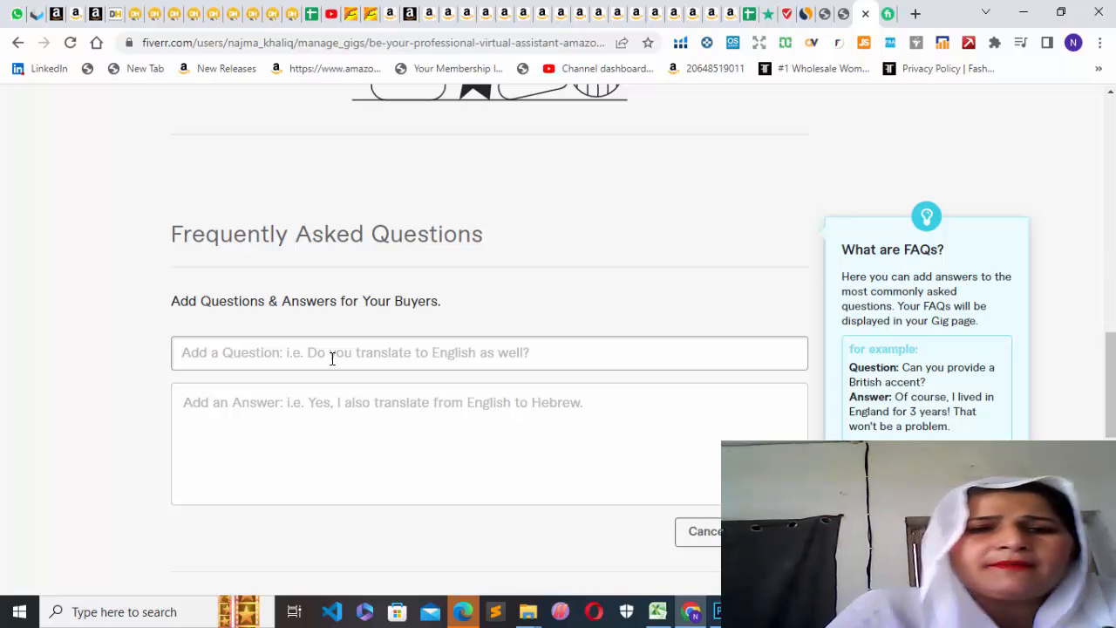
pyautogui.write('fis')
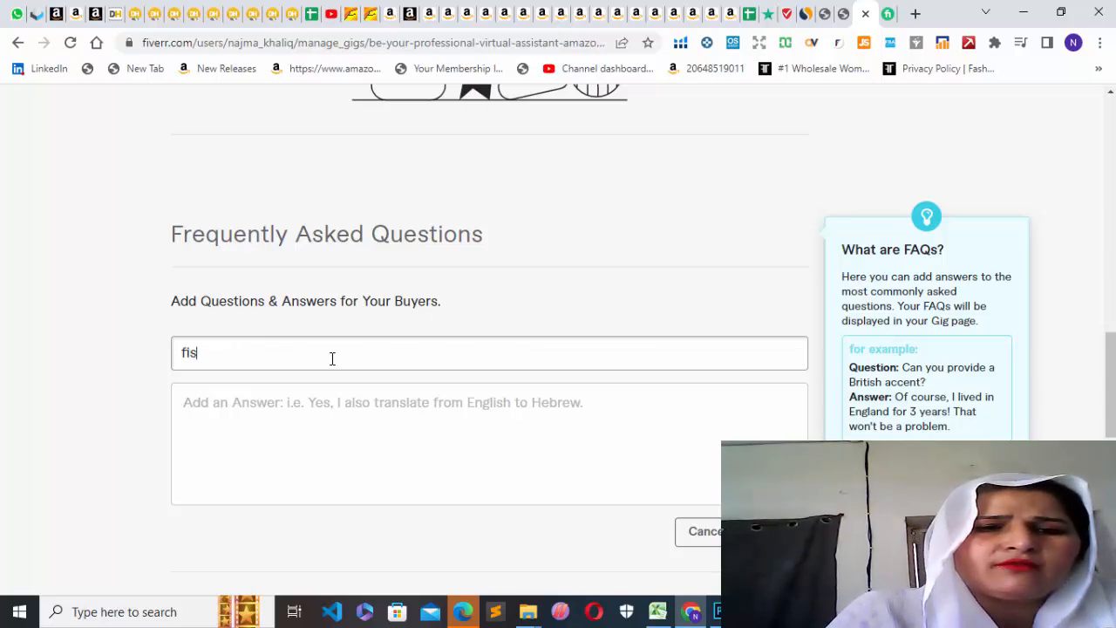
pyautogui.write('r')
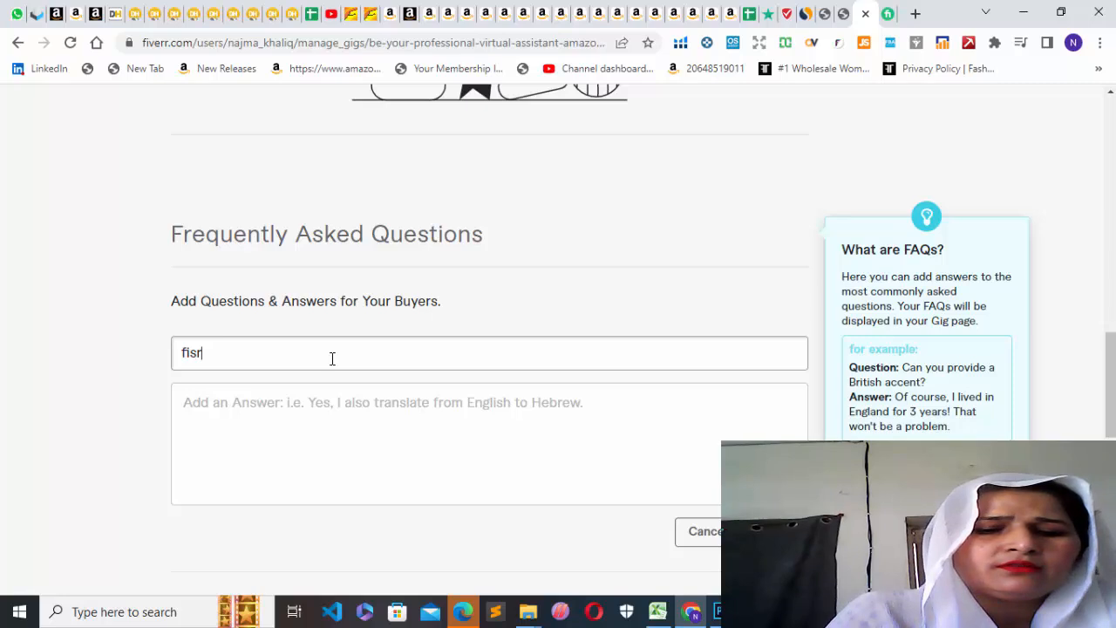
pyautogui.press('BackSpace')
pyautogui.press('BackSpace')
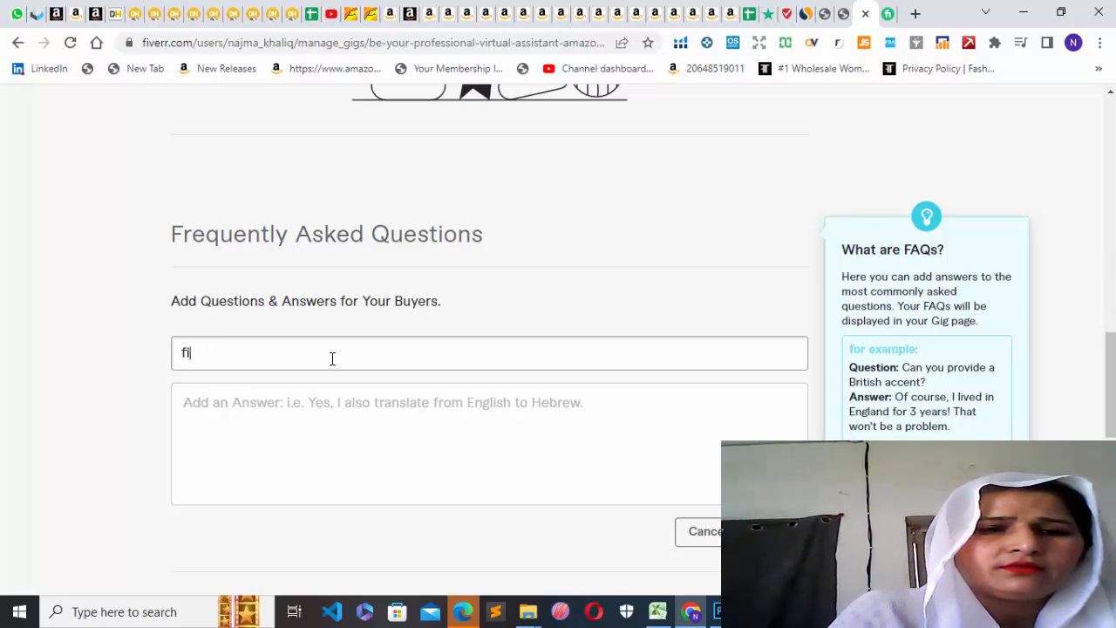
pyautogui.write('e')
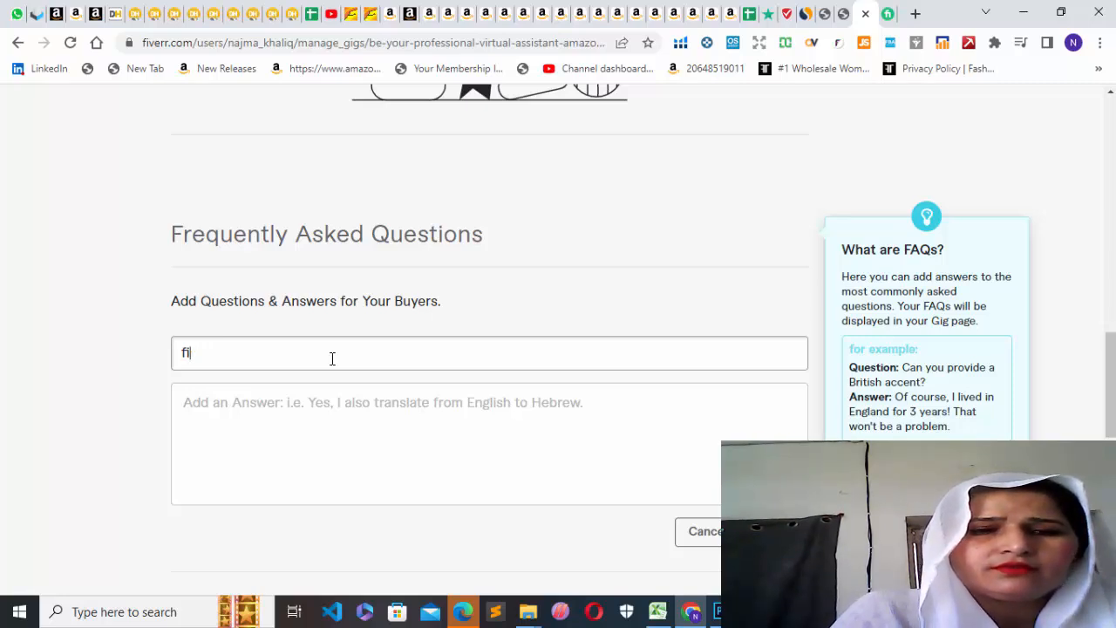
pyautogui.write('rs')
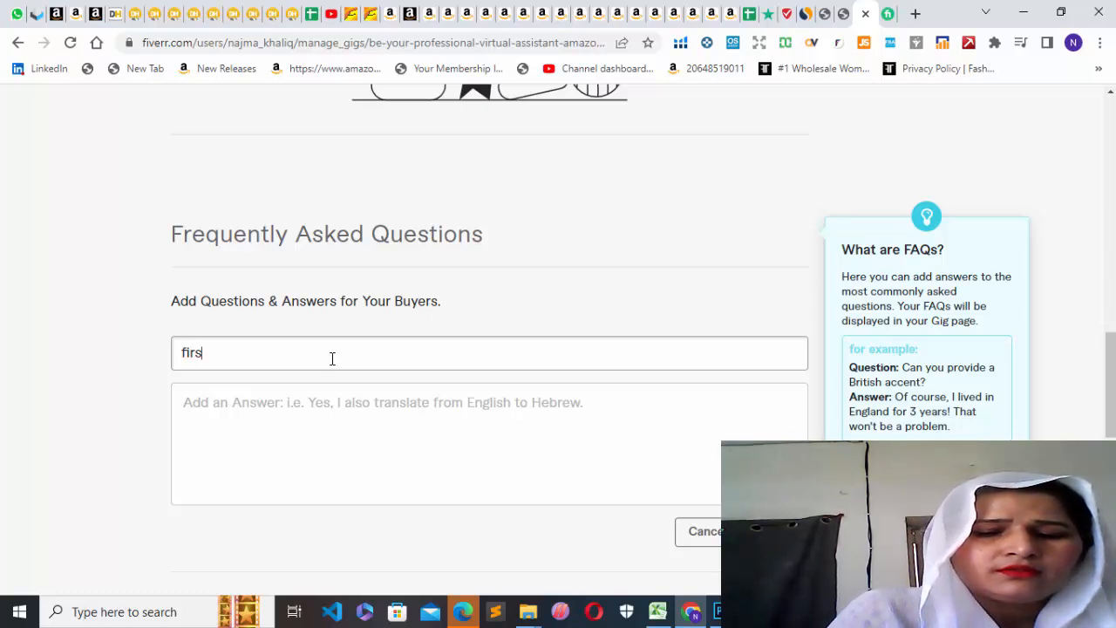
pyautogui.write('t da')
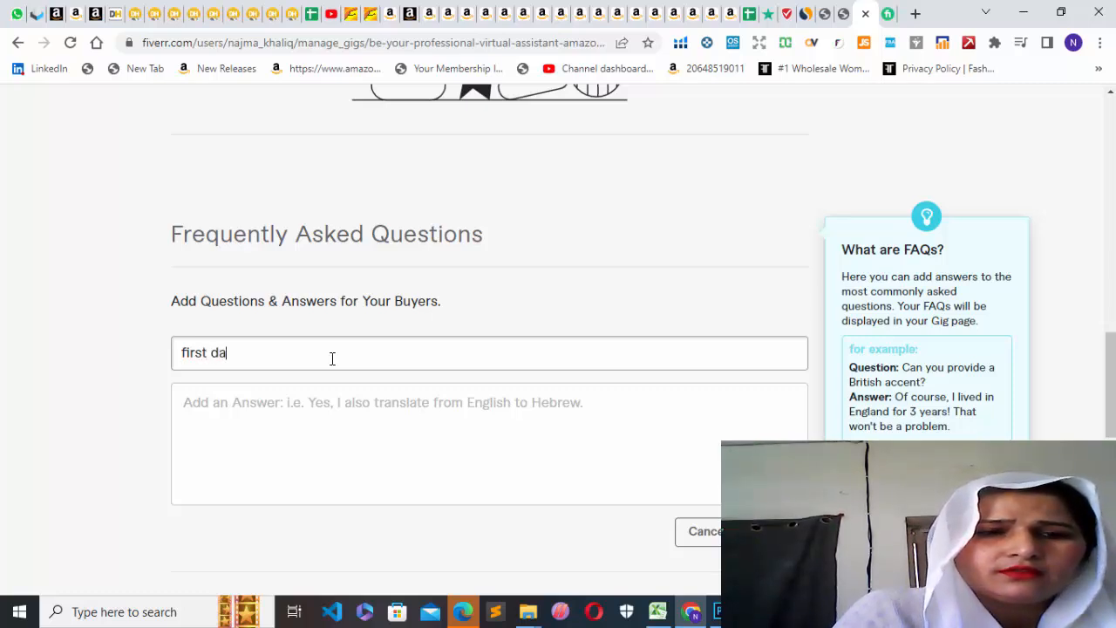
pyautogui.write('y at sc')
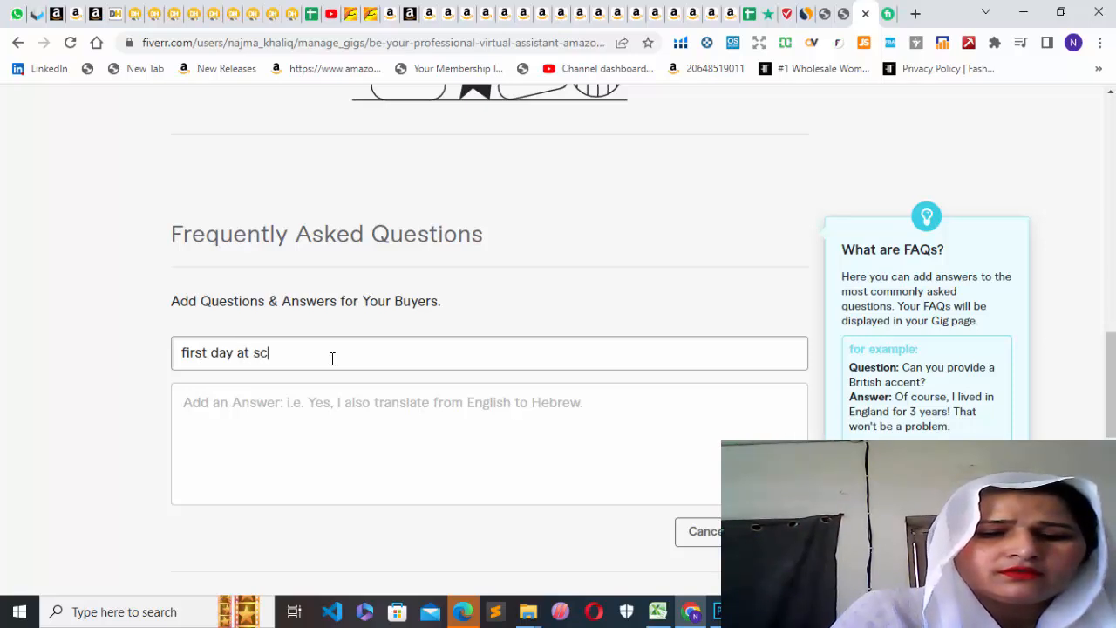
pyautogui.write('hool')
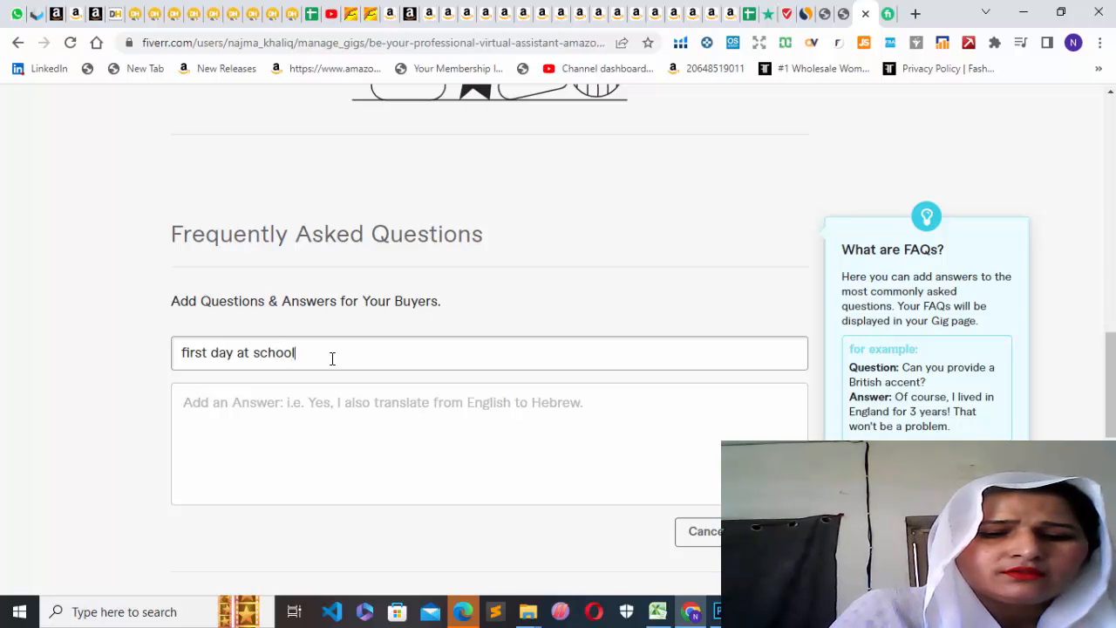
# Answer the FAQ with "pakistan", add it to the gig, and try to save and continue.
pyautogui.click(225, 410)
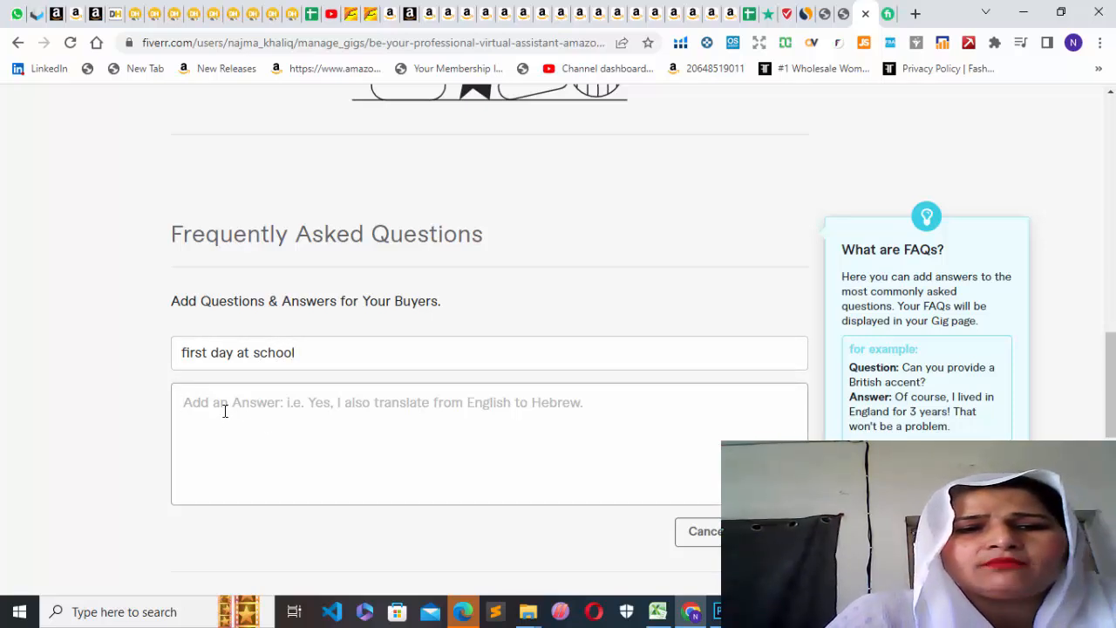
pyautogui.write('pak')
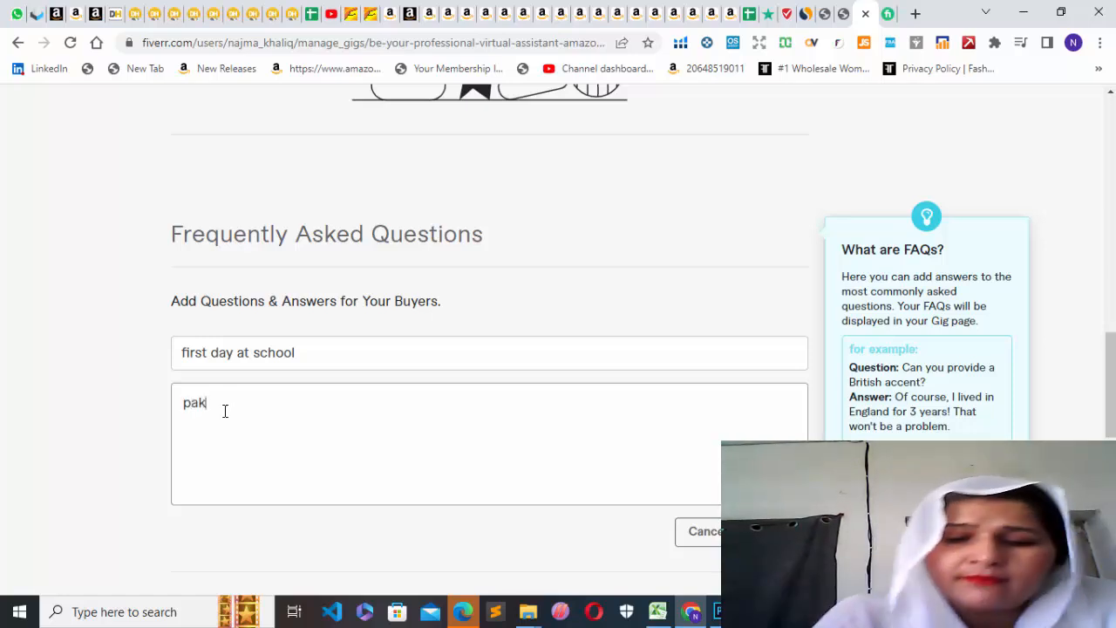
pyautogui.write('is')
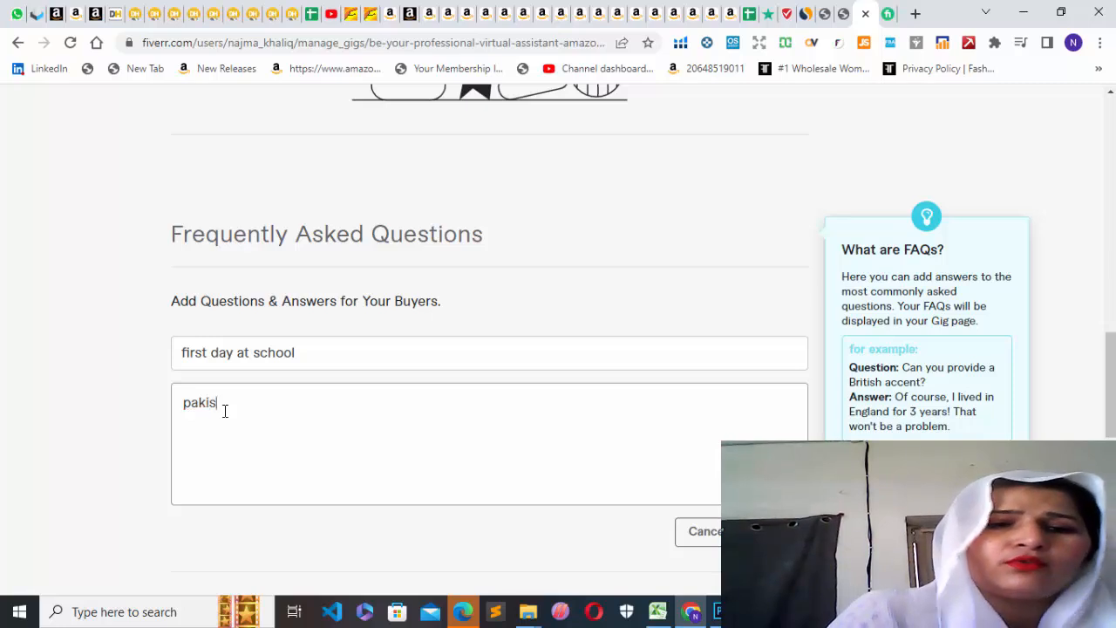
pyautogui.write('tan')
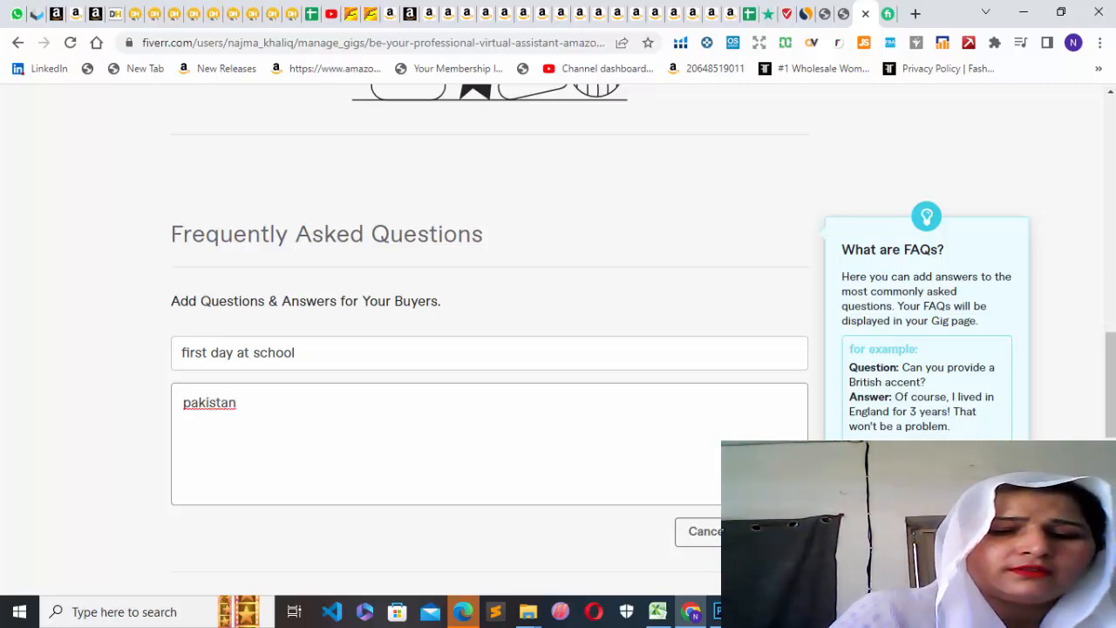
pyautogui.click(779, 532)
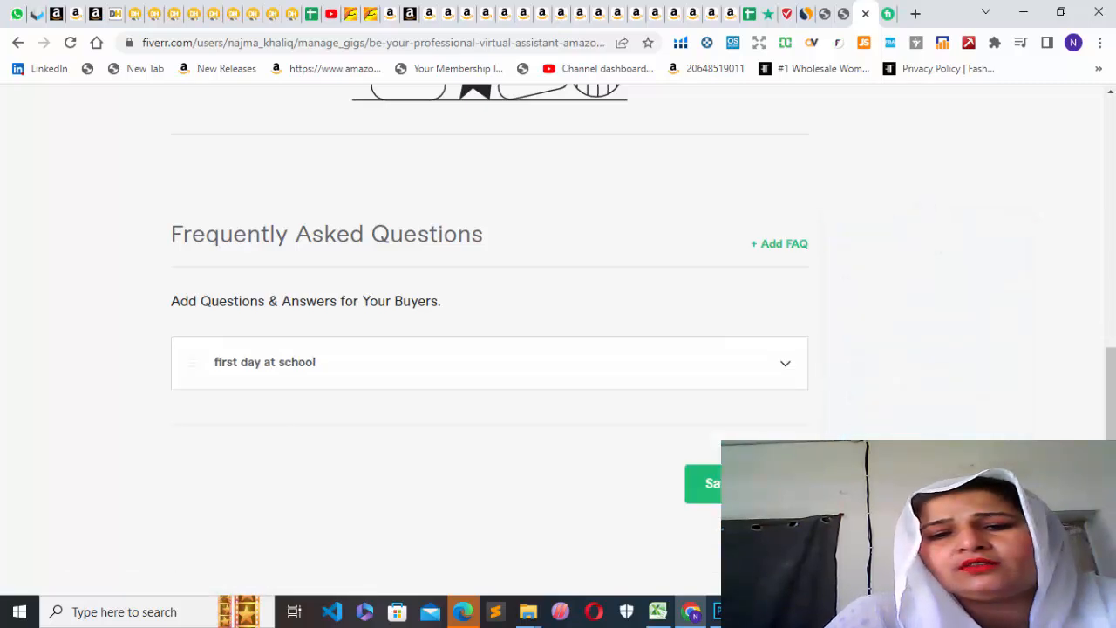
pyautogui.click(746, 484)
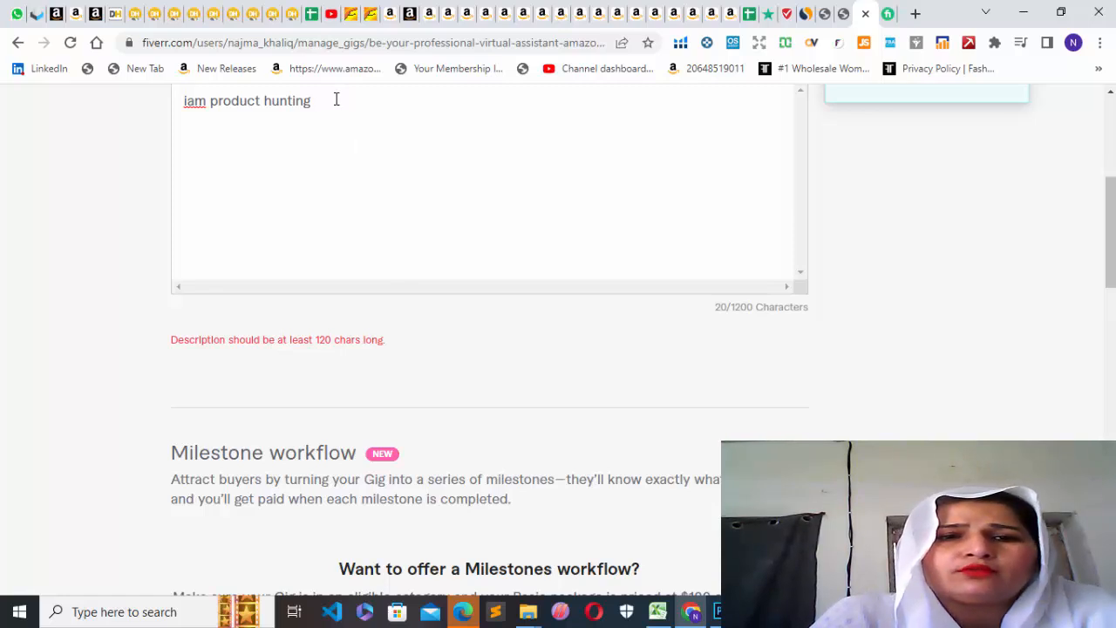
# Lengthen the gig description by repeating "iam product hunting" eight more times after the existing text.
pyautogui.moveTo(314, 100); pyautogui.dragTo(174, 125)
pyautogui.hotkey('ctrl', 'c')
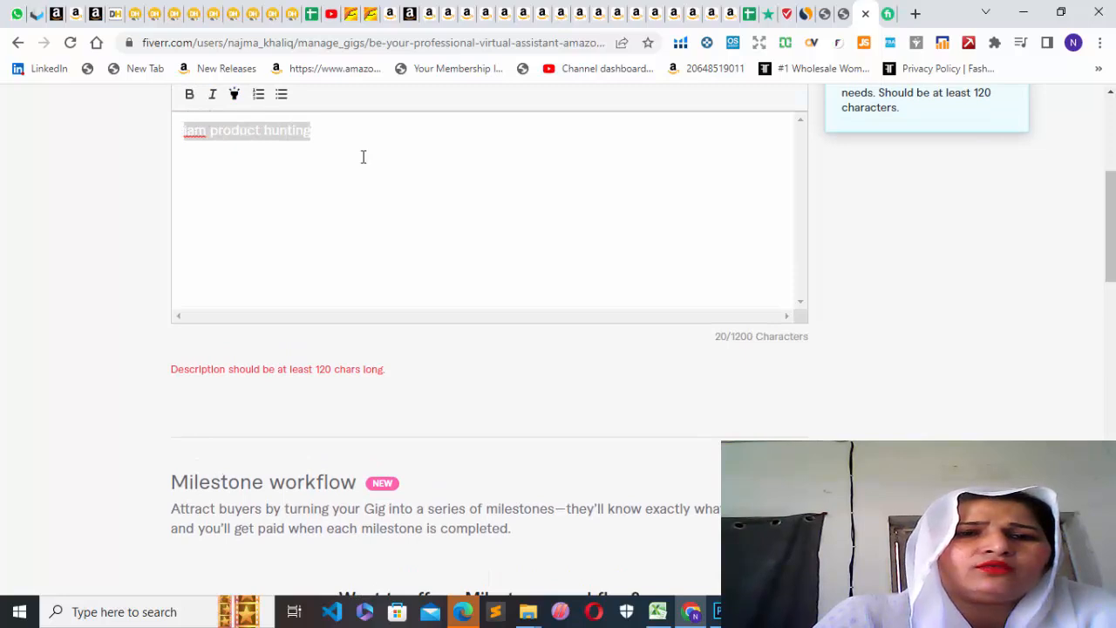
pyautogui.click(349, 133)
pyautogui.hotkey('ctrl', 'v')
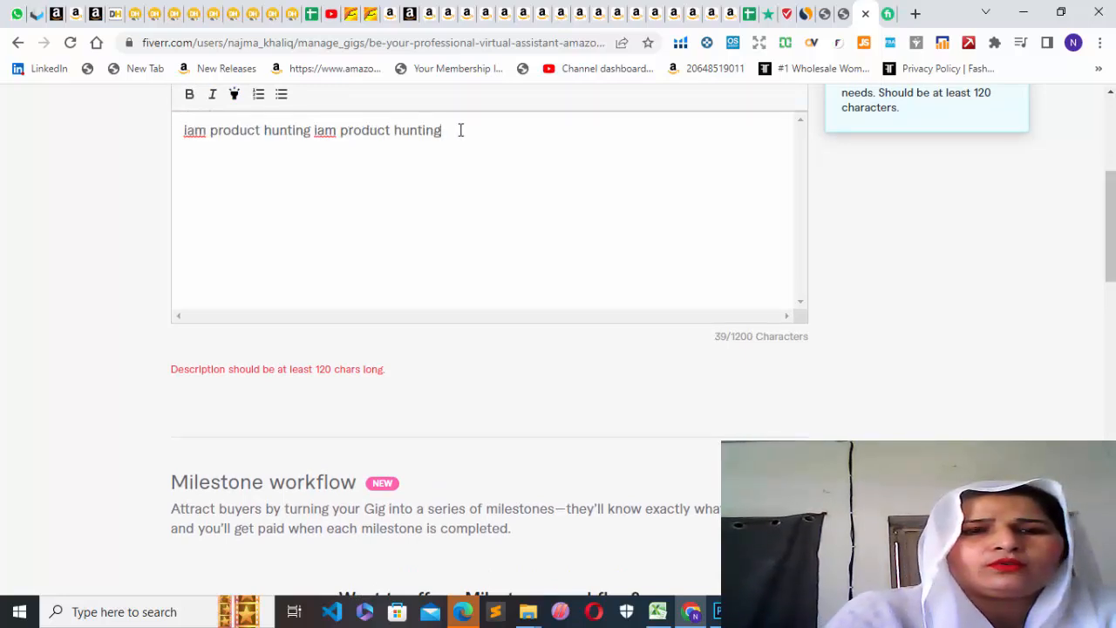
pyautogui.hotkey('ctrl', 'v')
pyautogui.hotkey('ctrl', 'v')
pyautogui.hotkey('ctrl', 'v')
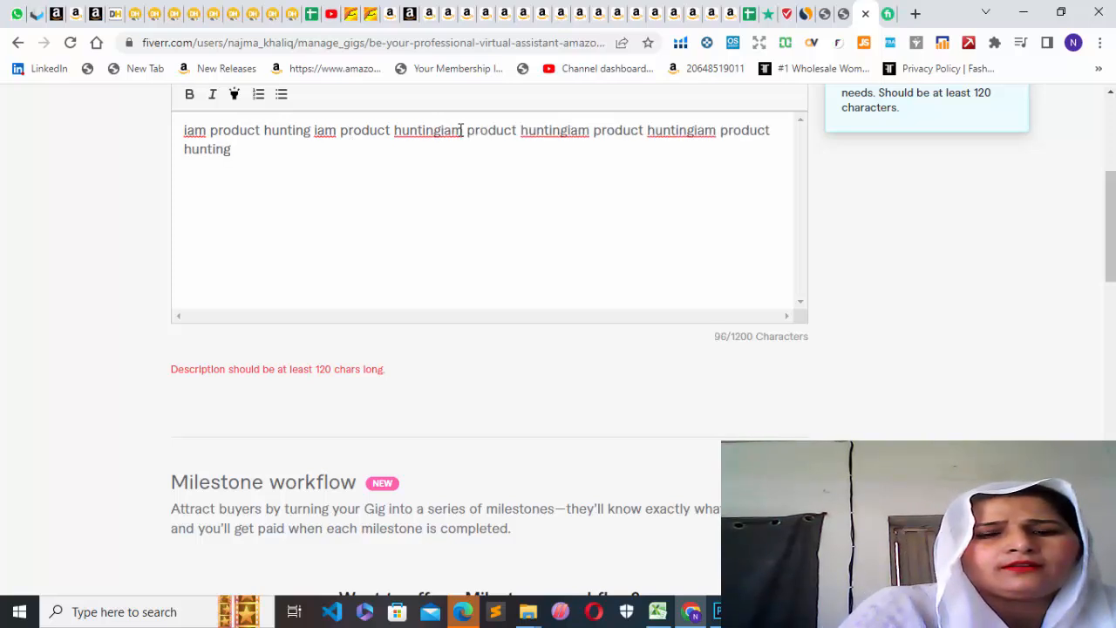
pyautogui.hotkey('ctrl', 'v')
pyautogui.hotkey('ctrl', 'v')
pyautogui.hotkey('ctrl', 'v')
pyautogui.hotkey('ctrl', 'v')
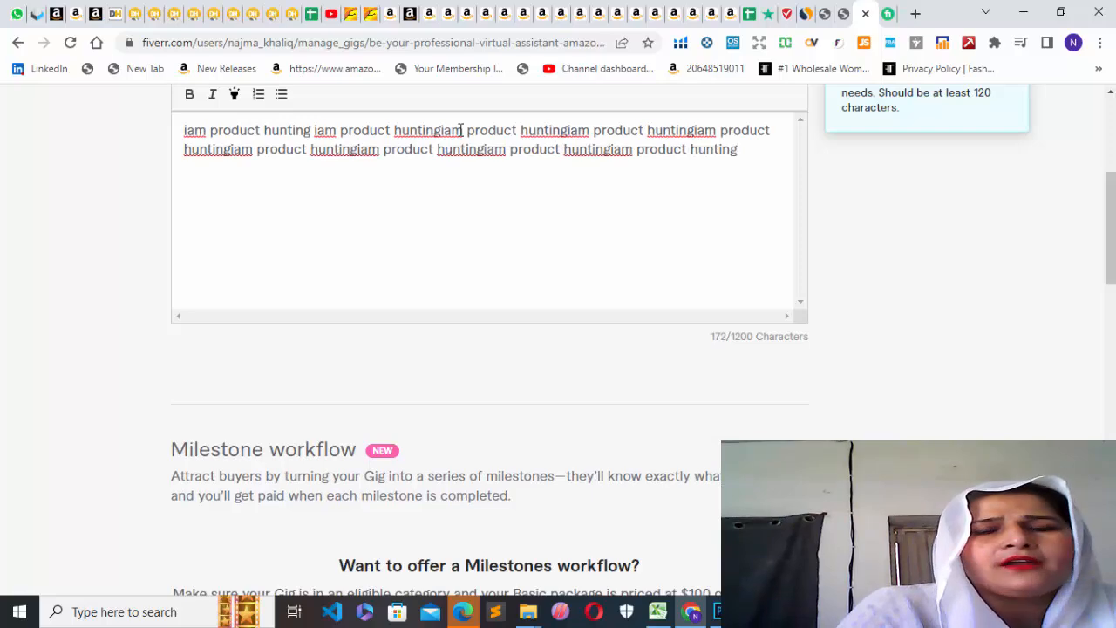
# Save the description and FAQ and continue to the Requirements stage of the gig.
pyautogui.scroll(4, 1114, 240)
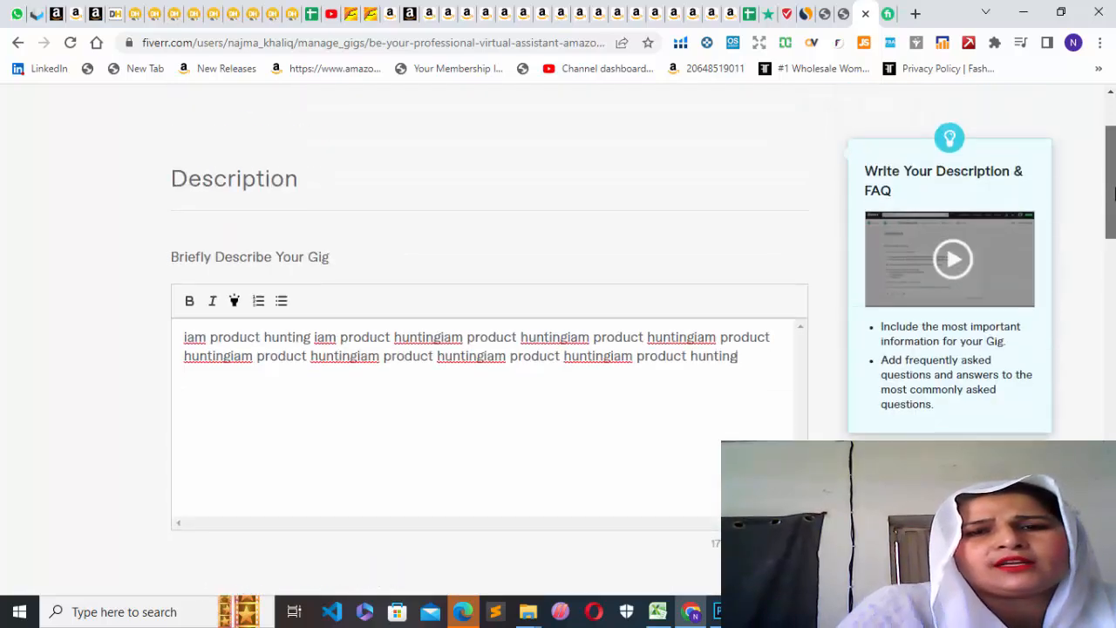
pyautogui.scroll(-10, 488, 349)
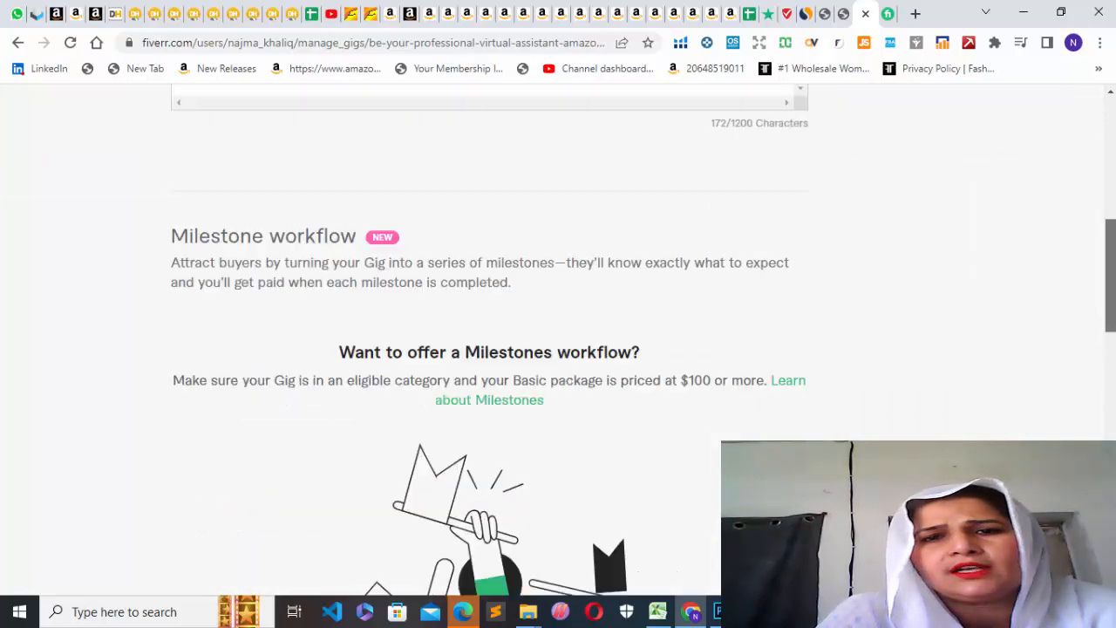
pyautogui.scroll(-4, 558, 348)
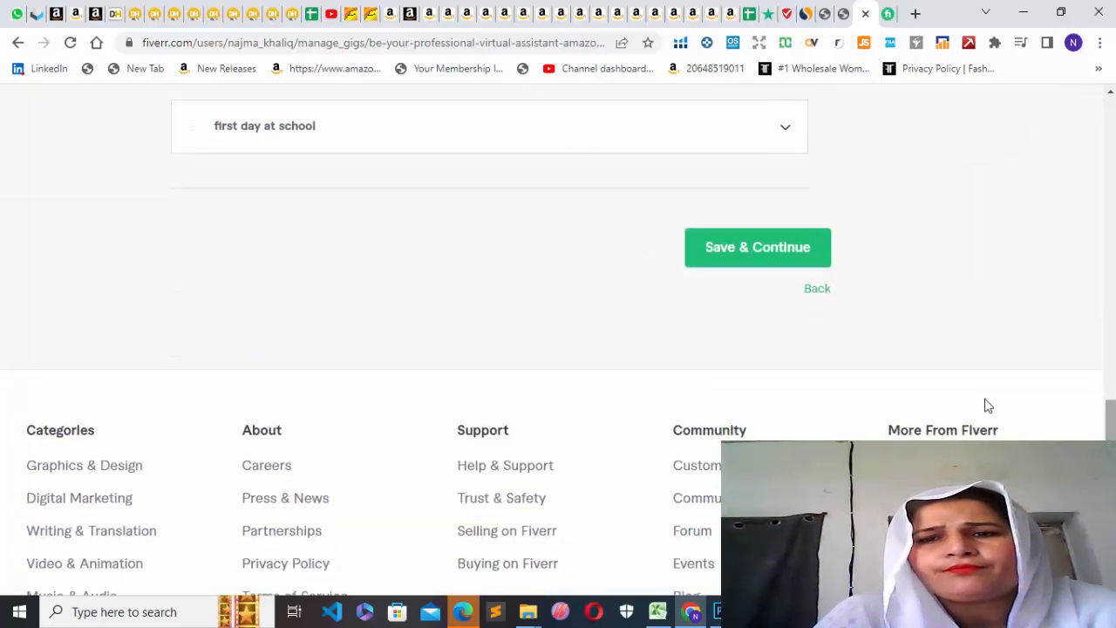
pyautogui.click(759, 251)
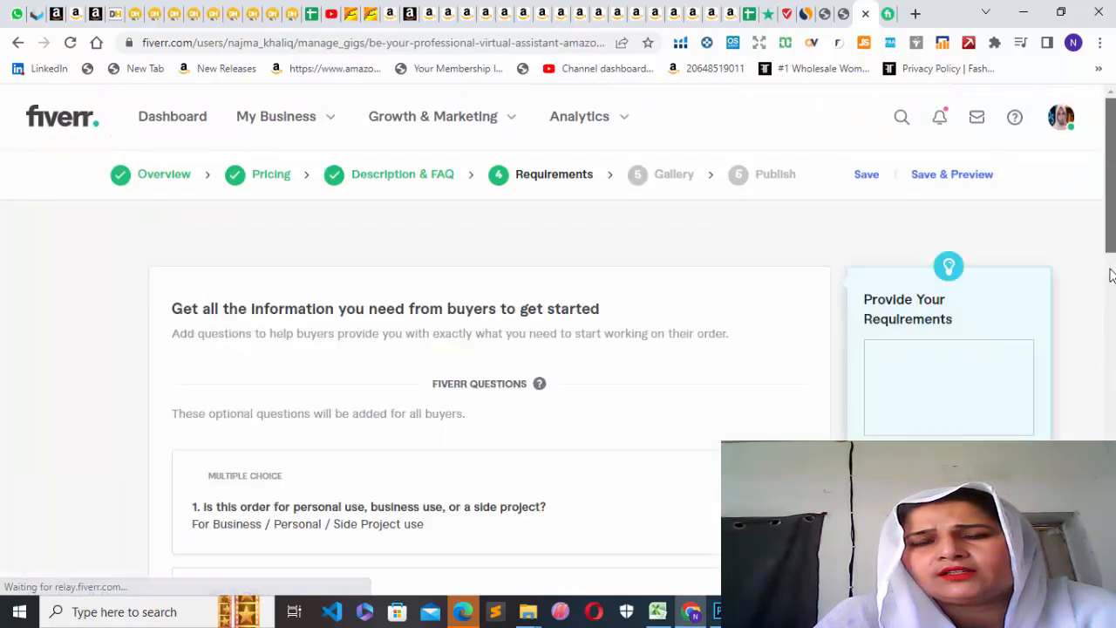
# Examine Fiverr's optional multiple-choice questions for buyers about order use, industry and what the order should achieve.
pyautogui.moveTo(1111, 236); pyautogui.dragTo(1114, 206)
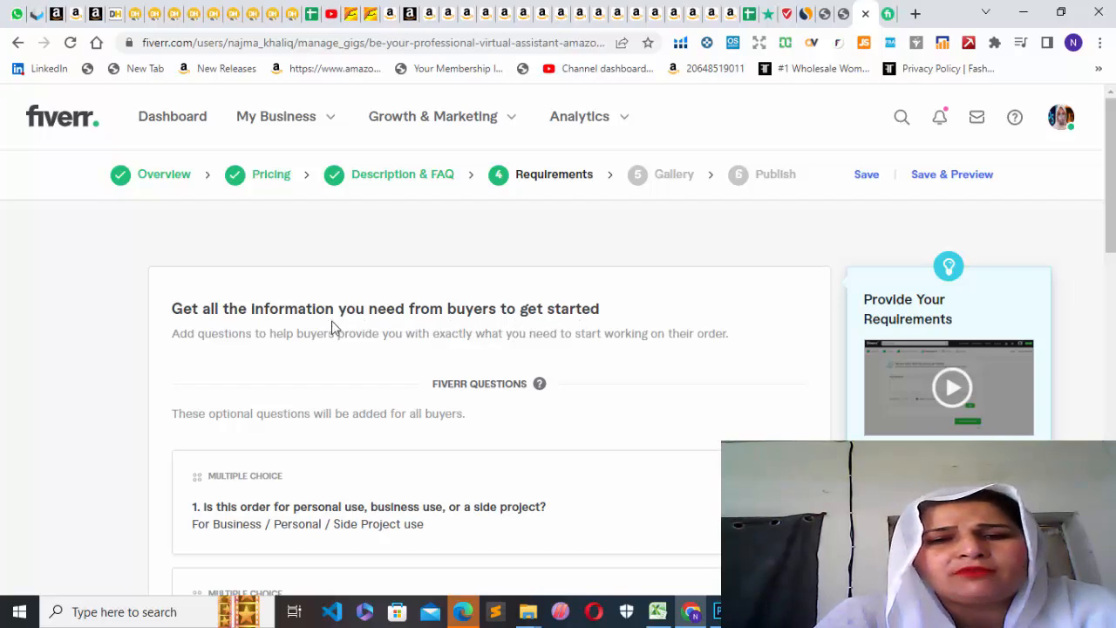
pyautogui.doubleClick(477, 381)
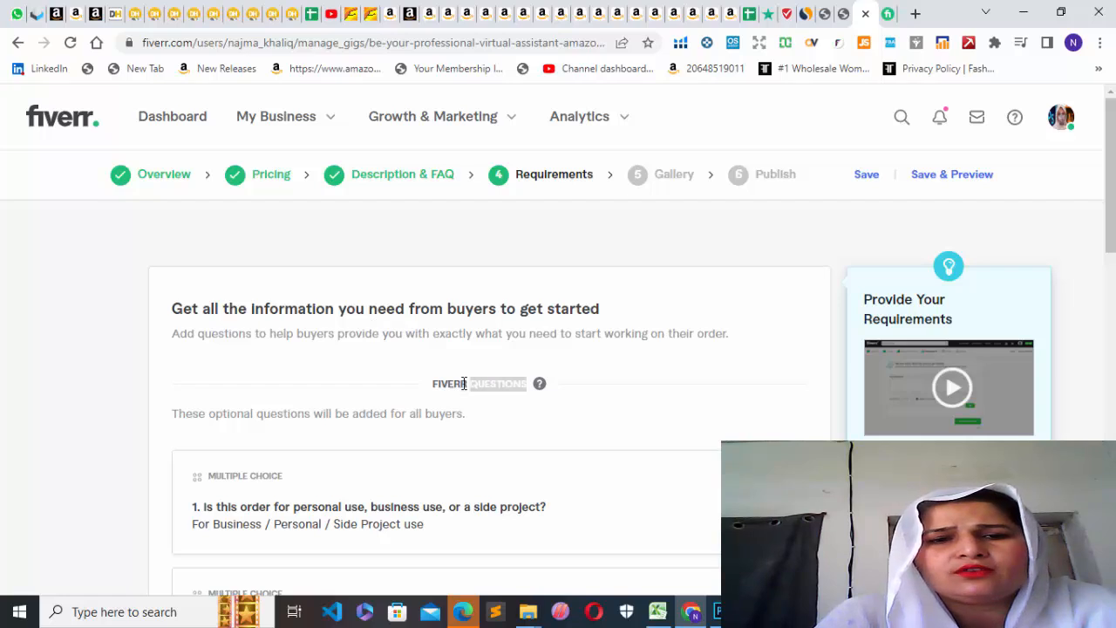
pyautogui.click(463, 384)
pyautogui.moveTo(1111, 200); pyautogui.dragTo(1111, 294)
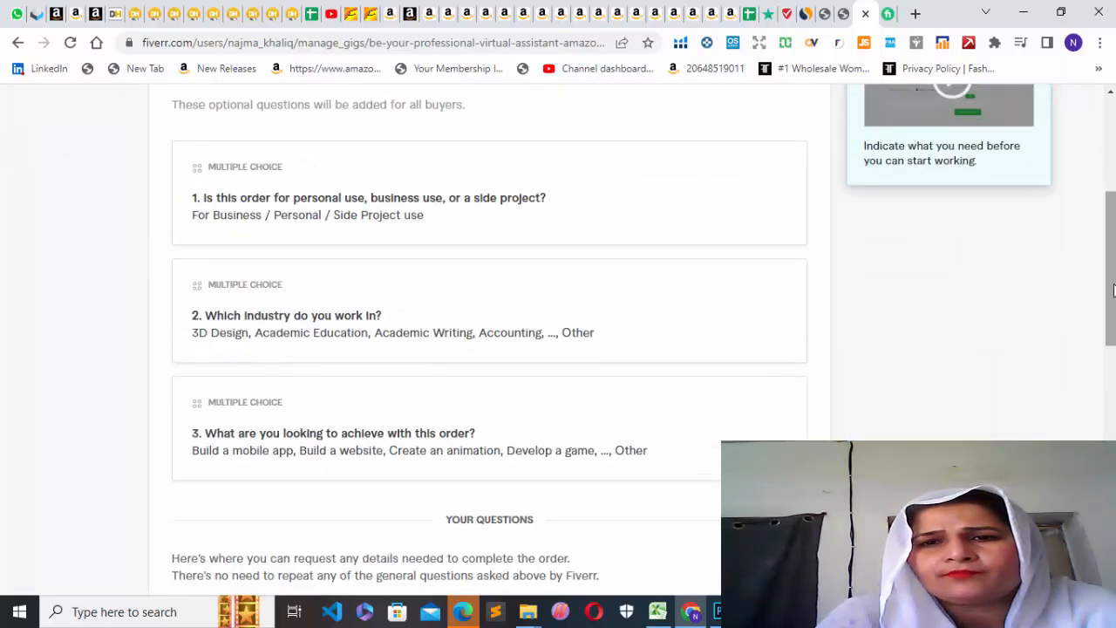
pyautogui.rightClick(475, 215)
pyautogui.click(355, 226)
pyautogui.doubleClick(354, 225)
pyautogui.doubleClick(247, 220)
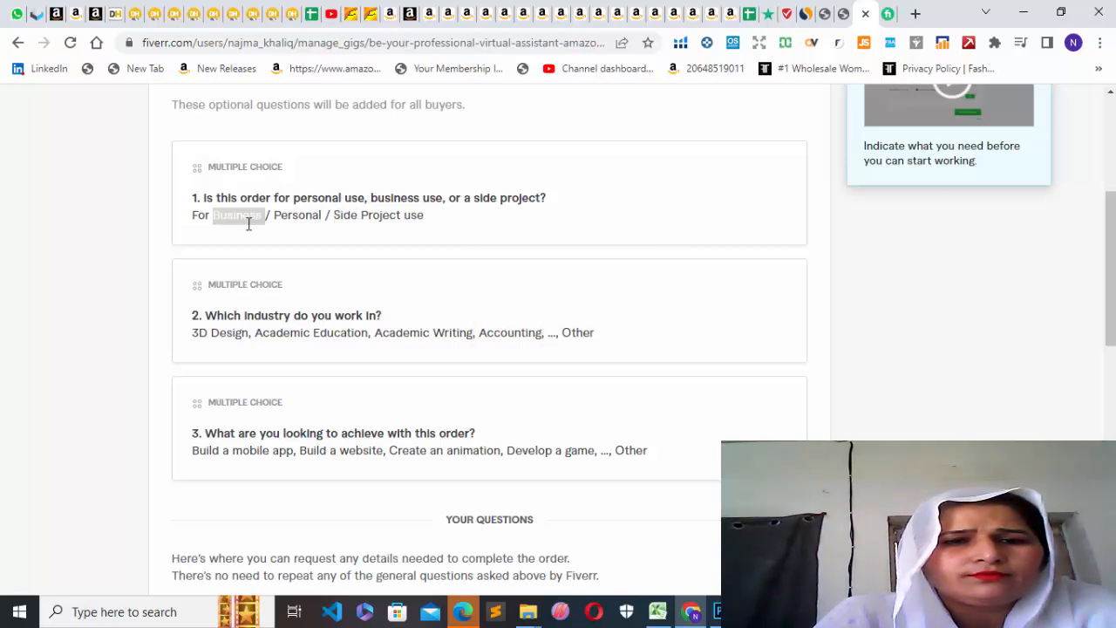
pyautogui.click(314, 417)
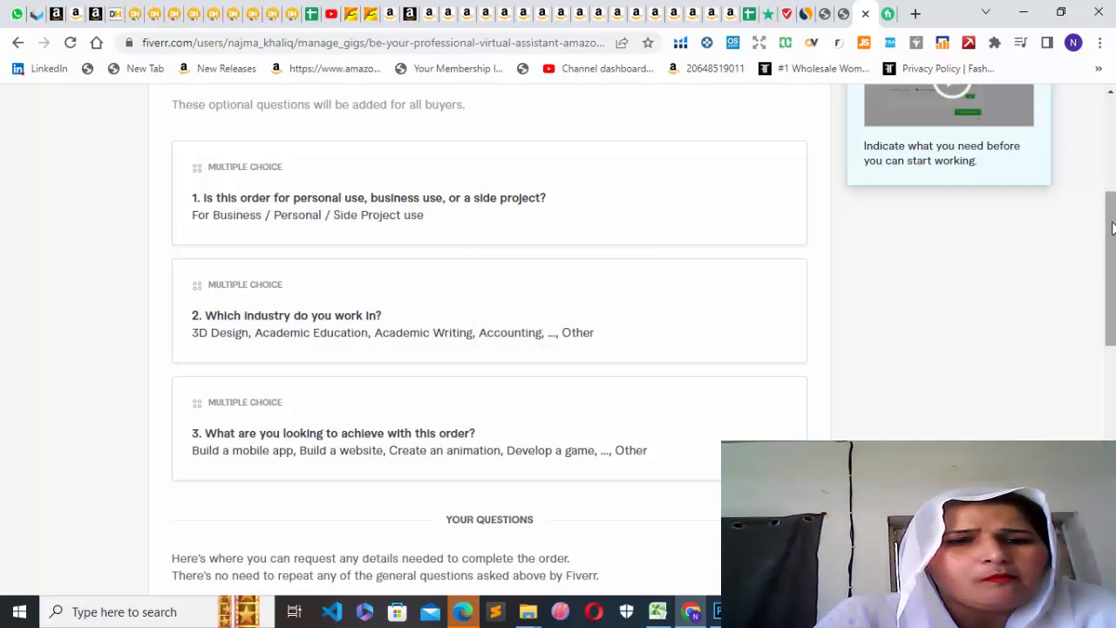
# Start a new buyer question in the gig requirements and enter "first day at school" as its text.
pyautogui.moveTo(1113, 226); pyautogui.dragTo(1112, 292)
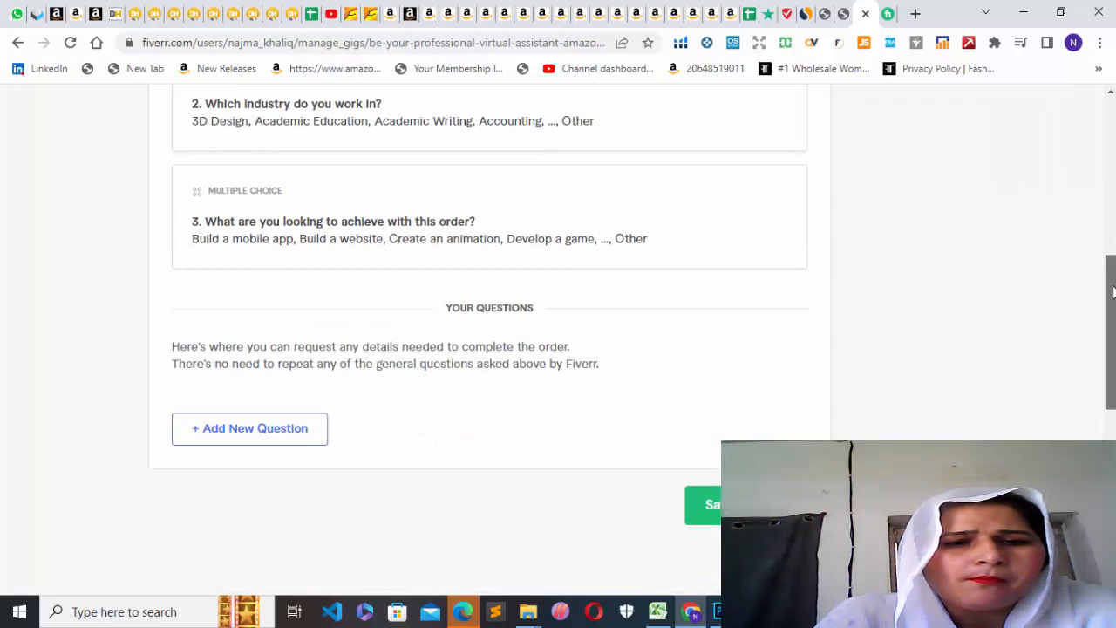
pyautogui.click(269, 439)
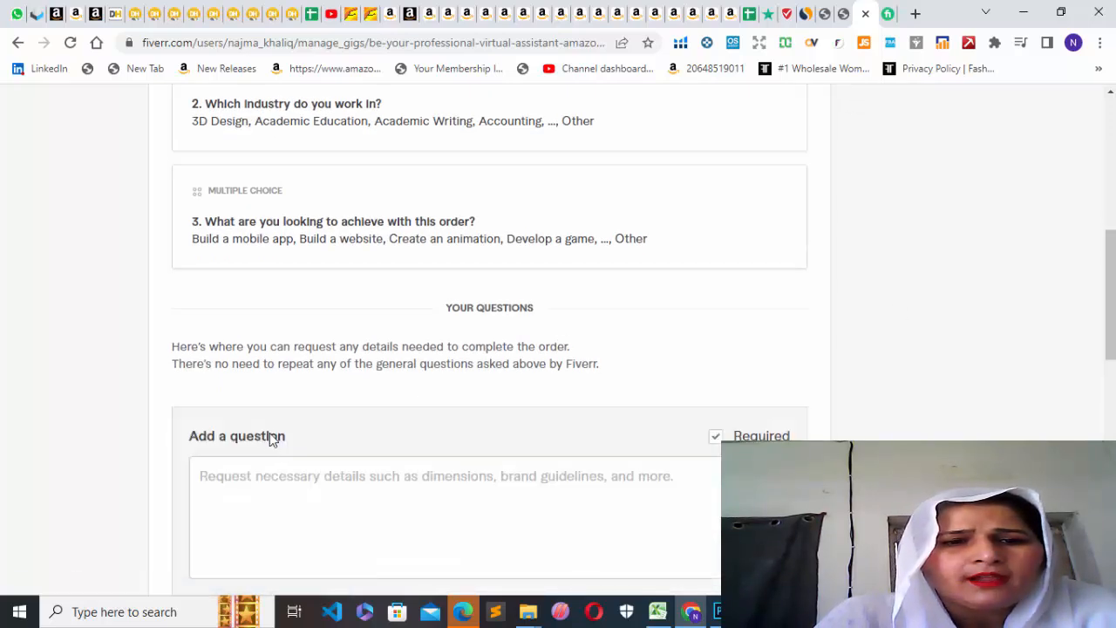
pyautogui.click(242, 482)
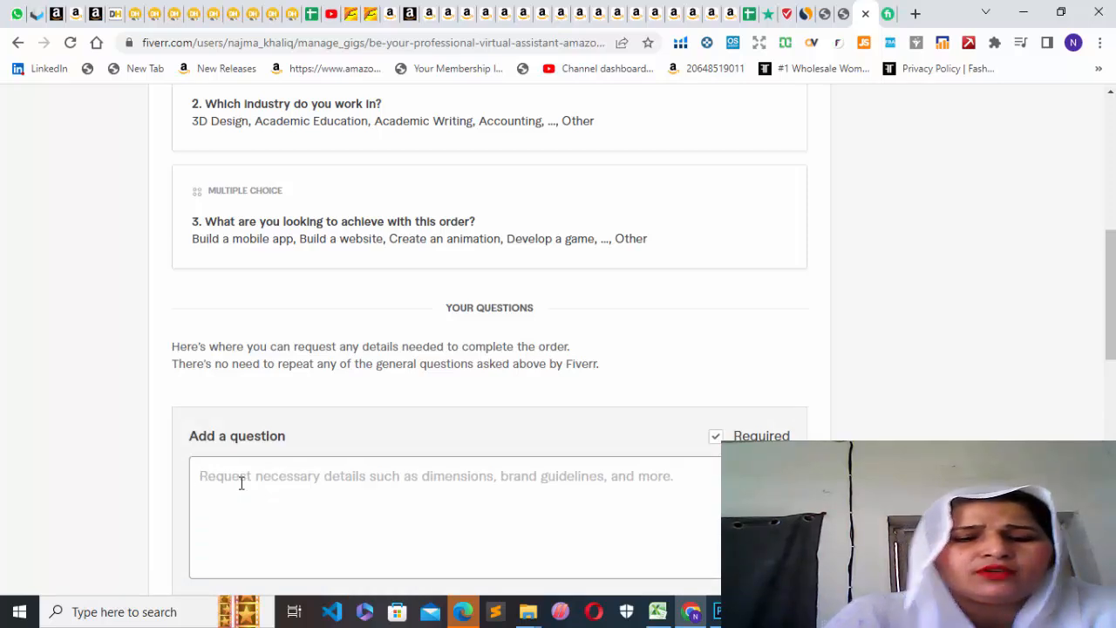
pyautogui.write('firs')
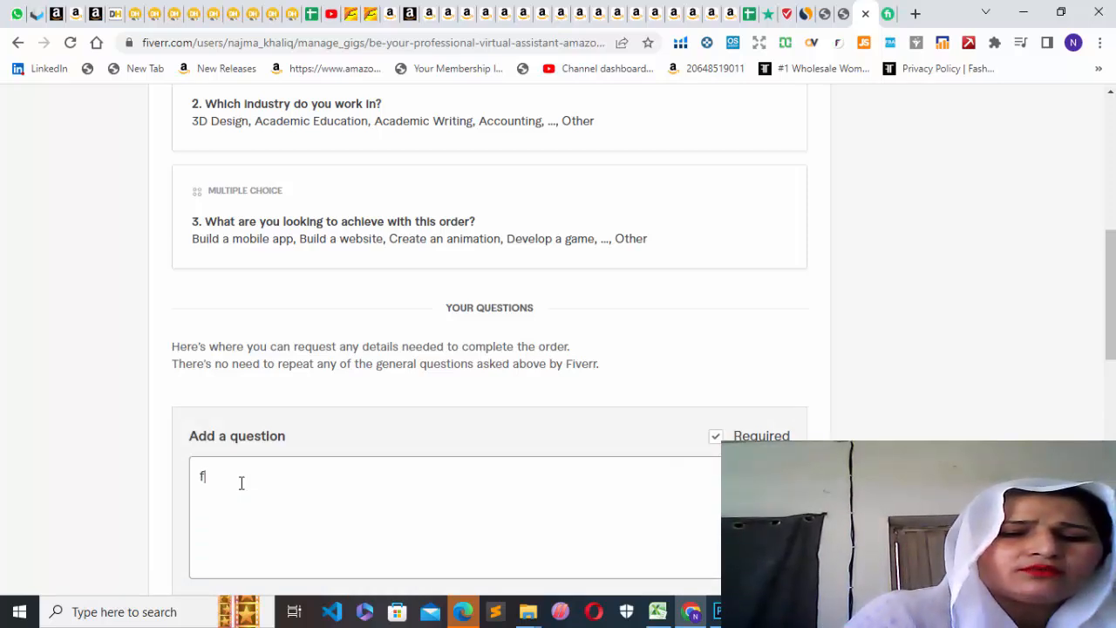
pyautogui.write('t')
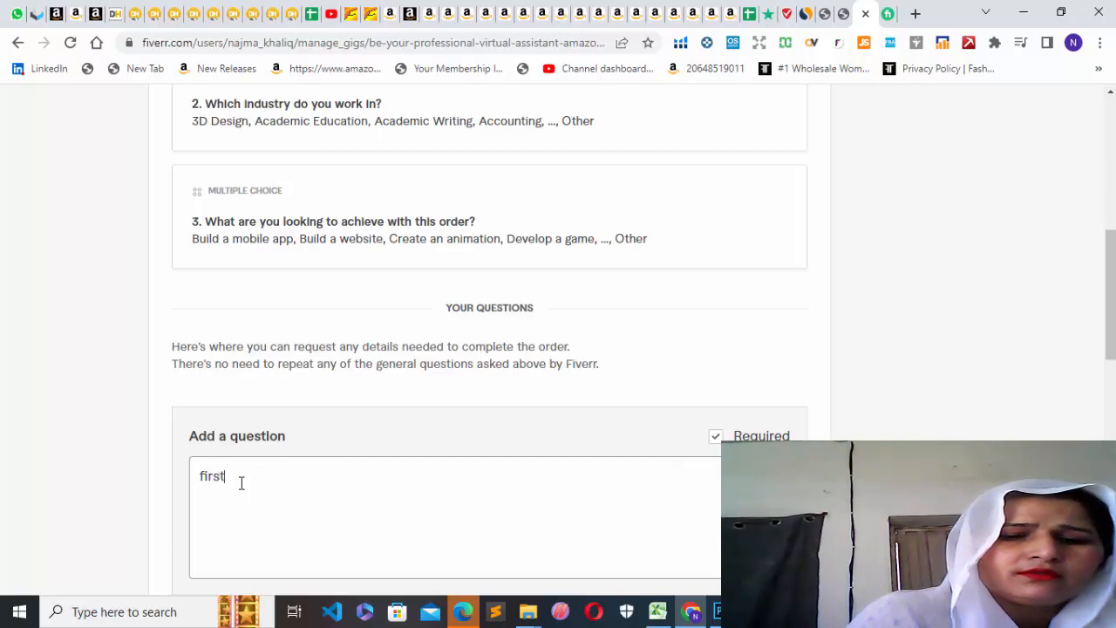
pyautogui.write(' day ')
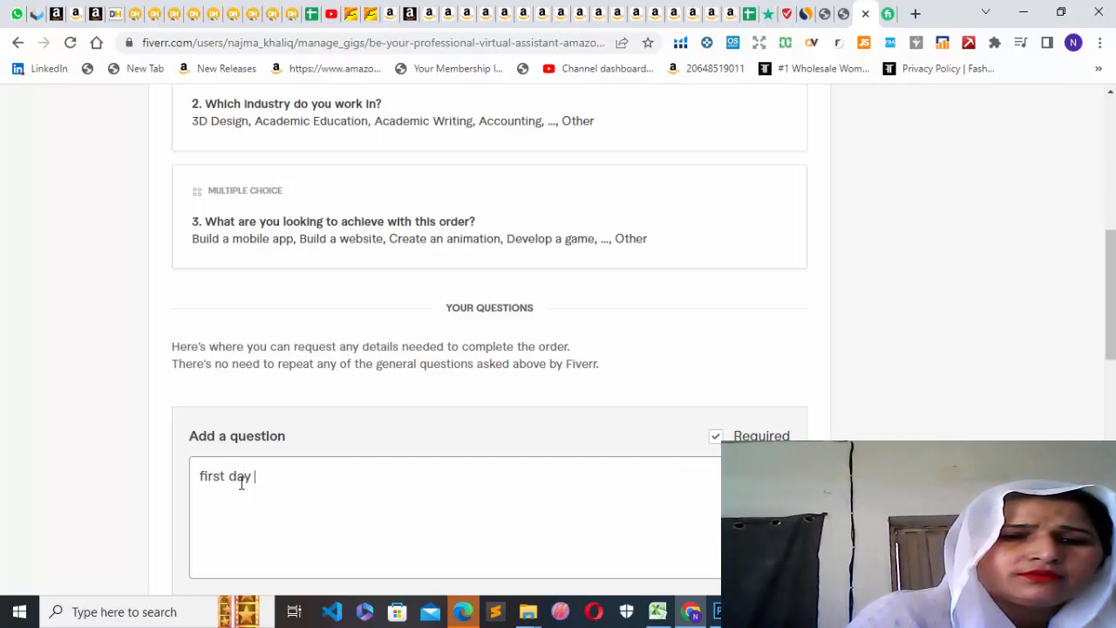
pyautogui.write('at')
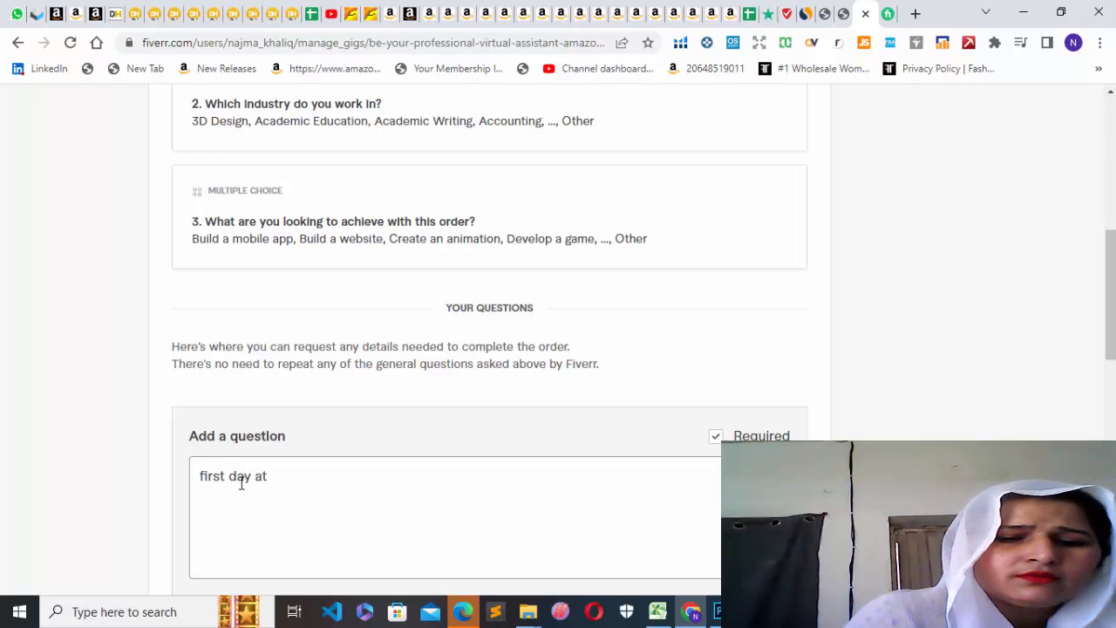
pyautogui.write(' school')
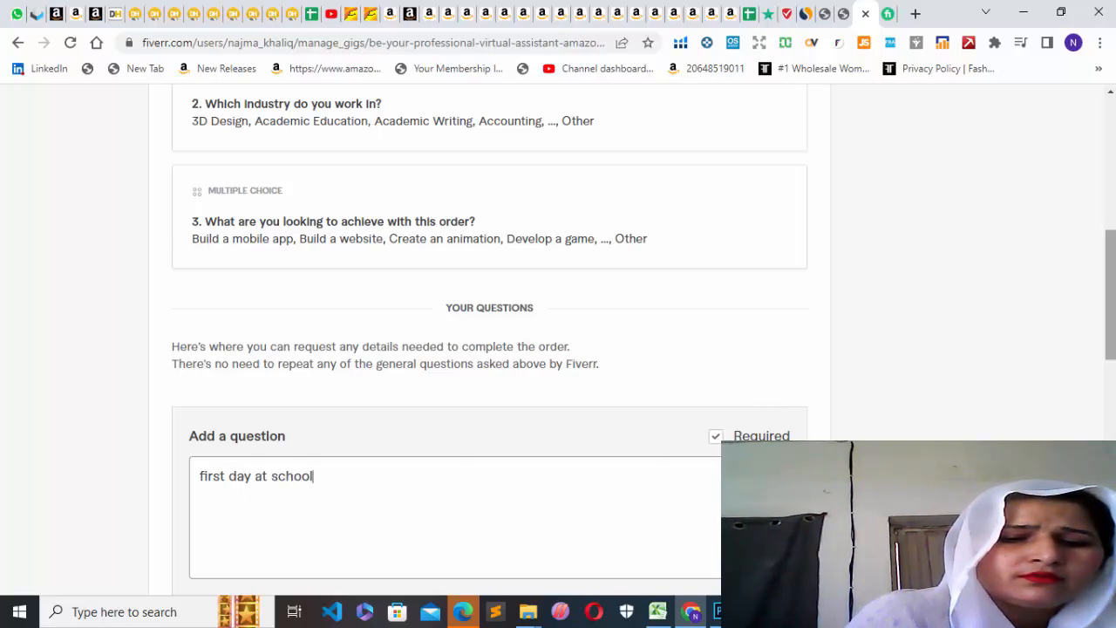
# Switch the question's answer form to Multiple choice and back to Free text.
pyautogui.scroll(-2, 1086, 392)
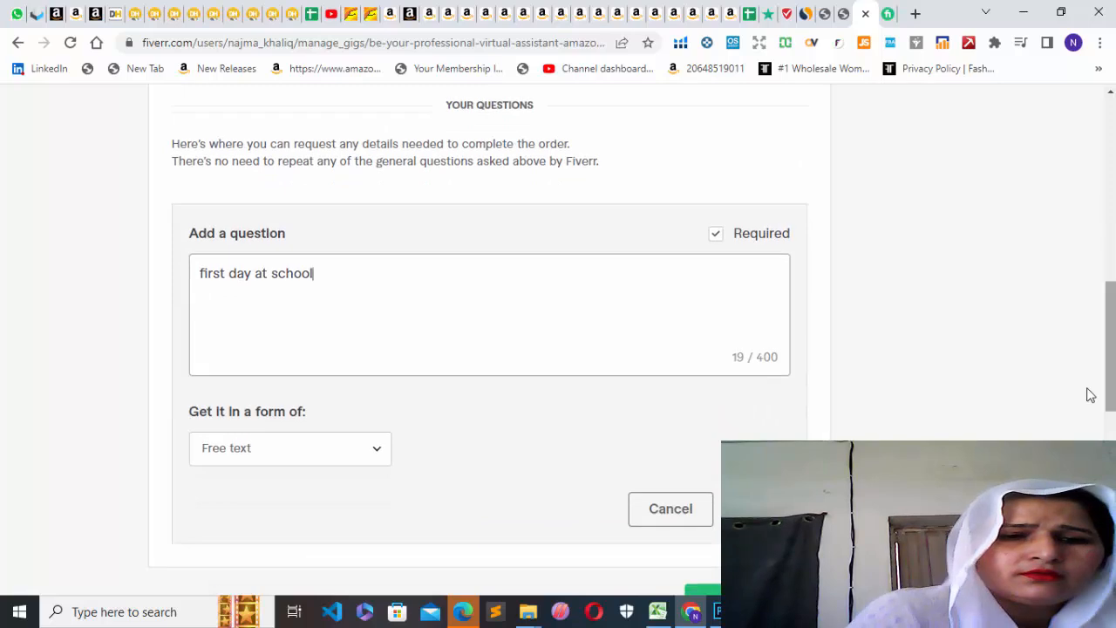
pyautogui.click(377, 450)
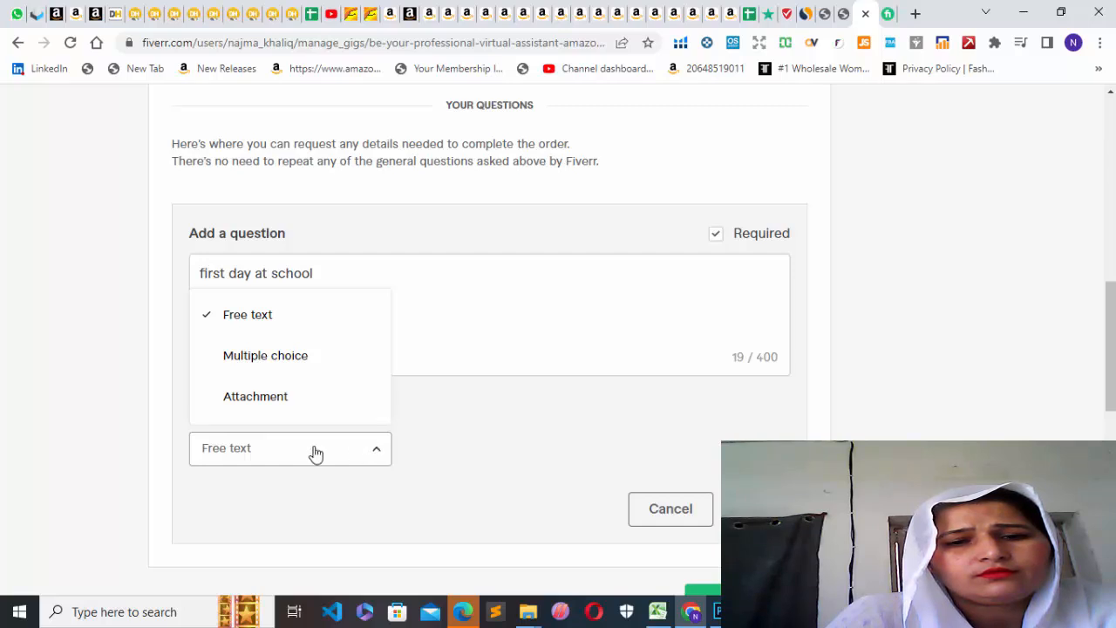
pyautogui.click(304, 370)
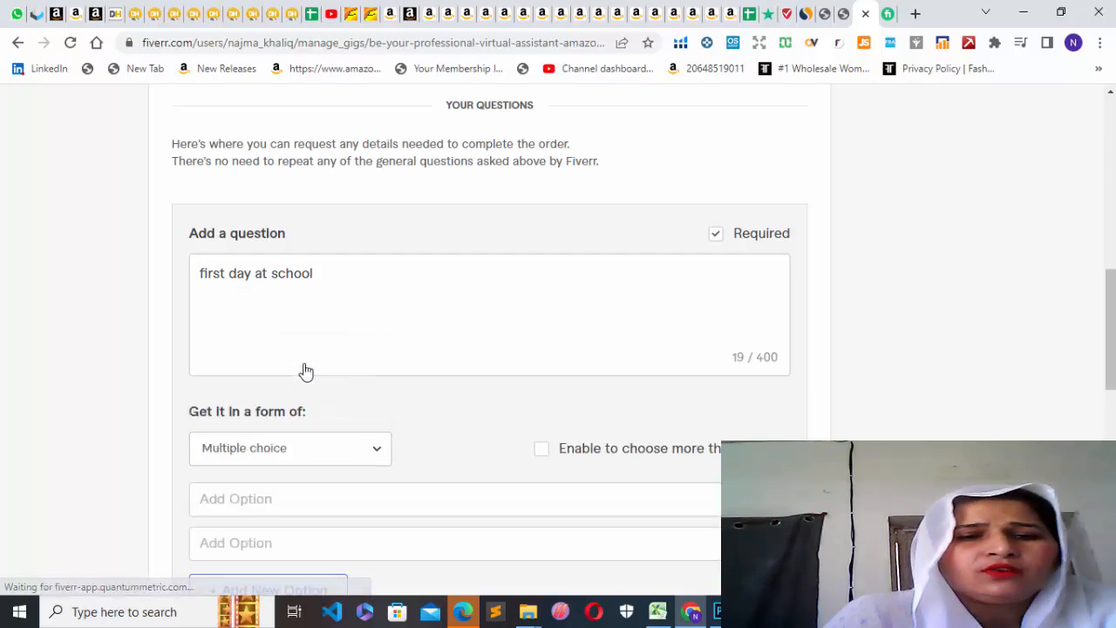
pyautogui.click(373, 454)
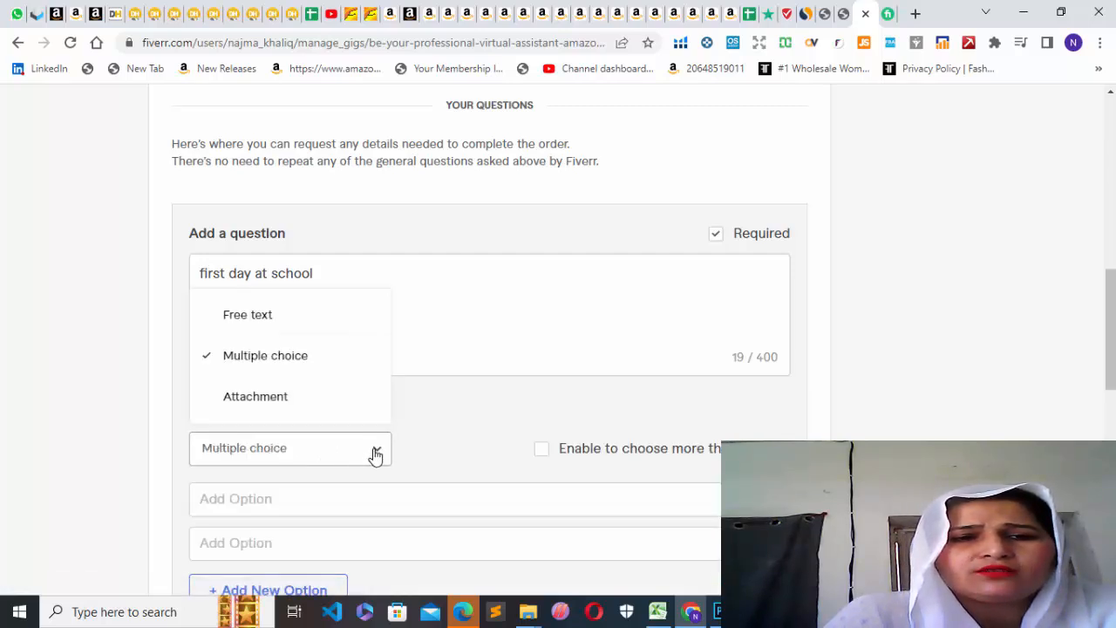
pyautogui.click(259, 323)
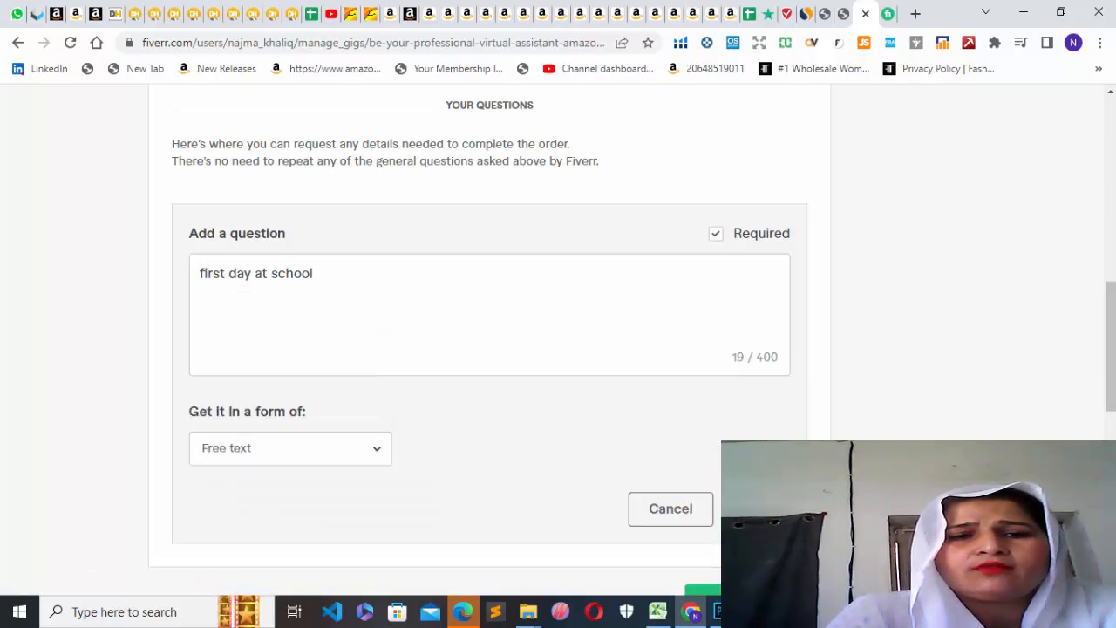
# Add the free-text question and save the requirements to continue to the gallery stage, dismissing the Gig image tips.
pyautogui.click(757, 508)
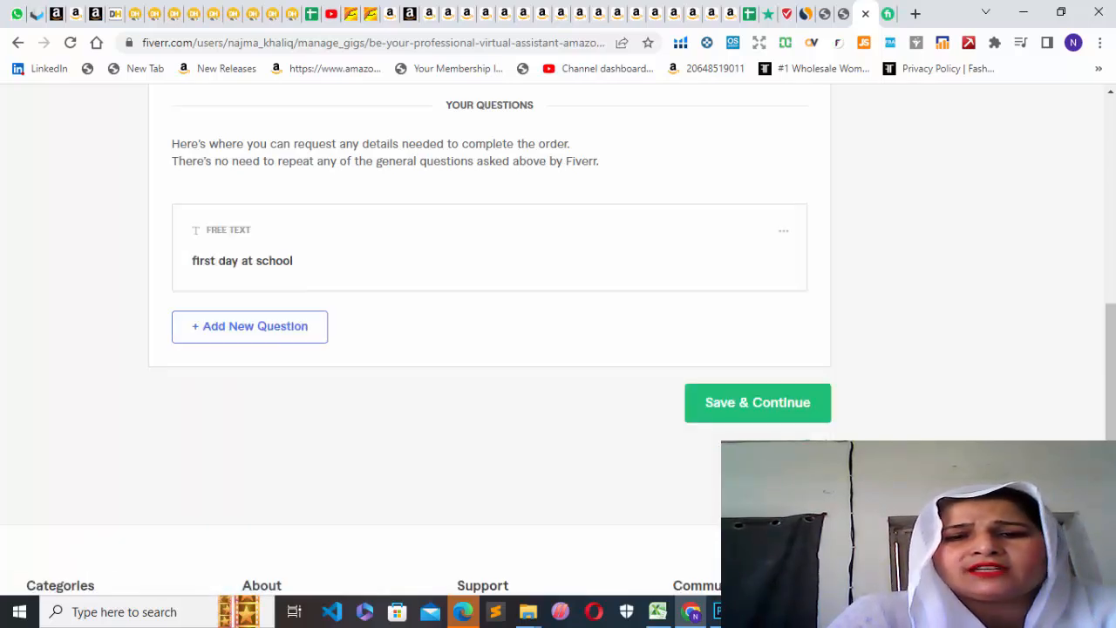
pyautogui.click(775, 413)
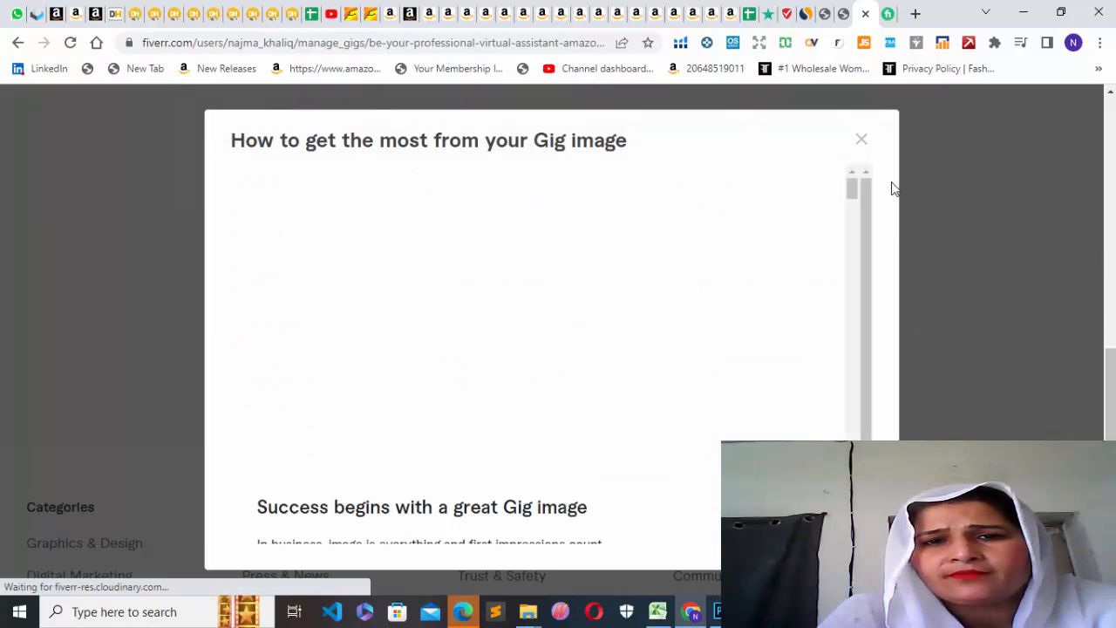
pyautogui.click(861, 143)
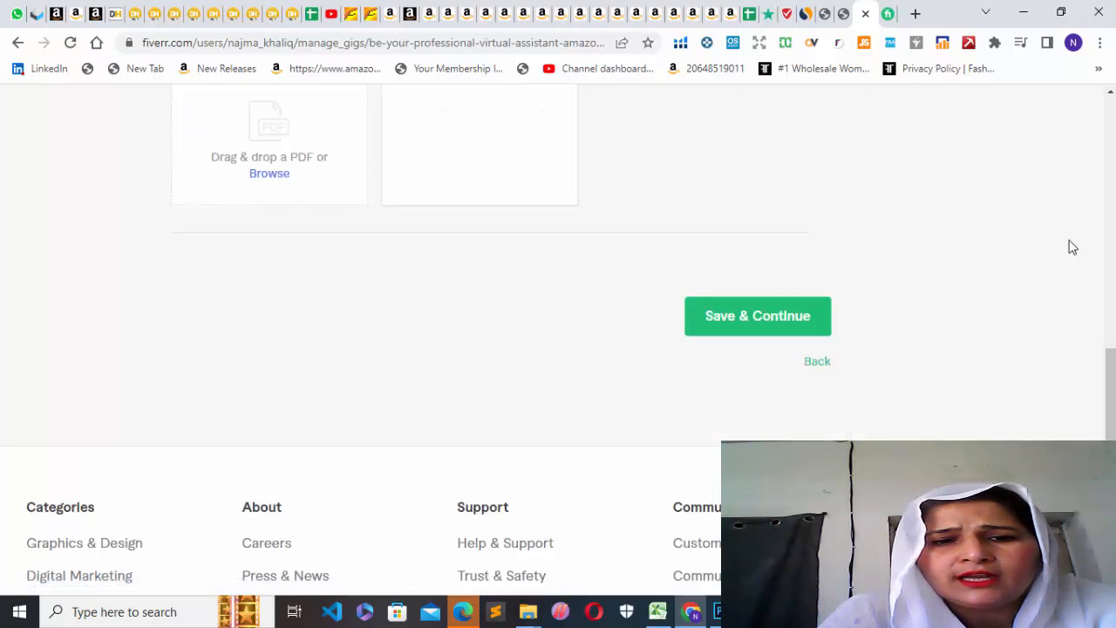
# Try to upload the image 4665058 from the Saved Pictures folder as the first gig photo.
pyautogui.moveTo(1111, 377); pyautogui.dragTo(1110, 228)
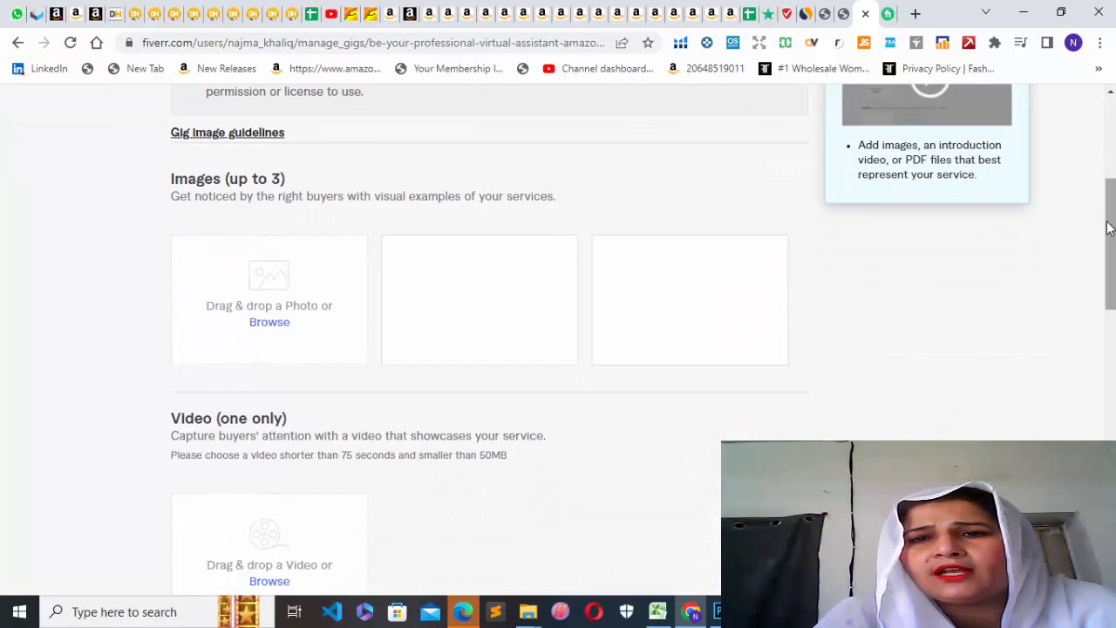
pyautogui.click(269, 323)
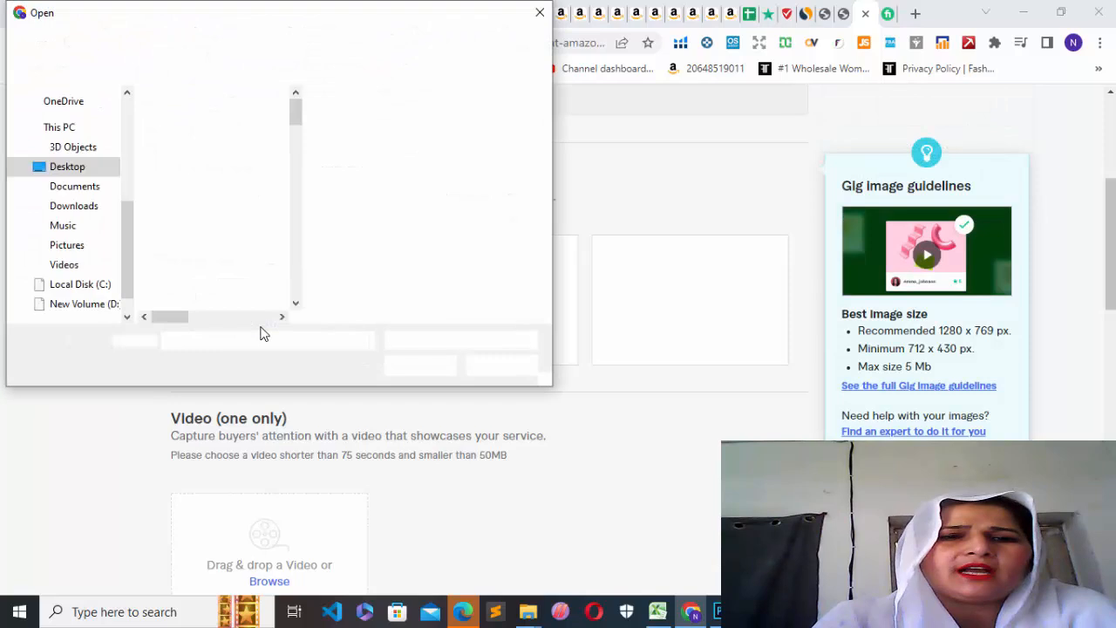
pyautogui.click(94, 250)
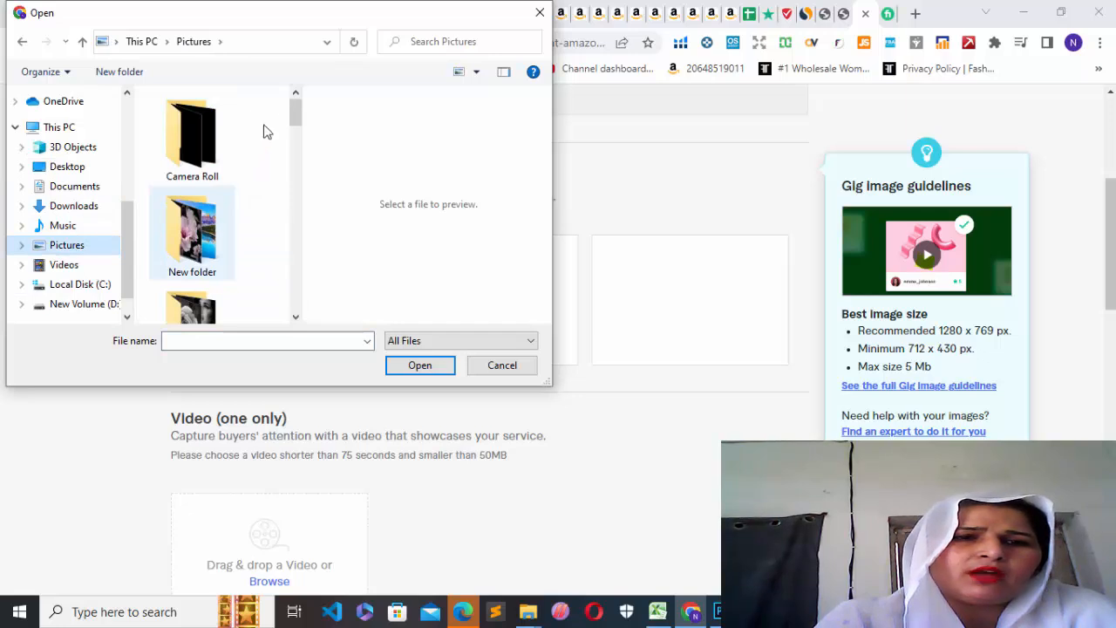
pyautogui.moveTo(295, 111); pyautogui.dragTo(294, 142)
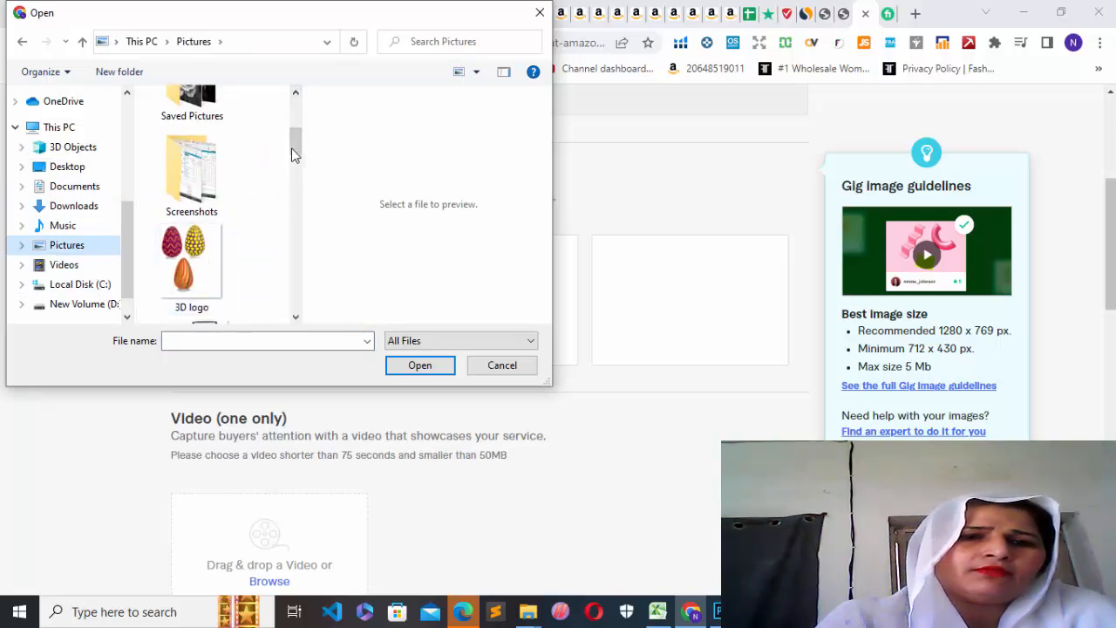
pyautogui.scroll(1, 292, 146)
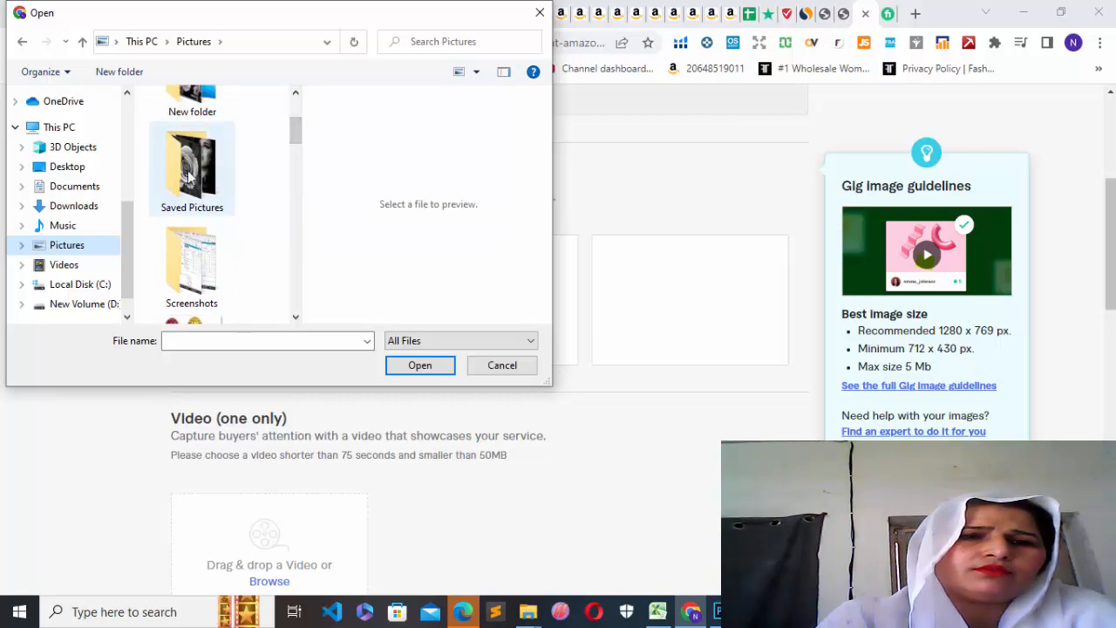
pyautogui.click(188, 170)
pyautogui.doubleClick(188, 172)
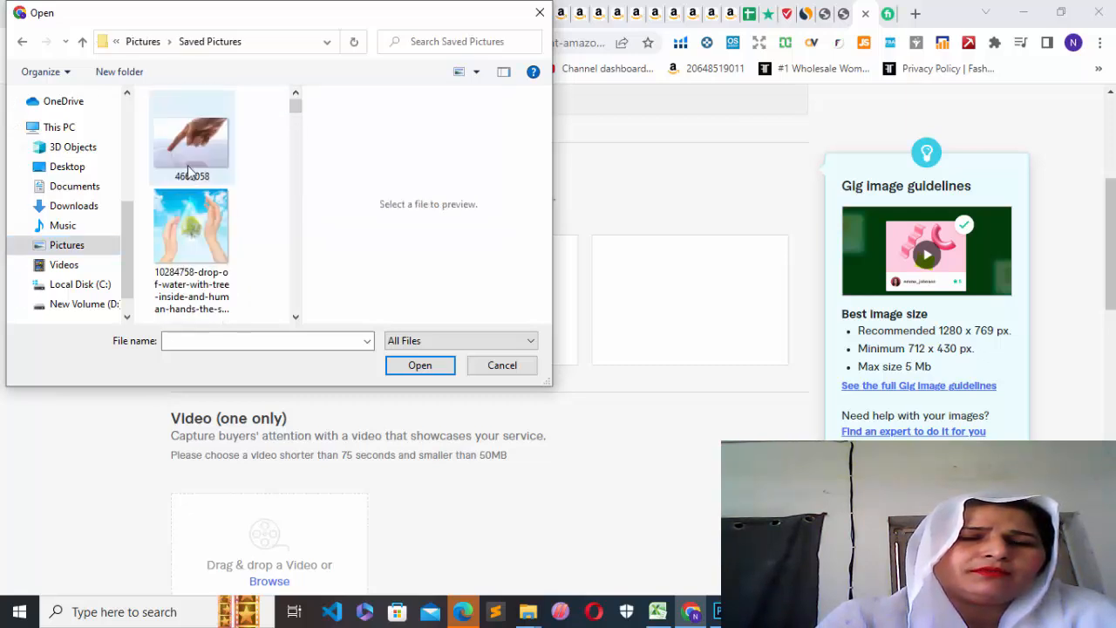
pyautogui.click(198, 148)
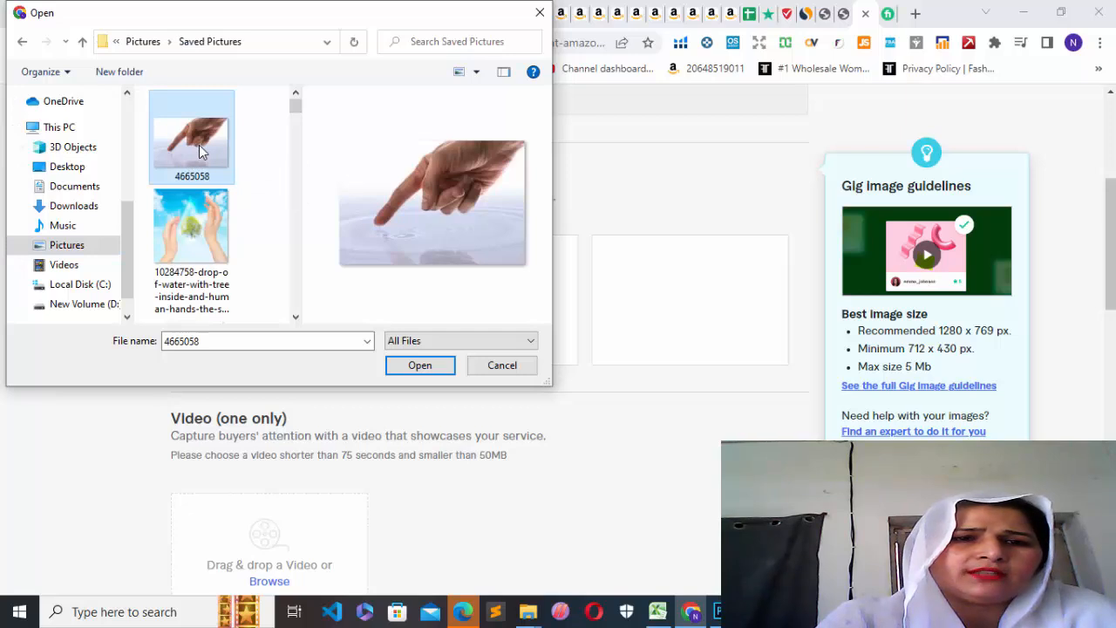
pyautogui.click(419, 365)
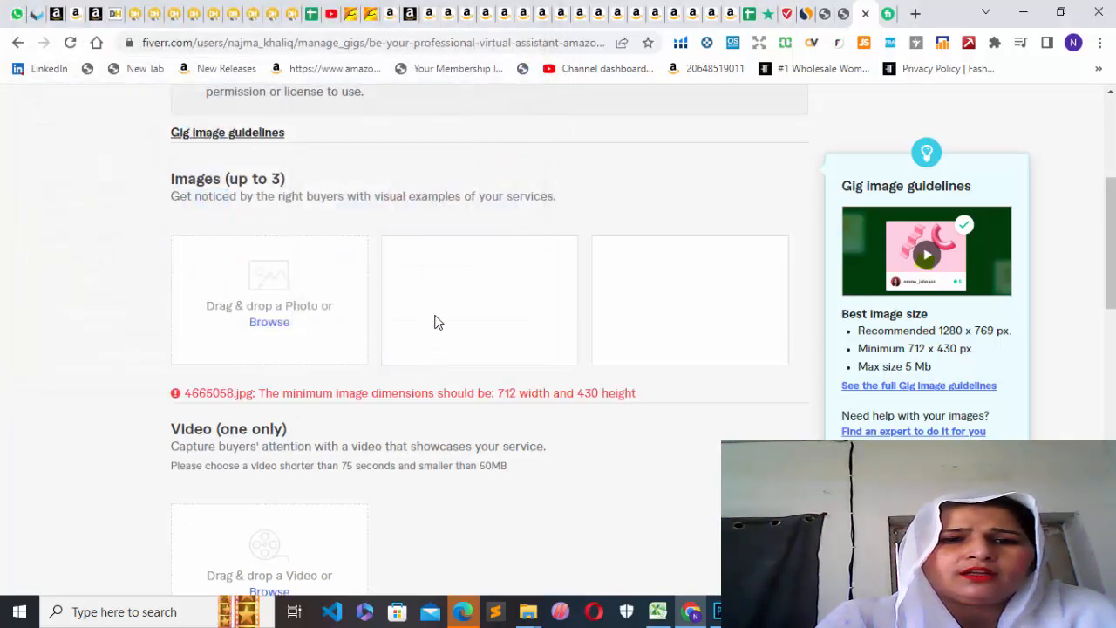
# Try to upload "images (2)" from the Saved Pictures folder as the gig photo.
pyautogui.click(272, 324)
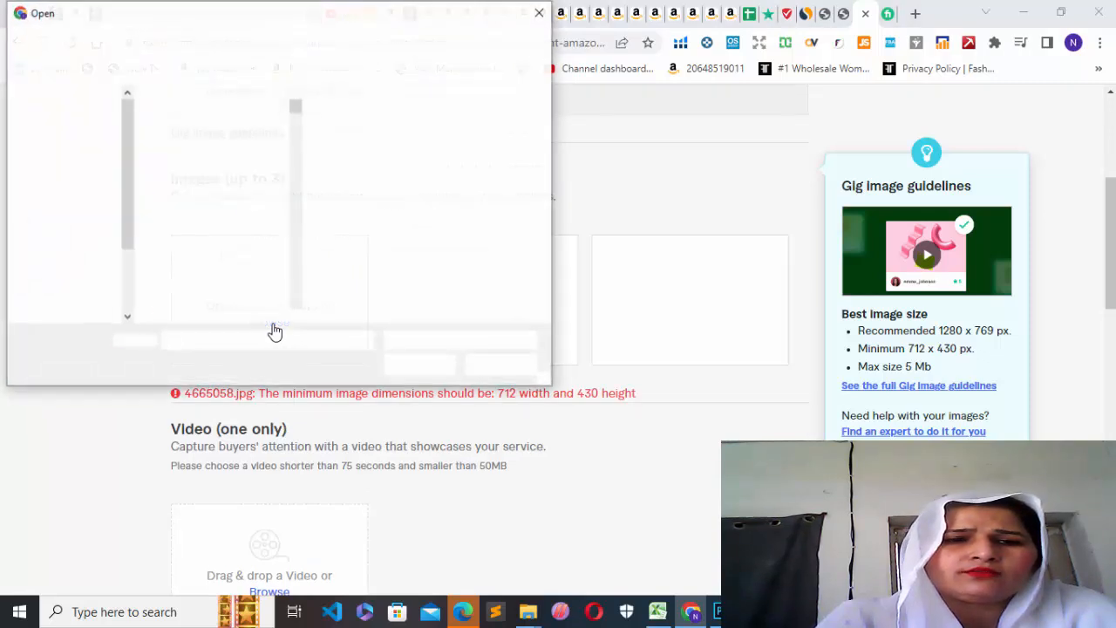
pyautogui.moveTo(296, 105); pyautogui.dragTo(306, 187)
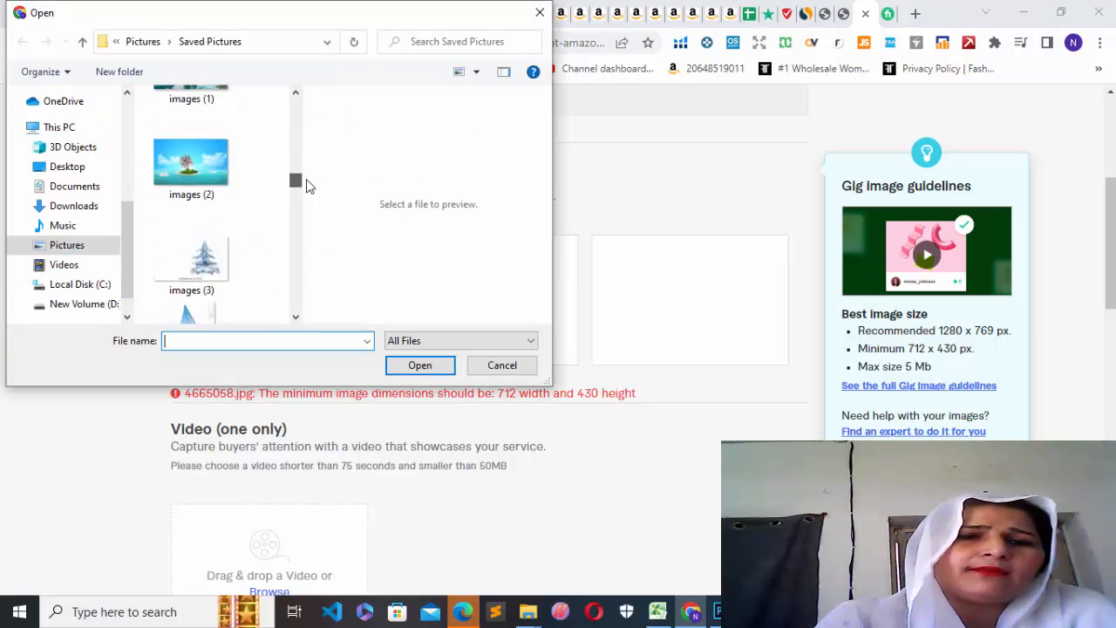
pyautogui.click(196, 173)
pyautogui.click(419, 364)
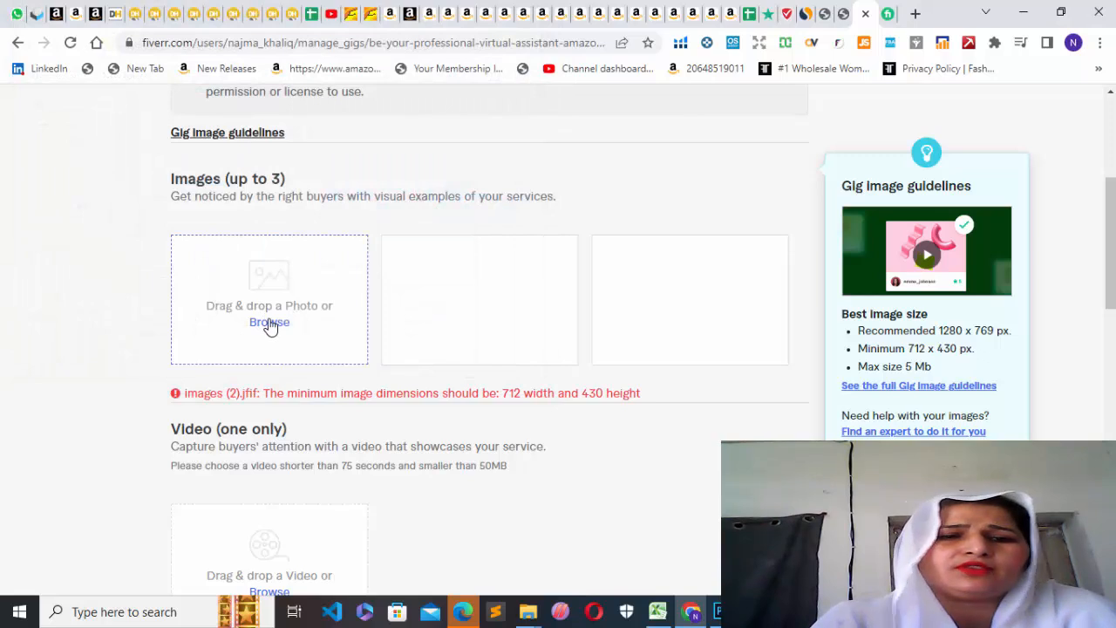
# Try to upload the "3D logo" image from the Pictures folder as the gig photo.
pyautogui.click(266, 321)
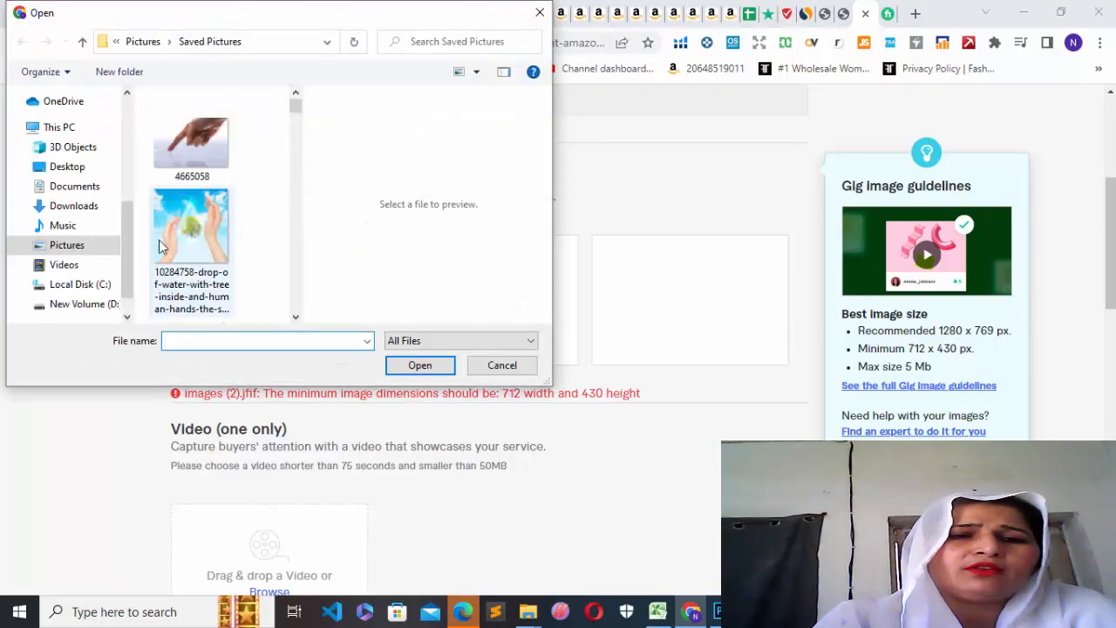
pyautogui.click(104, 253)
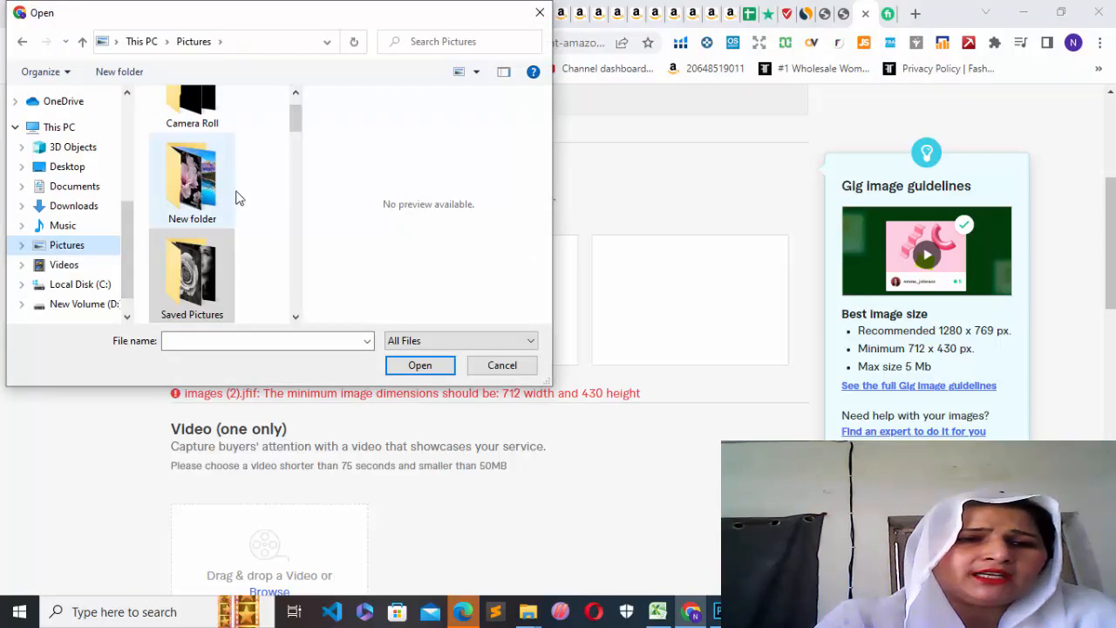
pyautogui.moveTo(294, 129); pyautogui.dragTo(294, 158)
pyautogui.click(189, 164)
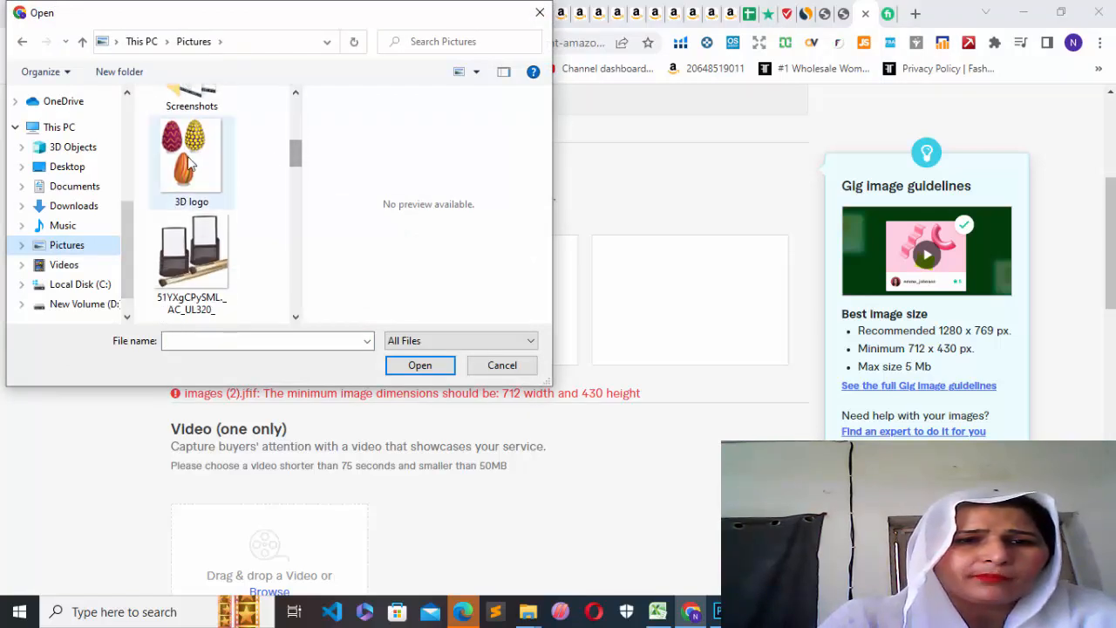
pyautogui.click(424, 364)
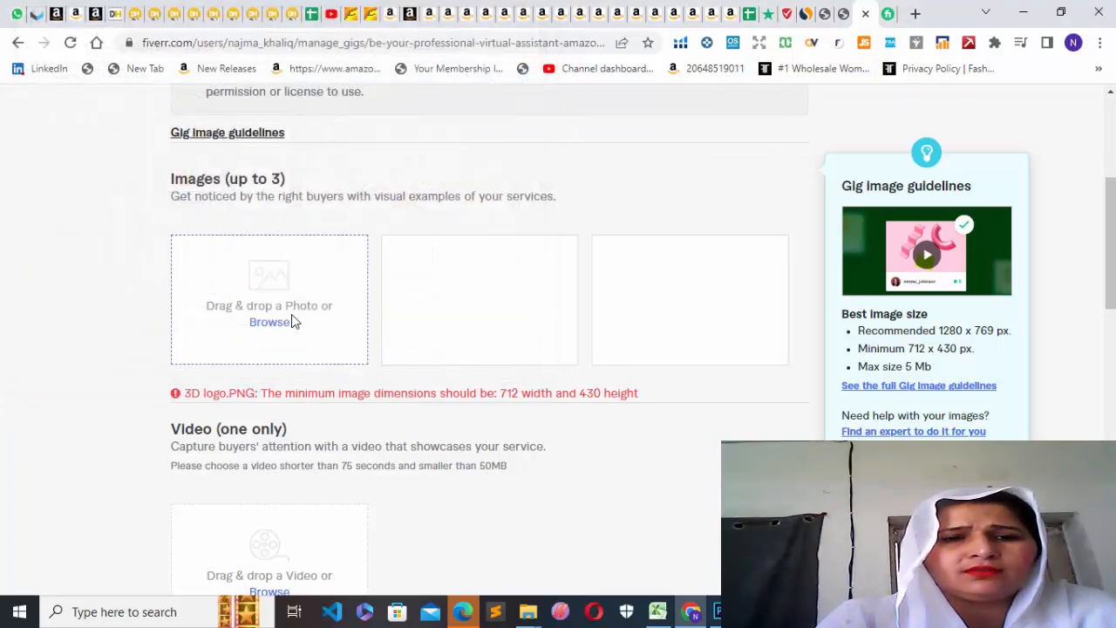
# Try to upload the 51YXgCPySML._AC_UL320_ image from the Pictures folder as the gig photo.
pyautogui.click(270, 323)
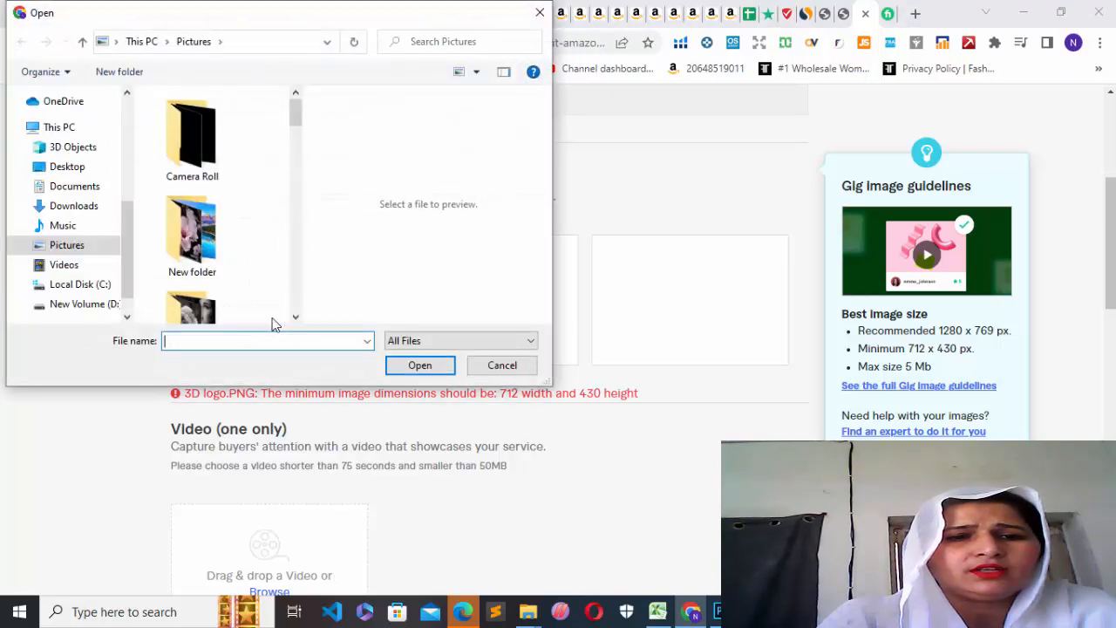
pyautogui.moveTo(293, 118); pyautogui.dragTo(293, 142)
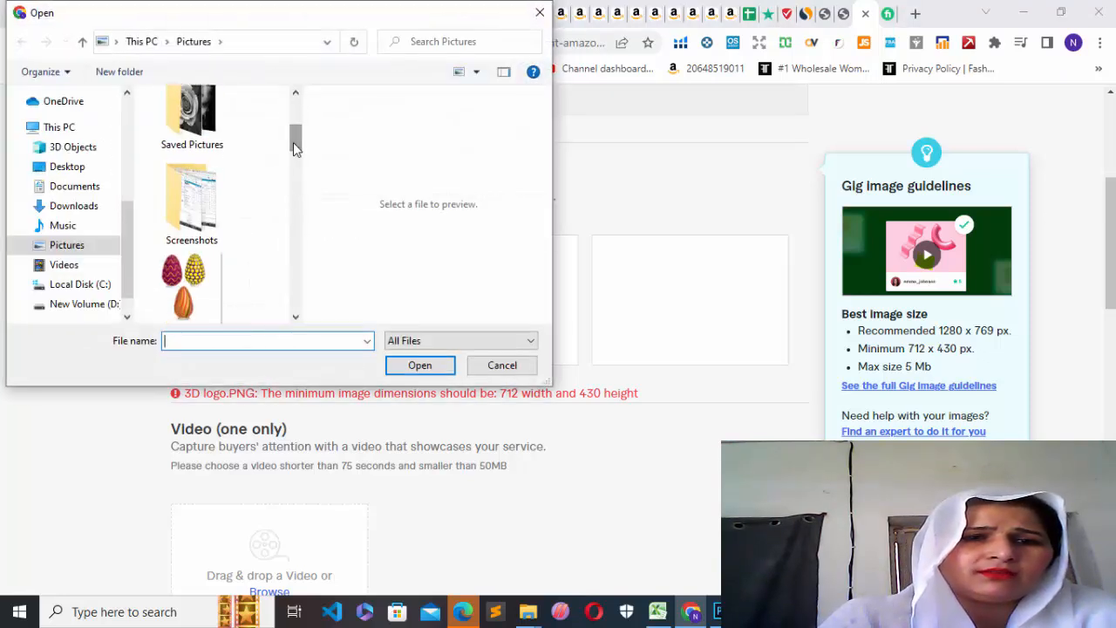
pyautogui.moveTo(293, 142); pyautogui.dragTo(294, 167)
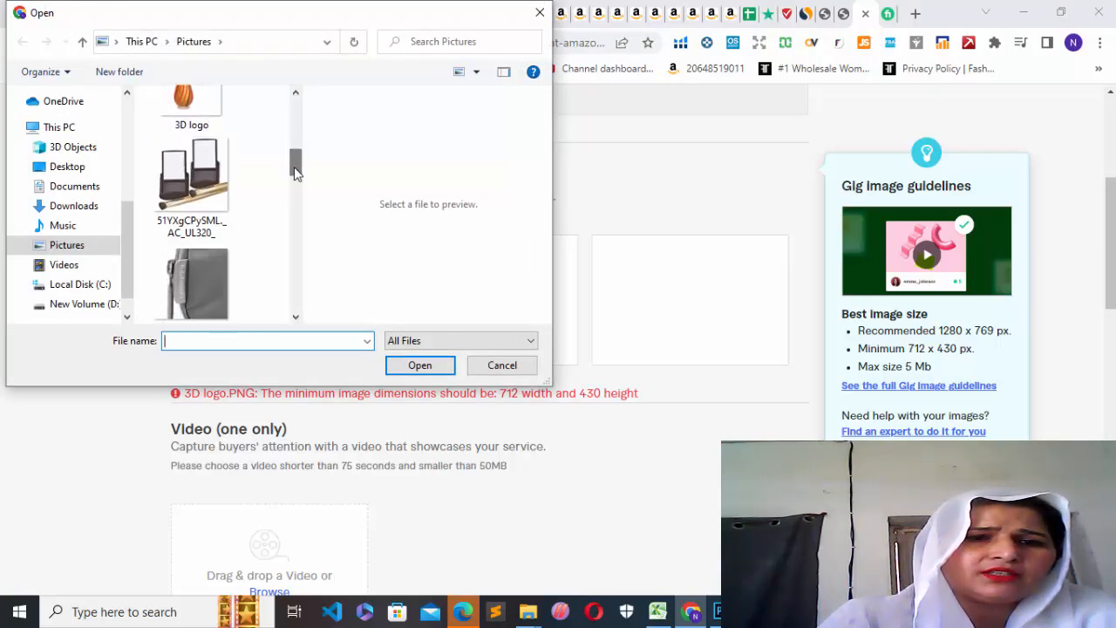
pyautogui.click(212, 183)
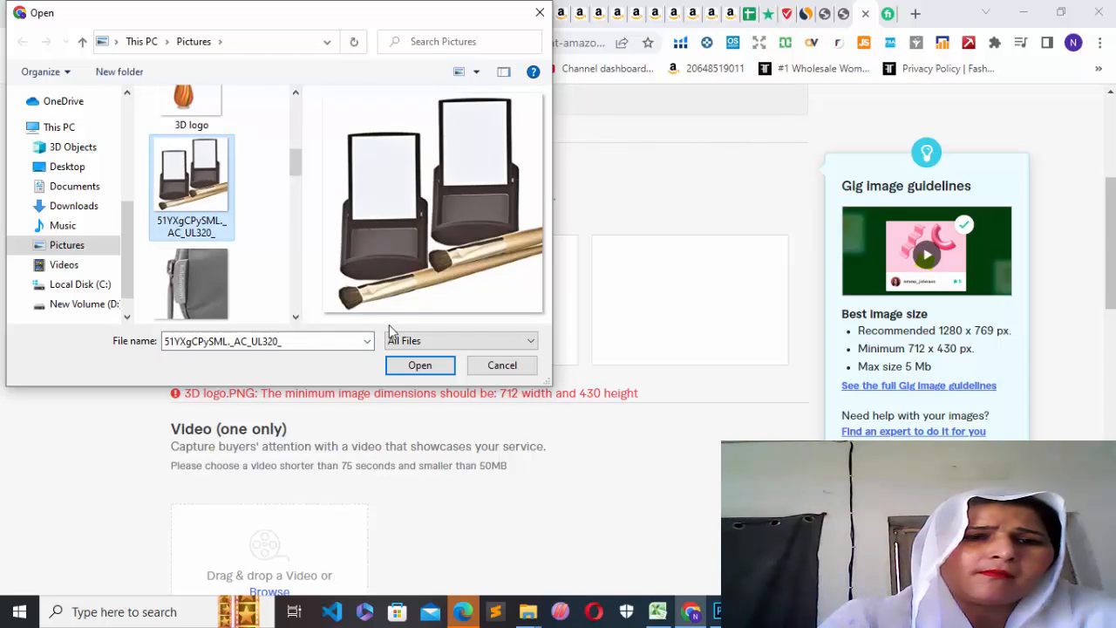
pyautogui.click(420, 366)
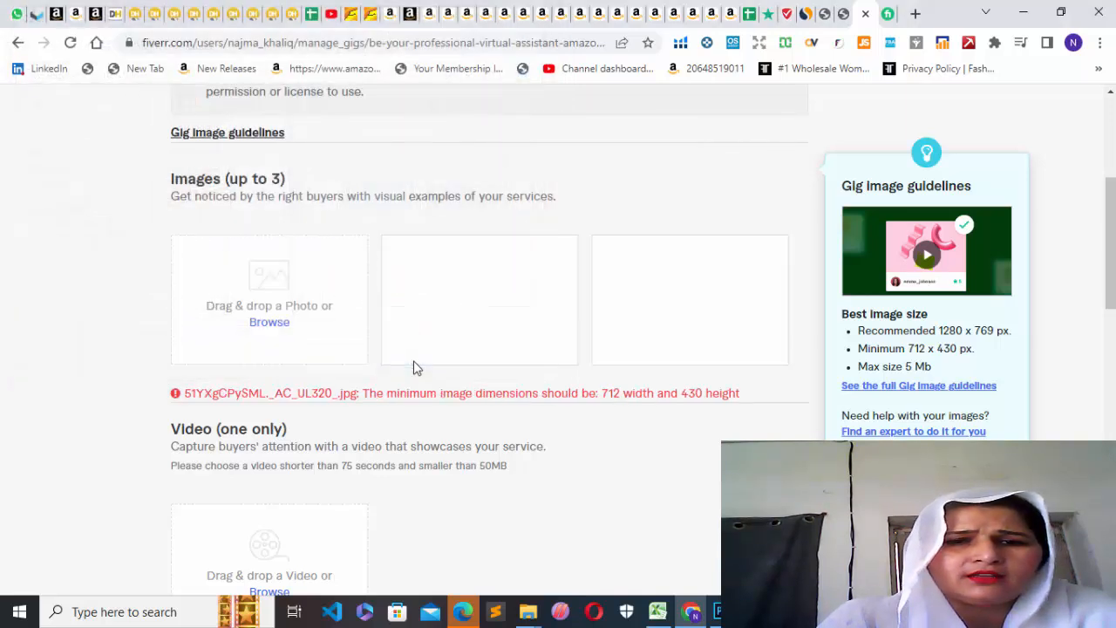
# Try to upload "images (2)" from the New folder inside Pictures as the gig photo.
pyautogui.click(264, 328)
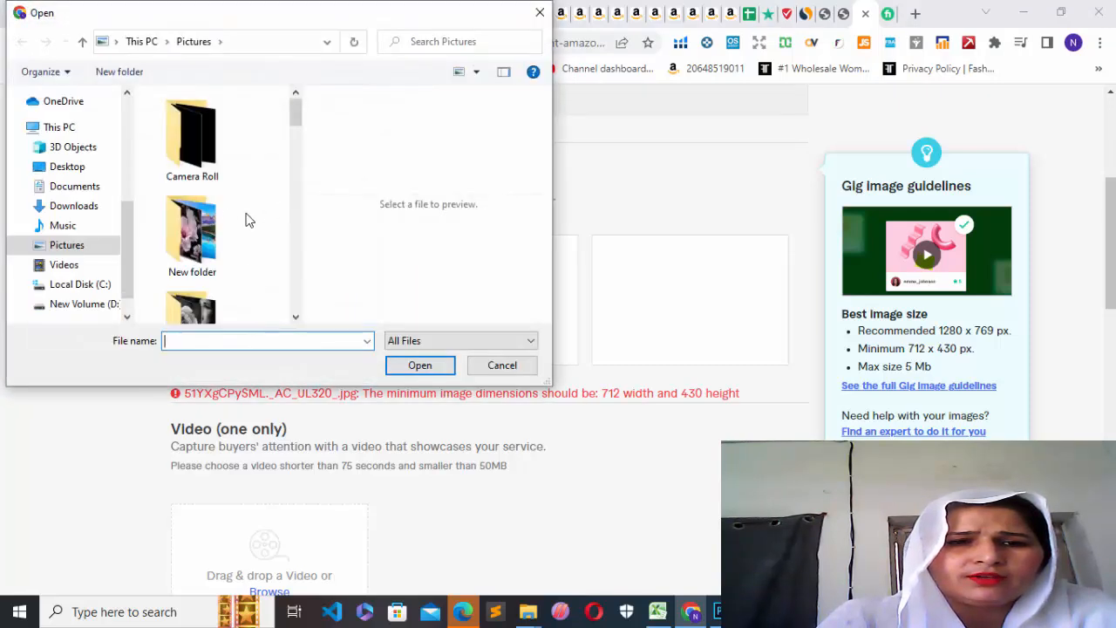
pyautogui.click(218, 233)
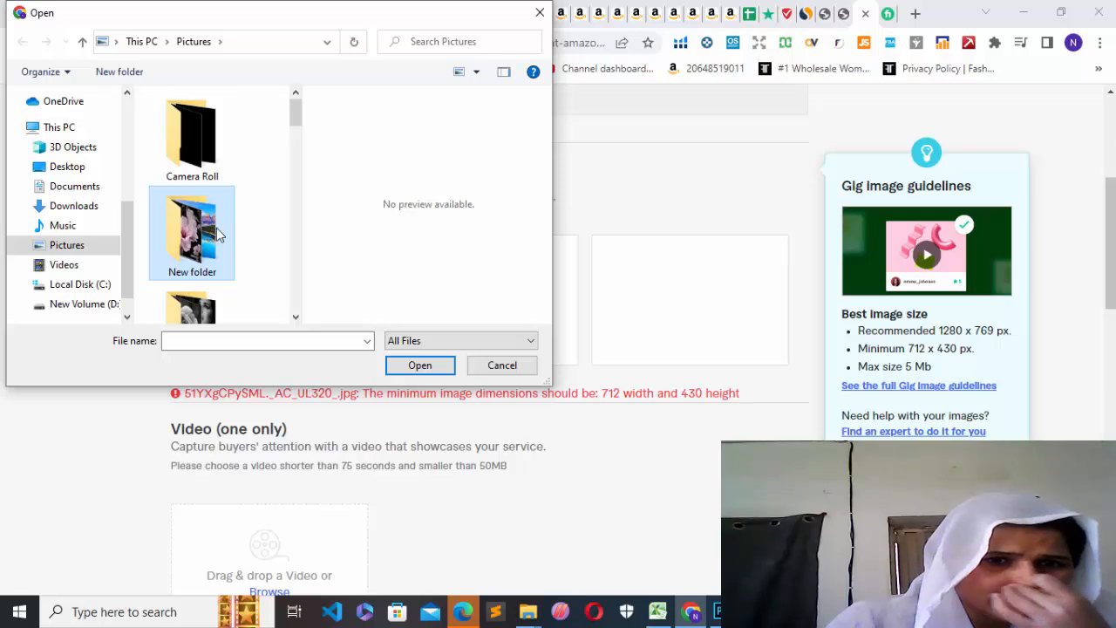
pyautogui.doubleClick(218, 234)
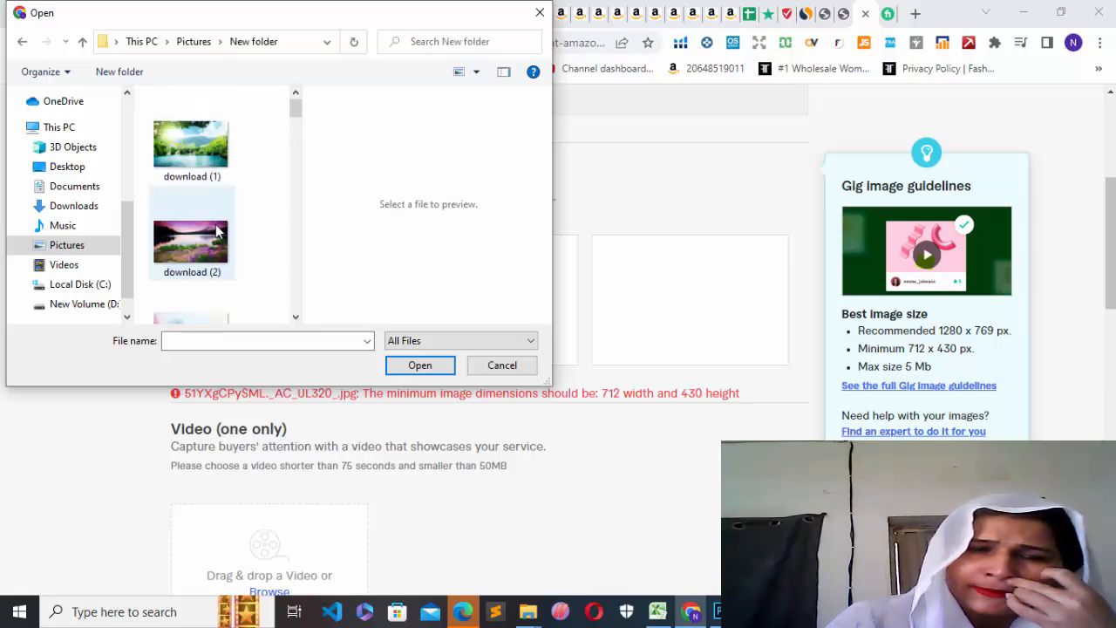
pyautogui.moveTo(294, 117); pyautogui.dragTo(292, 247)
pyautogui.click(173, 125)
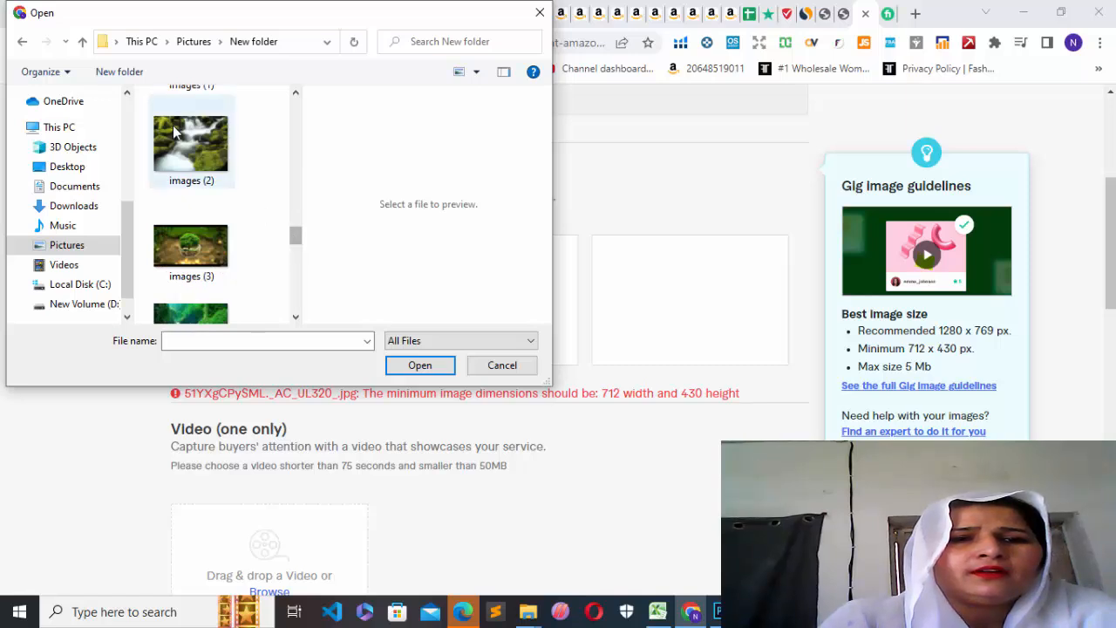
pyautogui.click(413, 368)
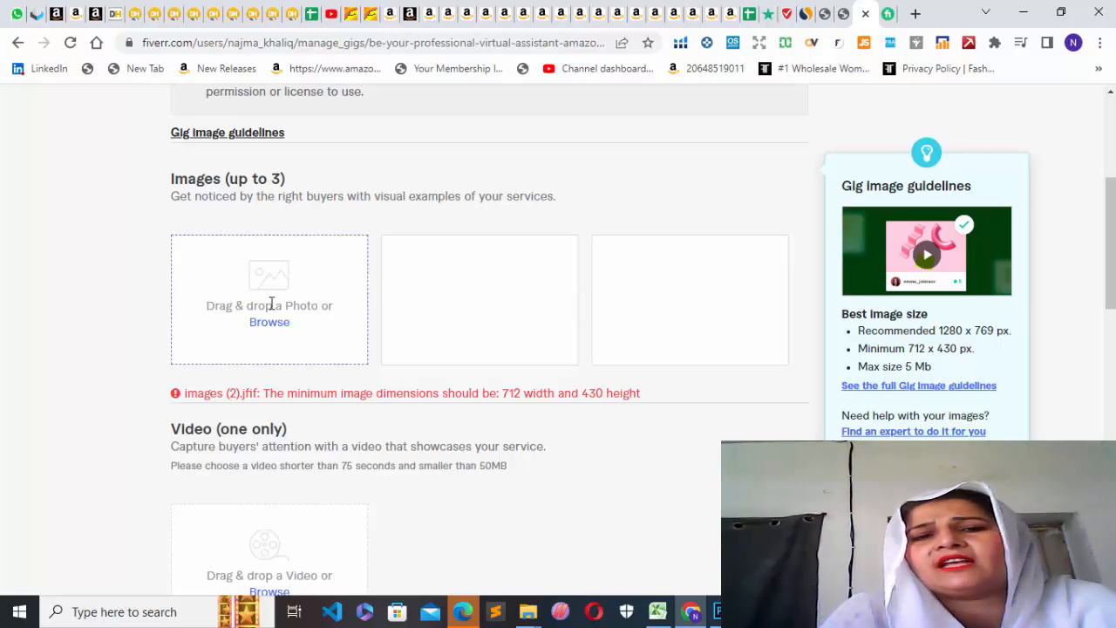
# Try to upload WIN_20220420_10_54_18_Pro from the Camera Roll folder as the gig photo.
pyautogui.doubleClick(263, 295)
pyautogui.click(269, 325)
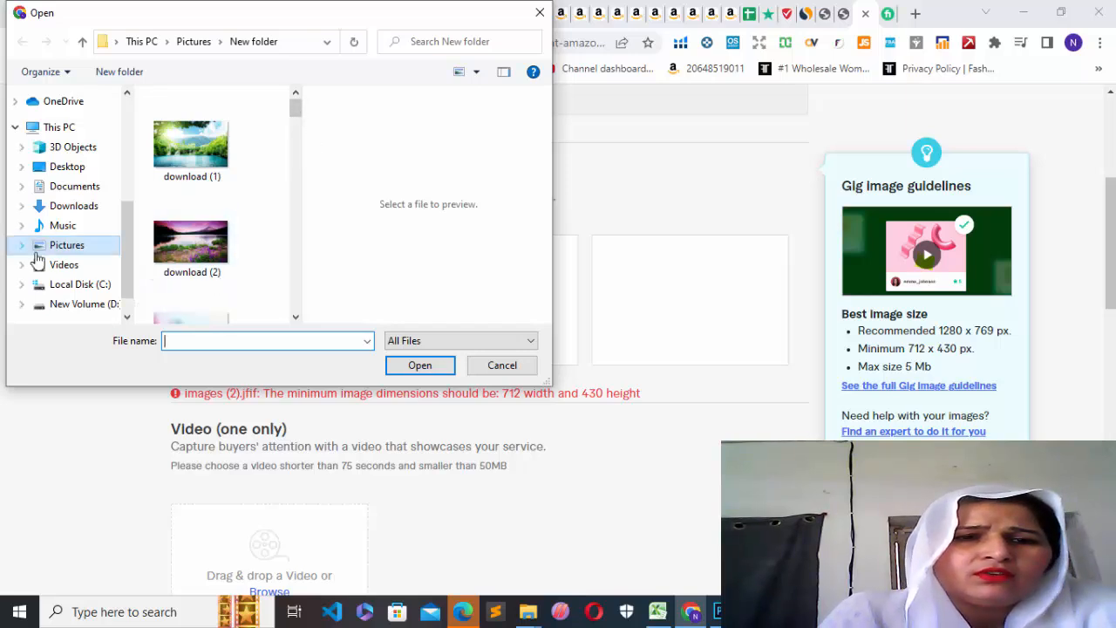
pyautogui.click(91, 247)
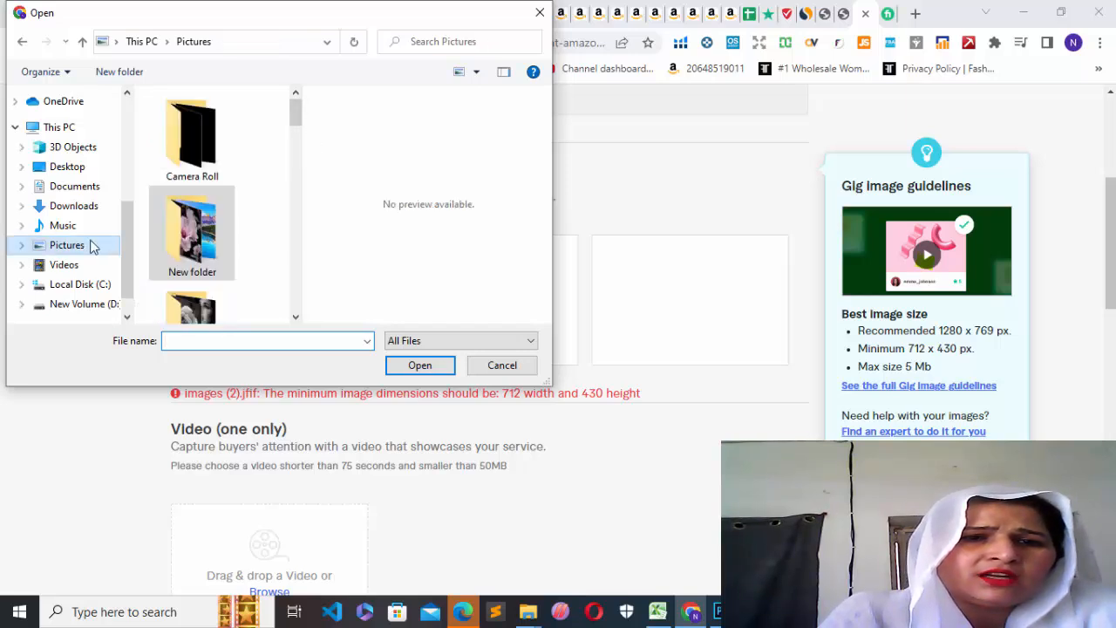
pyautogui.click(216, 157)
pyautogui.doubleClick(214, 155)
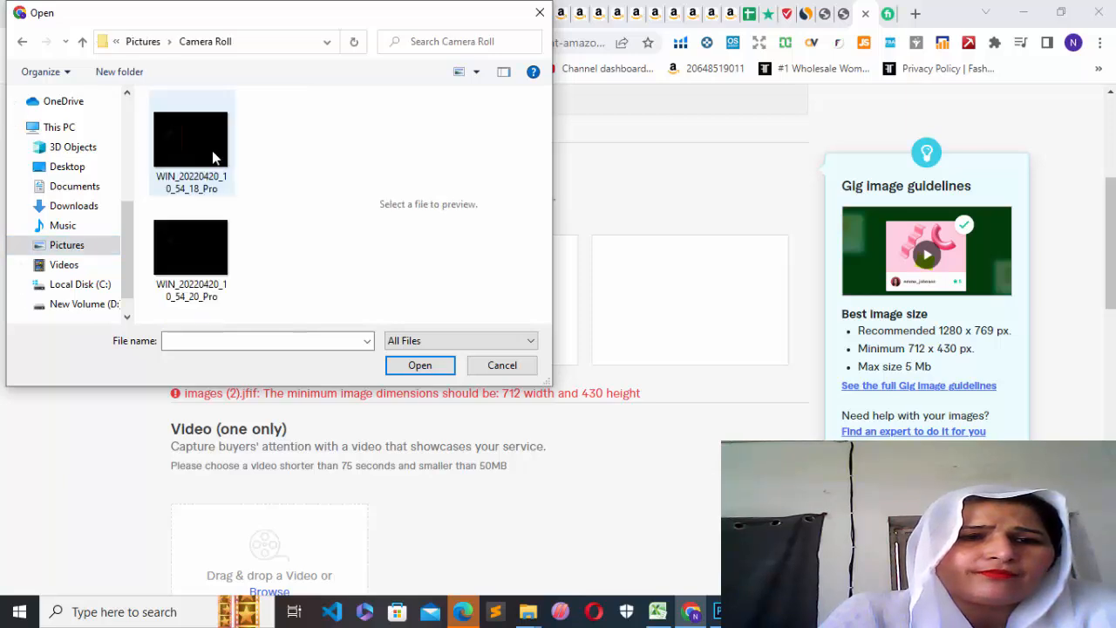
pyautogui.click(201, 149)
pyautogui.click(417, 365)
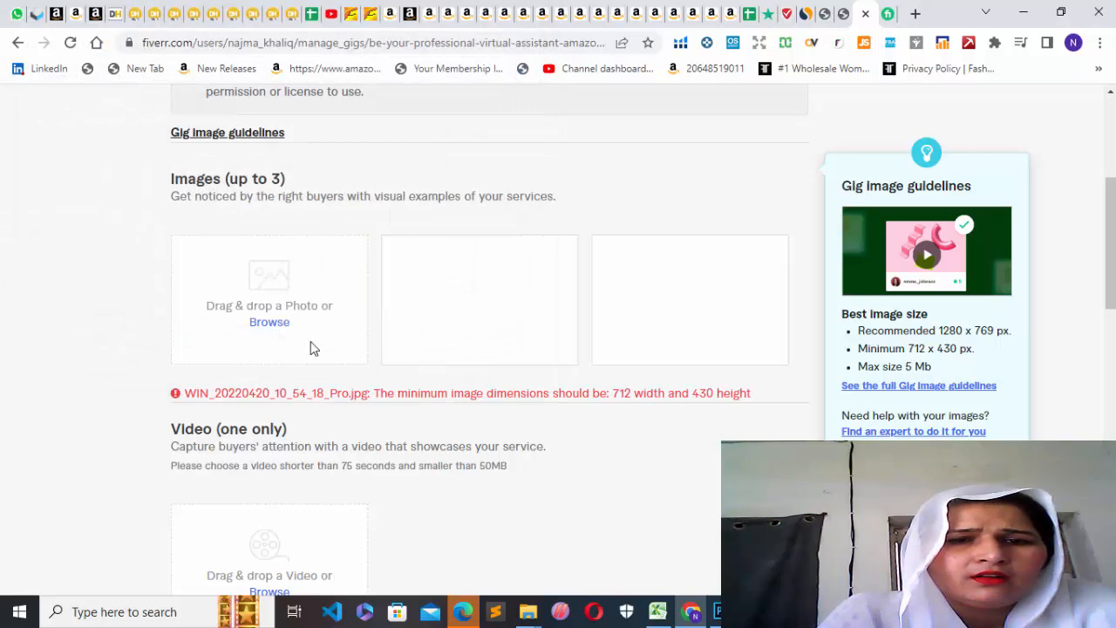
# Try to upload the "Capture bag 2" image from the Pictures folder as the gig photo.
pyautogui.doubleClick(258, 318)
pyautogui.click(266, 322)
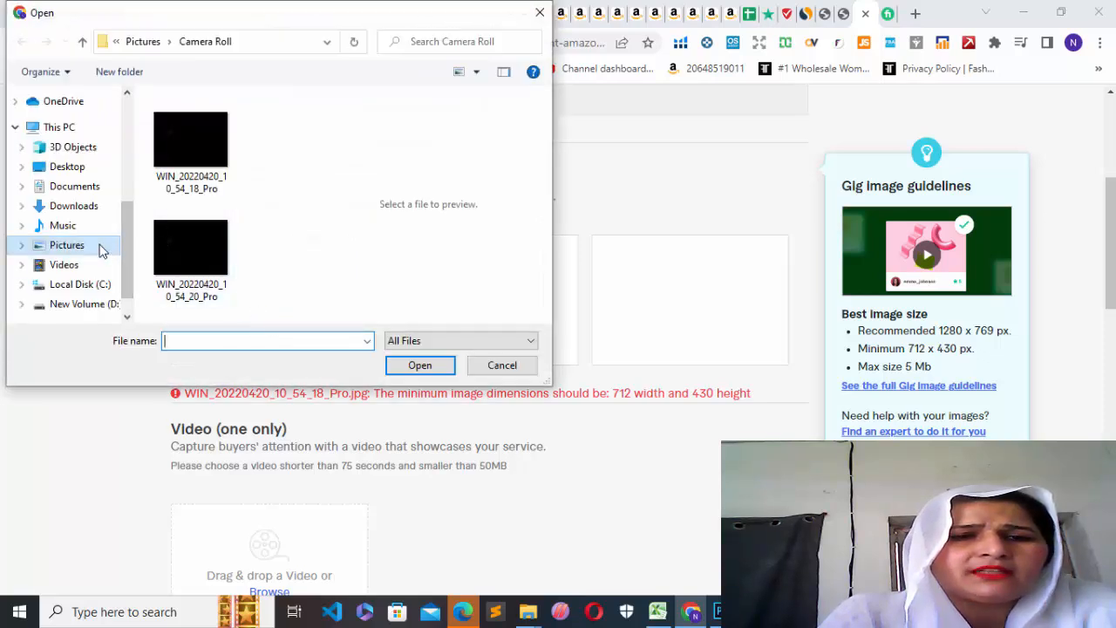
pyautogui.click(98, 245)
pyautogui.moveTo(296, 112); pyautogui.dragTo(297, 180)
pyautogui.click(211, 173)
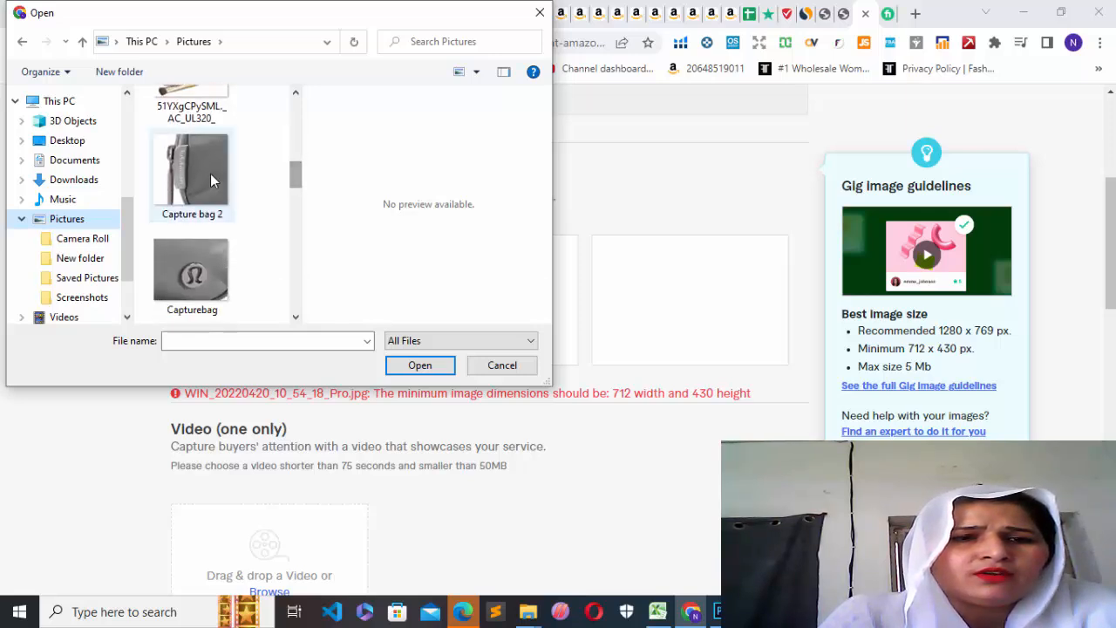
pyautogui.click(404, 366)
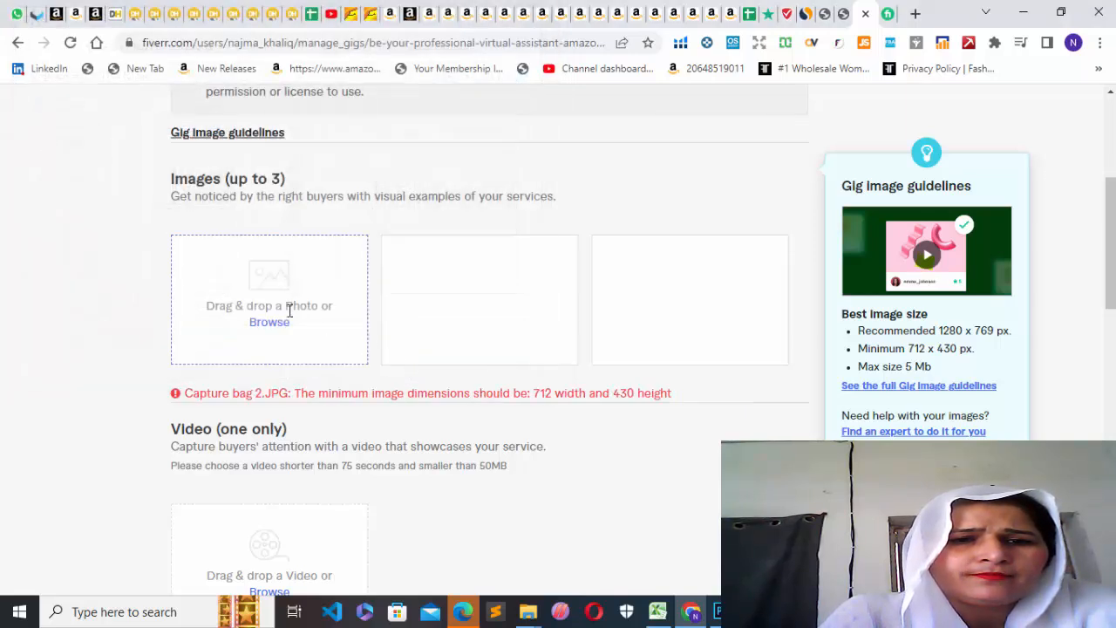
# Try to upload the cute-dps-for-girls-facebook image from the Pictures folder as the gig photo.
pyautogui.click(270, 324)
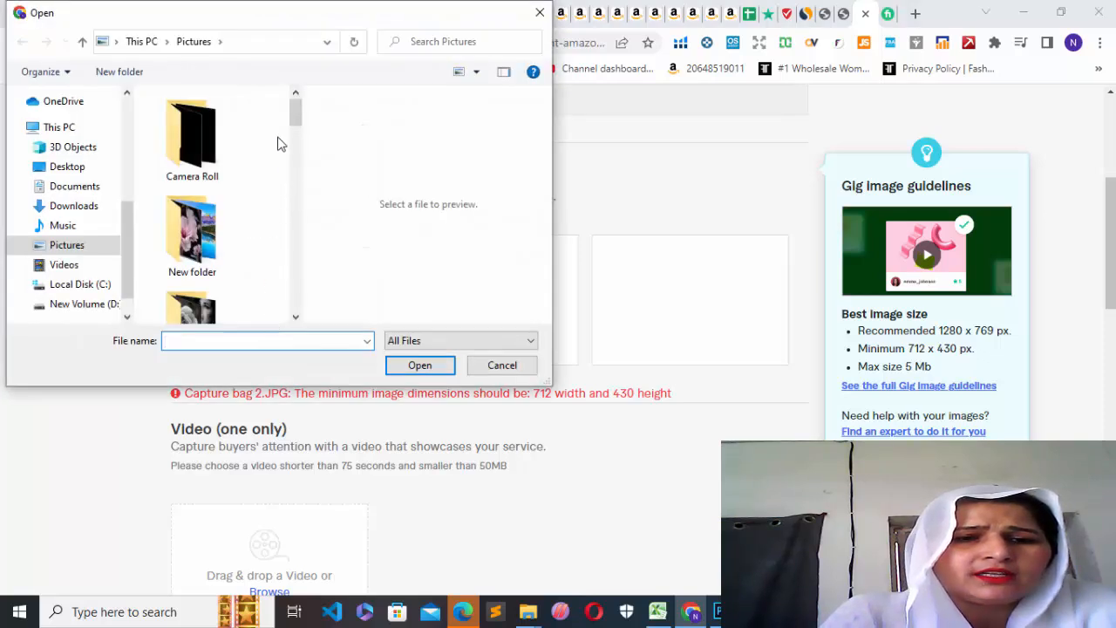
pyautogui.moveTo(296, 111); pyautogui.dragTo(295, 185)
pyautogui.click(204, 288)
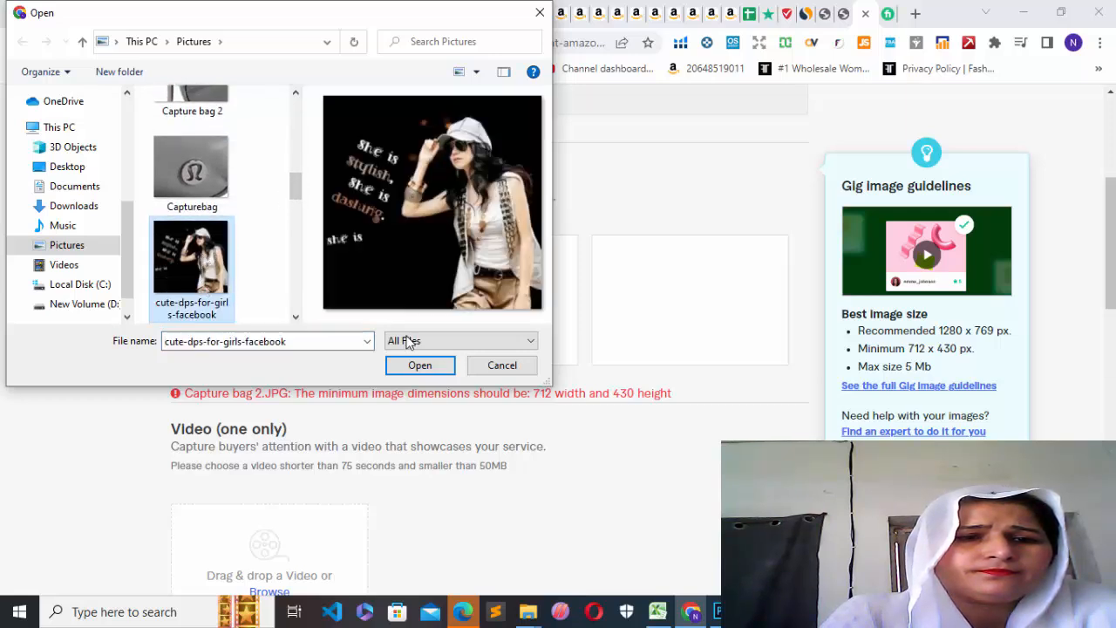
pyautogui.click(417, 366)
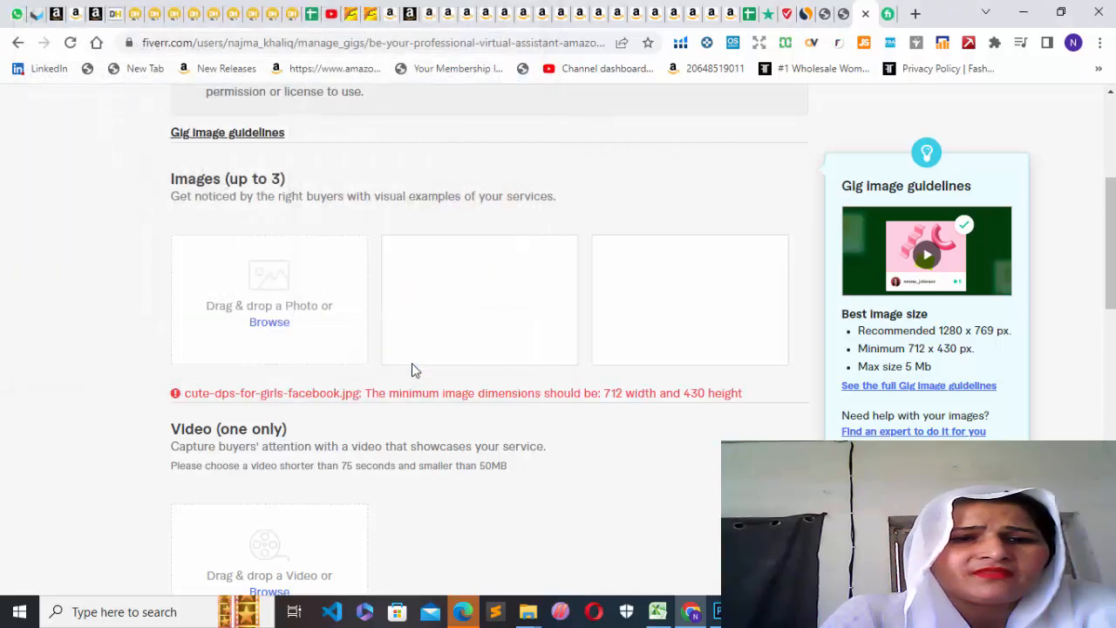
# Try to upload the "dp" image from the Pictures folder as the gig photo.
pyautogui.click(263, 324)
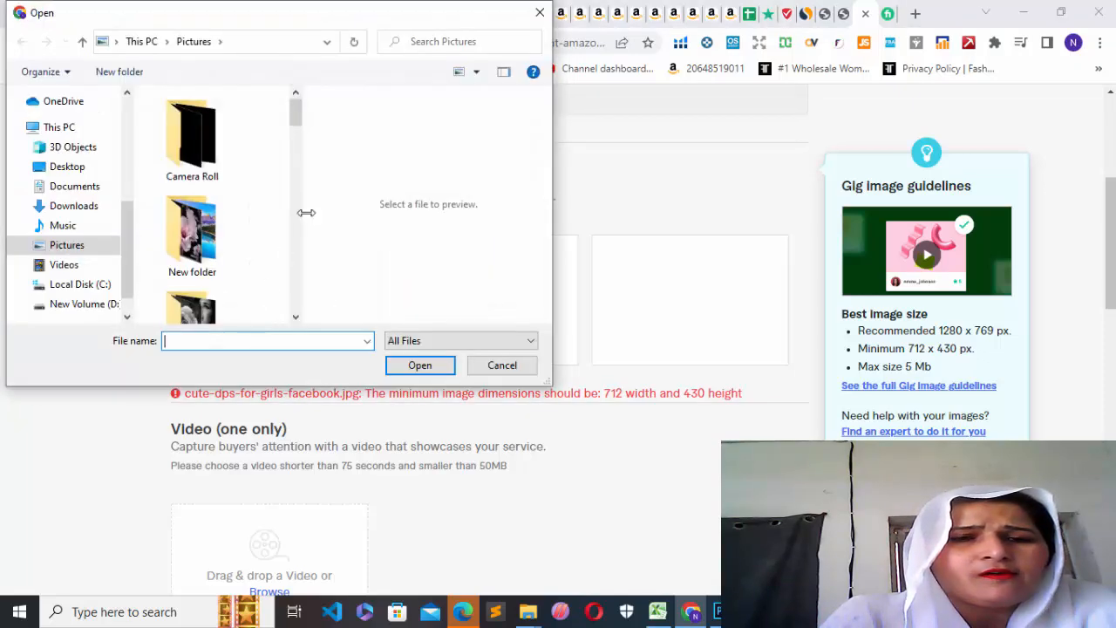
pyautogui.moveTo(293, 111); pyautogui.dragTo(302, 246)
pyautogui.click(201, 194)
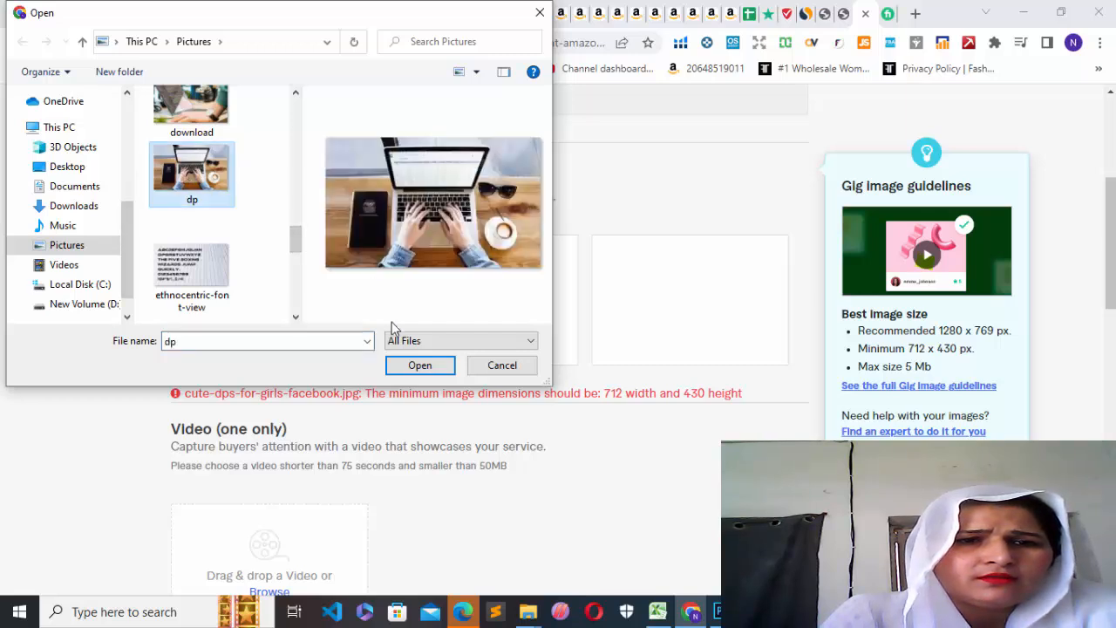
pyautogui.click(406, 364)
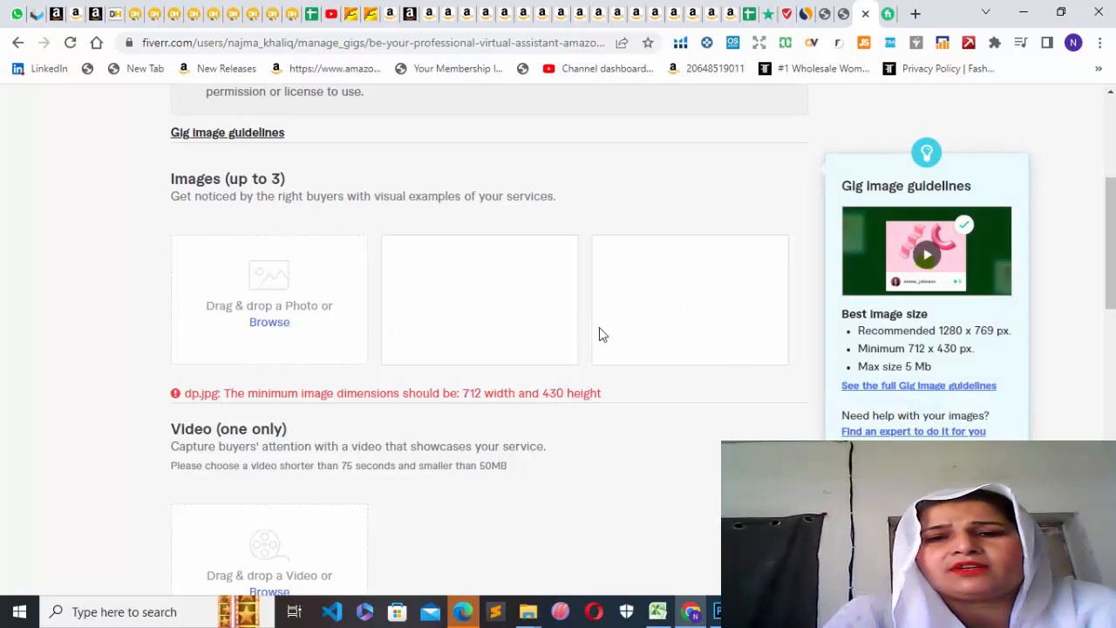
# Review the video and document sections, and try to save the gallery without any gig image.
pyautogui.moveTo(1110, 263); pyautogui.dragTo(1111, 313)
pyautogui.moveTo(441, 365)
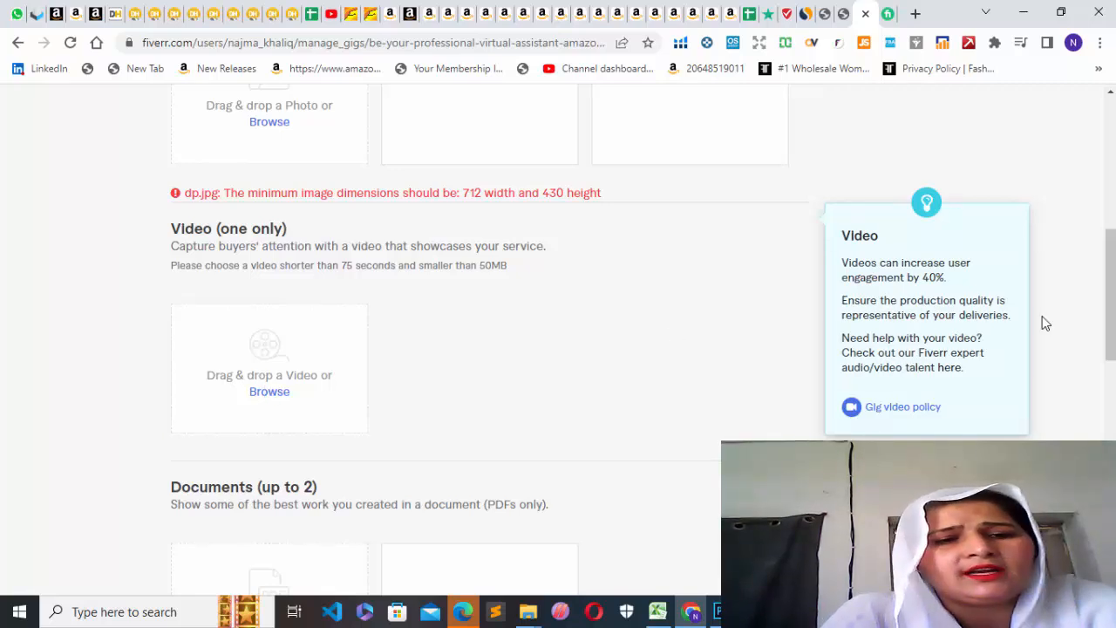
pyautogui.moveTo(1105, 322); pyautogui.dragTo(1107, 406)
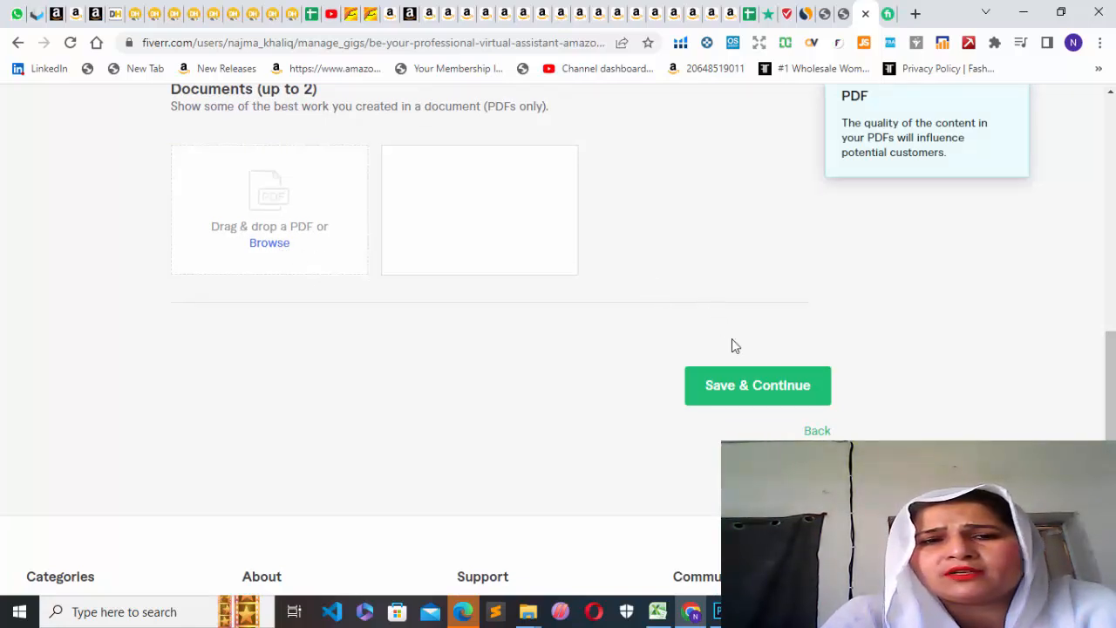
pyautogui.click(740, 391)
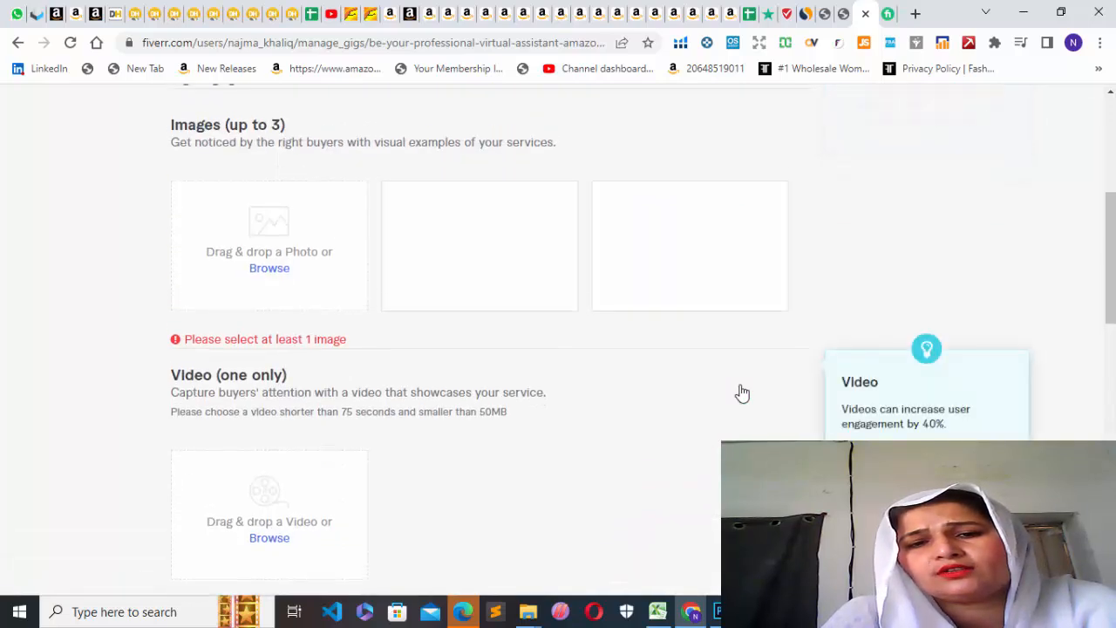
# Upload HD-wallpaper-beautiful-landscape-3d-nature from the New folder inside Pictures as the first gig photo.
pyautogui.moveTo(1106, 277)
pyautogui.mouseDown()
pyautogui.moveTo(1109, 168)
pyautogui.moveTo(1109, 272)
pyautogui.mouseUp()
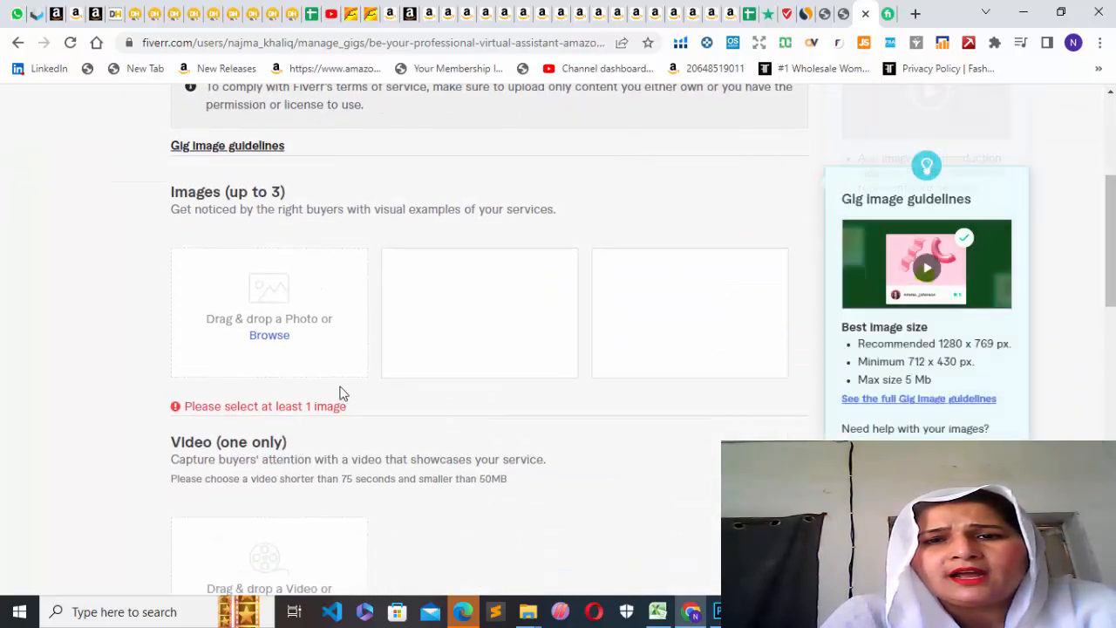
pyautogui.doubleClick(276, 337)
pyautogui.doubleClick(276, 336)
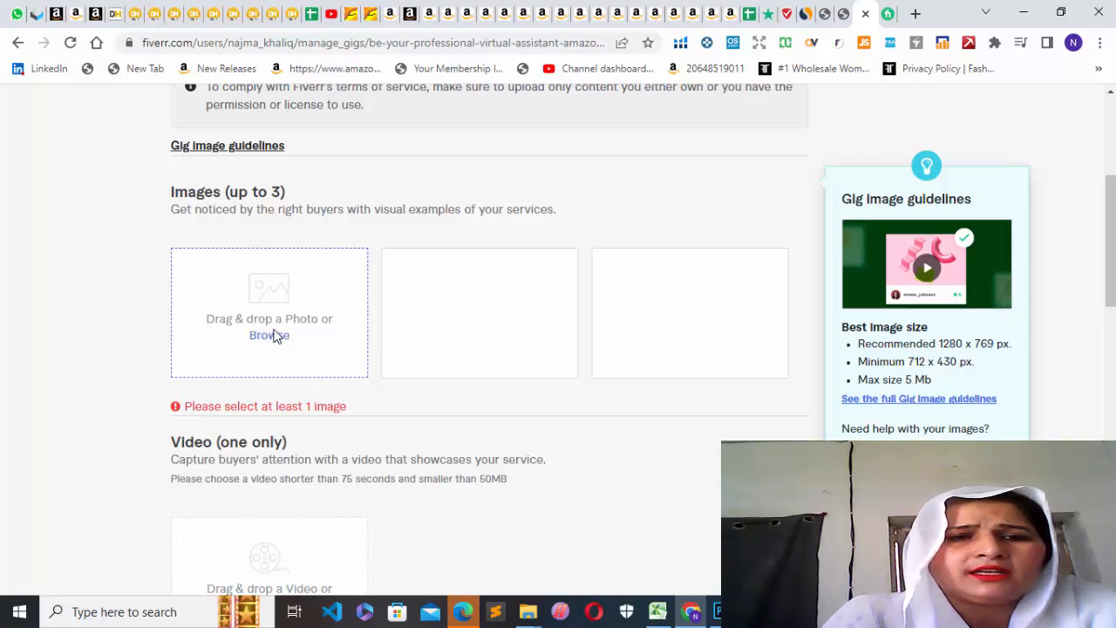
pyautogui.rightClick(275, 336)
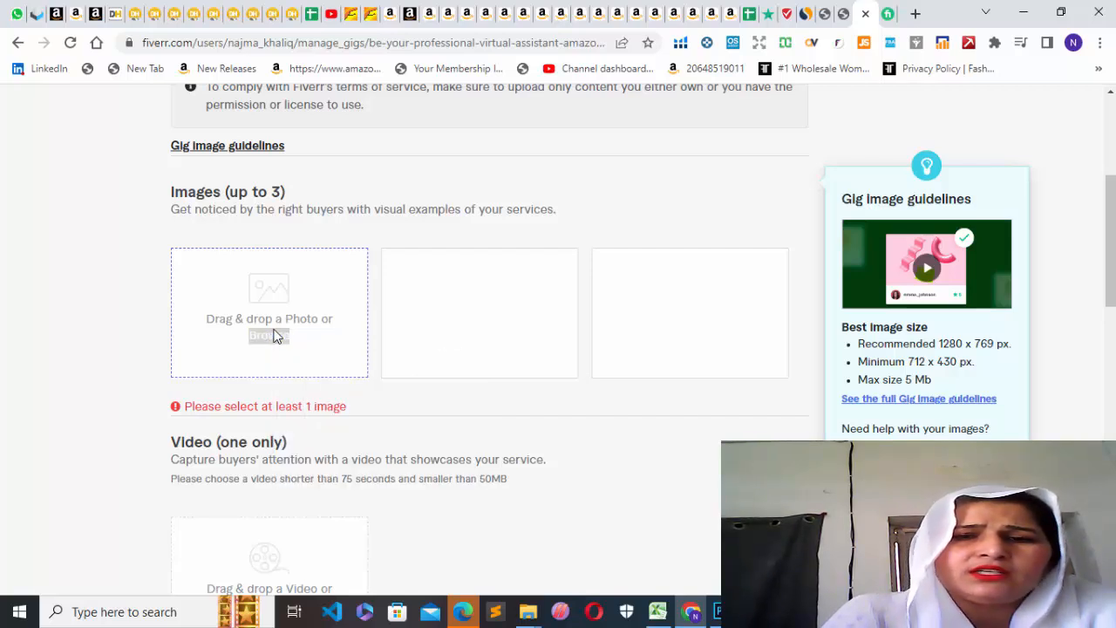
pyautogui.click(270, 301)
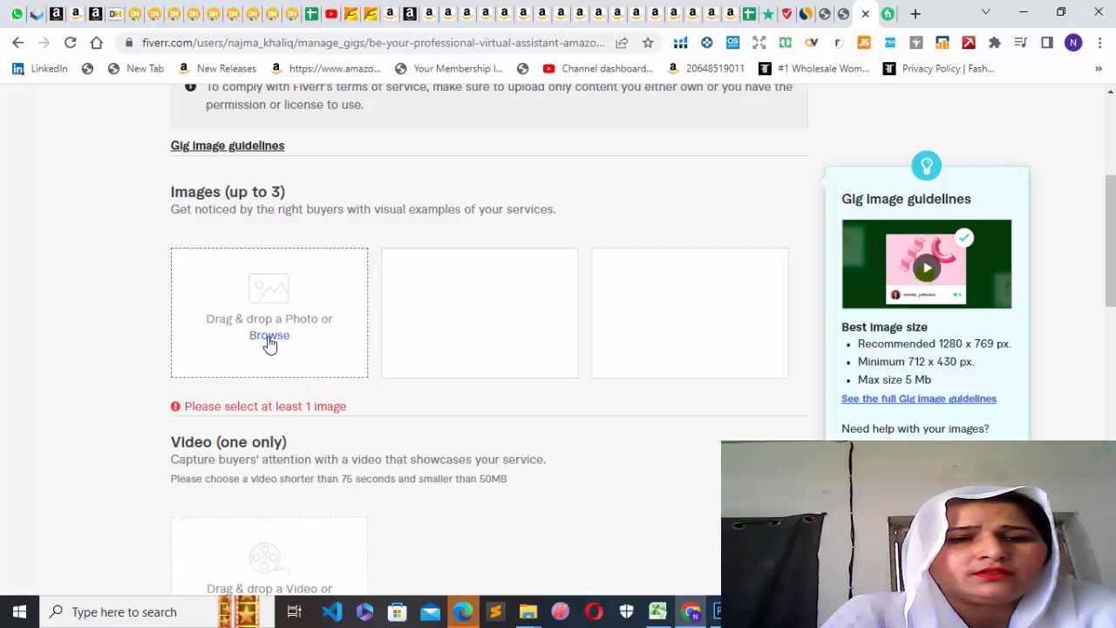
pyautogui.click(269, 335)
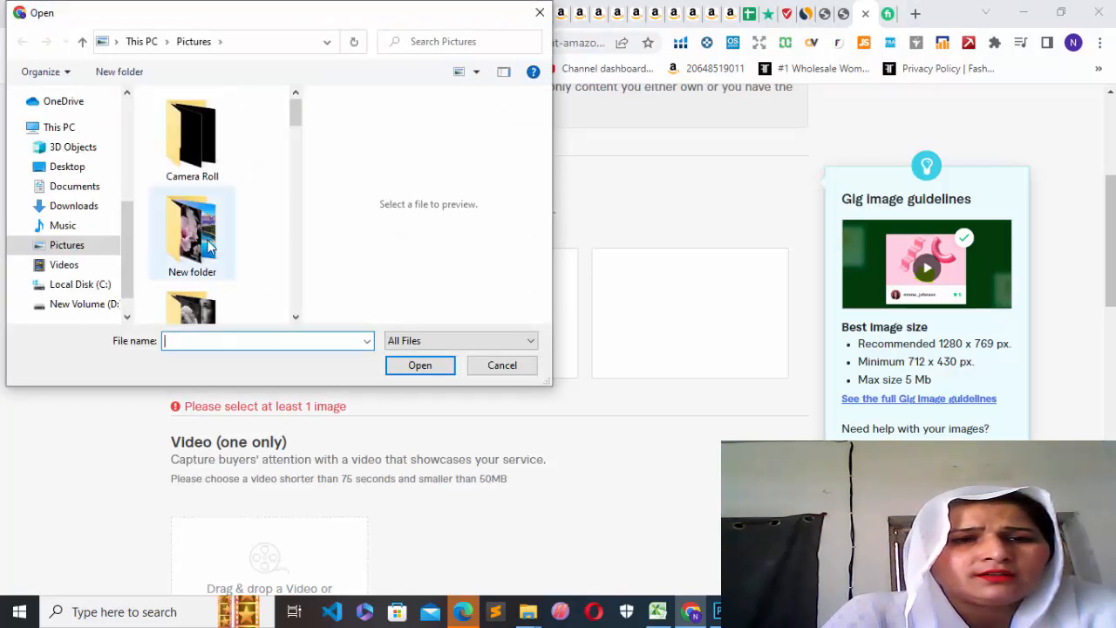
pyautogui.click(207, 247)
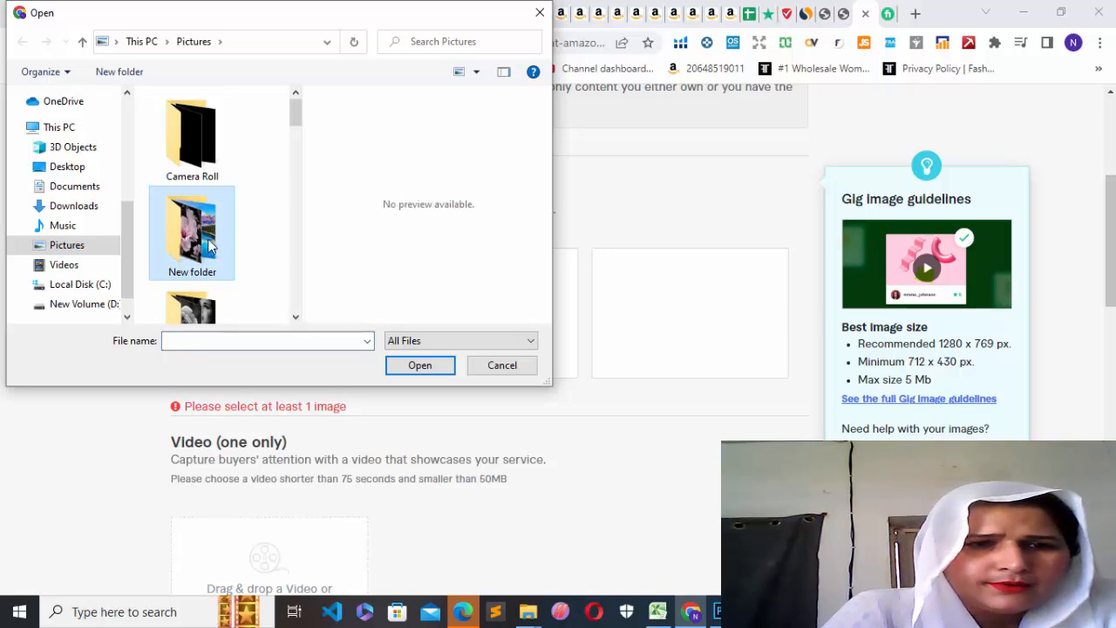
pyautogui.doubleClick(207, 248)
pyautogui.moveTo(290, 123); pyautogui.dragTo(301, 231)
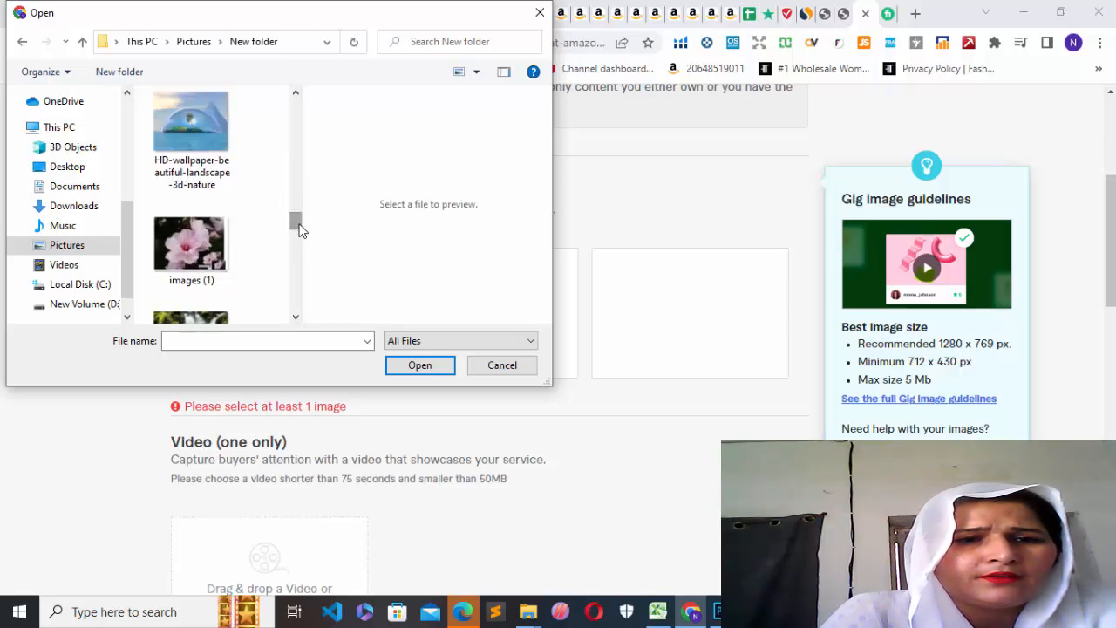
pyautogui.click(197, 122)
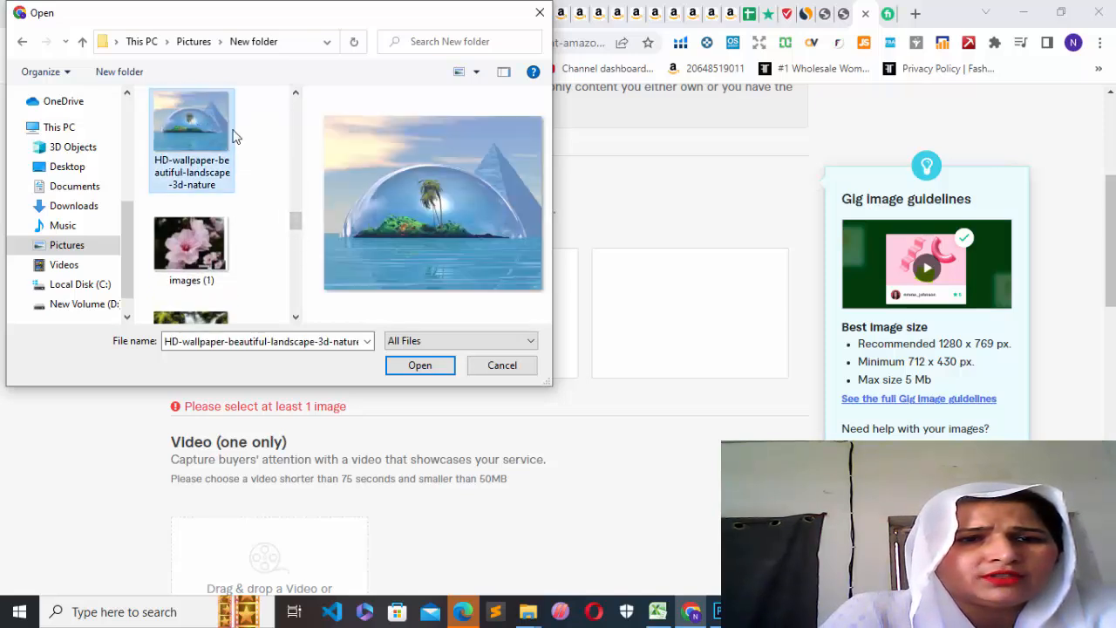
pyautogui.click(420, 365)
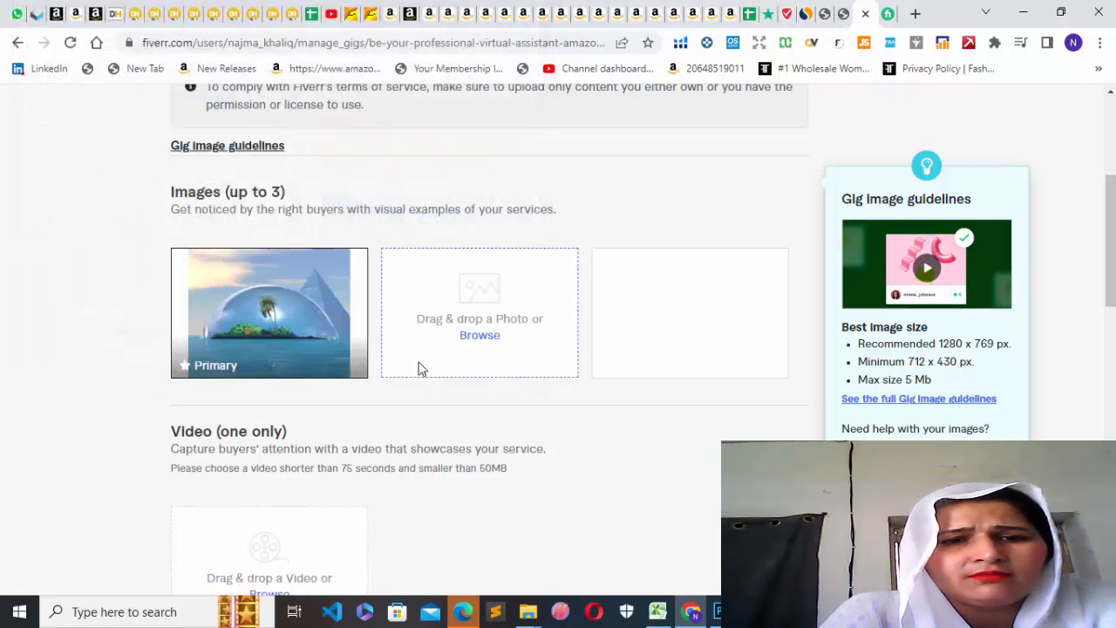
# Upload HD-wallpaper-beautiful-landscape-3d-nature from the New folder inside Pictures as the second gig image.
pyautogui.click(472, 338)
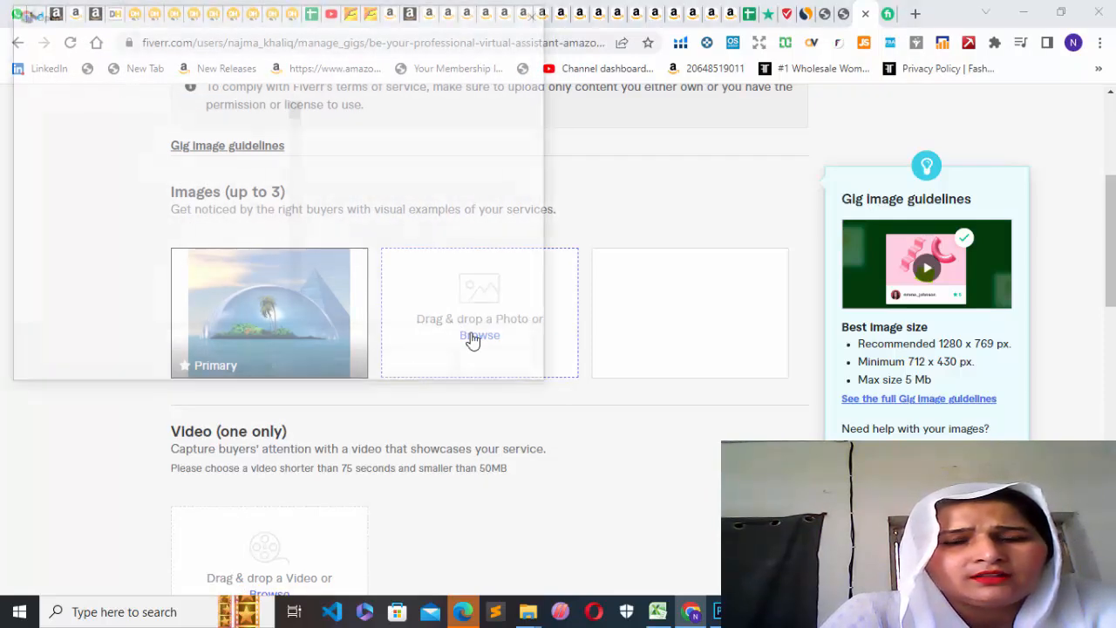
pyautogui.moveTo(294, 112); pyautogui.dragTo(295, 217)
pyautogui.click(192, 211)
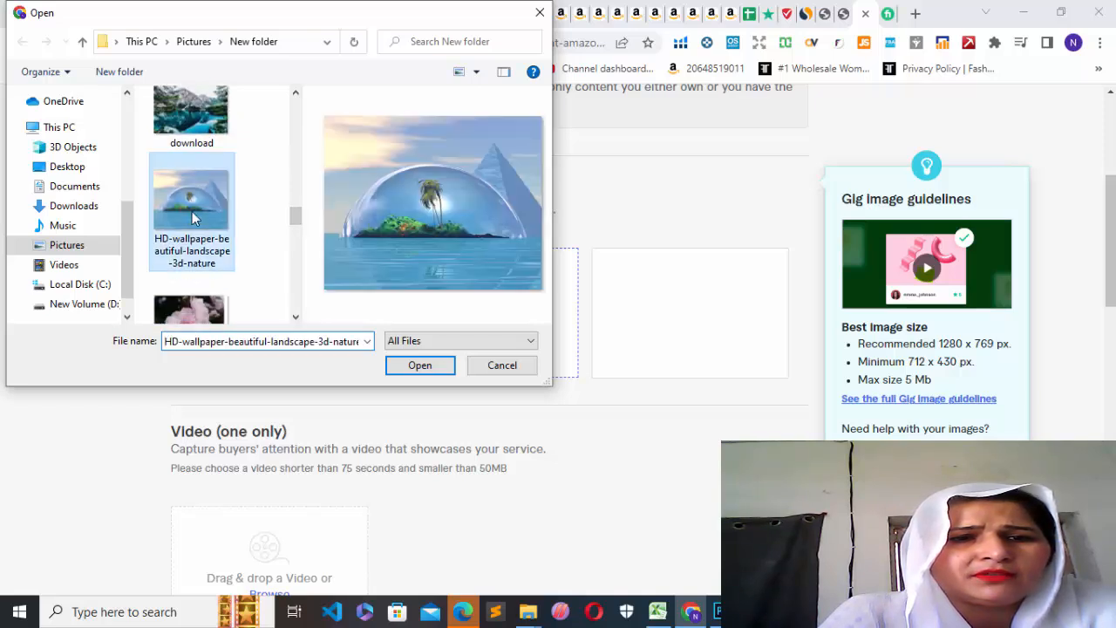
pyautogui.click(421, 367)
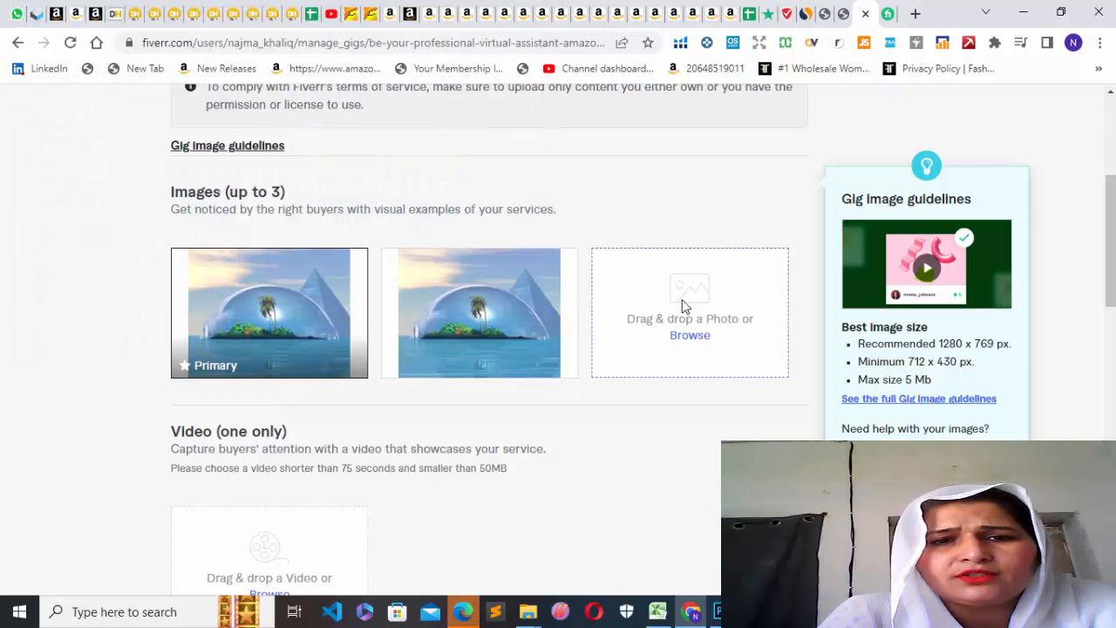
# Add HD-wallpaper-beautiful-landscape-3d-nature from the same folder as the third gig image.
pyautogui.click(689, 336)
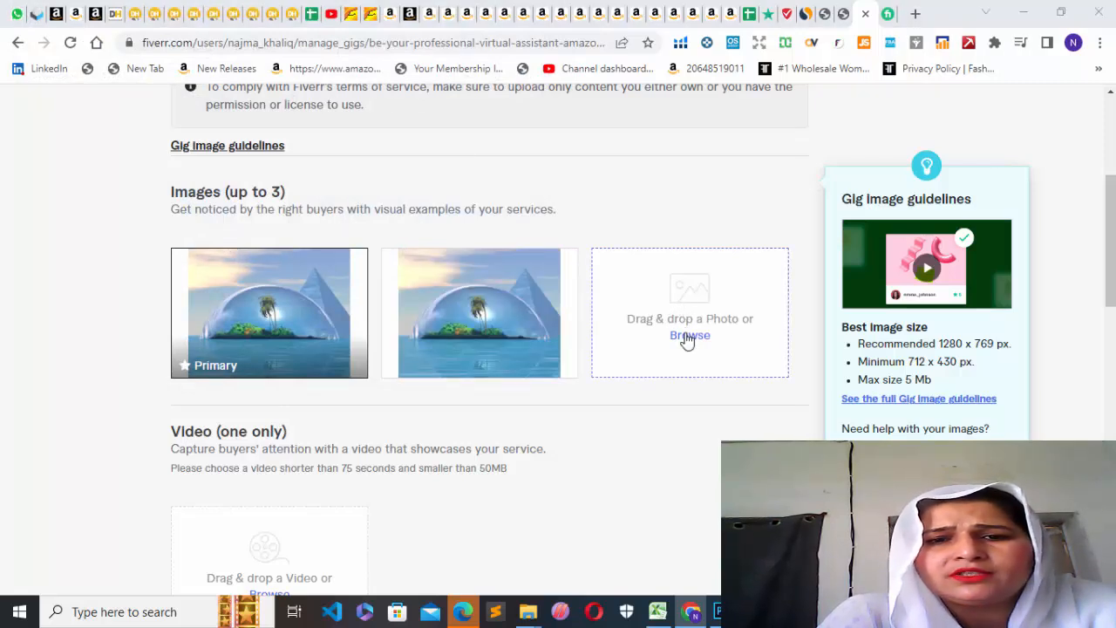
pyautogui.moveTo(295, 109); pyautogui.dragTo(294, 214)
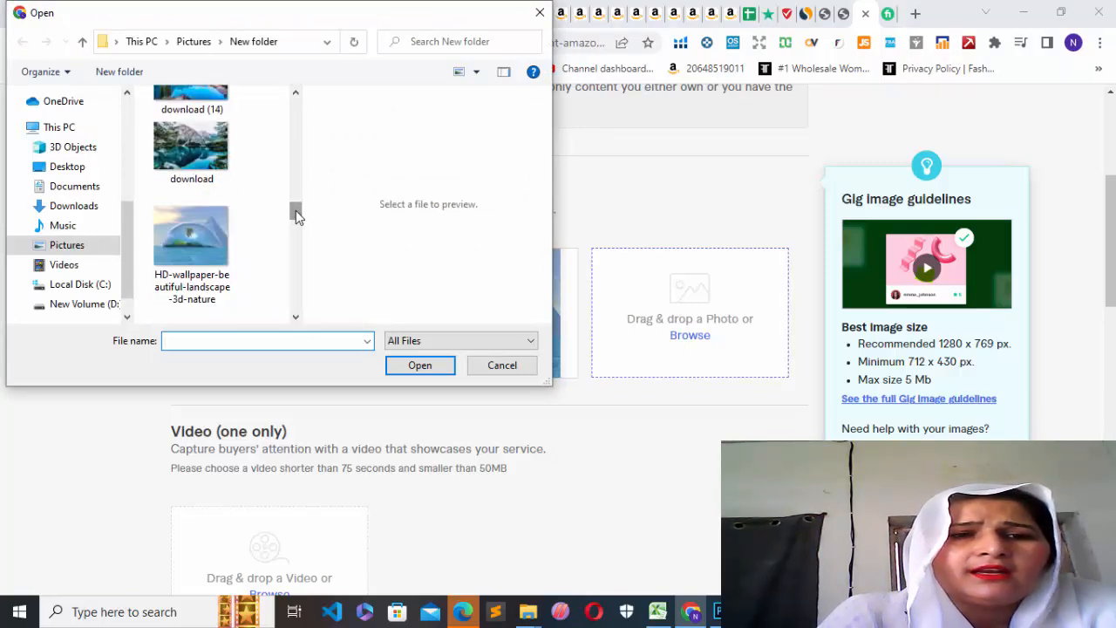
pyautogui.click(218, 240)
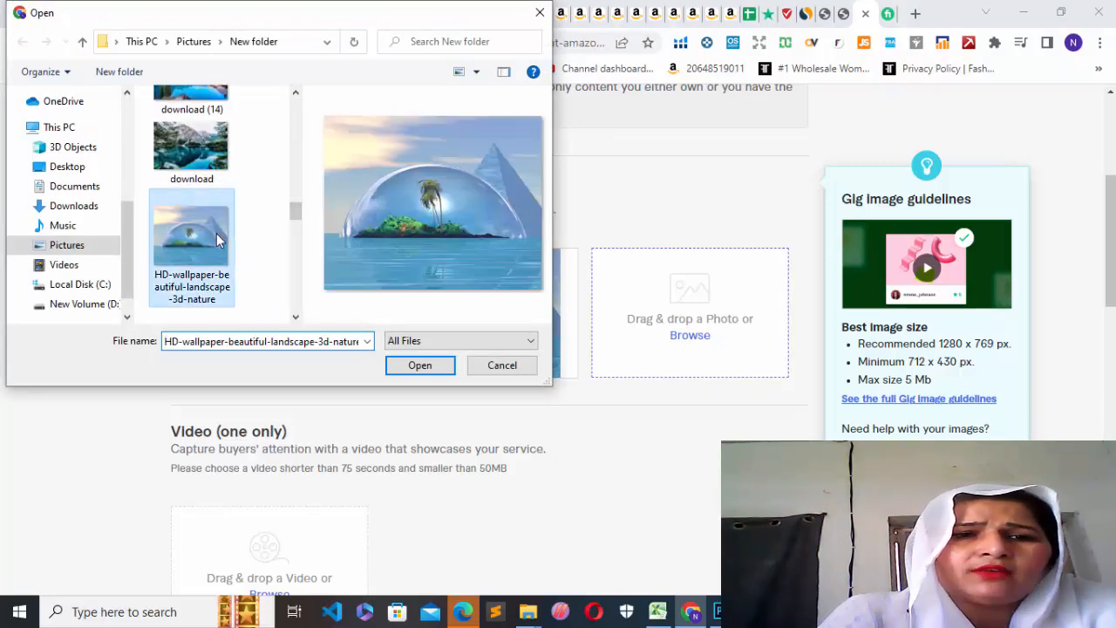
pyautogui.click(427, 366)
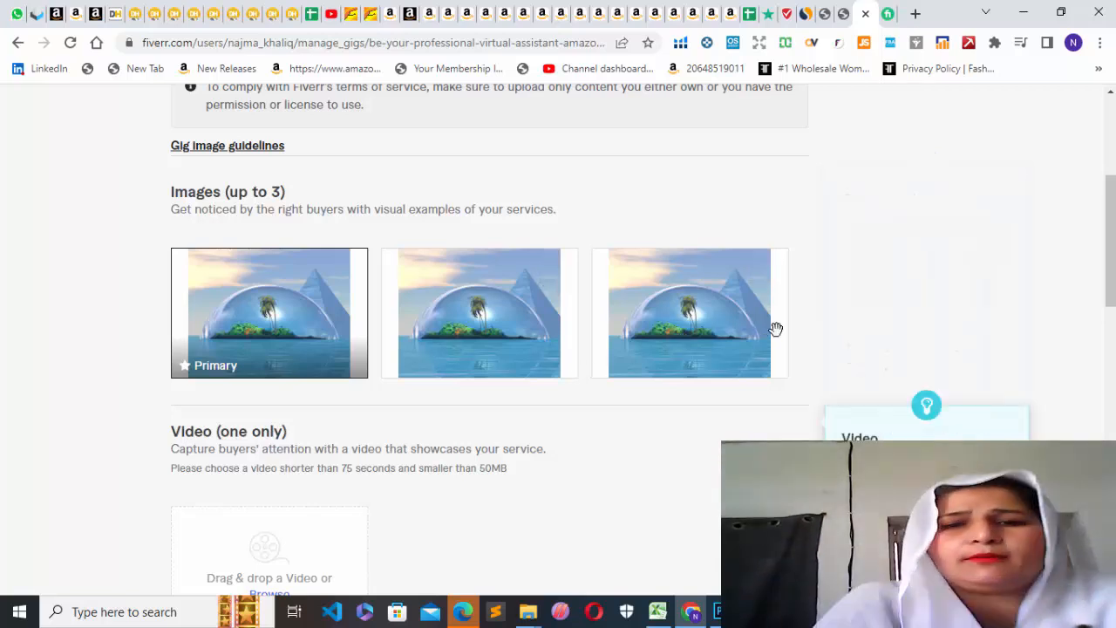
# Save the completed gallery, leaving the documents section empty, and continue to the Publish step.
pyautogui.moveTo(1111, 242); pyautogui.dragTo(1113, 168)
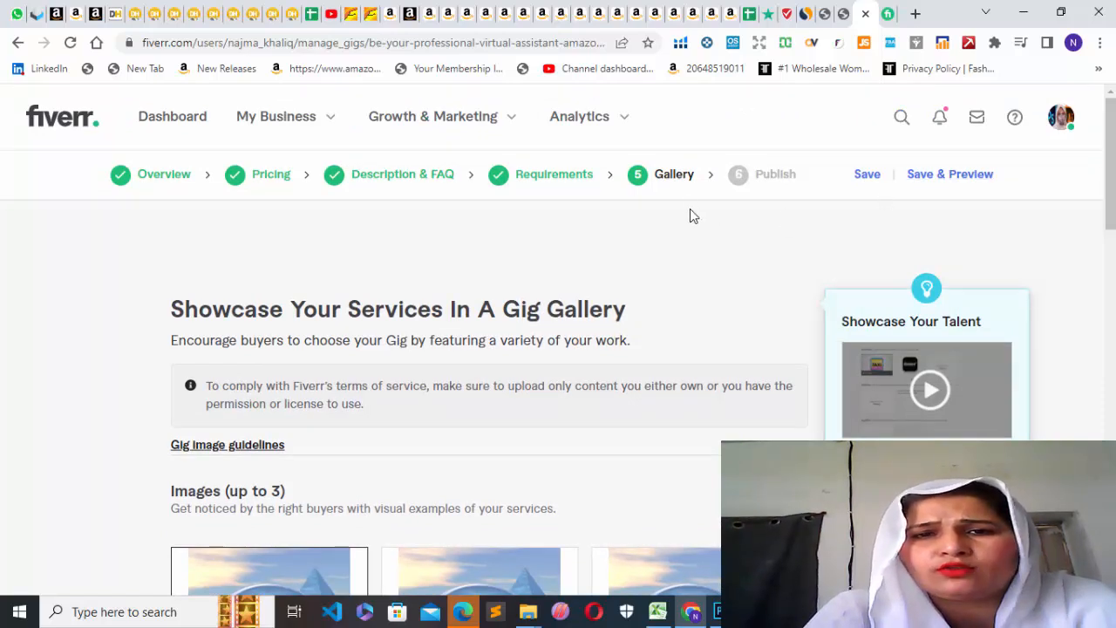
pyautogui.moveTo(1106, 204); pyautogui.dragTo(1104, 413)
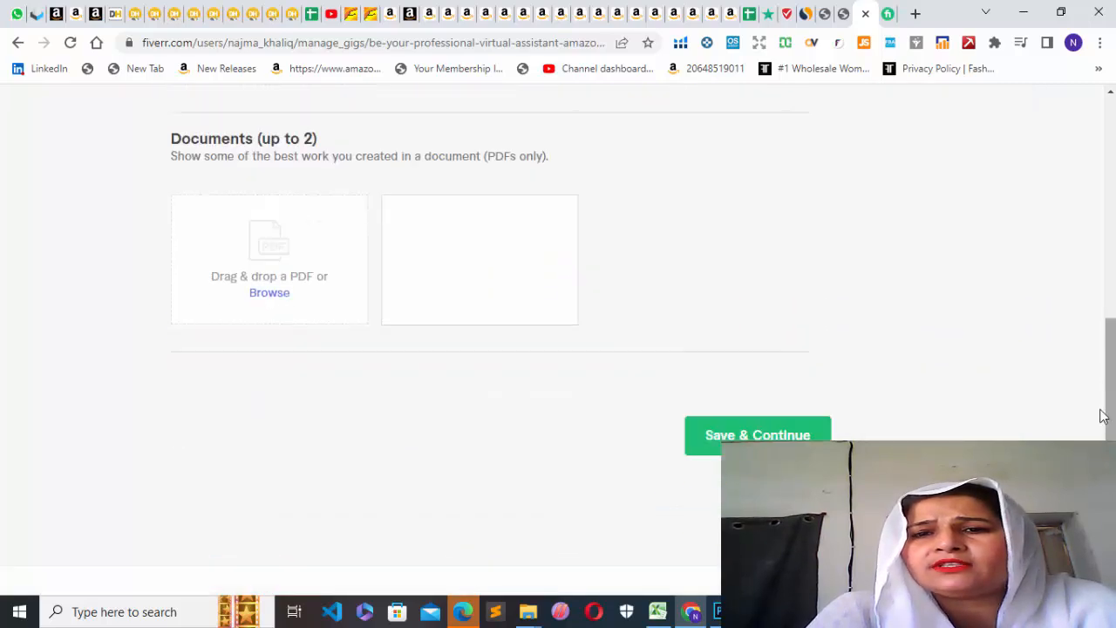
pyautogui.click(757, 435)
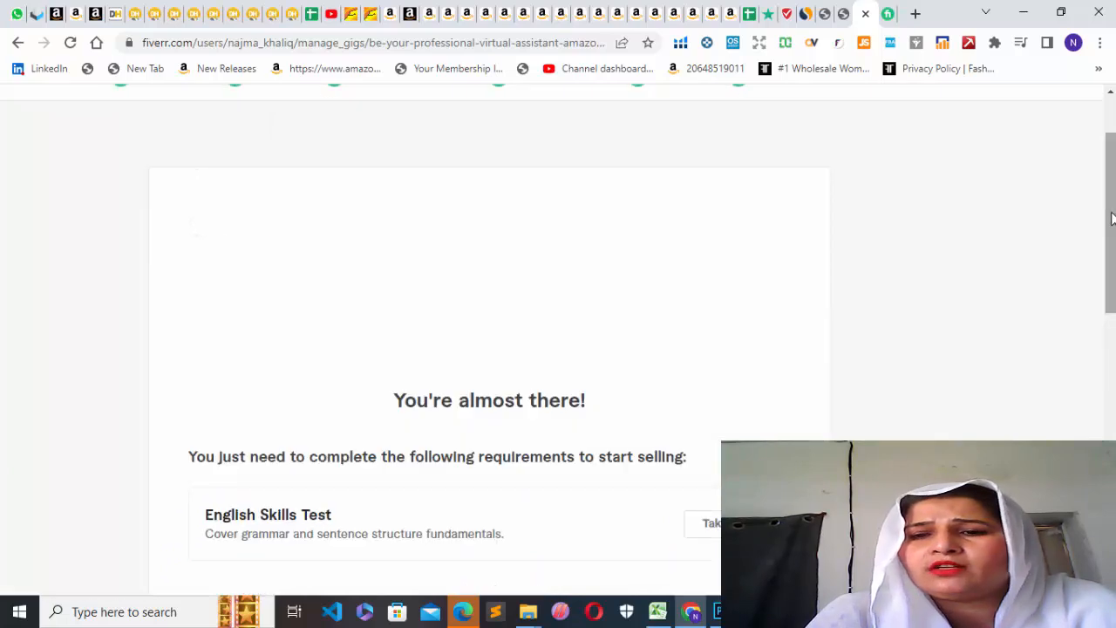
# Open the English Skills Test from the publishing requirements and read its syllabus, duration, question format and instructions.
pyautogui.moveTo(1110, 218); pyautogui.dragTo(1110, 183)
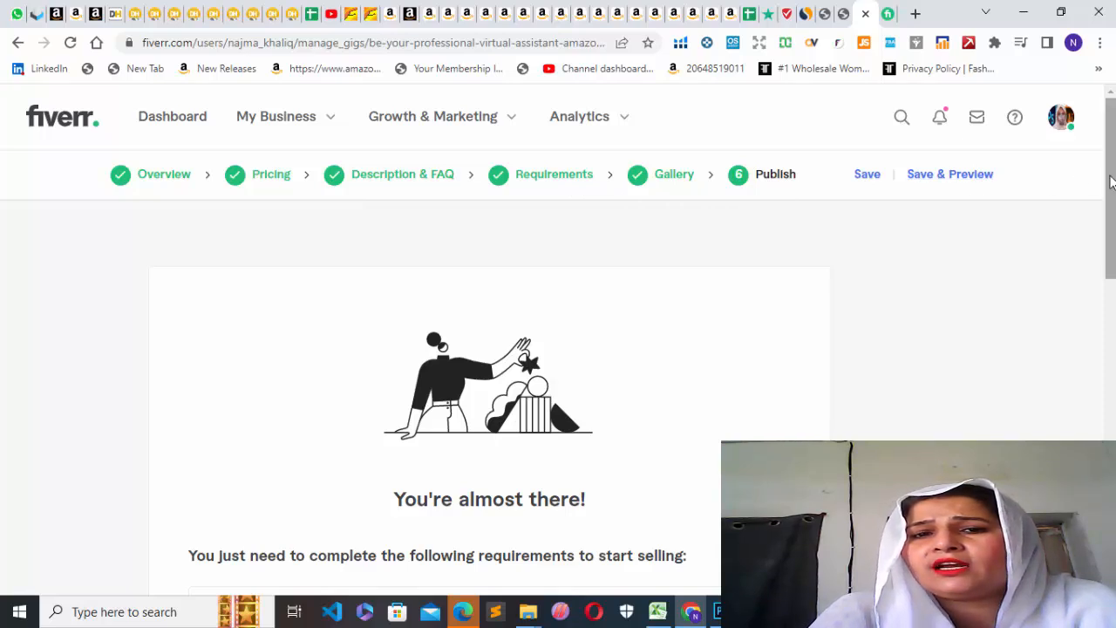
pyautogui.moveTo(1110, 181); pyautogui.dragTo(1115, 260)
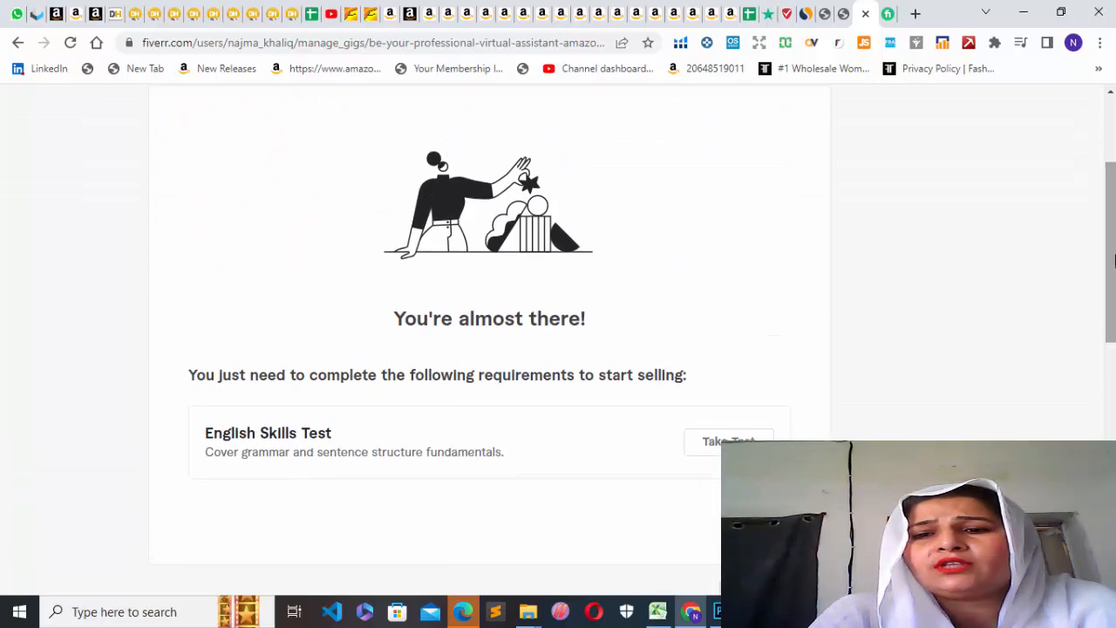
pyautogui.click(713, 444)
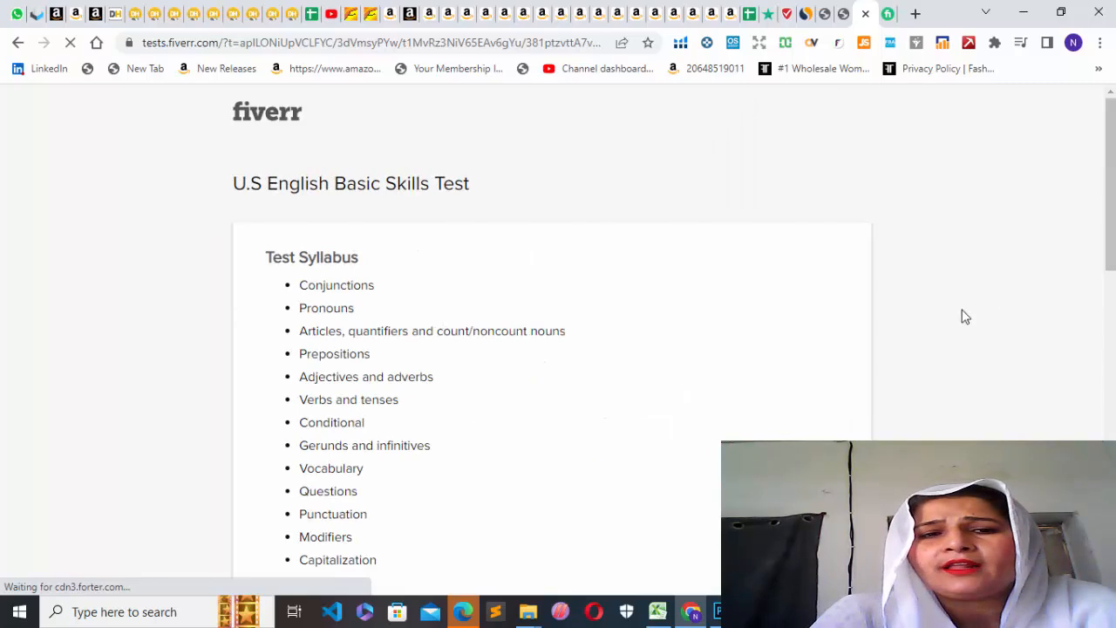
pyautogui.moveTo(1108, 202); pyautogui.dragTo(1091, 392)
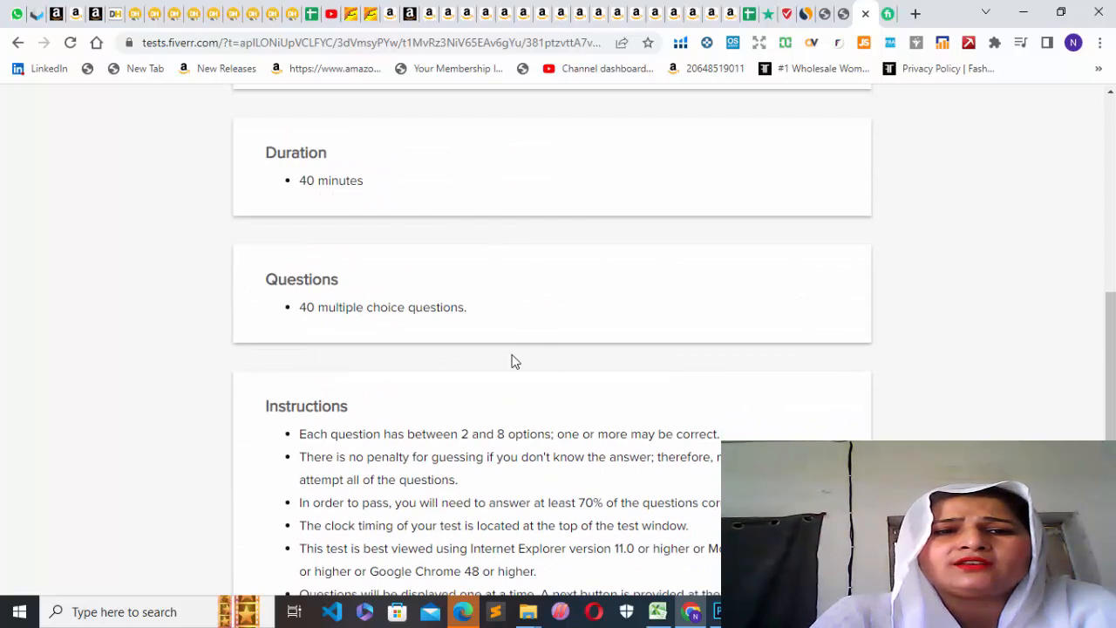
pyautogui.scroll(7, 558, 349)
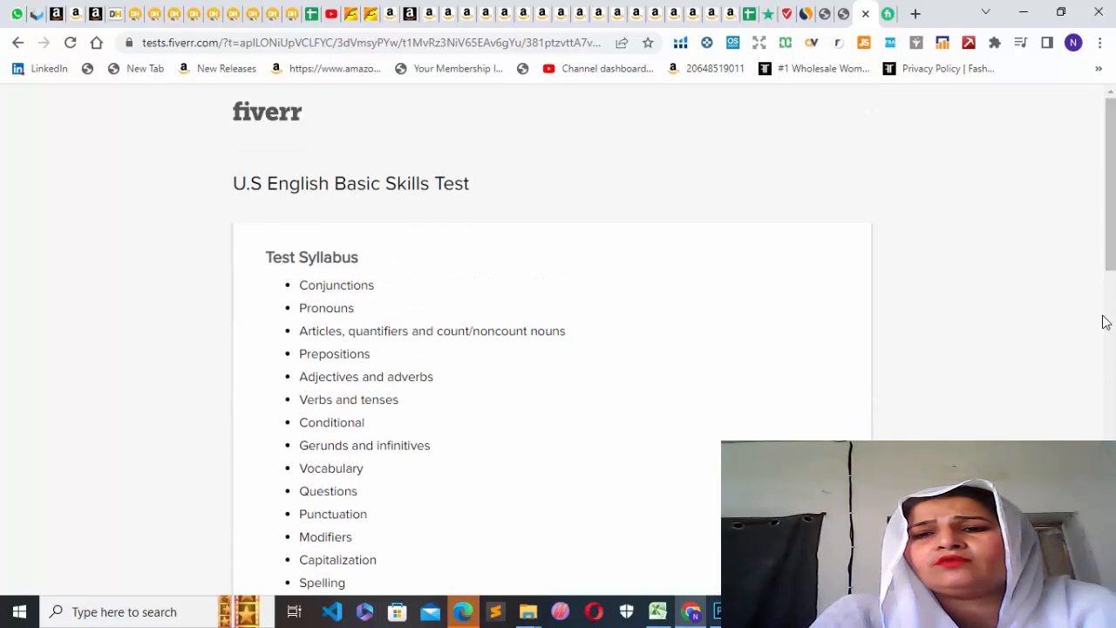
pyautogui.moveTo(1108, 260); pyautogui.dragTo(1108, 572)
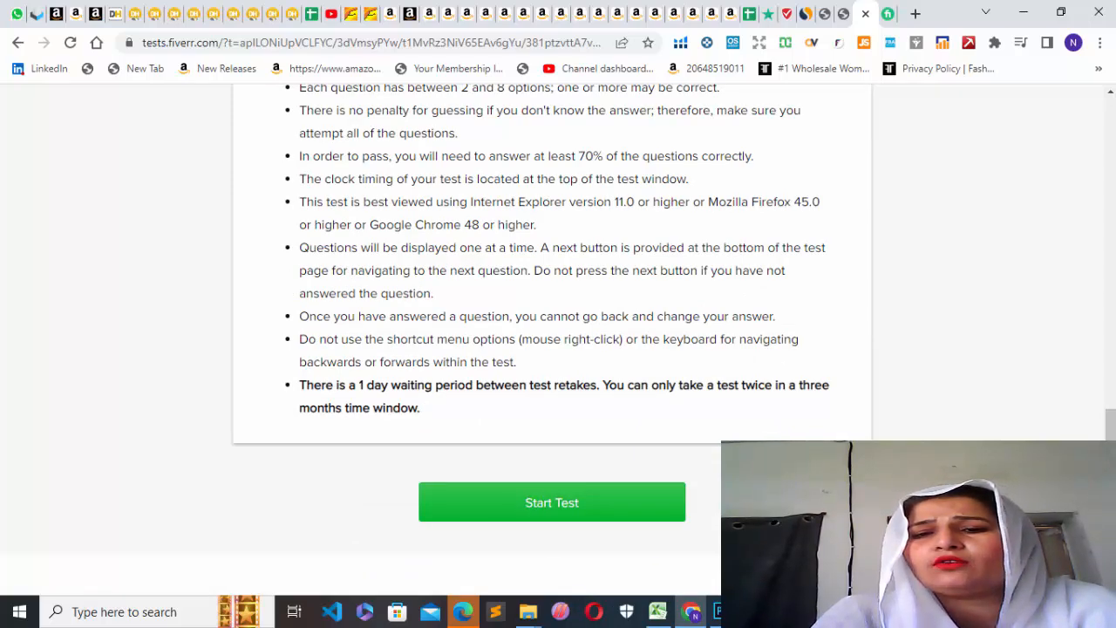
pyautogui.moveTo(1111, 424); pyautogui.dragTo(1113, 253)
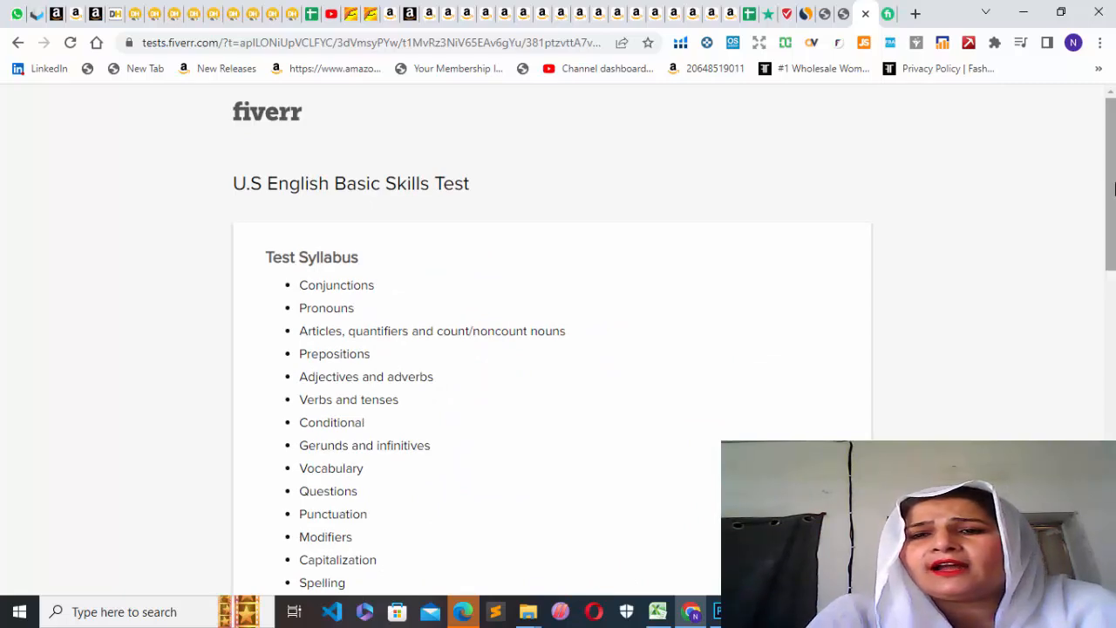
# Return to the gig's Publish step without starting the test, check the publishing option, and save the gig.
pyautogui.click(18, 43)
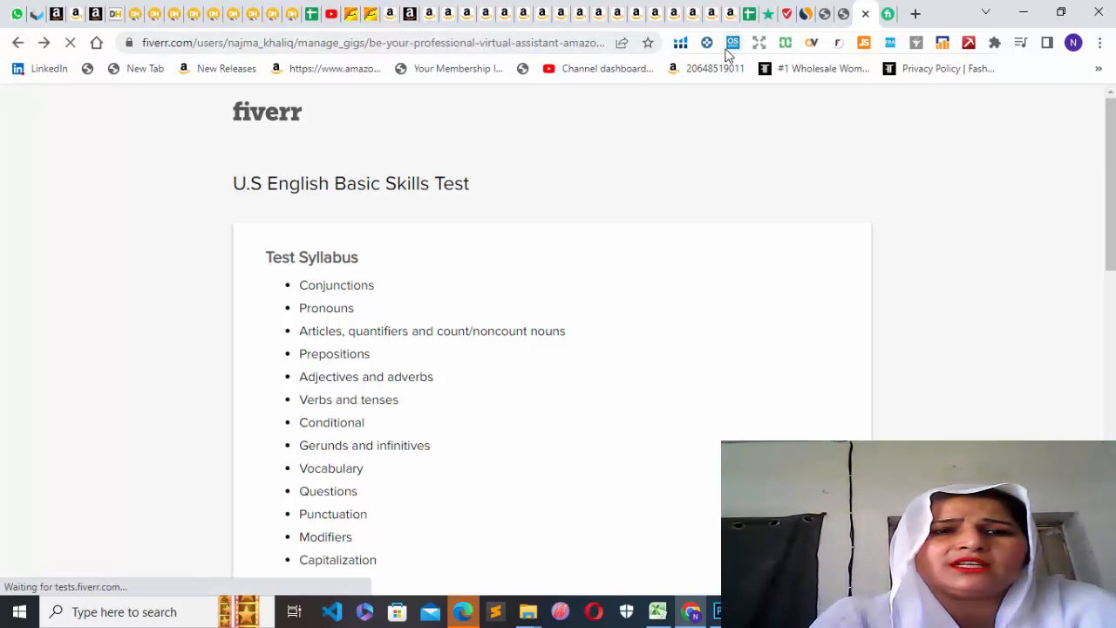
pyautogui.click(842, 18)
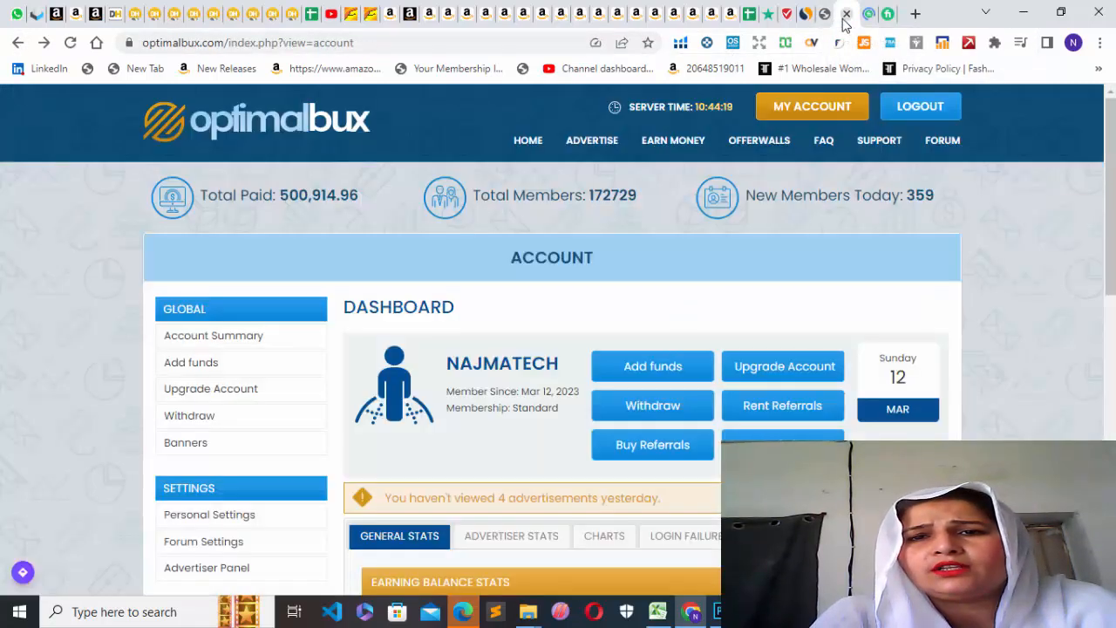
pyautogui.click(867, 15)
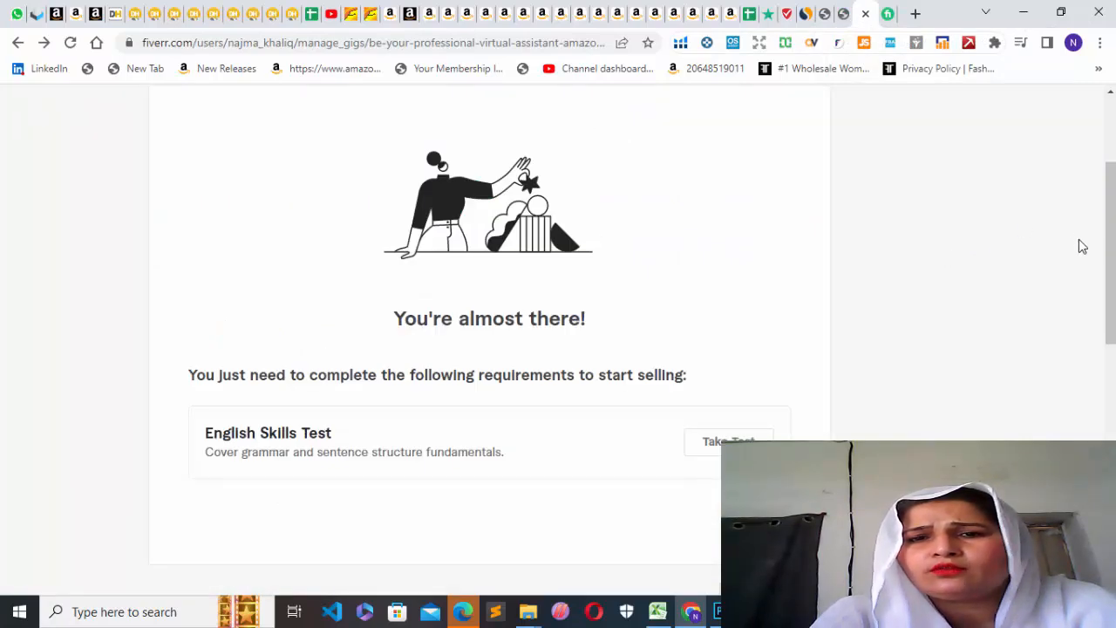
pyautogui.scroll(3, 1108, 227)
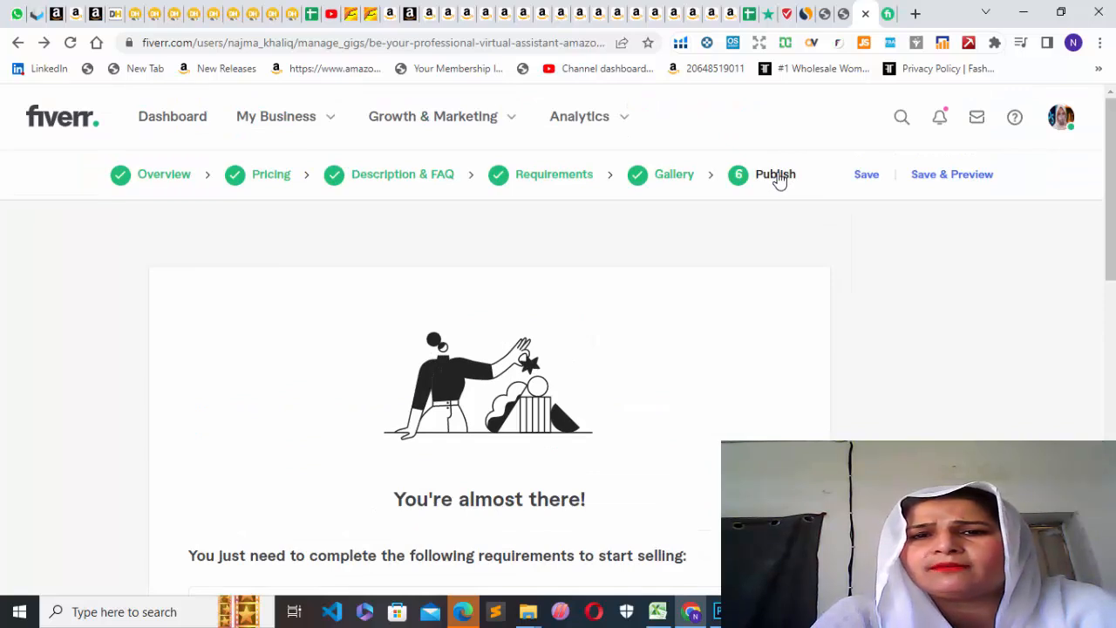
pyautogui.moveTo(1111, 256); pyautogui.dragTo(1110, 480)
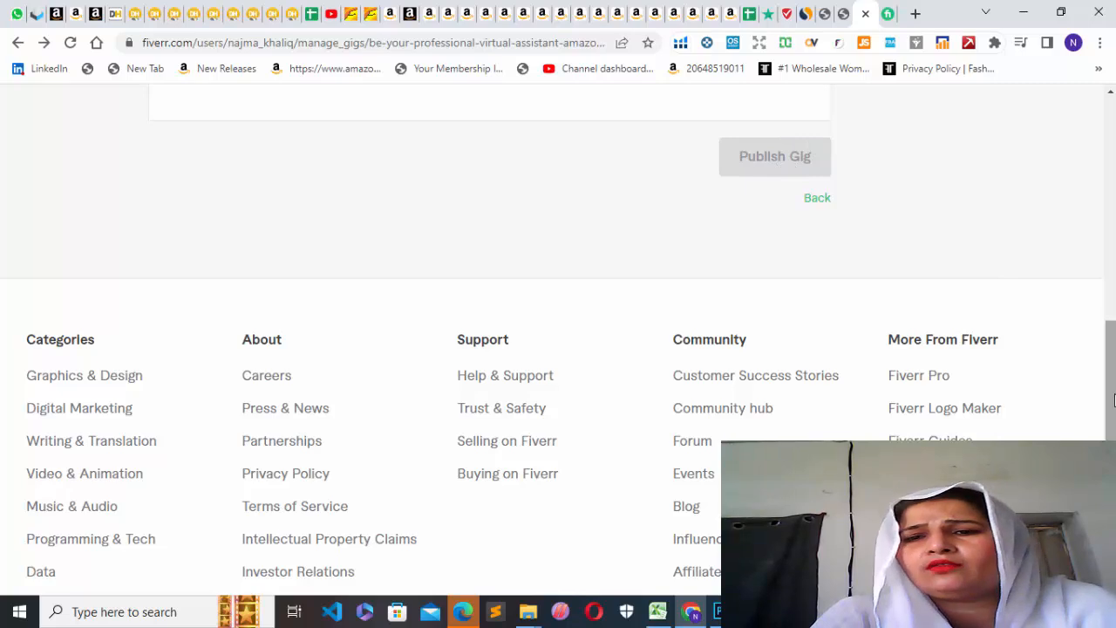
pyautogui.scroll(10, 1112, 399)
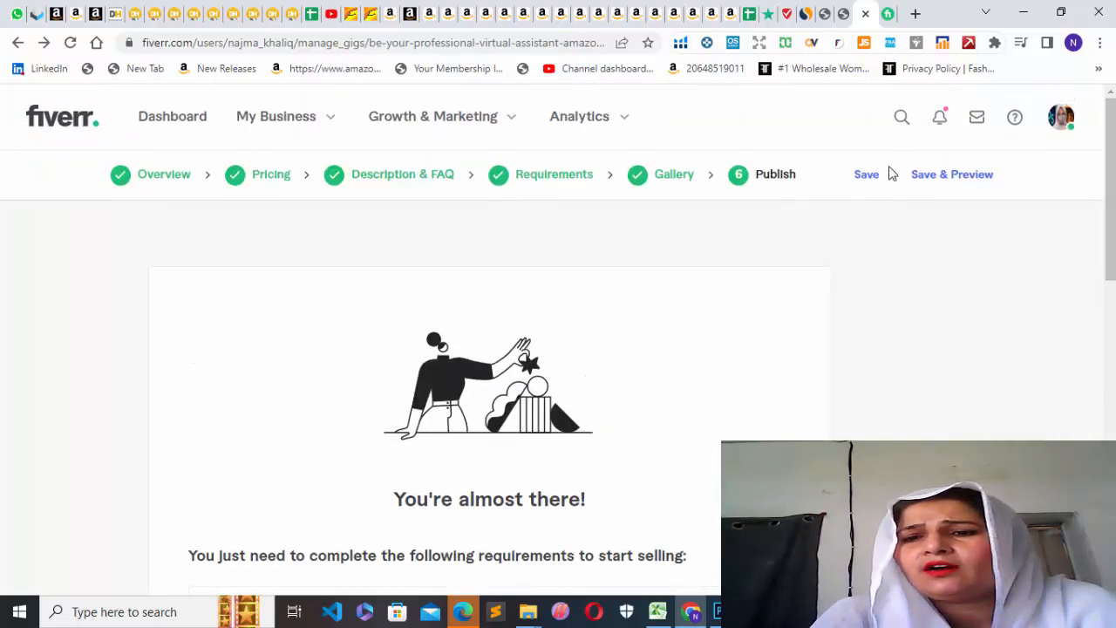
pyautogui.click(879, 179)
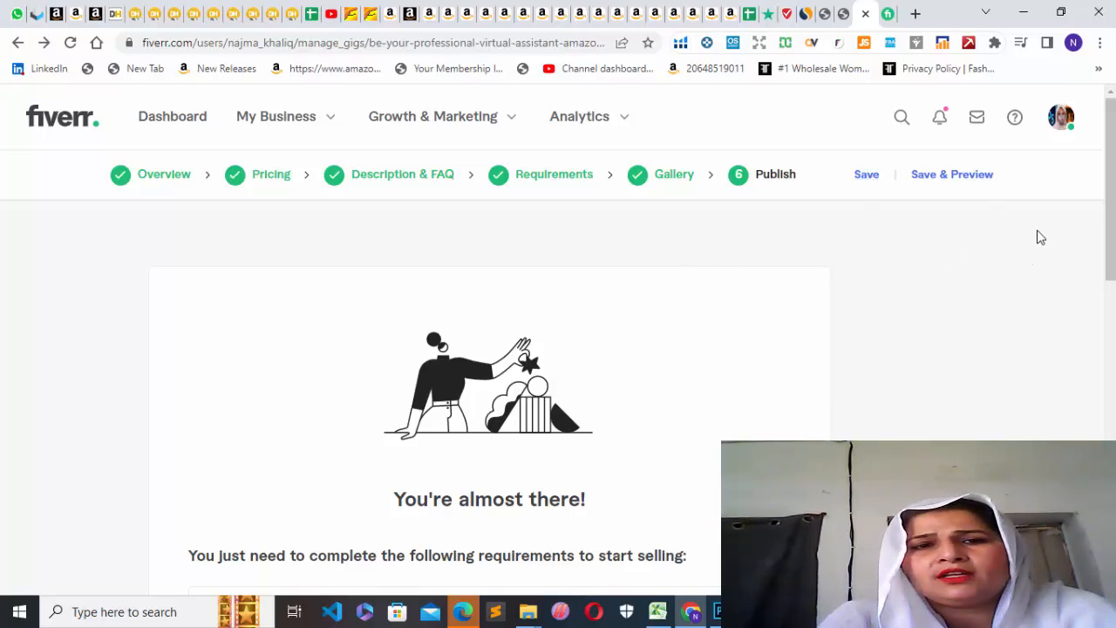
# Check the account's notifications and message inbox, and view the profile menu options.
pyautogui.moveTo(1110, 192); pyautogui.dragTo(1115, 124)
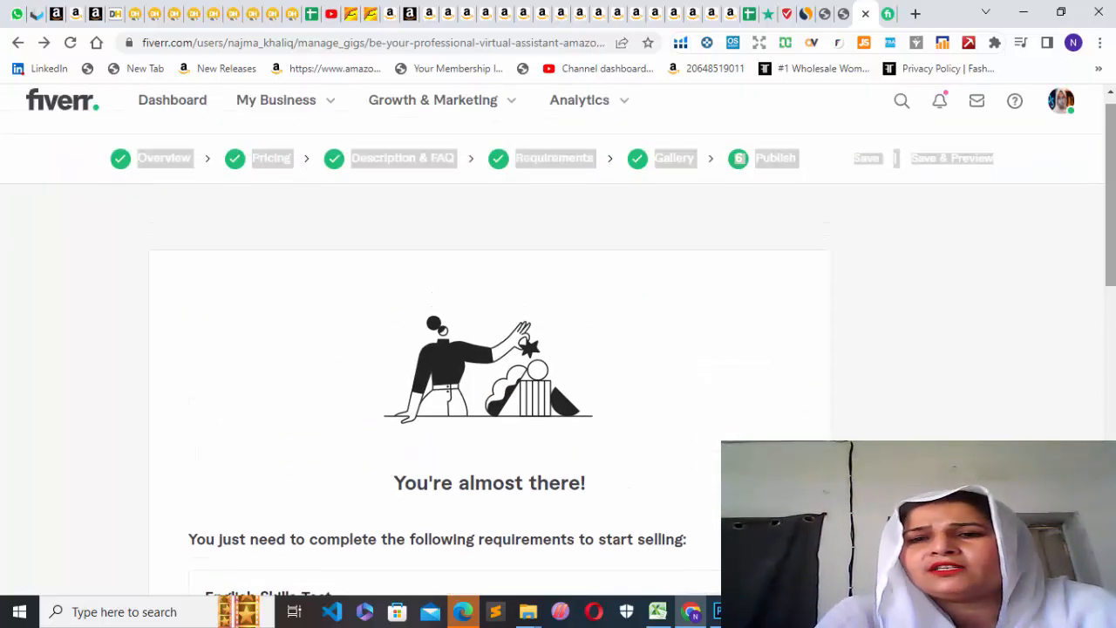
pyautogui.click(941, 105)
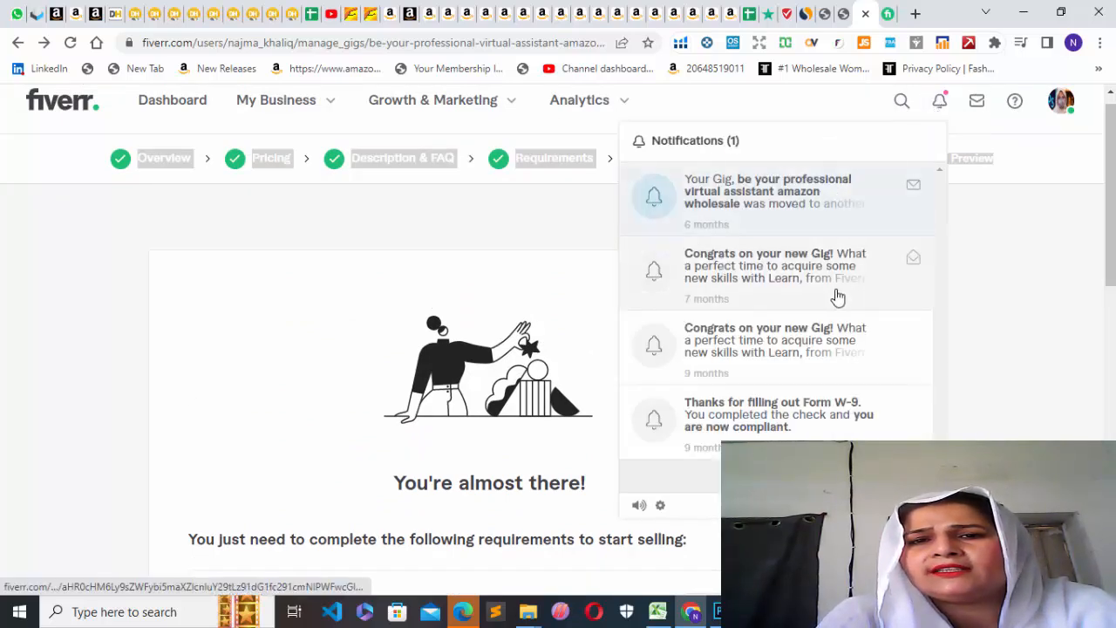
pyautogui.click(978, 102)
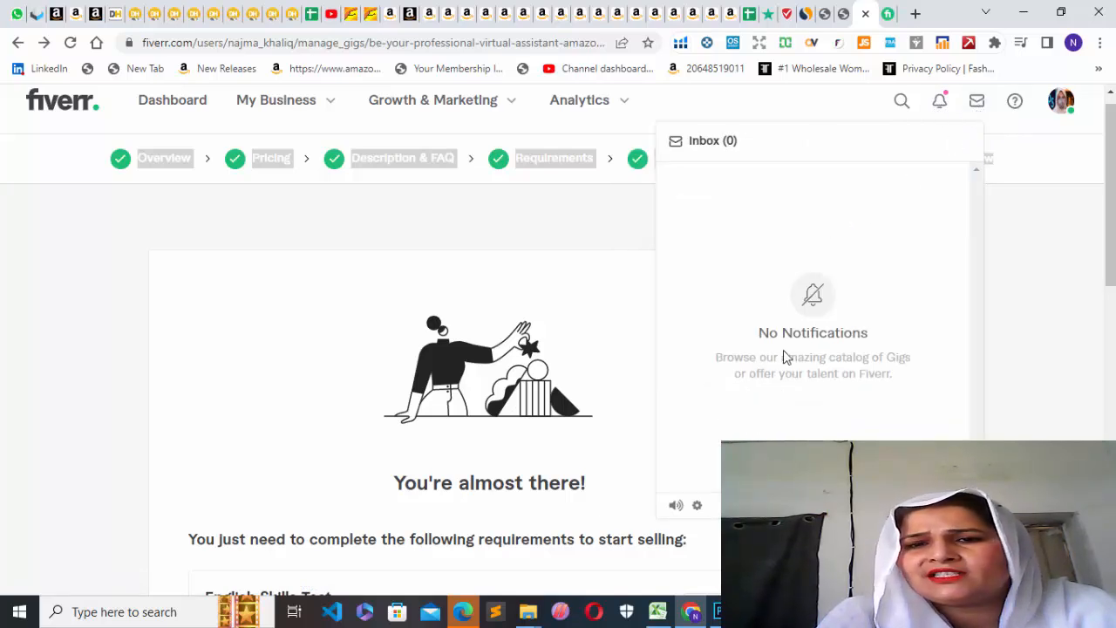
pyautogui.click(1060, 296)
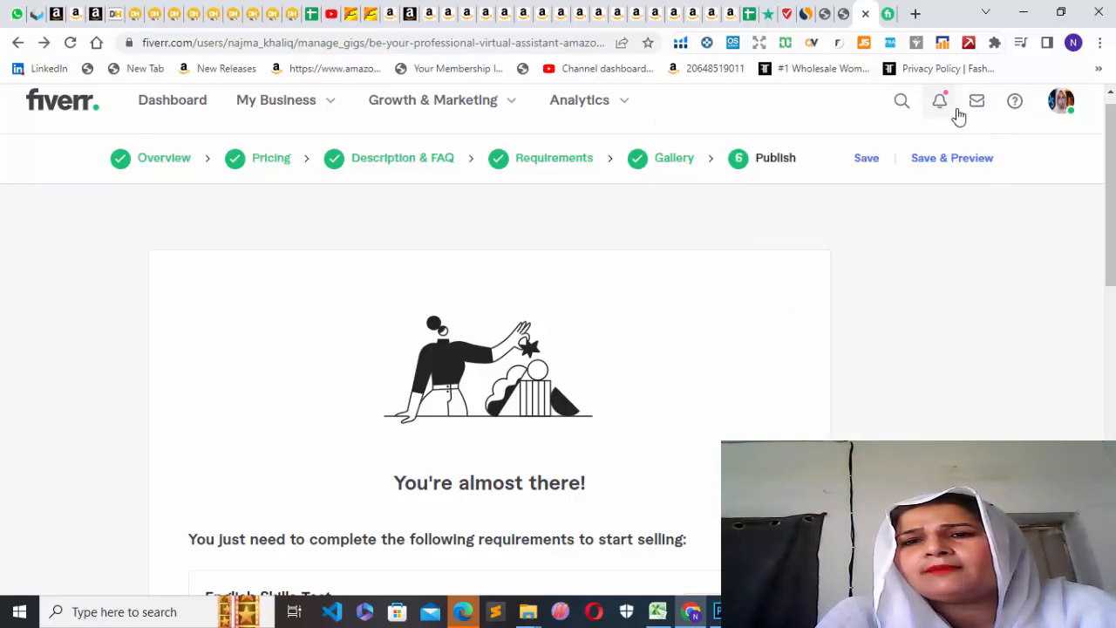
pyautogui.click(1062, 105)
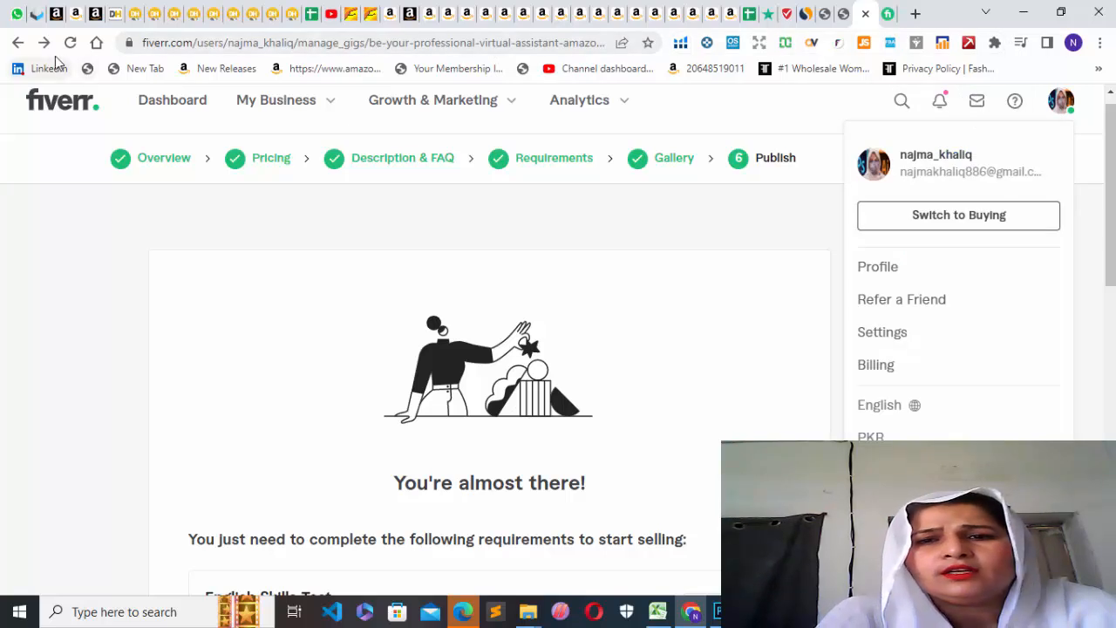
# Leave the gig editor for the seller dashboard, and open the business's Gigs list to review the existing gigs.
pyautogui.click(19, 44)
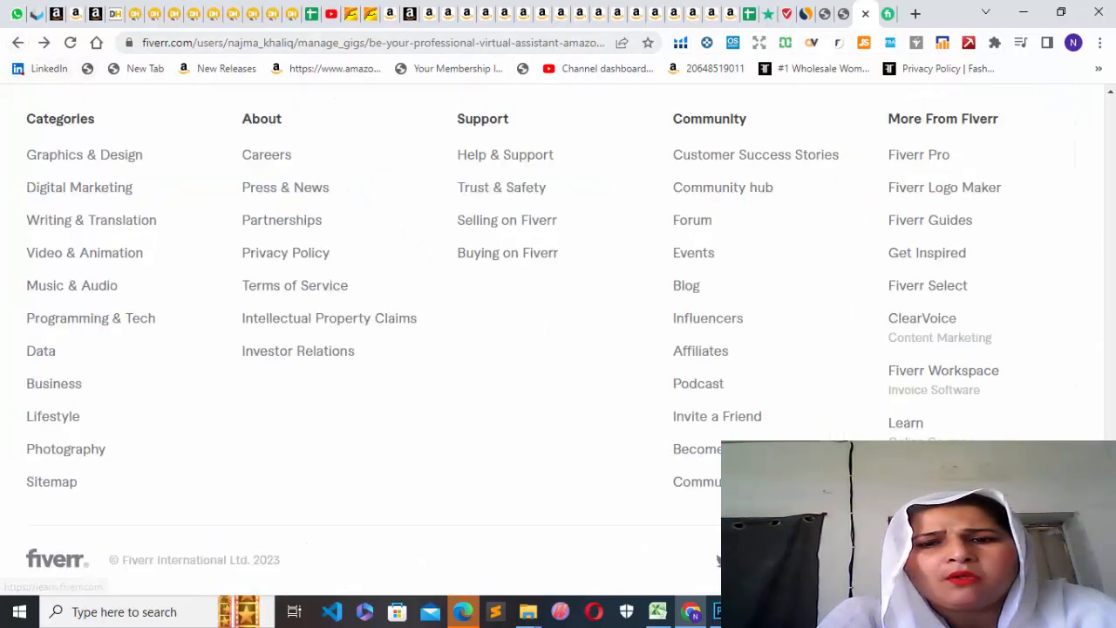
pyautogui.moveTo(1111, 498); pyautogui.dragTo(1111, 142)
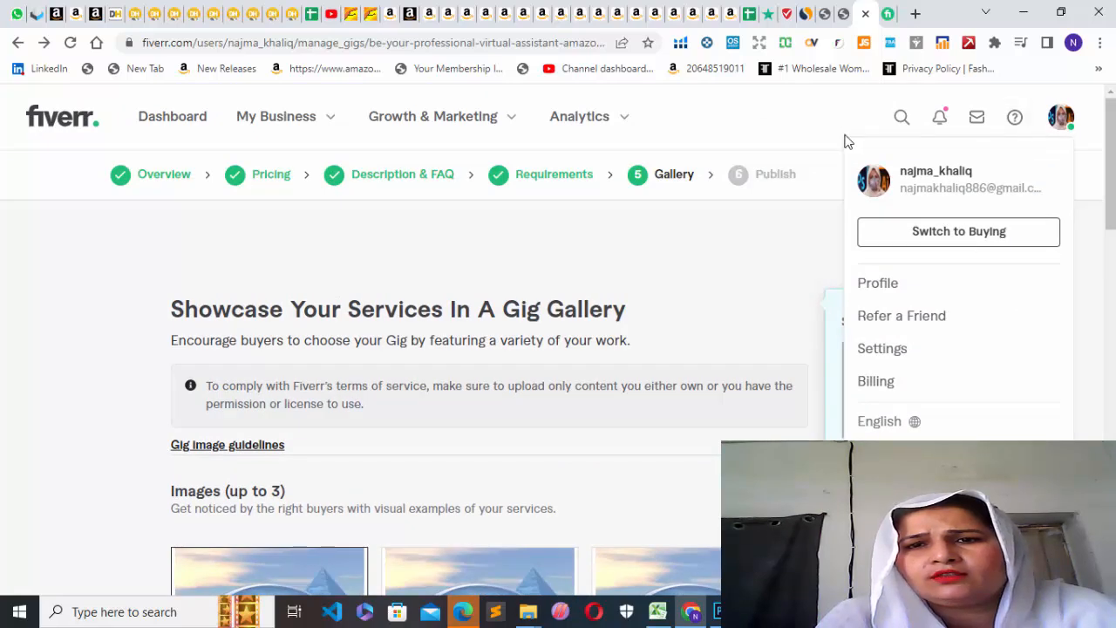
pyautogui.click(169, 133)
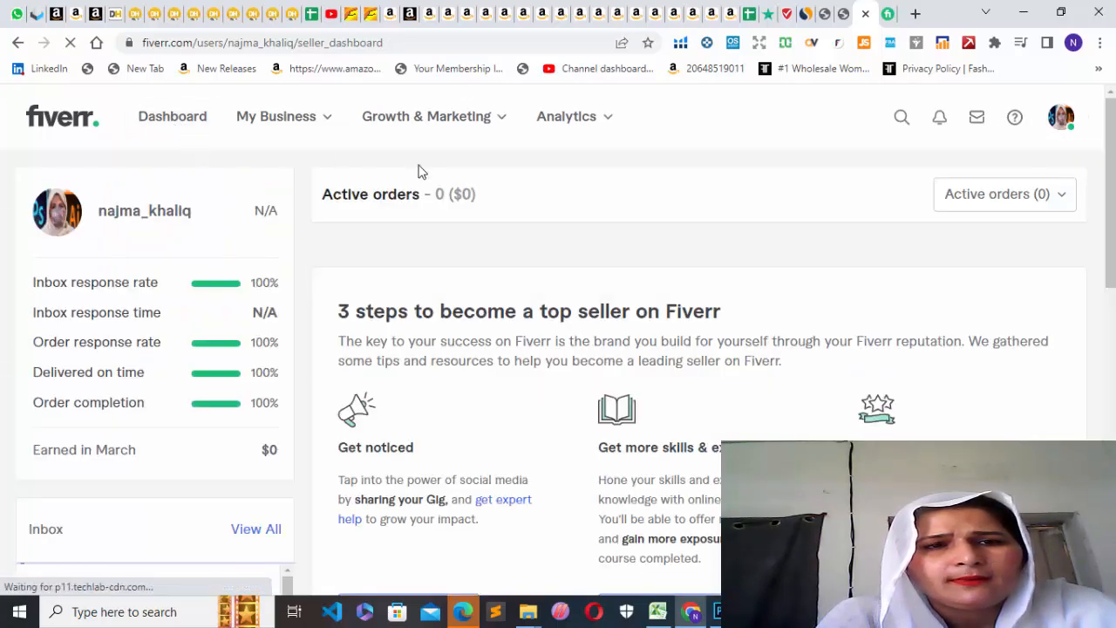
pyautogui.click(259, 123)
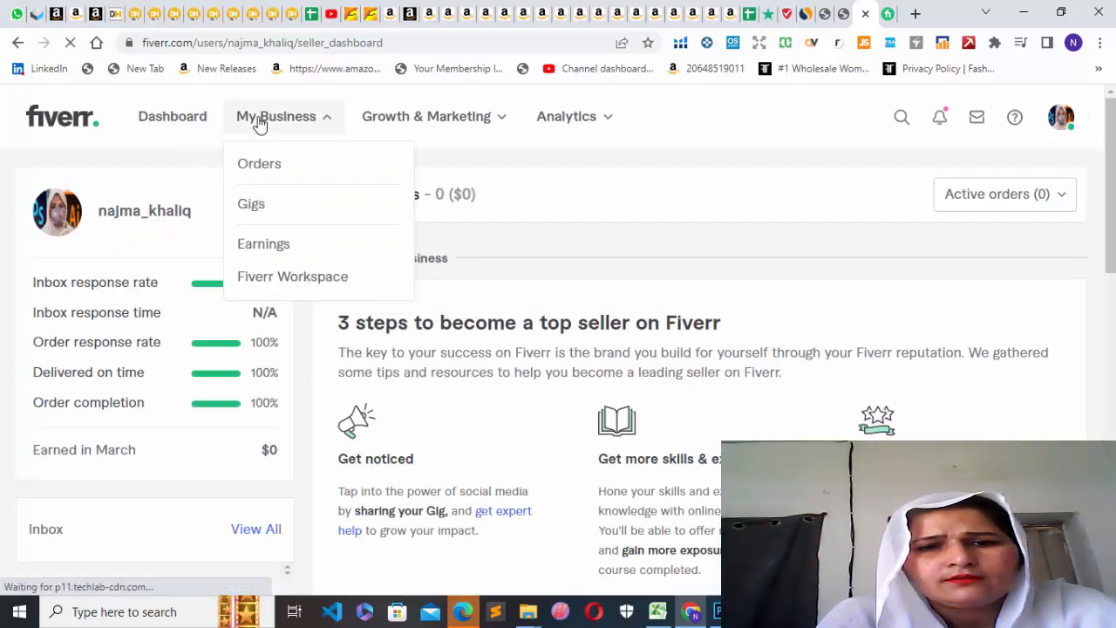
pyautogui.click(315, 207)
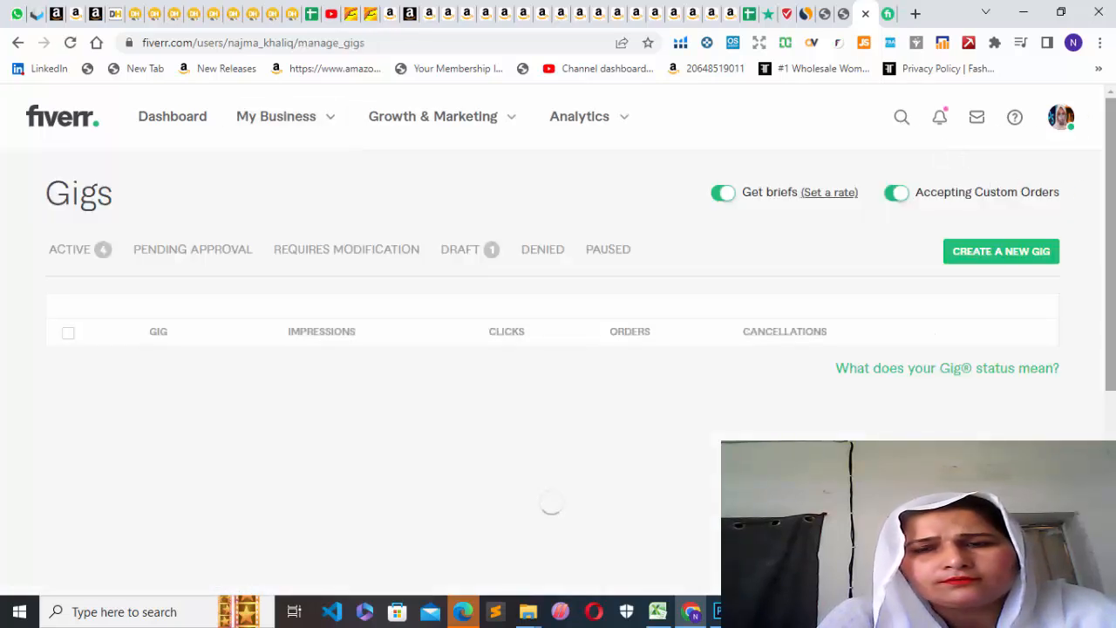
pyautogui.scroll(-5, 1113, 295)
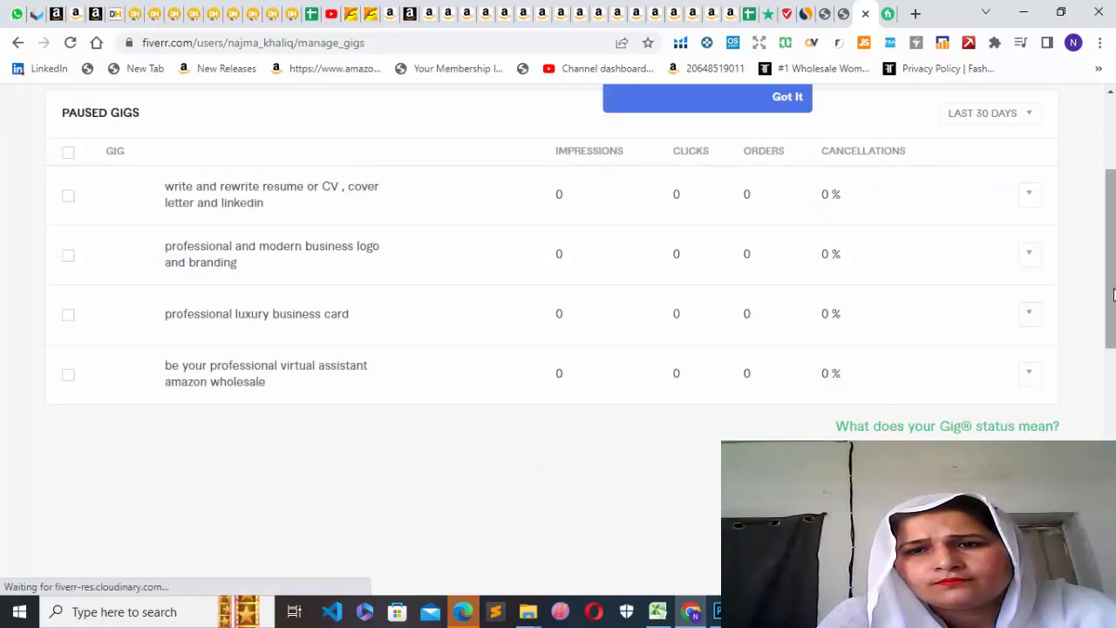
# Review the paused gigs and dismiss the "Set your availability" tip covering the Gigs page.
pyautogui.scroll(1, 1103, 279)
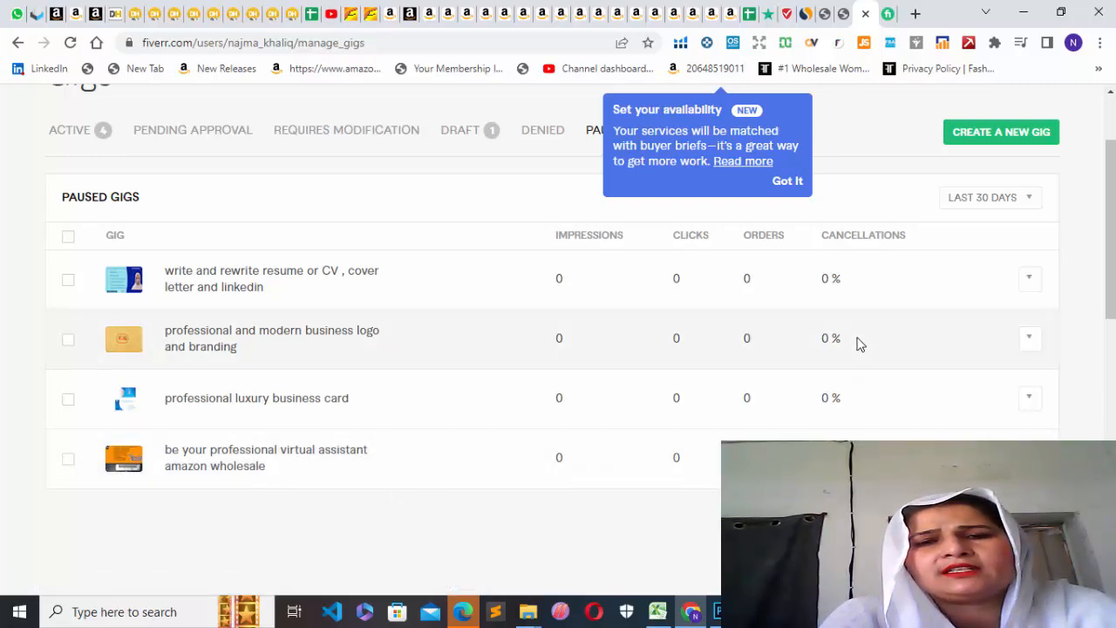
pyautogui.click(777, 184)
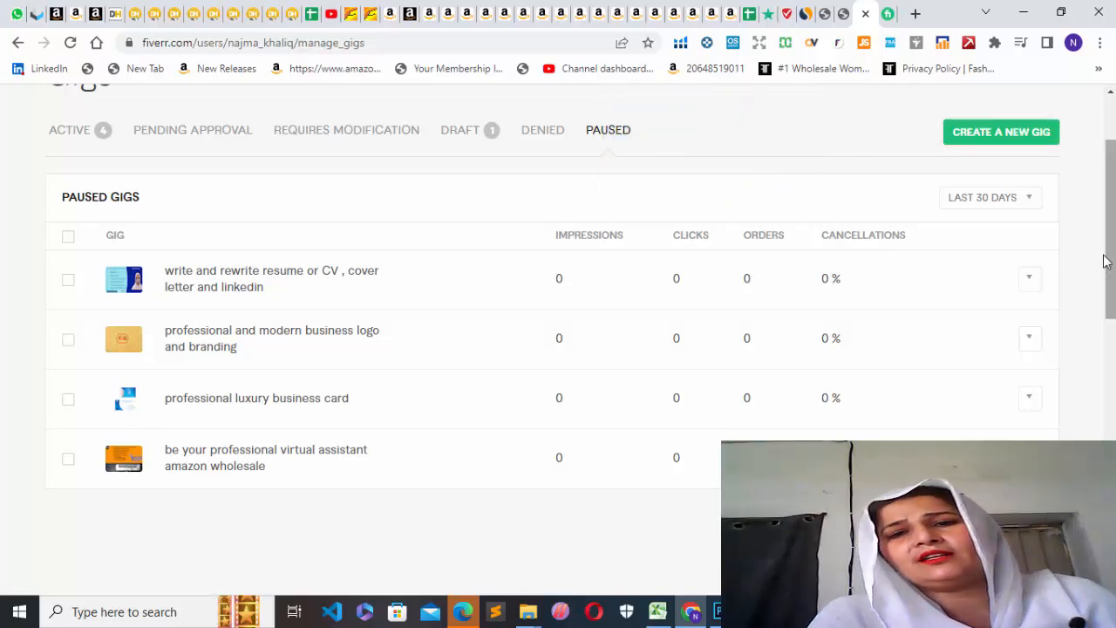
pyautogui.scroll(2, 1110, 264)
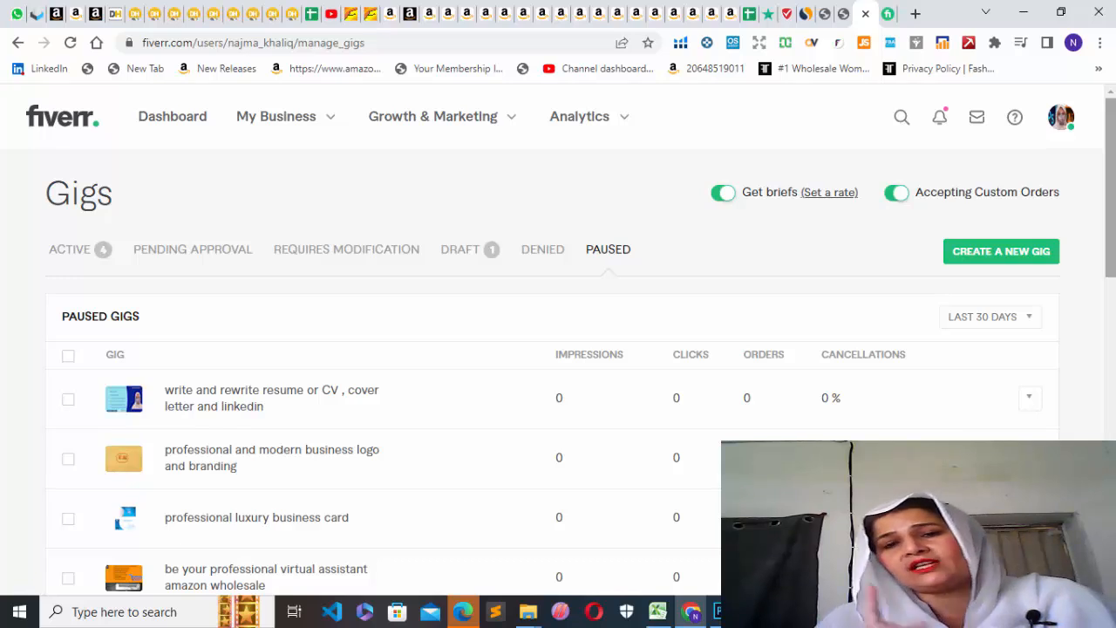
# Open the Canva website through a Google search for "canva" in a new tab, and view its suggested design types.
pyautogui.click(916, 14)
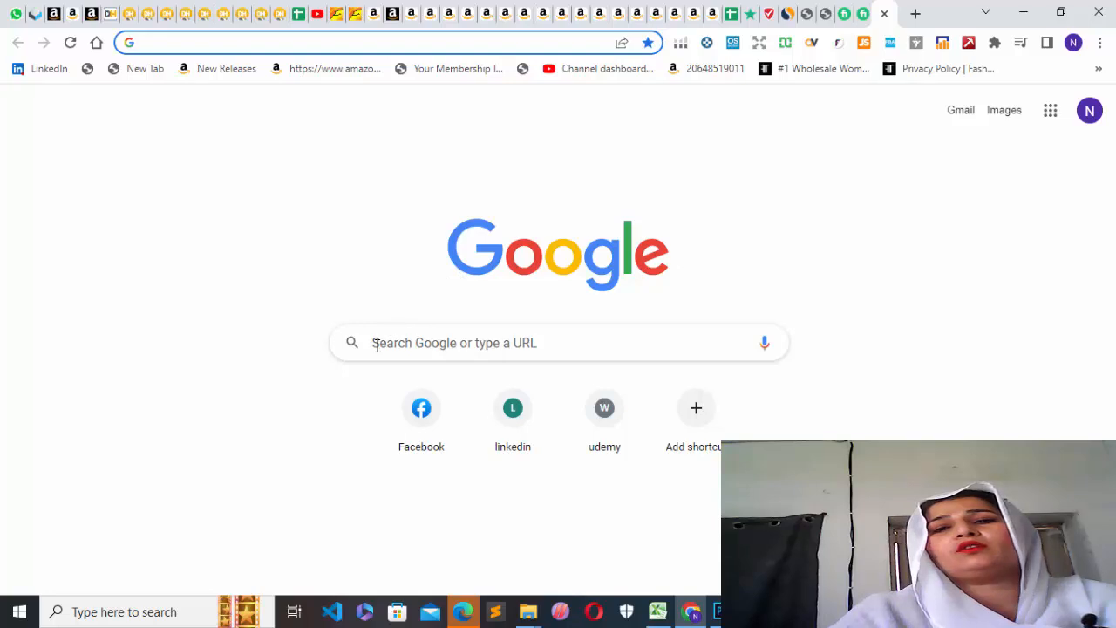
pyautogui.click(380, 342)
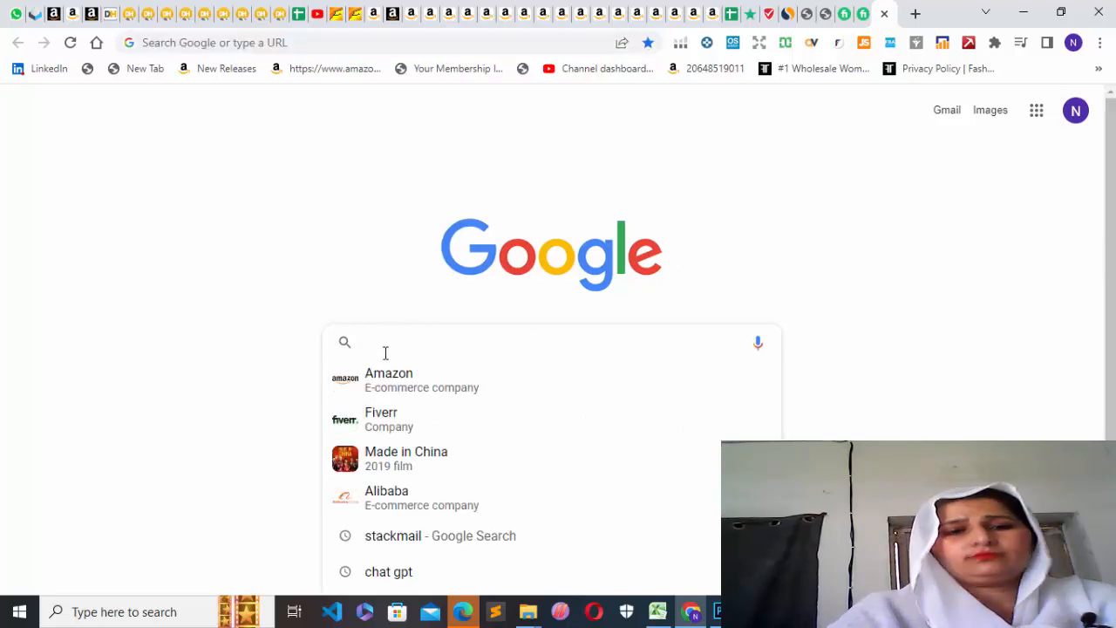
pyautogui.write('can')
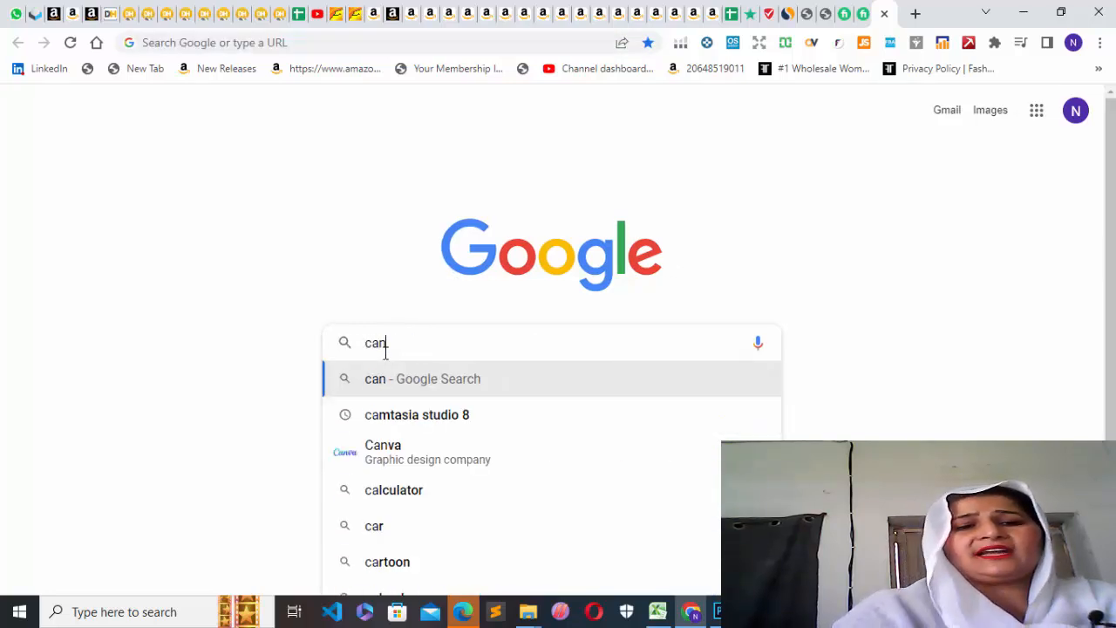
pyautogui.write('va')
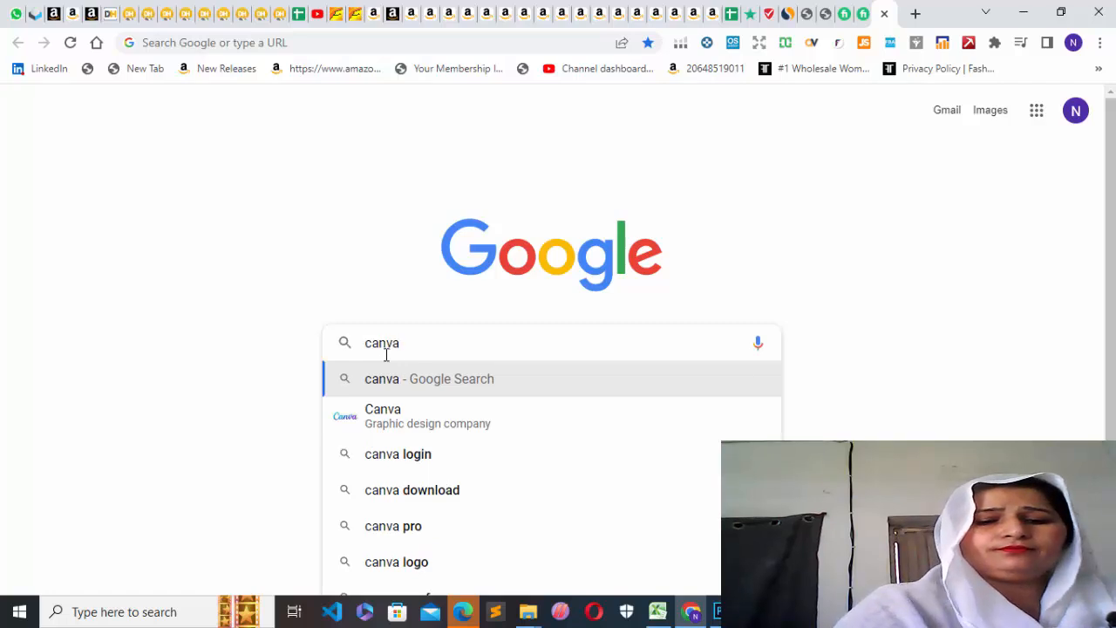
pyautogui.click(392, 429)
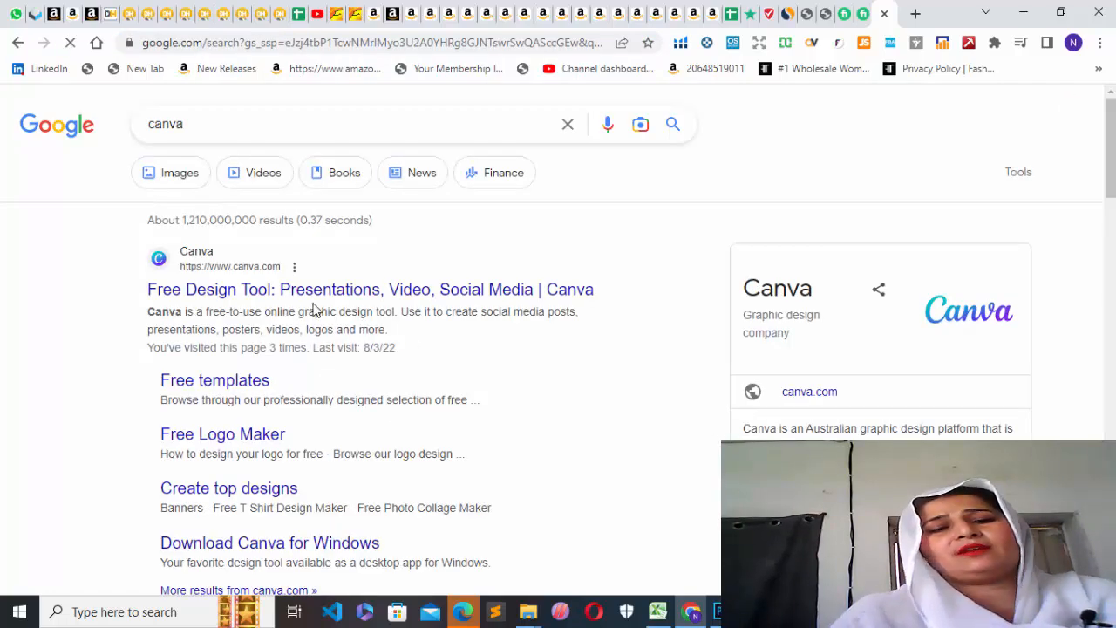
pyautogui.click(257, 273)
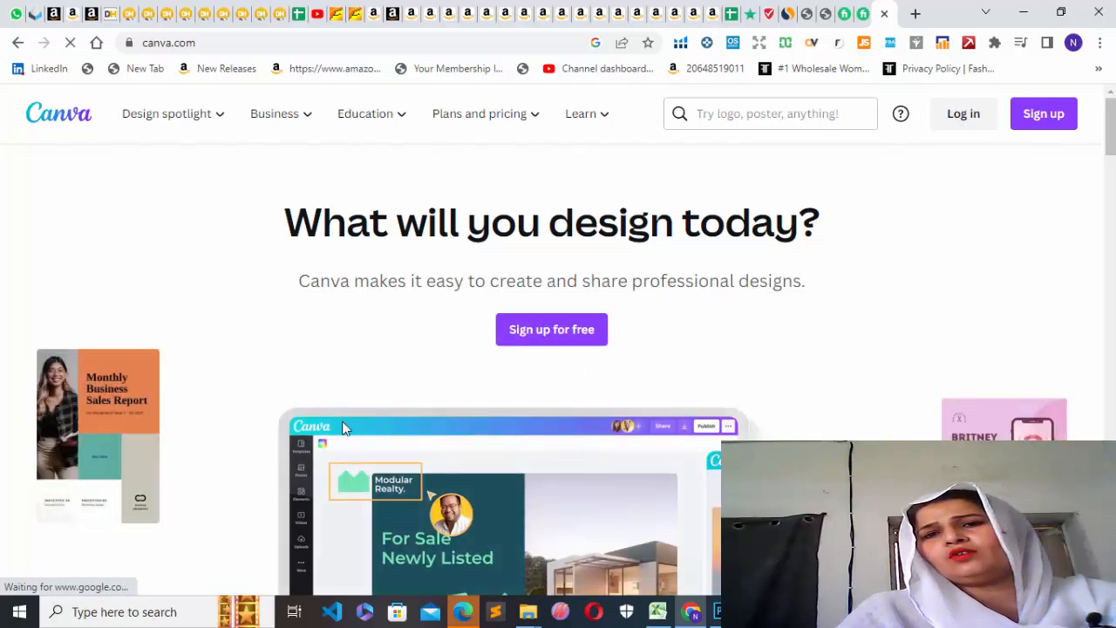
pyautogui.click(698, 113)
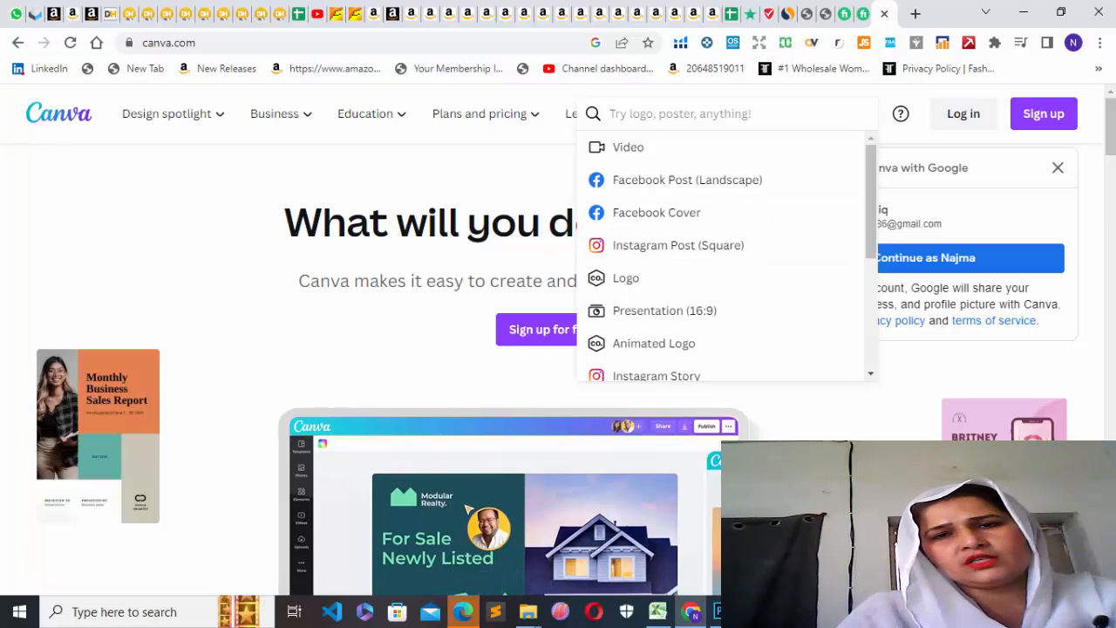
pyautogui.click(757, 612)
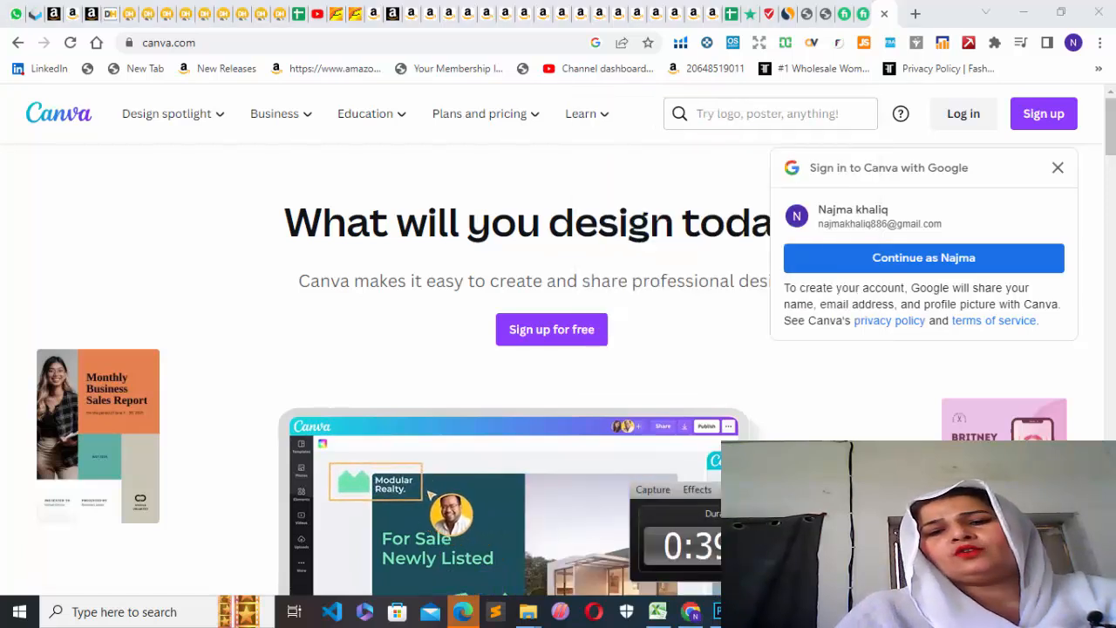